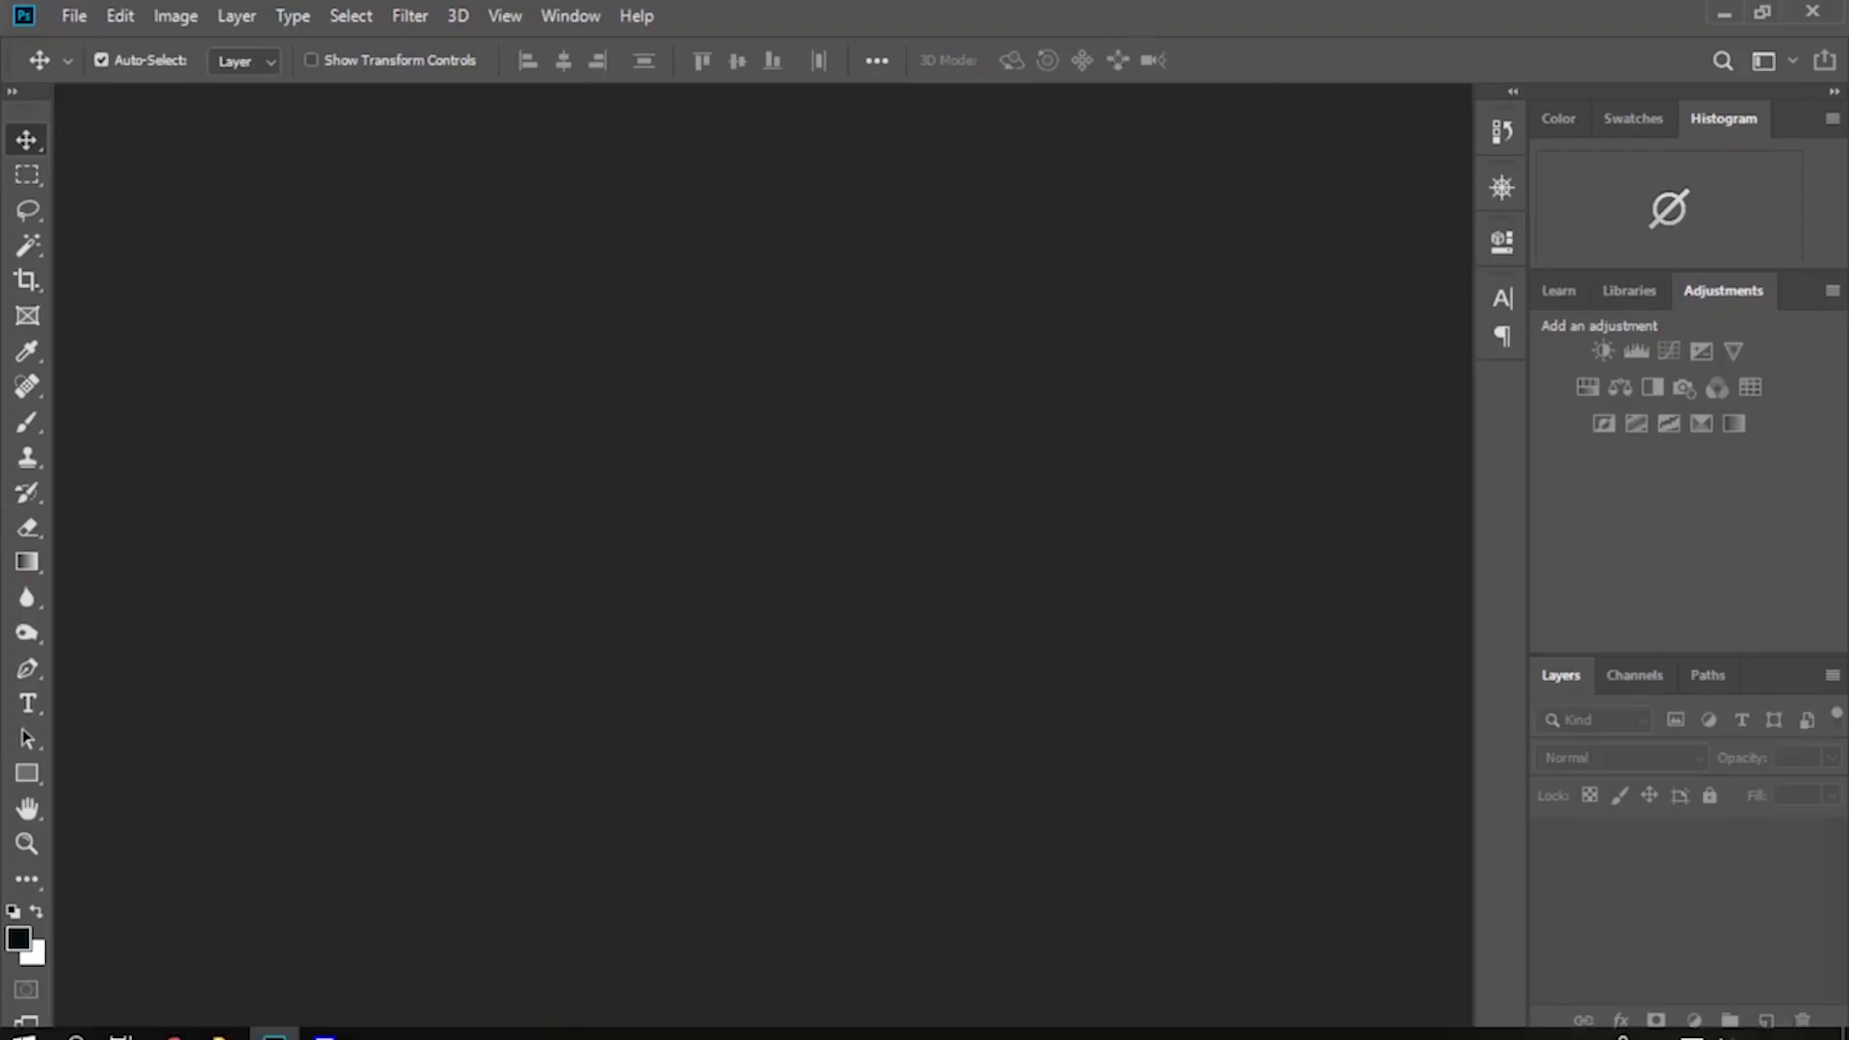
- Open the raw file ADT03263 from the Makassar folder in File Explorer into Camera Raw
{"action": "left_click", "coordinate": [223, 1021]}
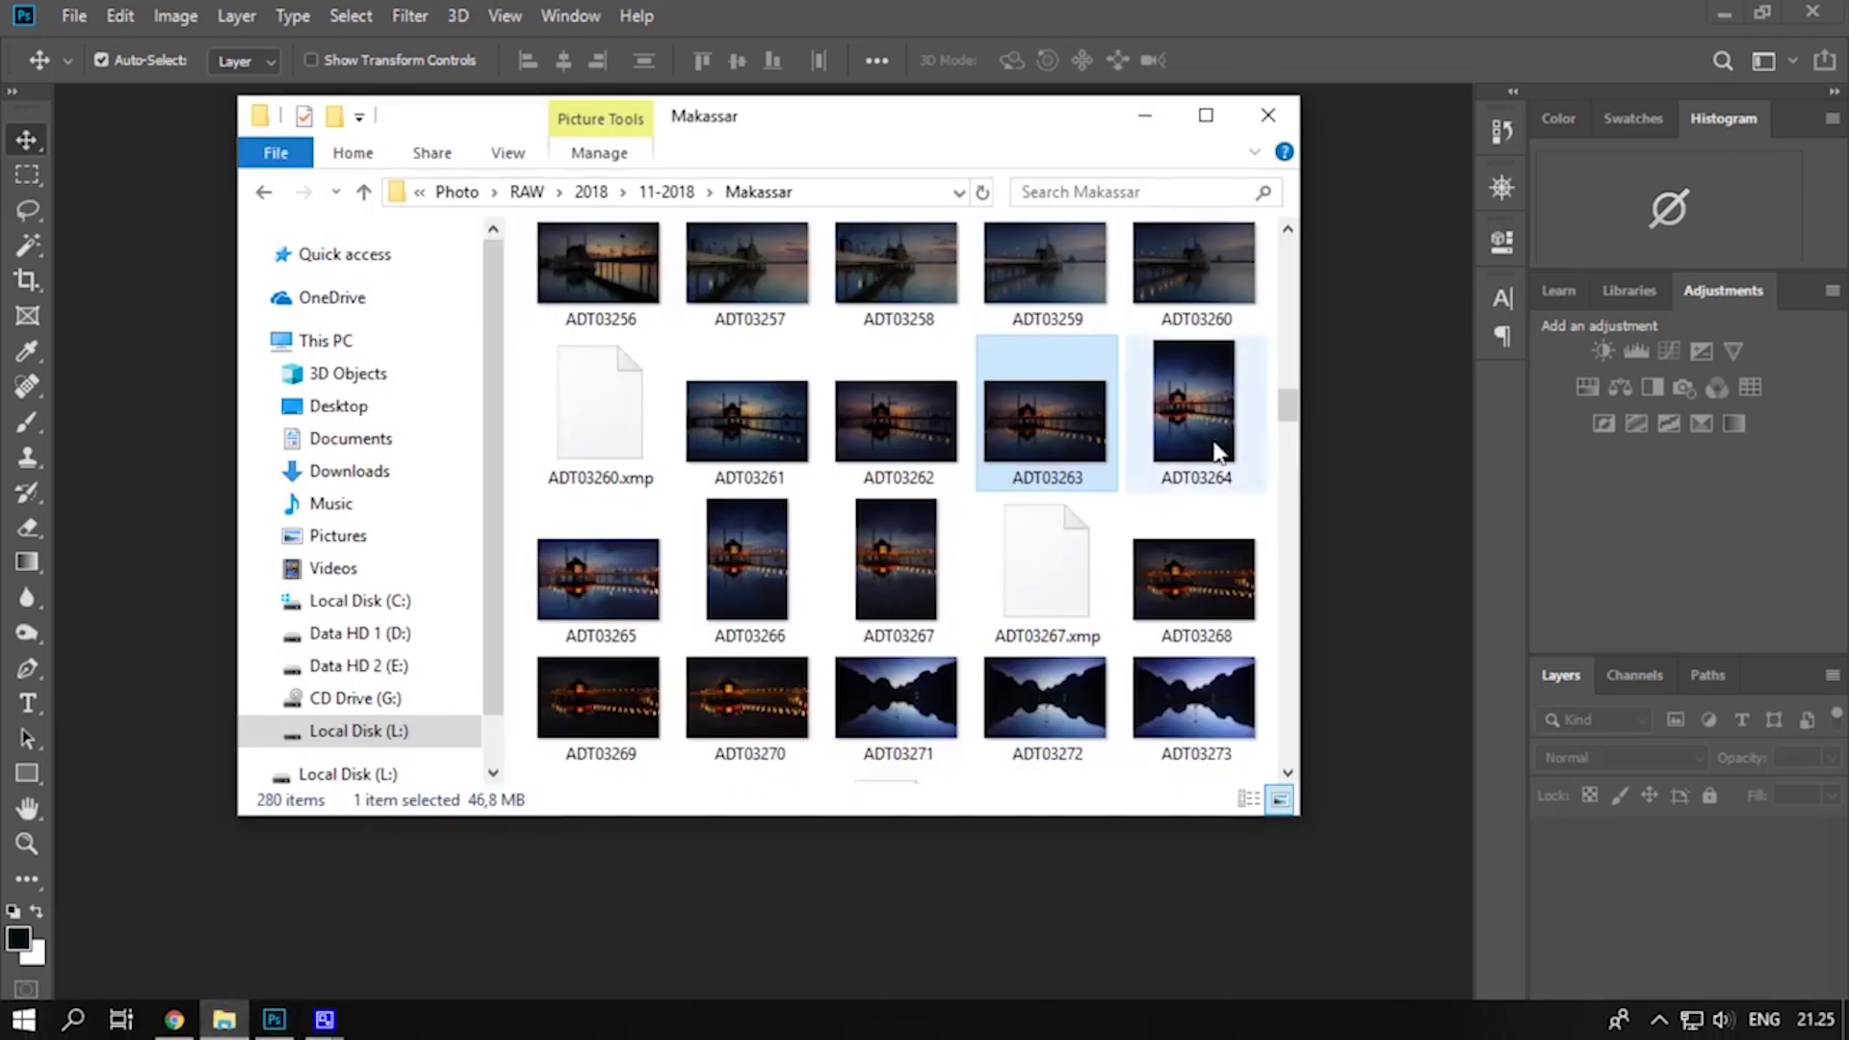
{"action": "left_click_drag", "start_coordinate": [1032, 125], "coordinate": [791, 240]}
{"action": "double_click", "coordinate": [807, 547]}
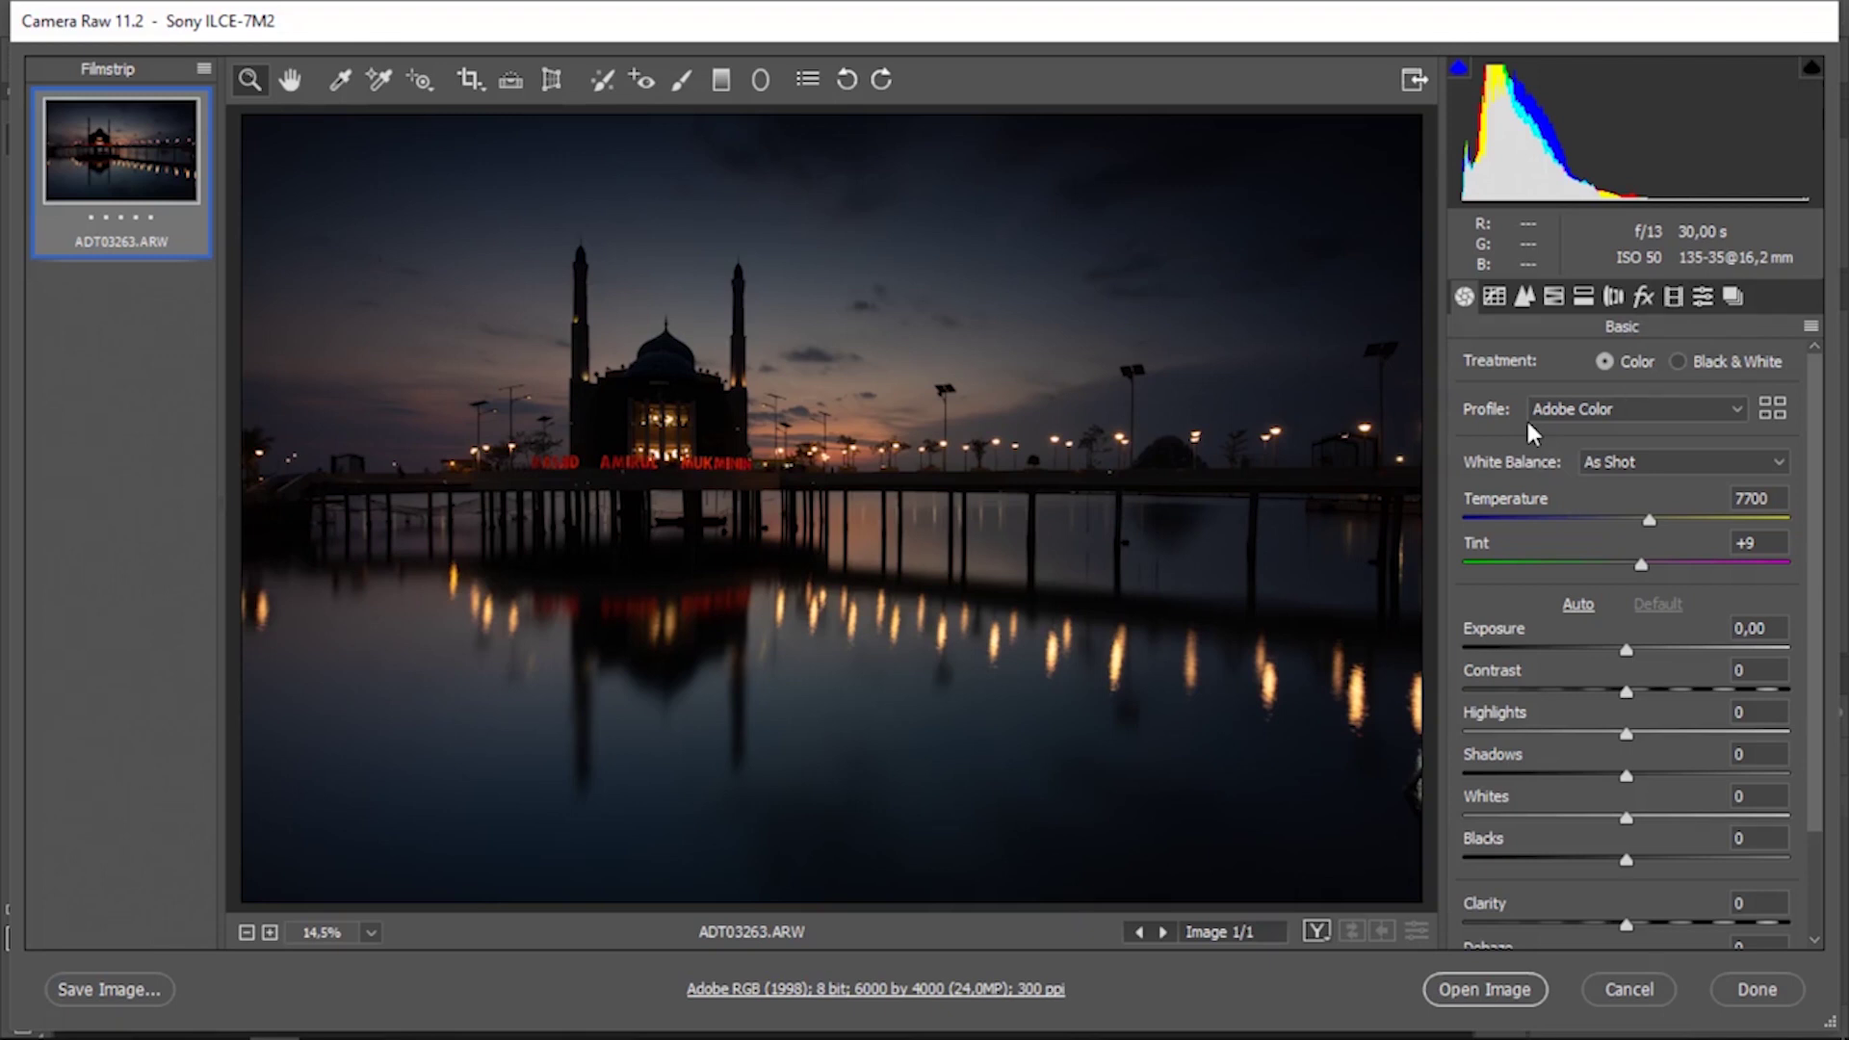
- Enable chromatic aberration removal and the Nikon AF-S NIKKOR 16-35mm f/4G ED VR lens profile
{"action": "left_click", "coordinate": [1615, 298]}
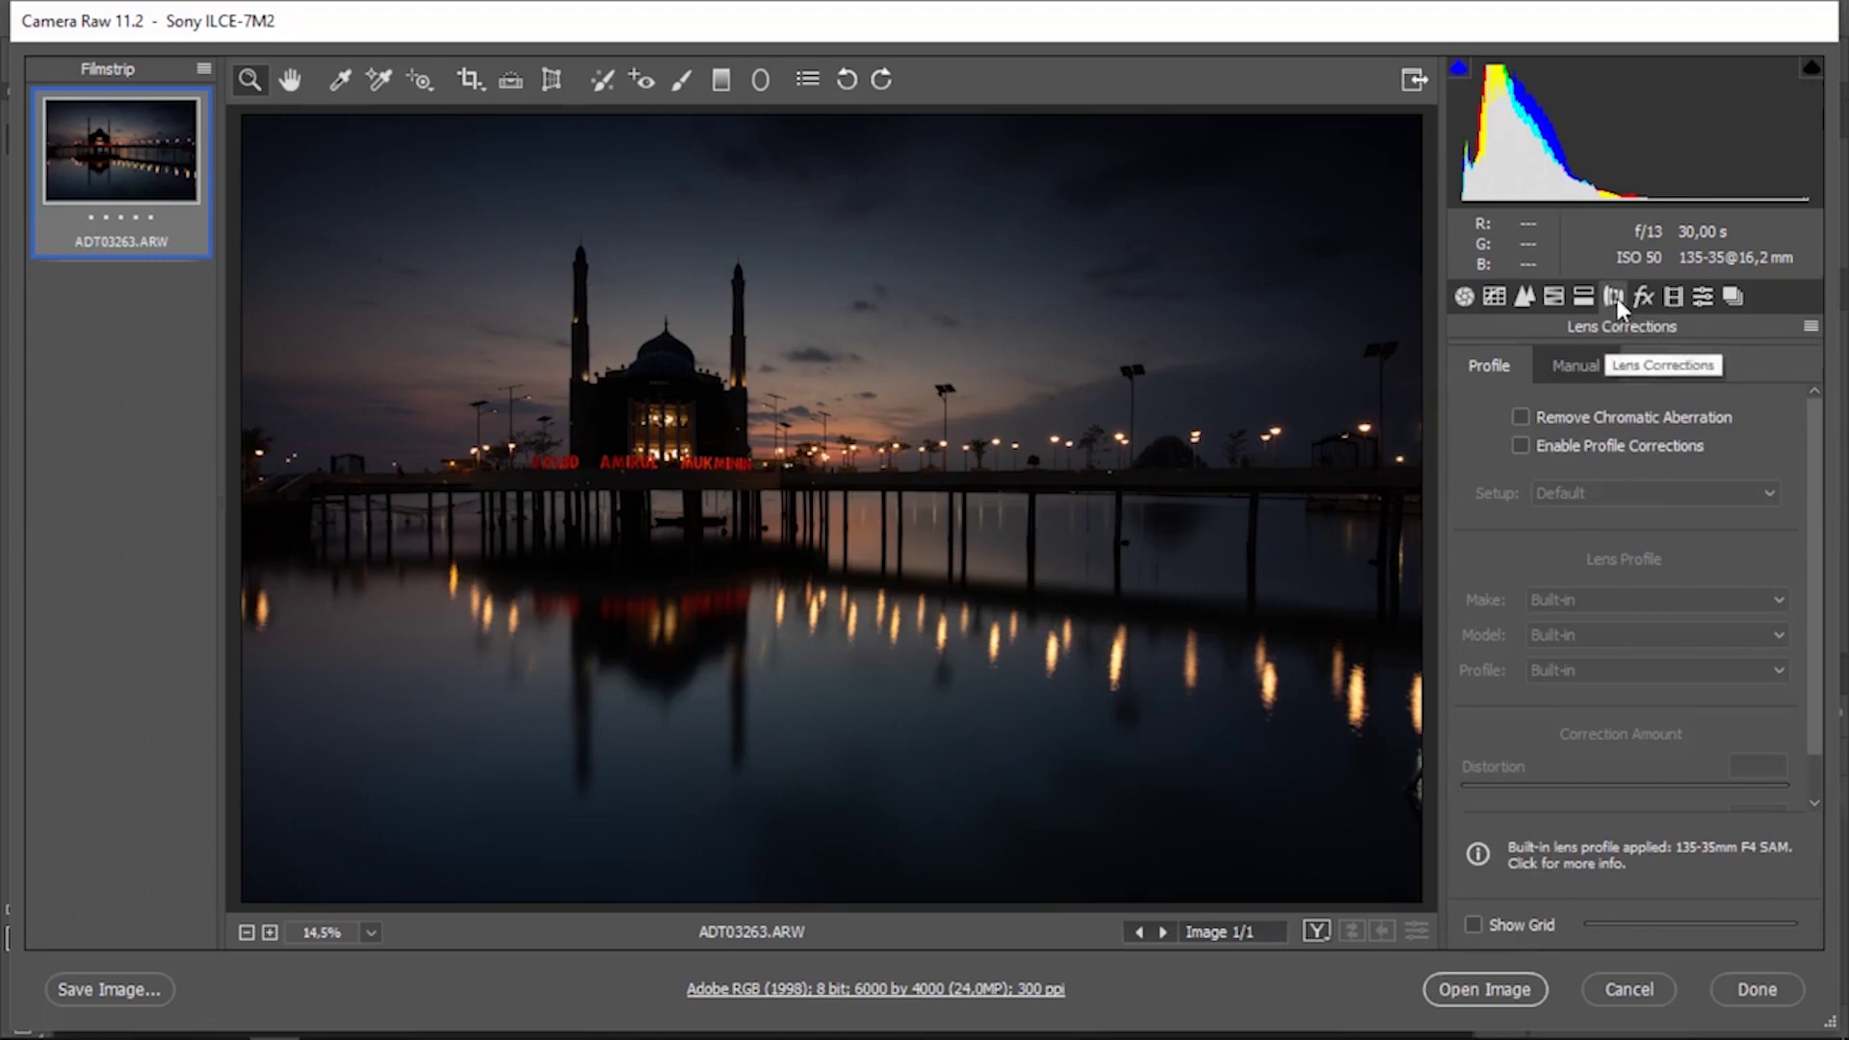
{"action": "left_click", "coordinate": [1553, 421]}
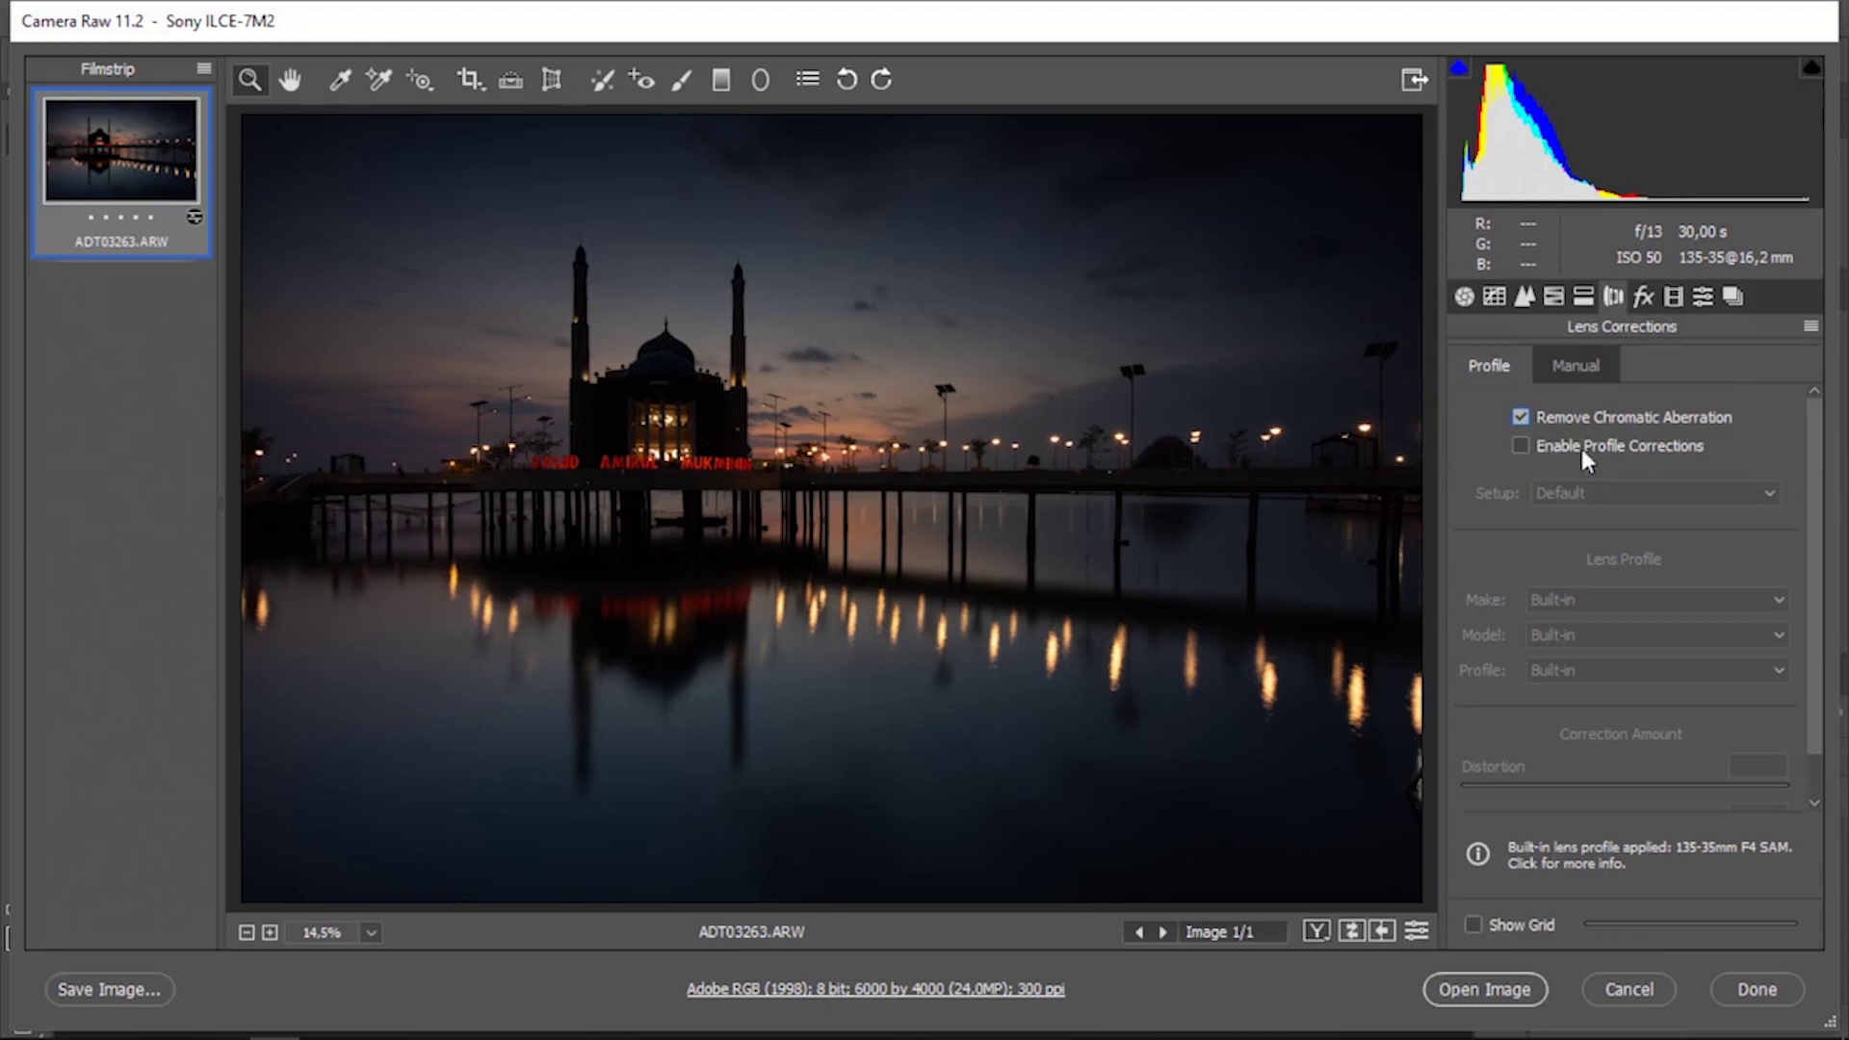
{"action": "left_click", "coordinate": [1524, 444]}
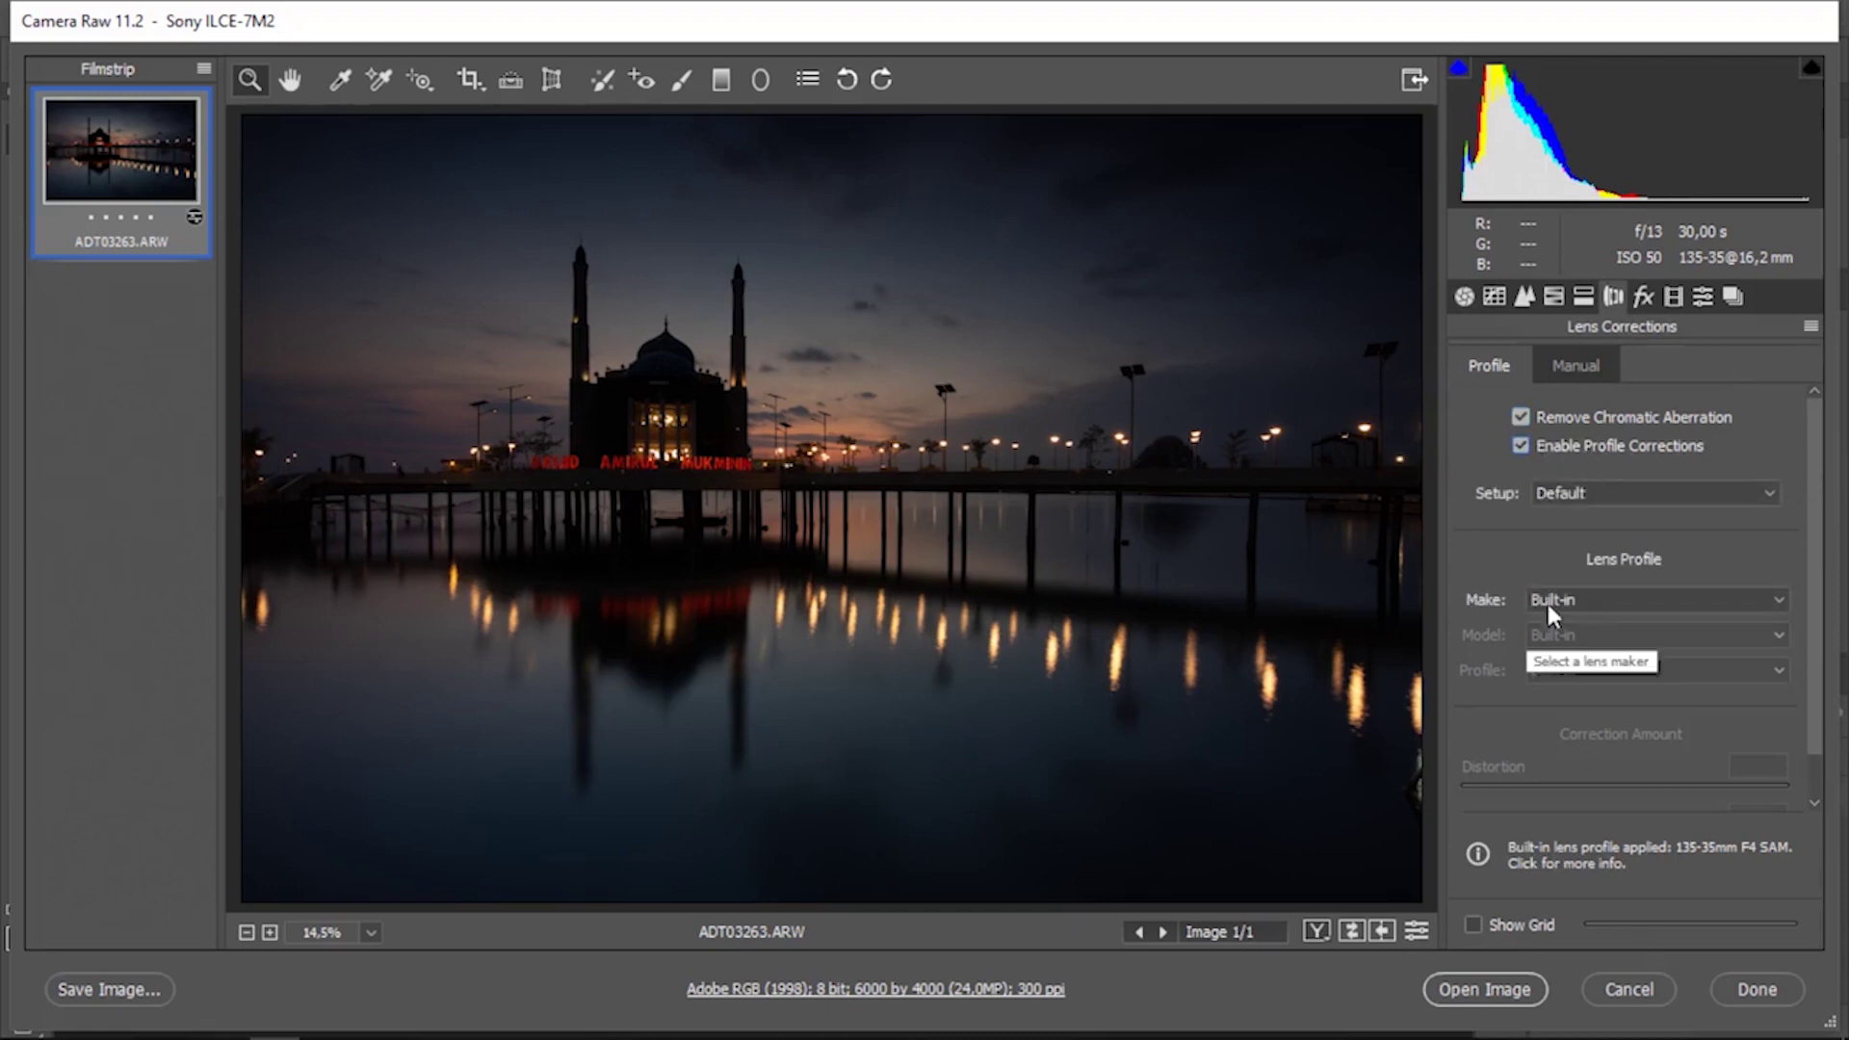
{"action": "left_click", "coordinate": [1589, 603]}
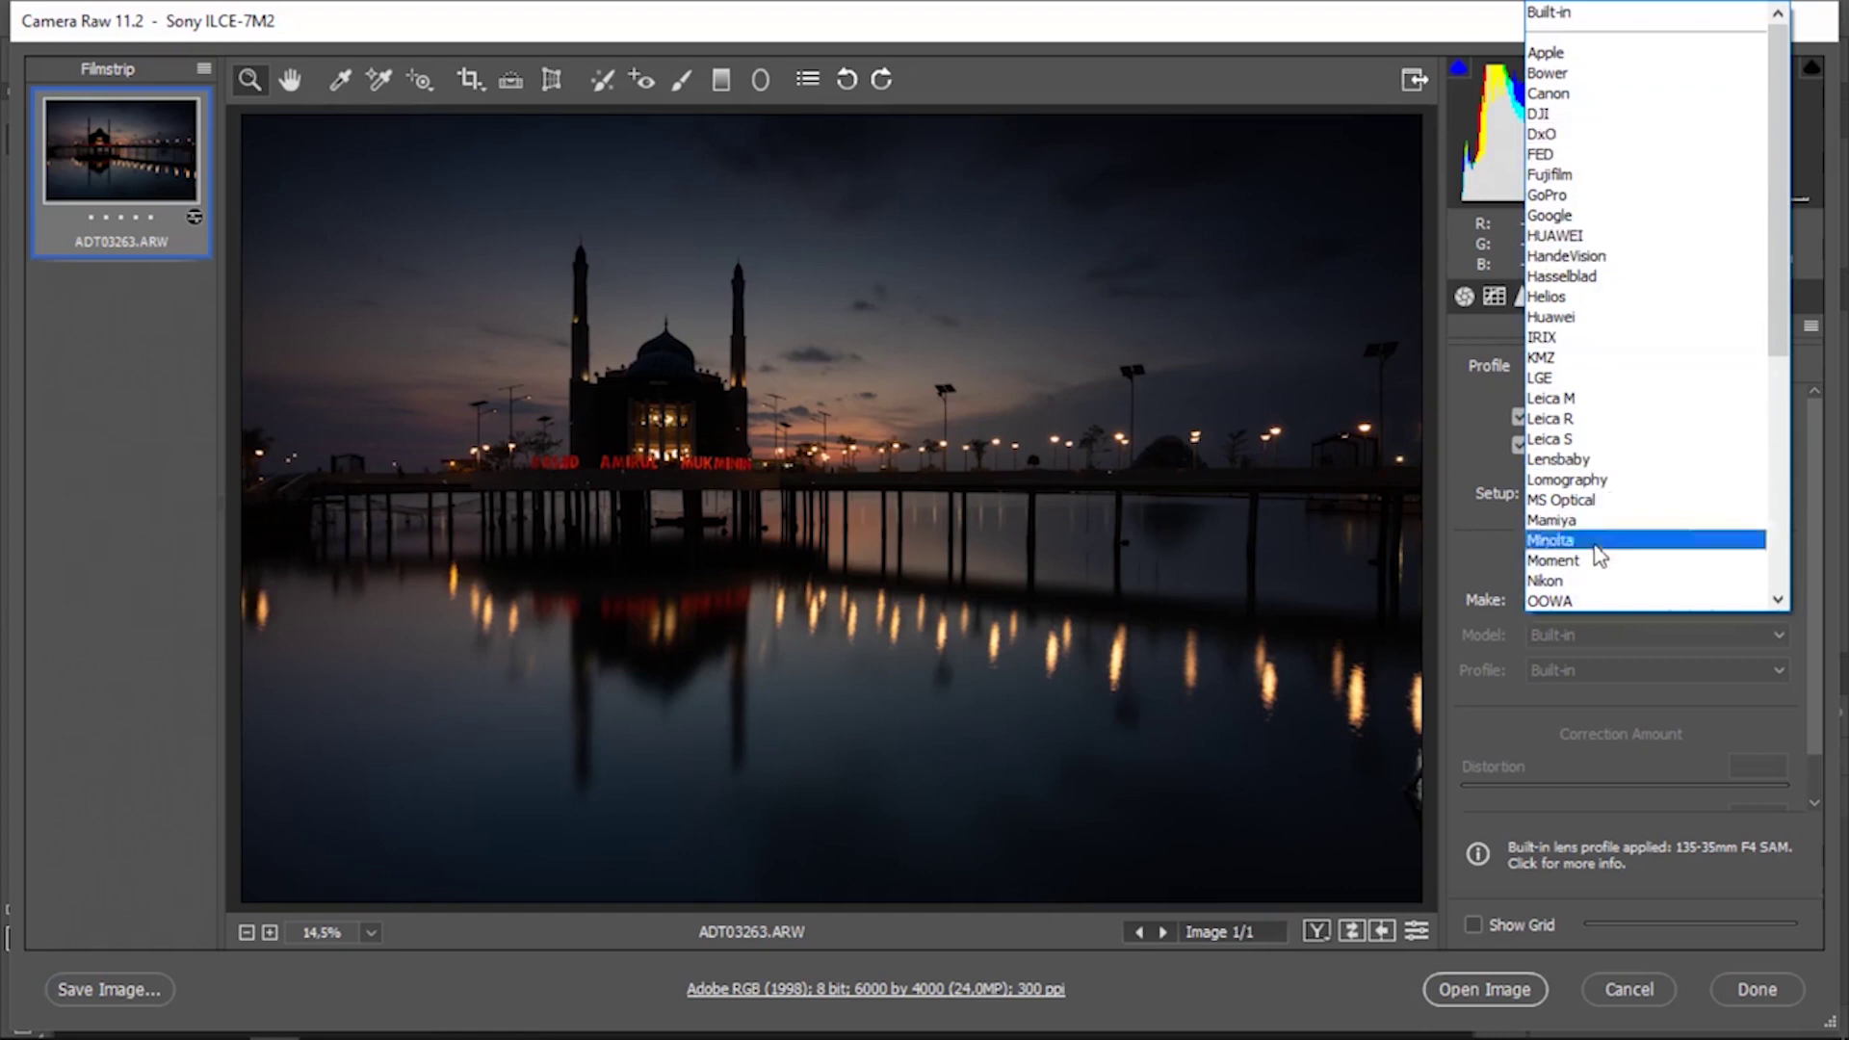
{"action": "left_click", "coordinate": [1588, 580]}
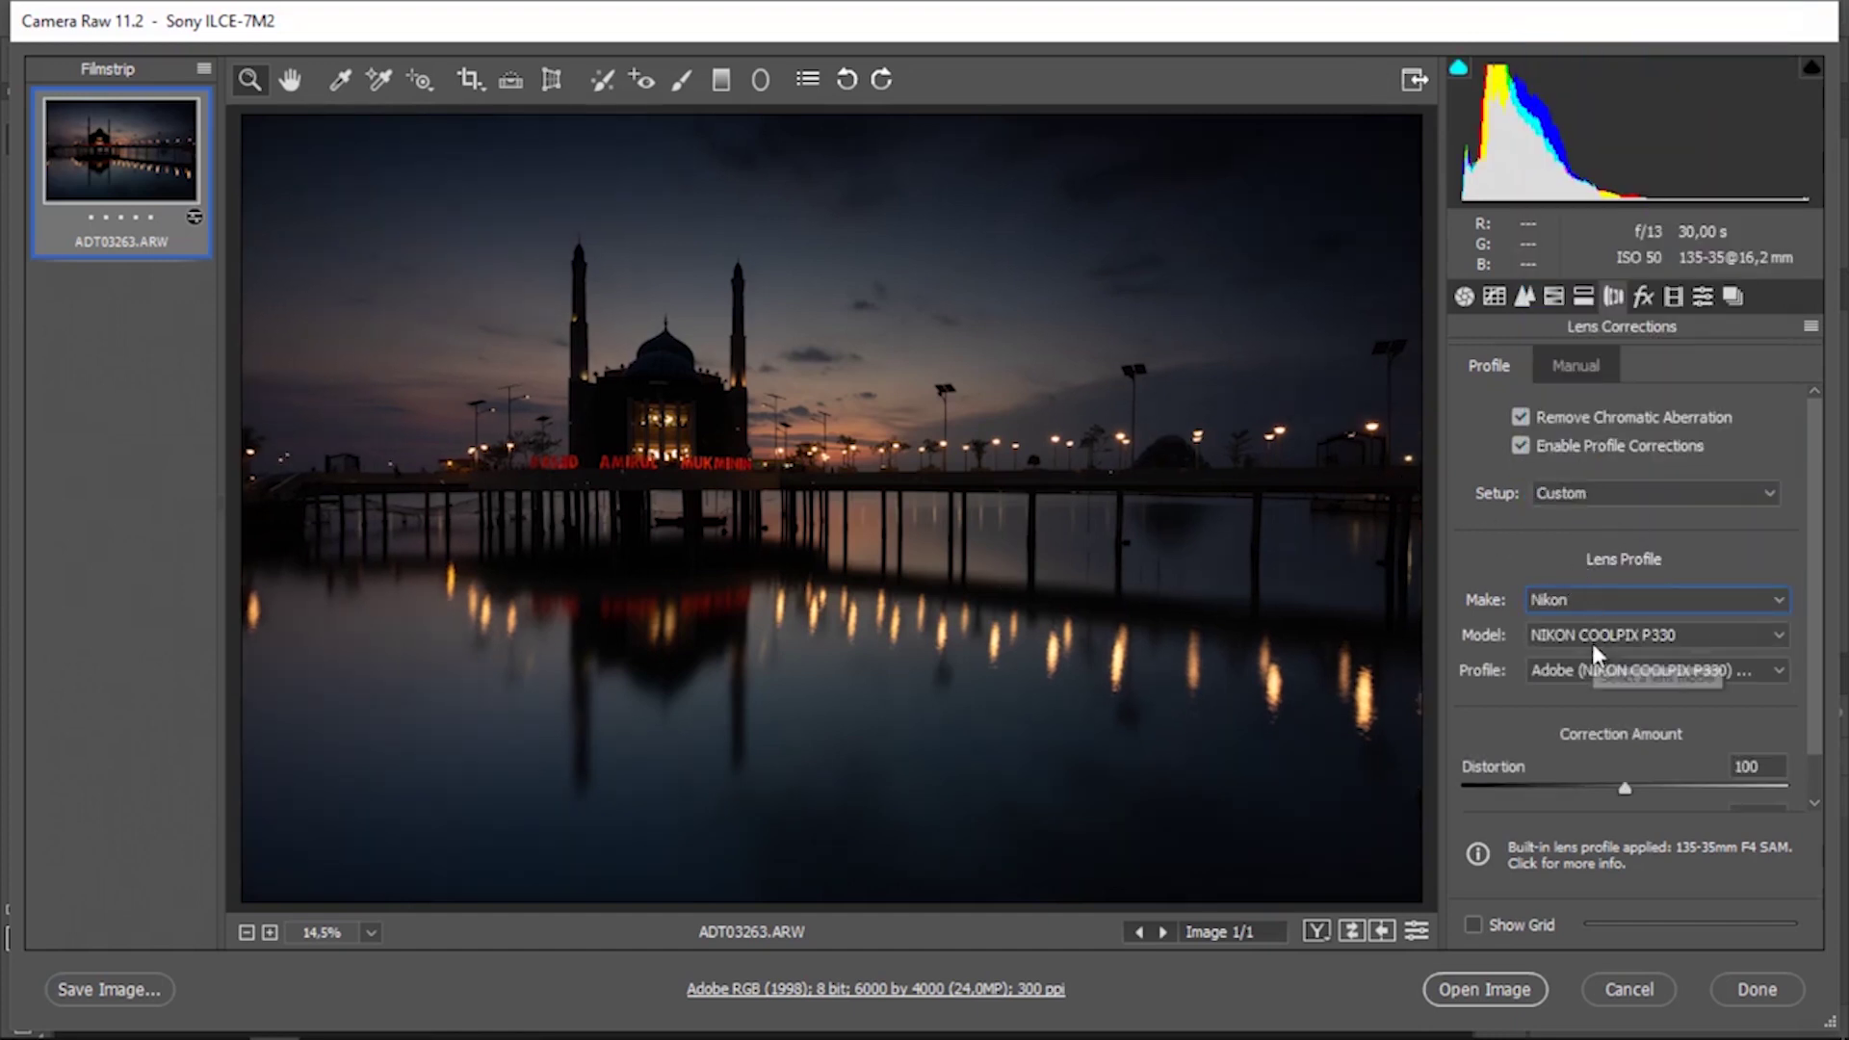
{"action": "left_click", "coordinate": [1592, 636]}
{"action": "left_click_drag", "start_coordinate": [1836, 536], "coordinate": [1843, 318]}
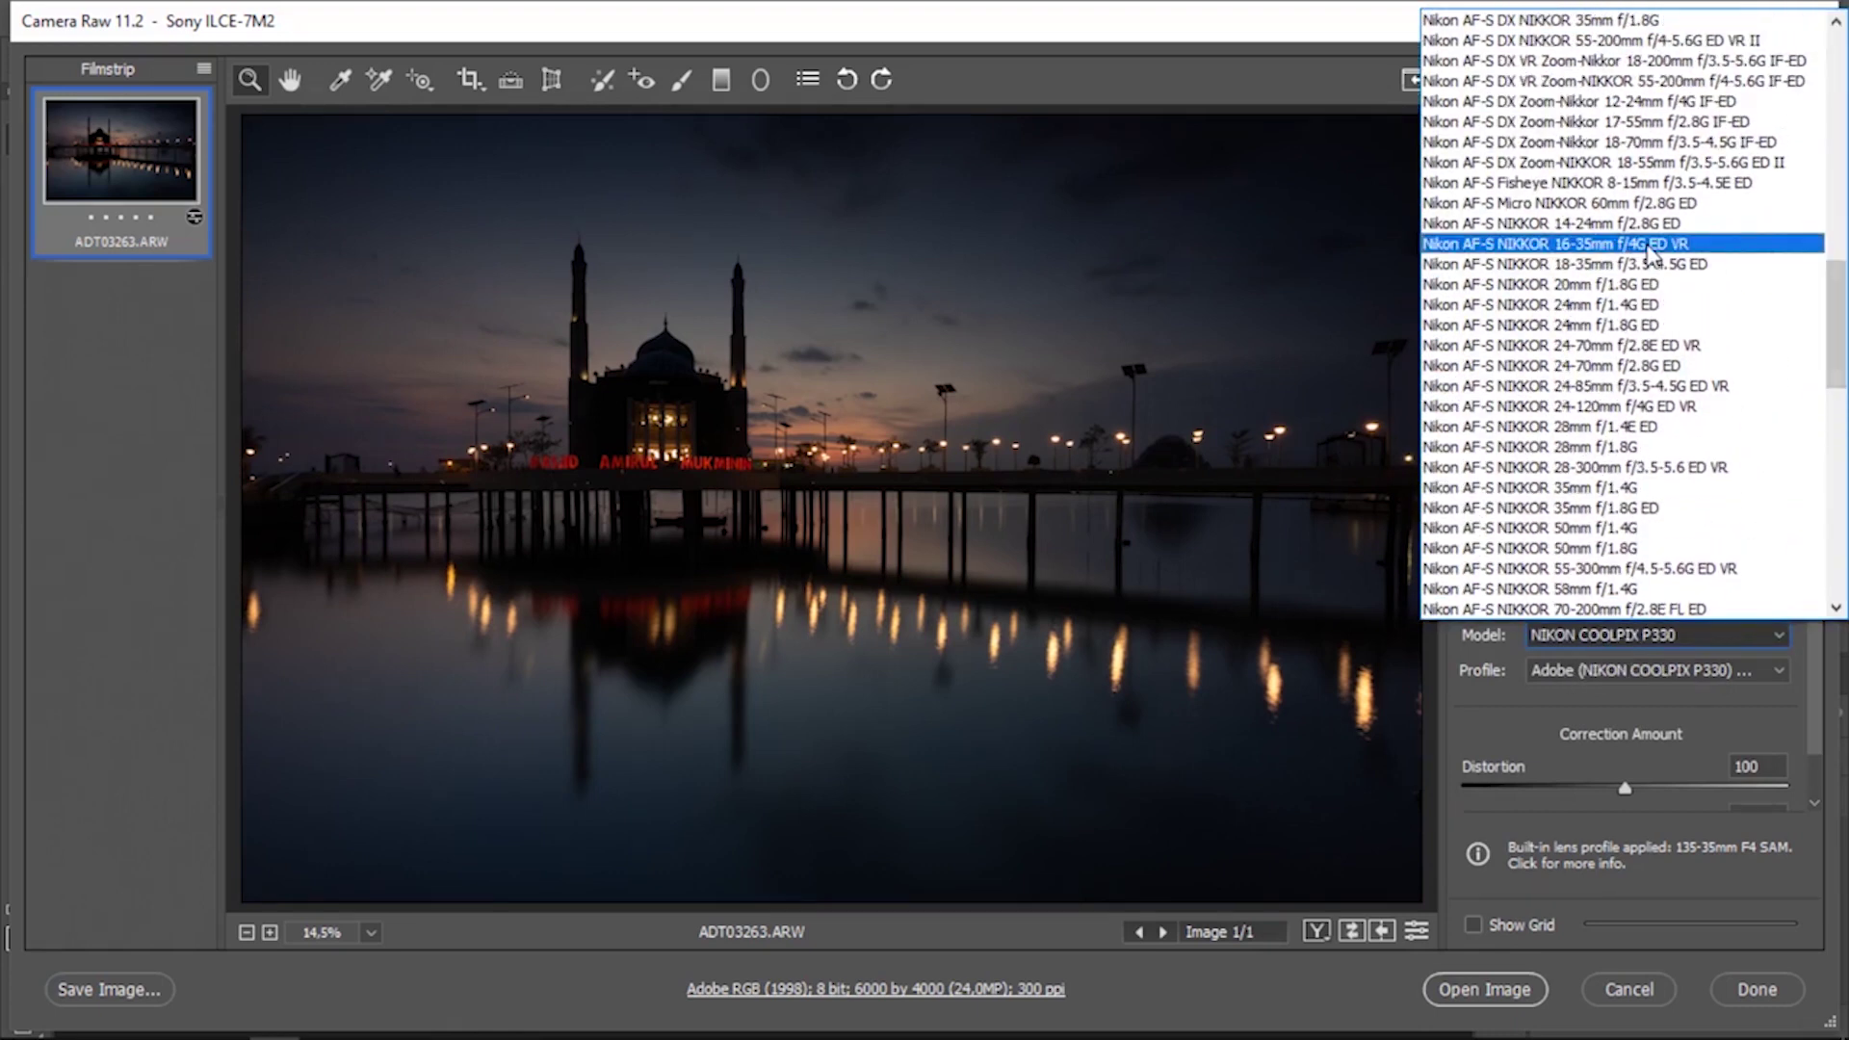
{"action": "left_click", "coordinate": [1560, 244]}
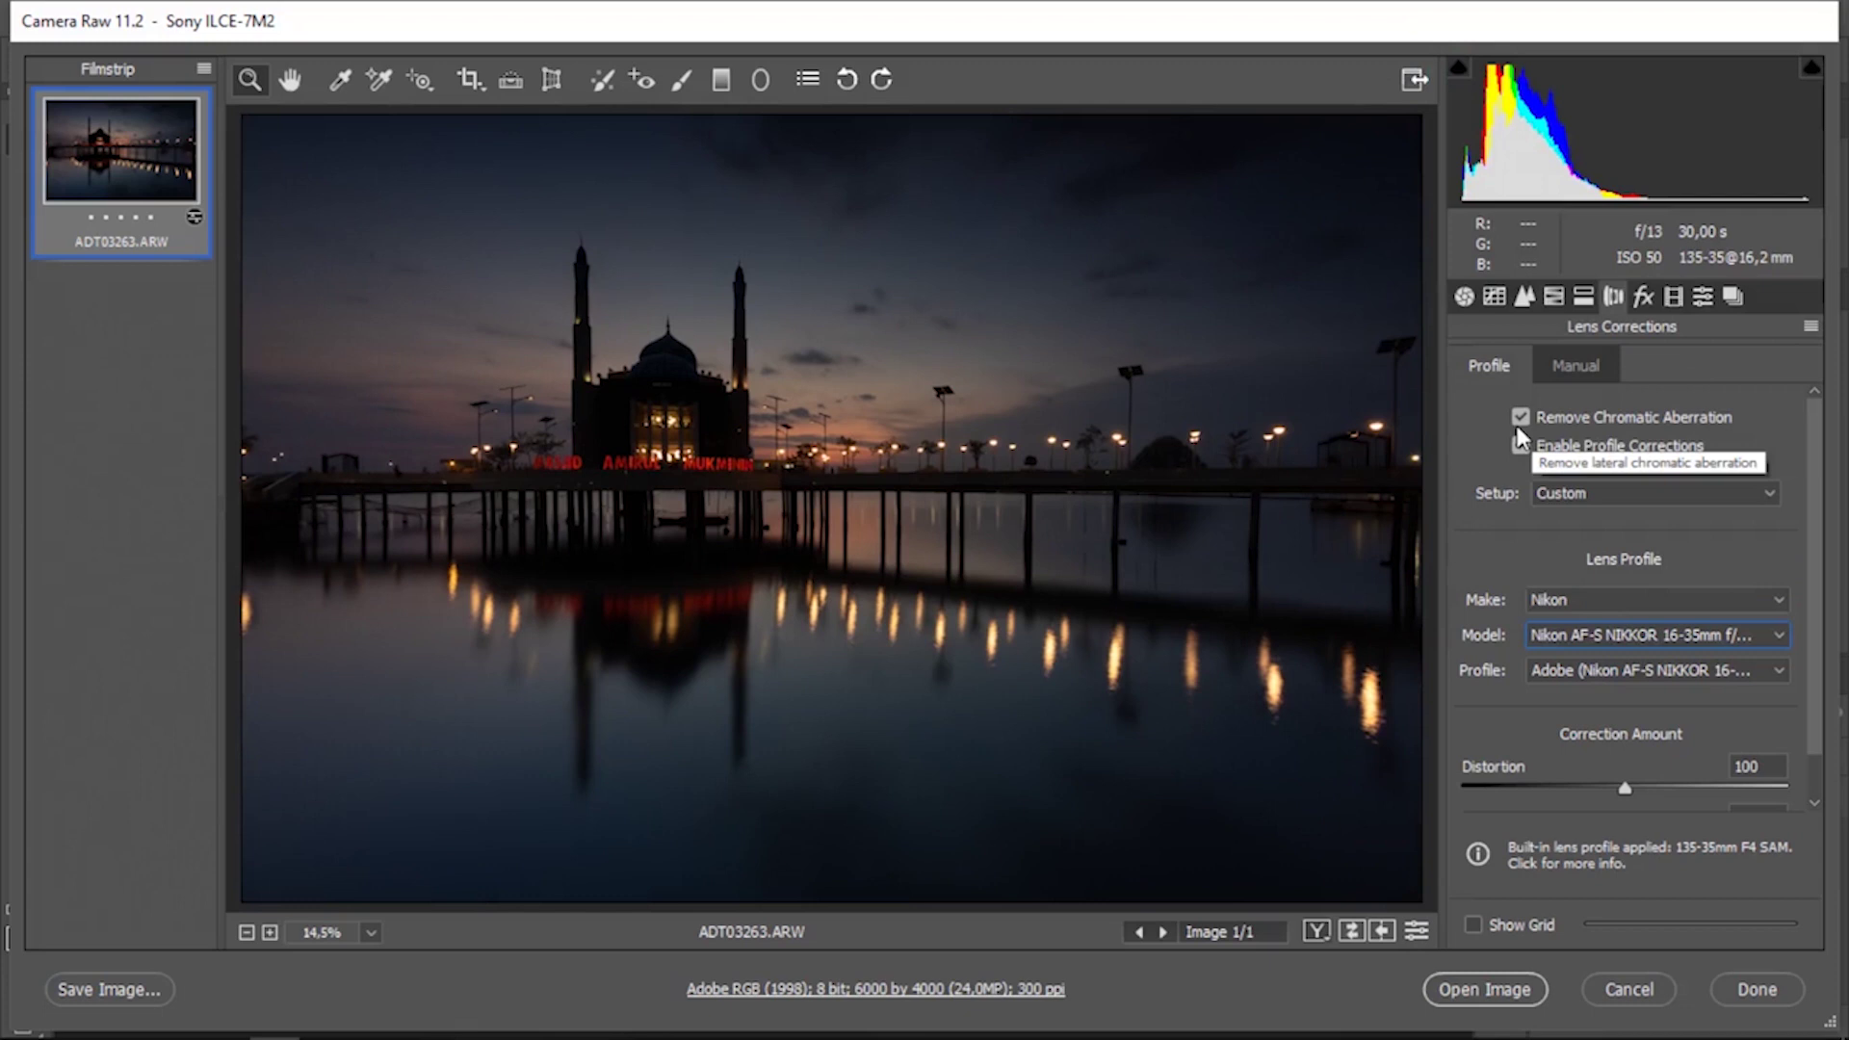
{"action": "left_click", "coordinate": [1526, 299]}
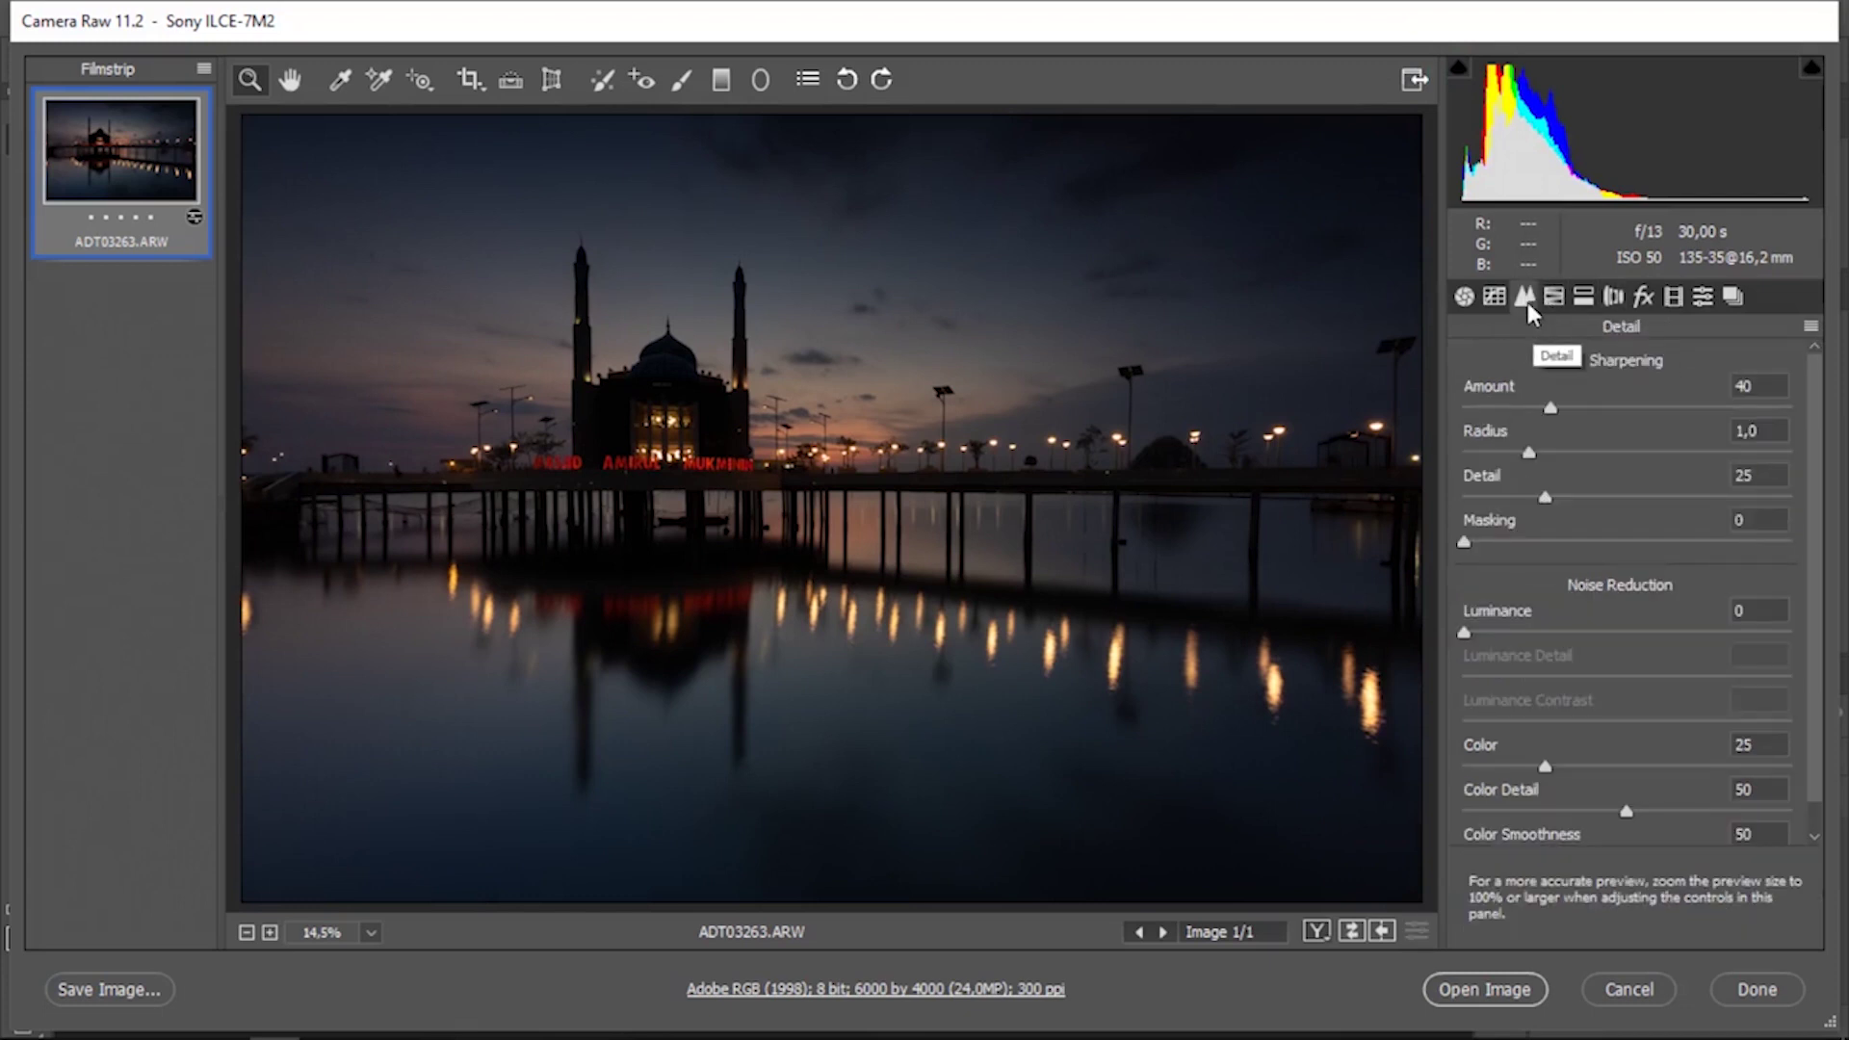
- Add slight luminance noise reduction, then apply Auto tone (Exposure +0,63, Shadows +54)
{"action": "left_click_drag", "start_coordinate": [1466, 634], "coordinate": [1486, 627]}
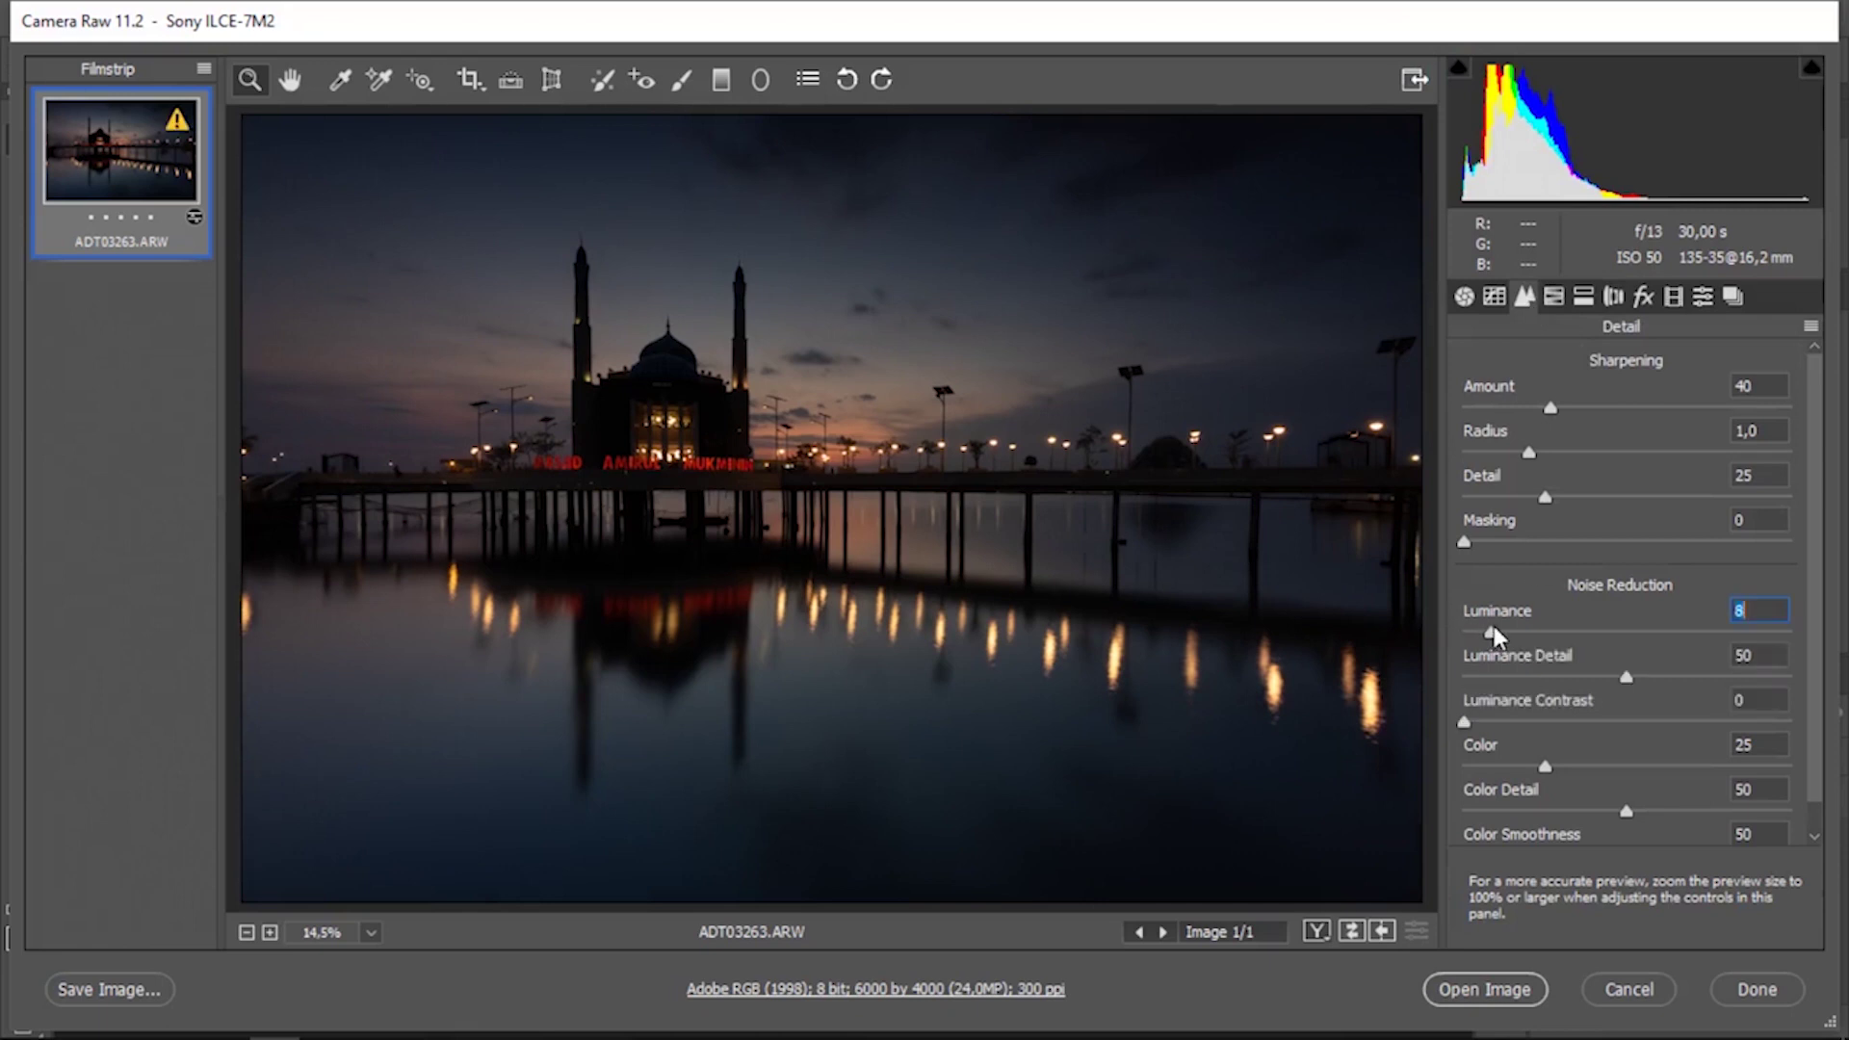
{"action": "left_click", "coordinate": [1464, 297]}
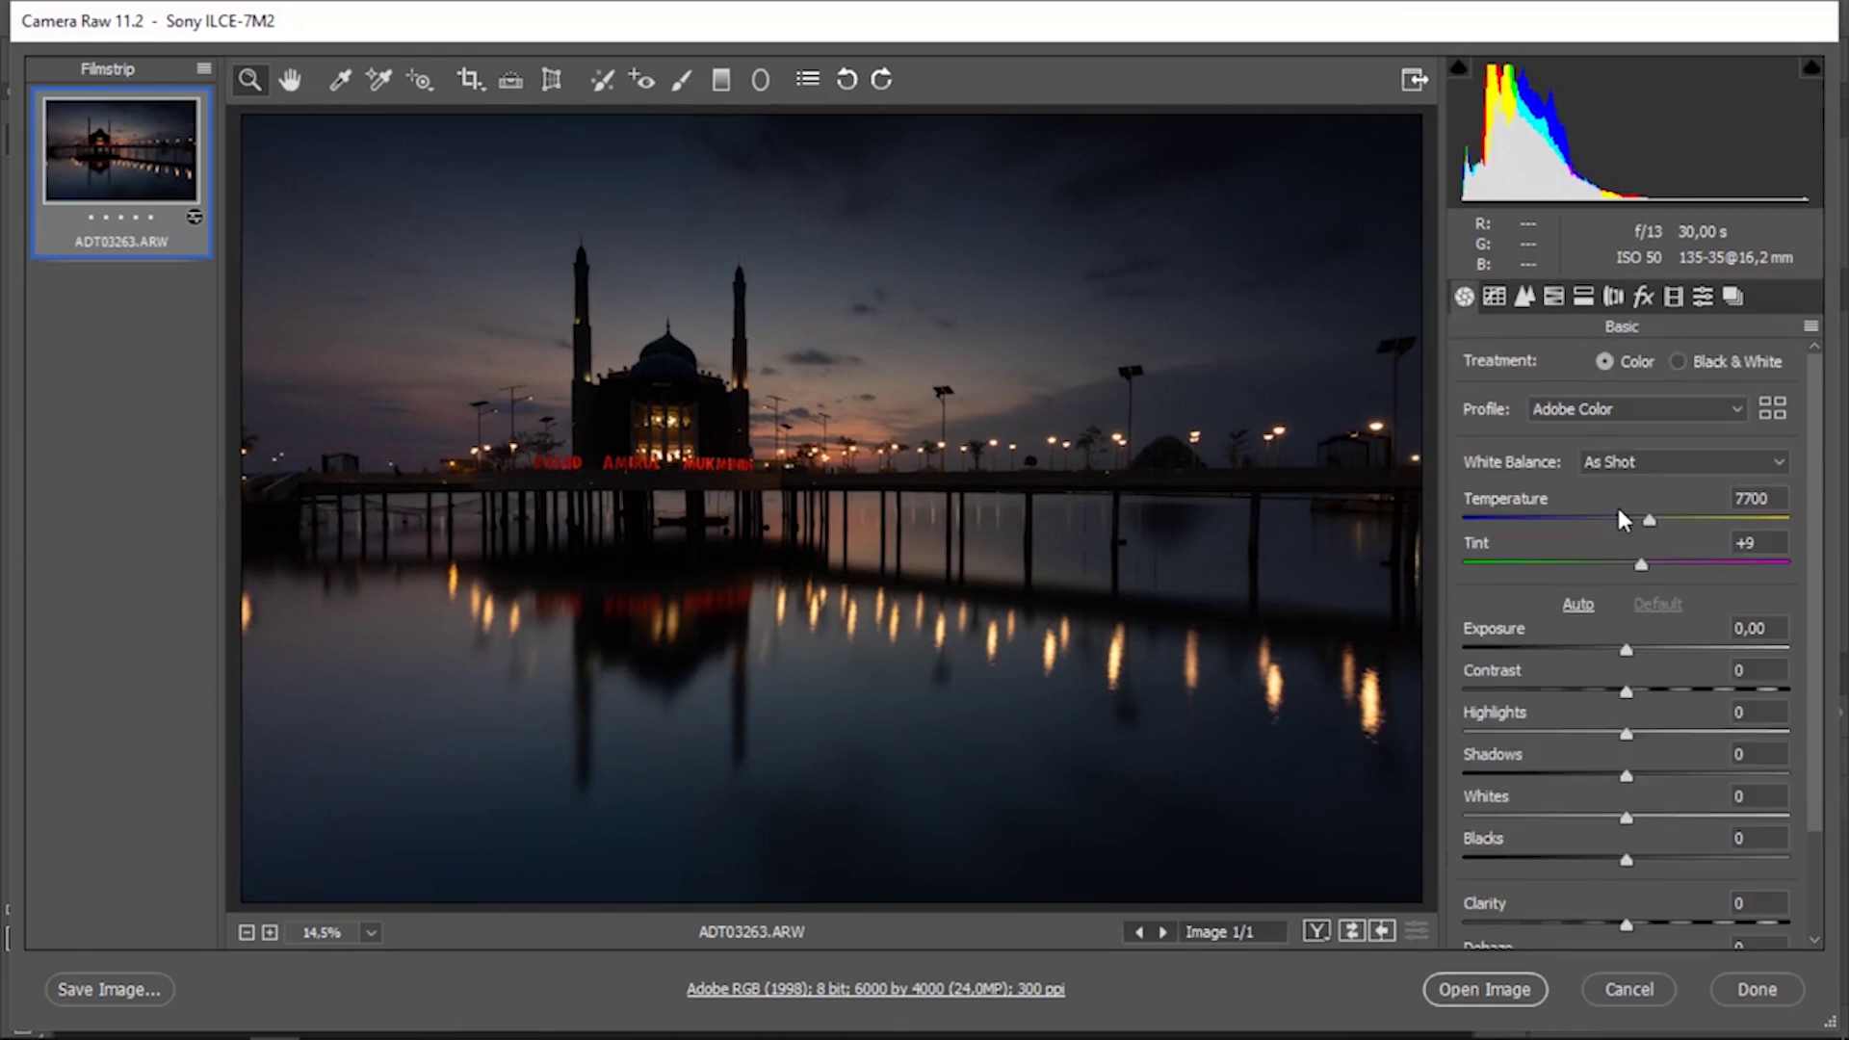
{"action": "left_click", "coordinate": [1586, 605]}
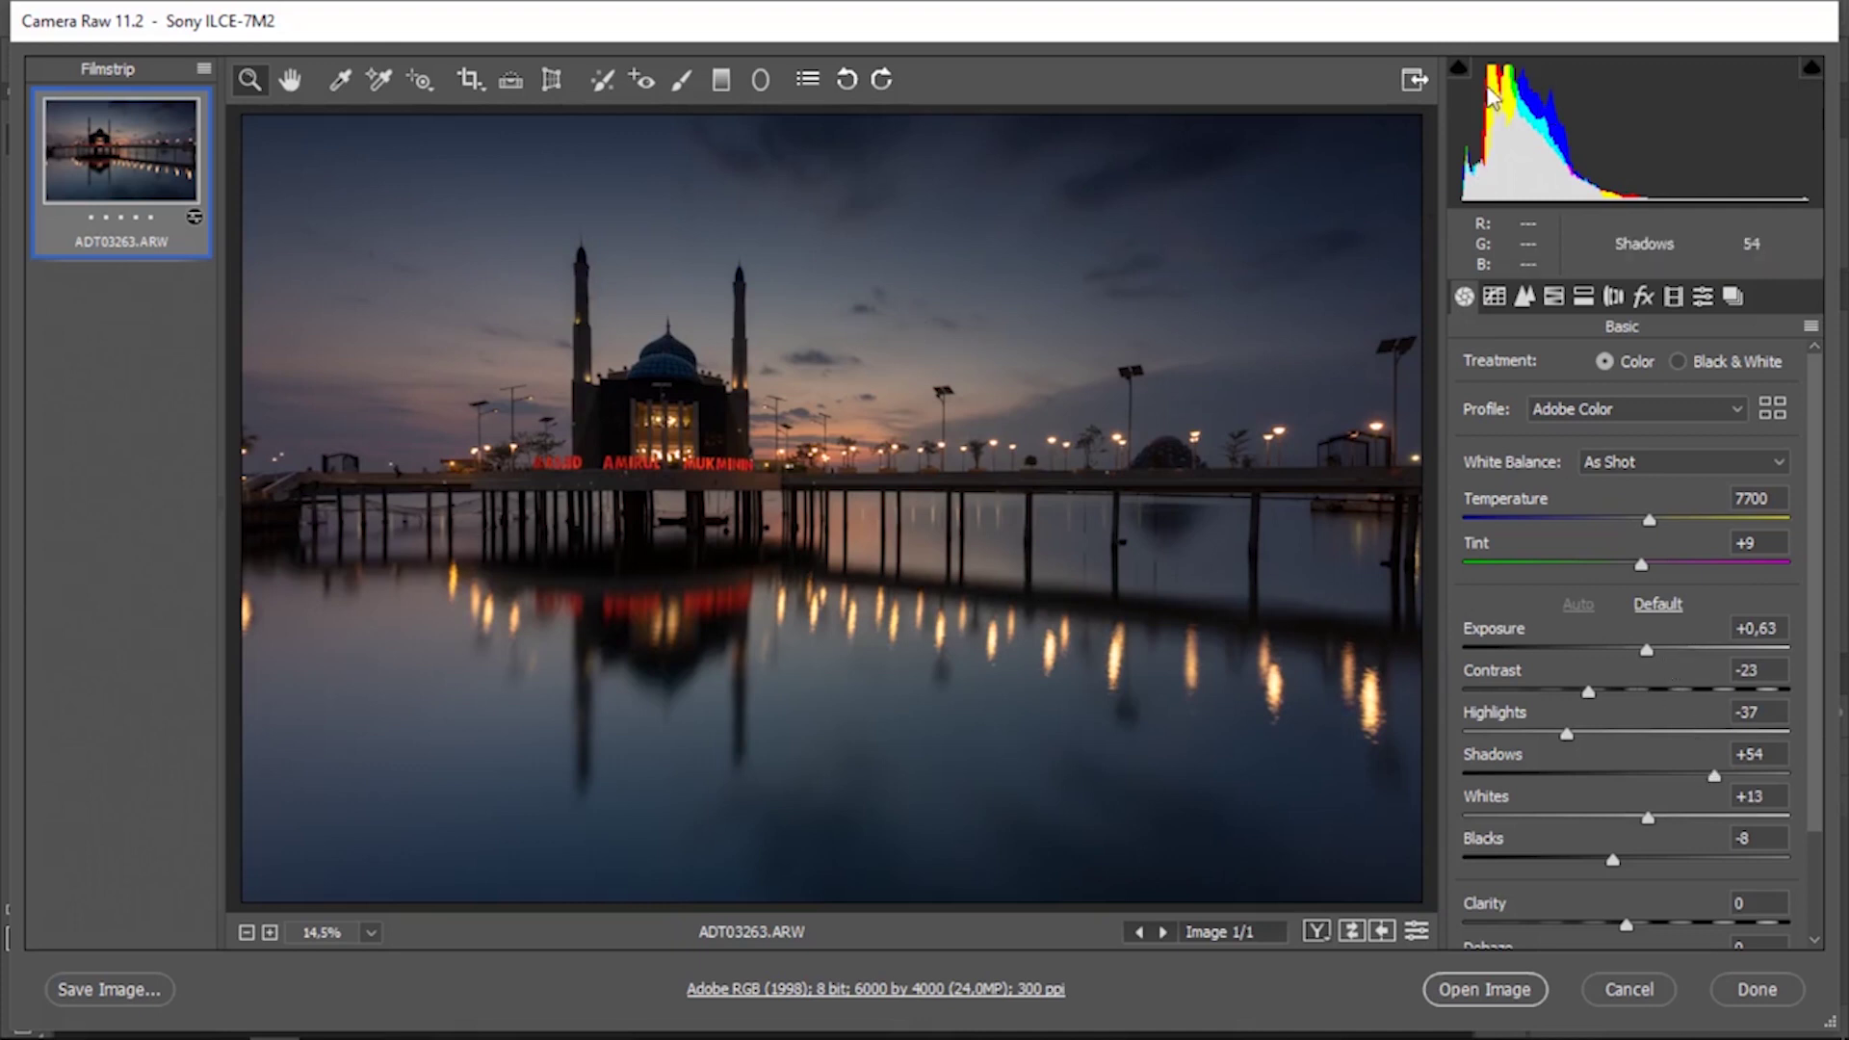
- Set Exposure about +1,65, Contrast +48, Highlights -45, Whites -51 and Blacks +23
{"action": "left_click_drag", "start_coordinate": [1650, 646], "coordinate": [1685, 650]}
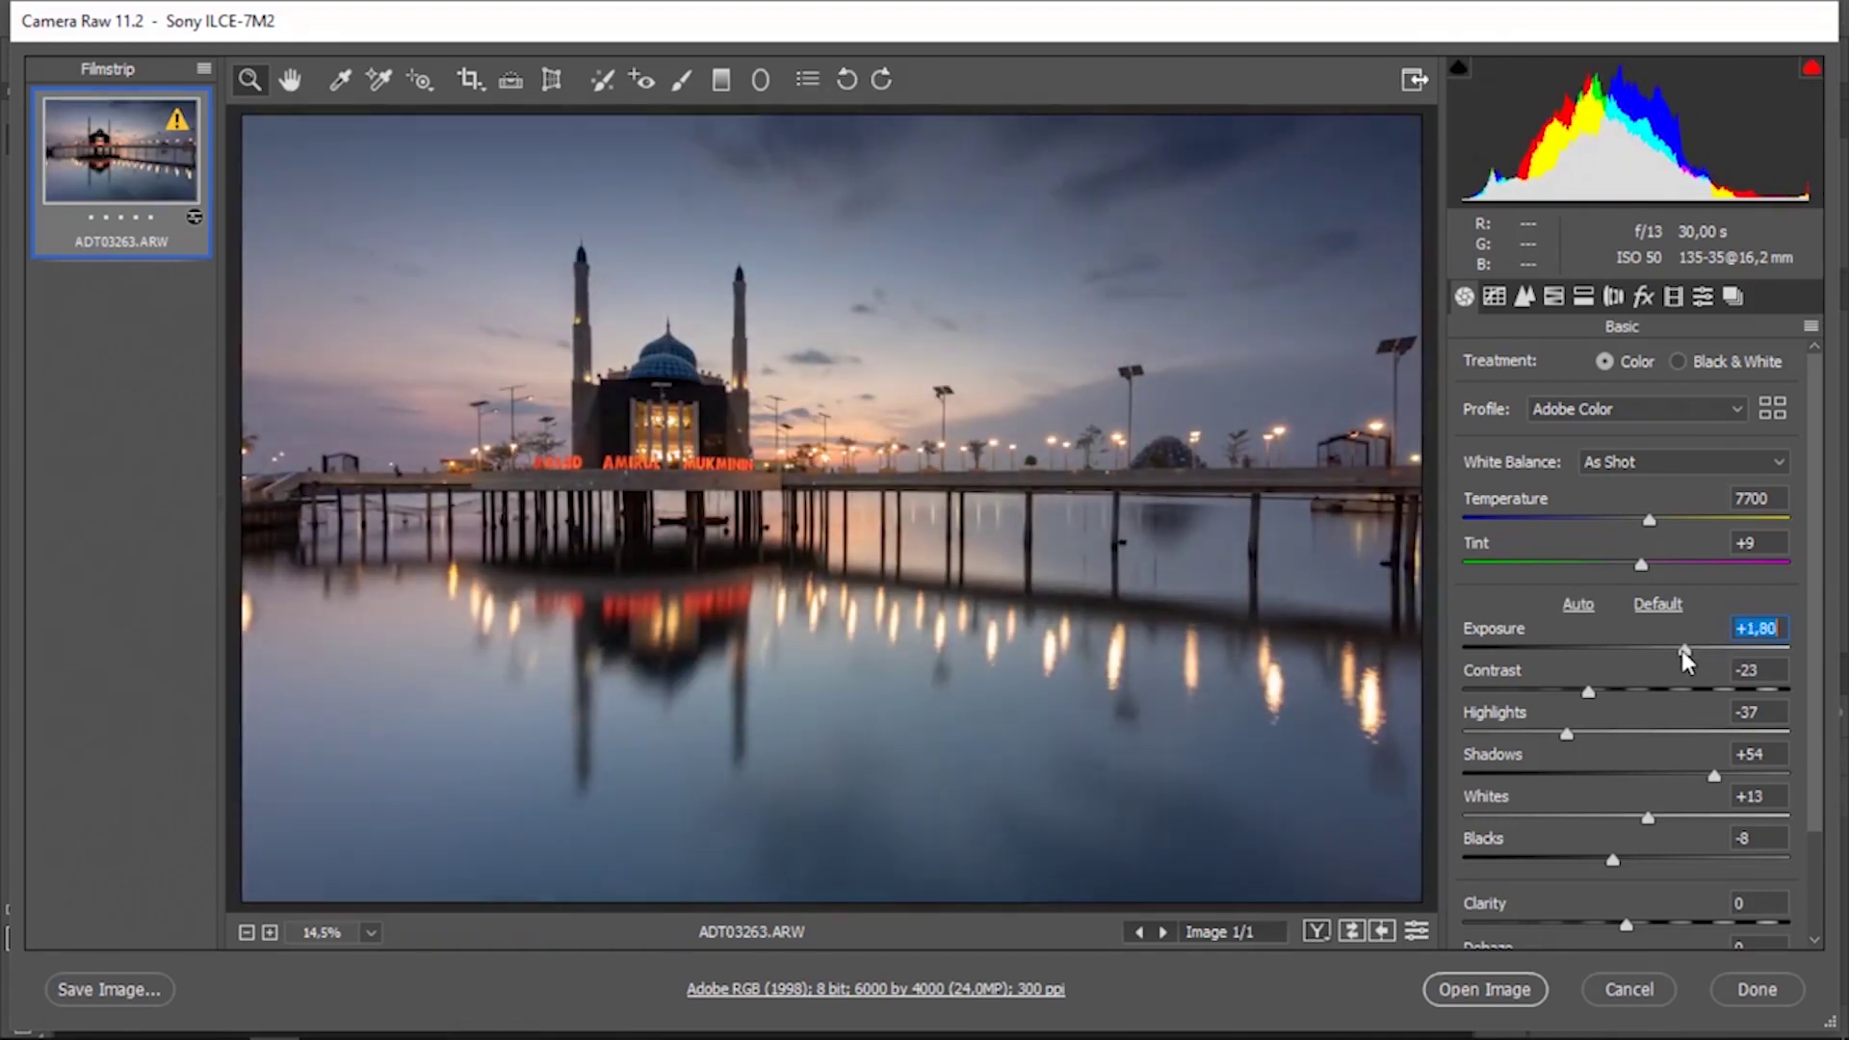
{"action": "left_click_drag", "start_coordinate": [1686, 651], "coordinate": [1677, 651]}
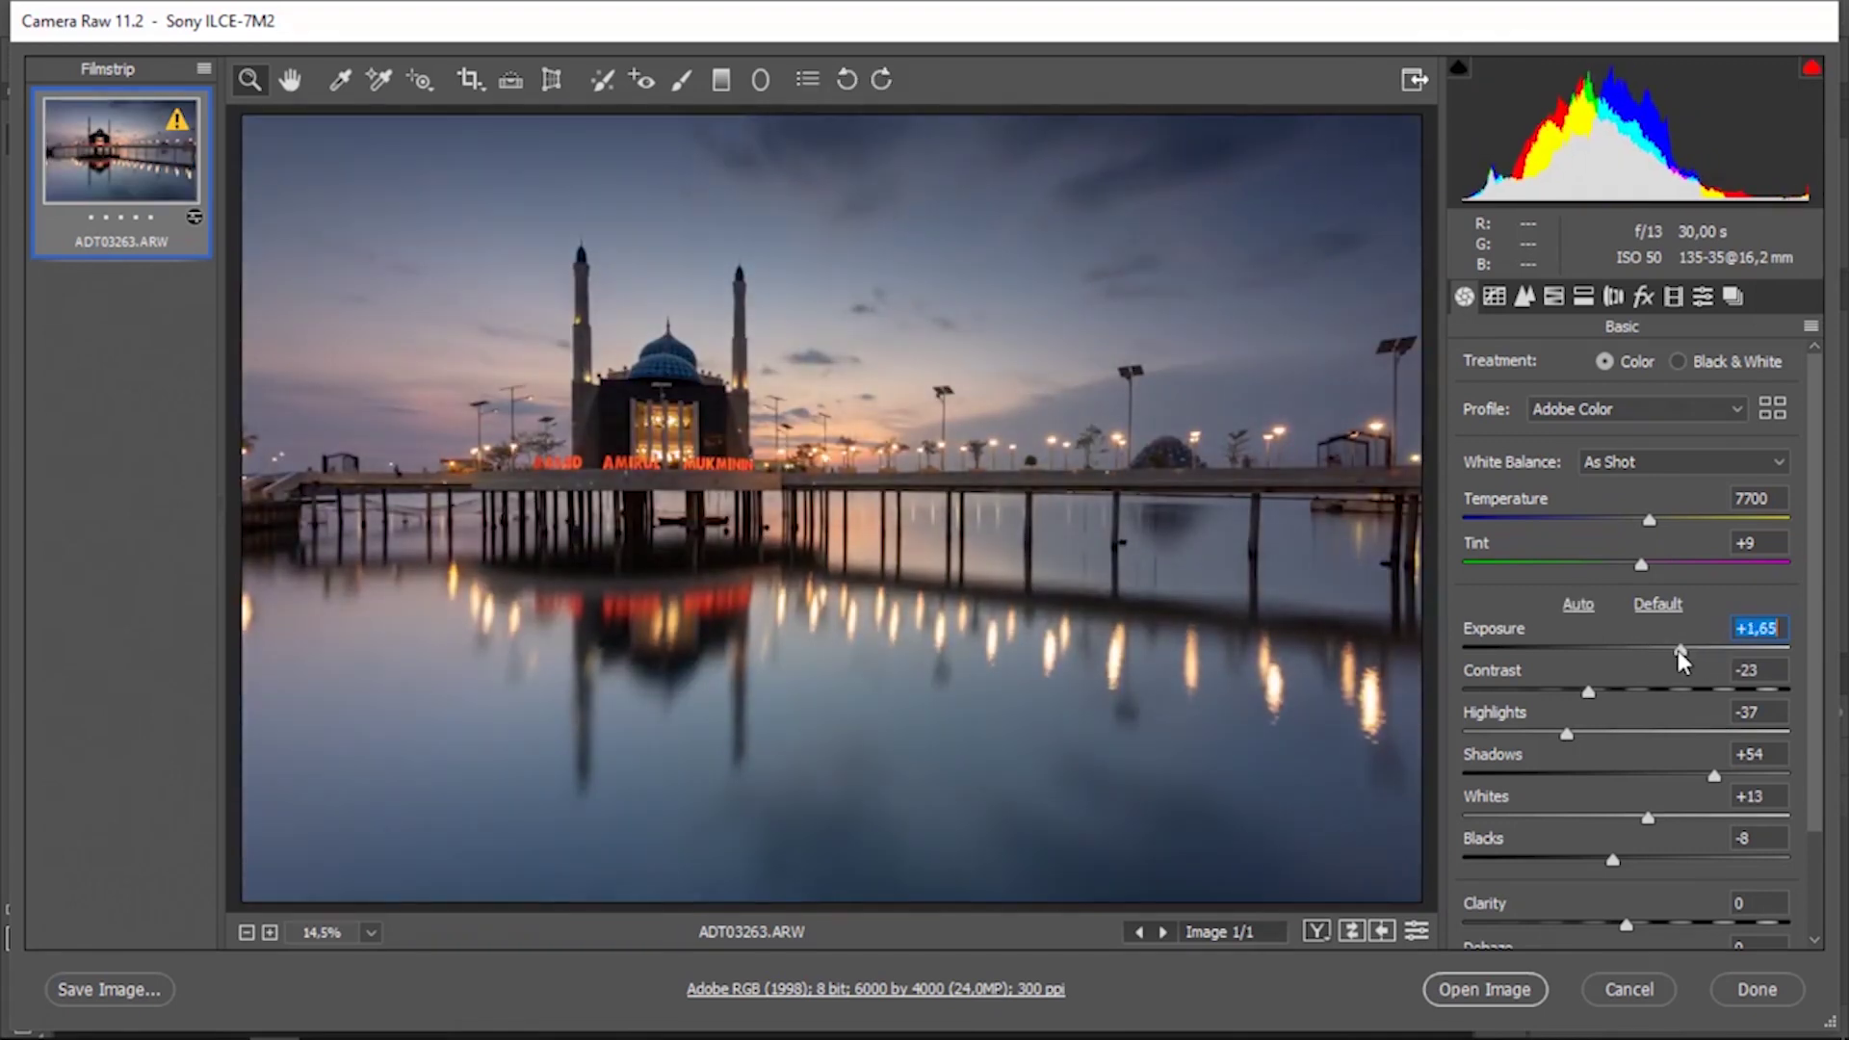
{"action": "left_click_drag", "start_coordinate": [1648, 816], "coordinate": [1582, 821]}
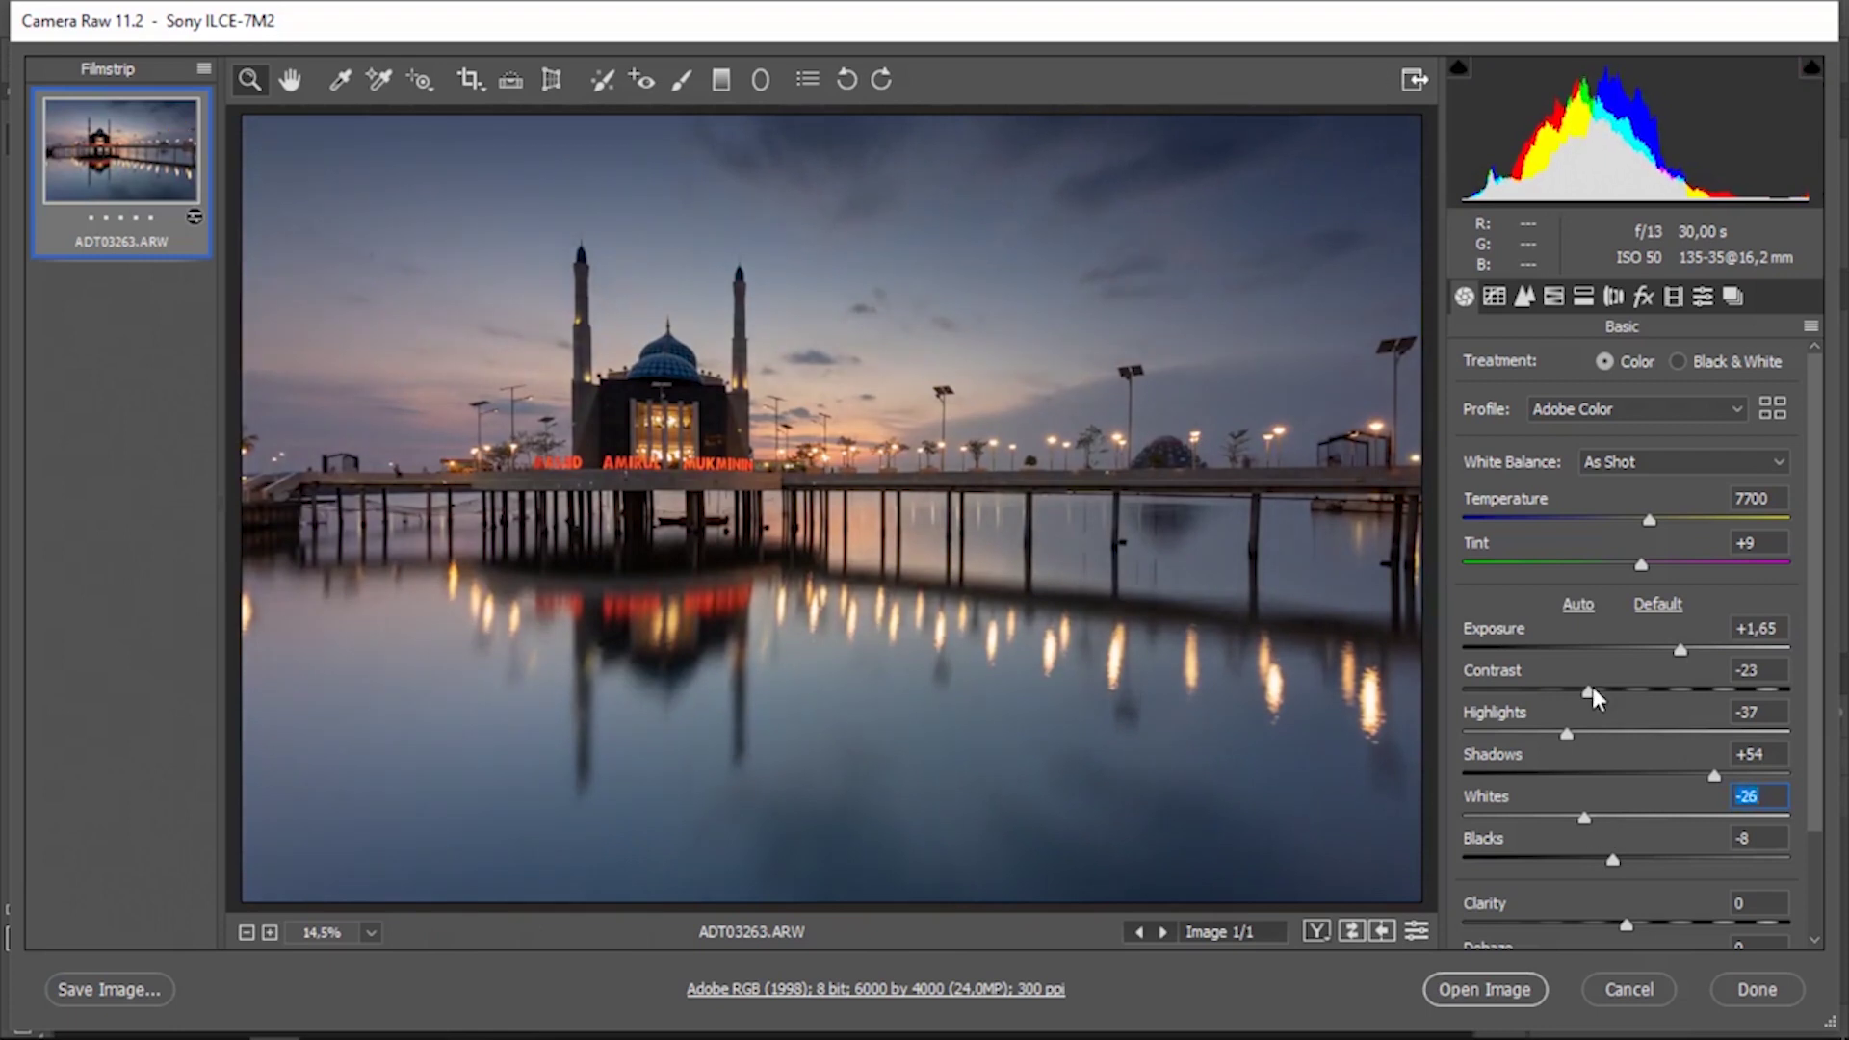
{"action": "left_click_drag", "start_coordinate": [1589, 692], "coordinate": [1702, 691]}
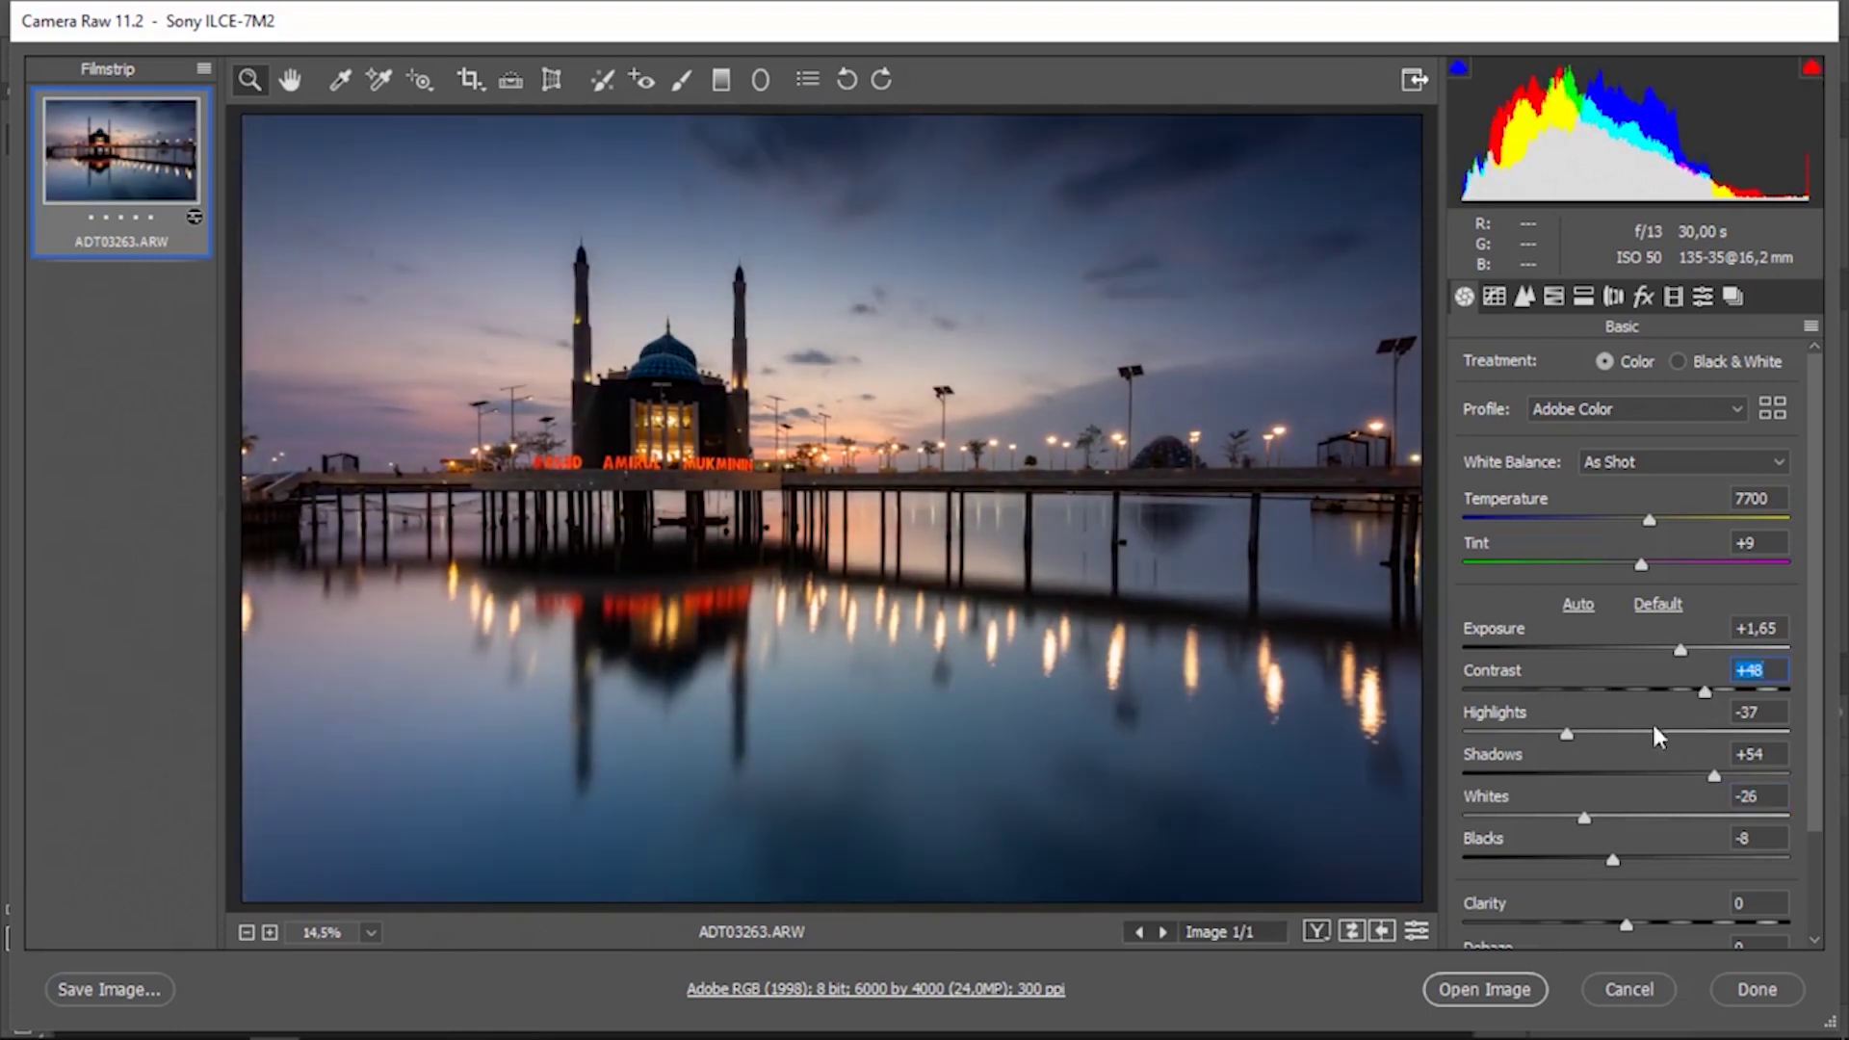
{"action": "mouse_move", "coordinate": [1615, 859]}
{"action": "left_mouse_down"}
{"action": "mouse_move", "coordinate": [1663, 859]}
{"action": "mouse_move", "coordinate": [1572, 817]}
{"action": "left_mouse_up"}
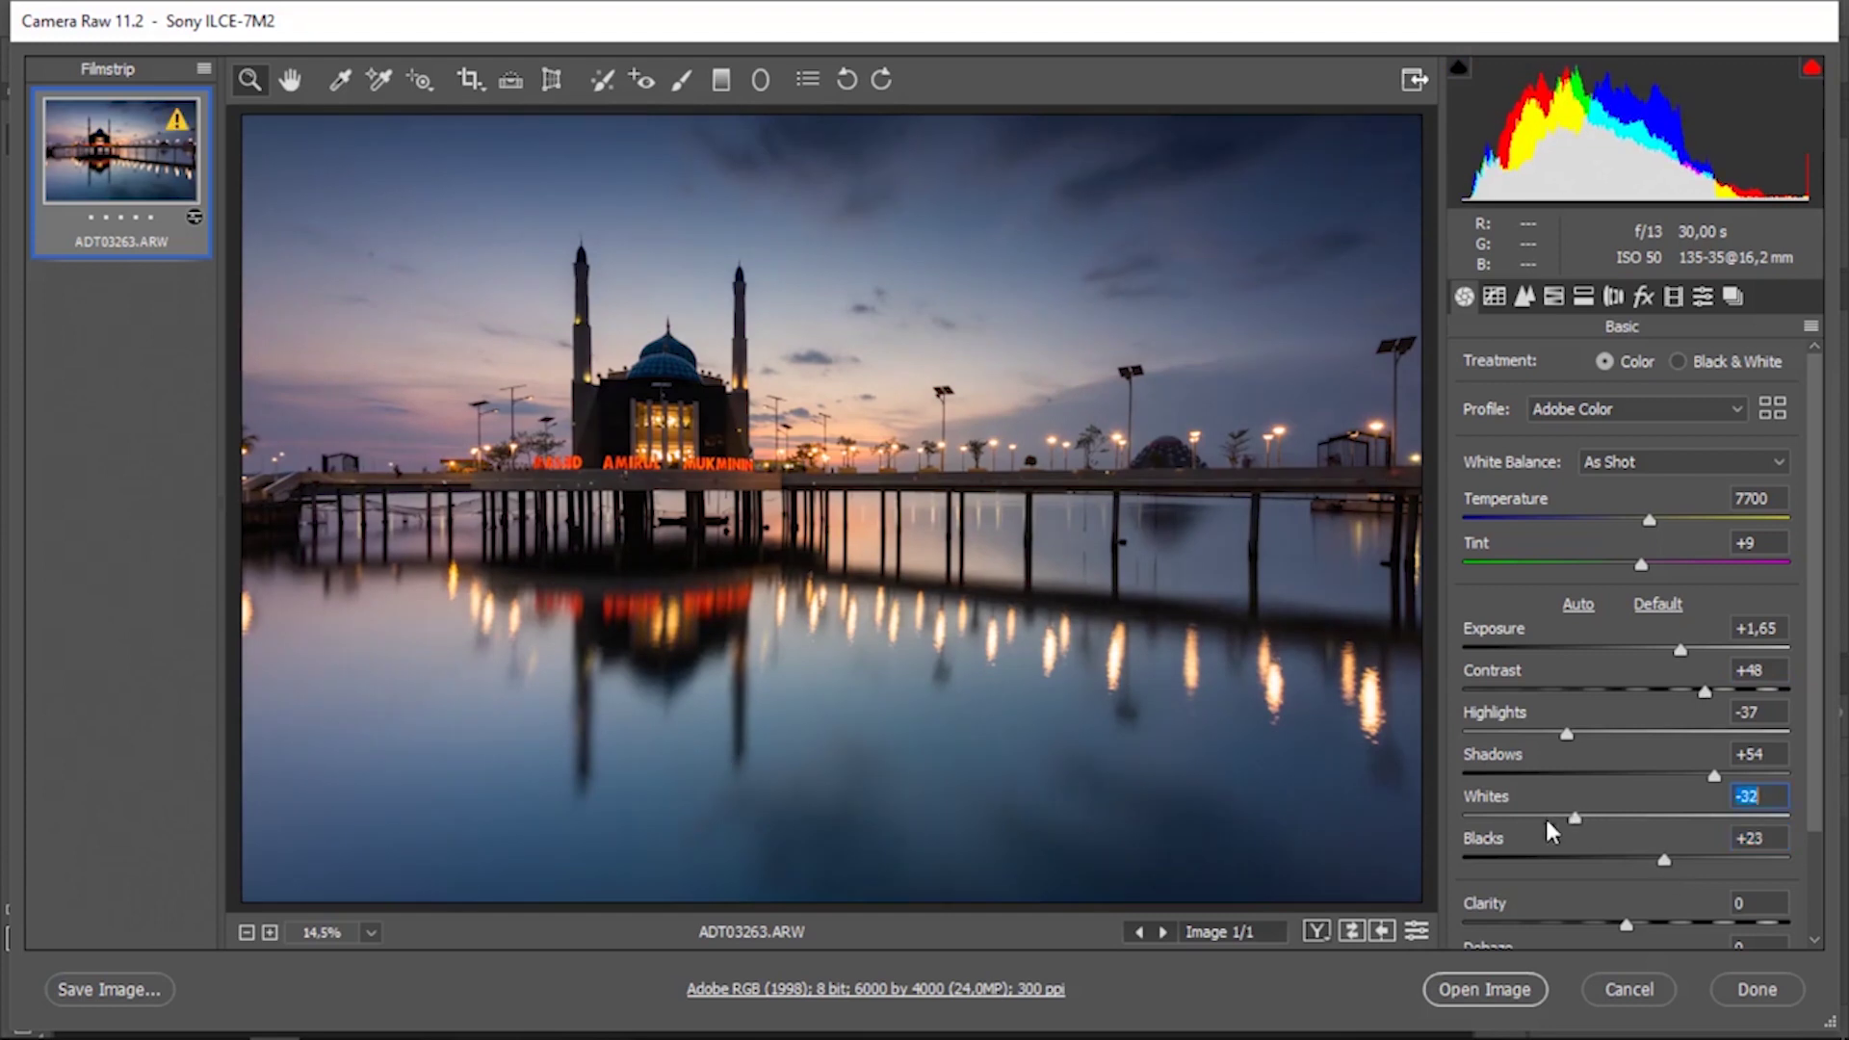
{"action": "left_click_drag", "start_coordinate": [1575, 728], "coordinate": [1554, 730]}
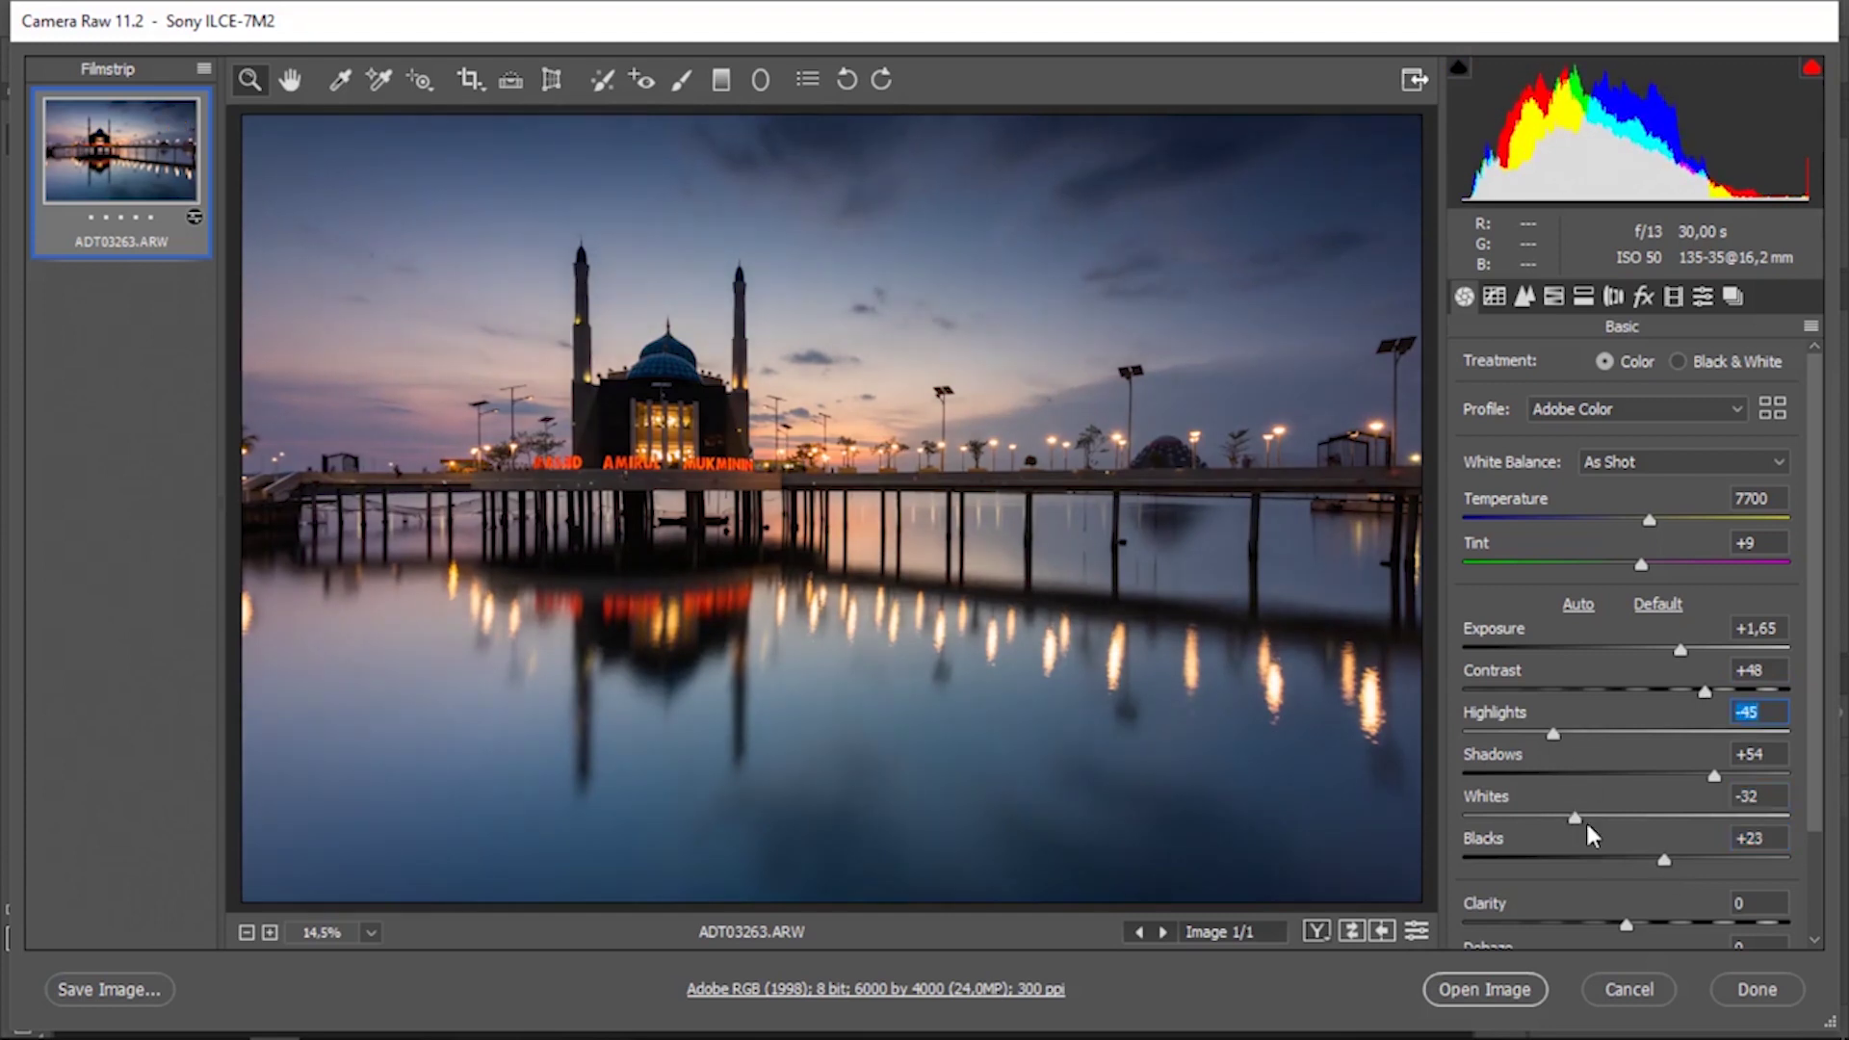
{"action": "left_click_drag", "start_coordinate": [1580, 825], "coordinate": [1543, 823]}
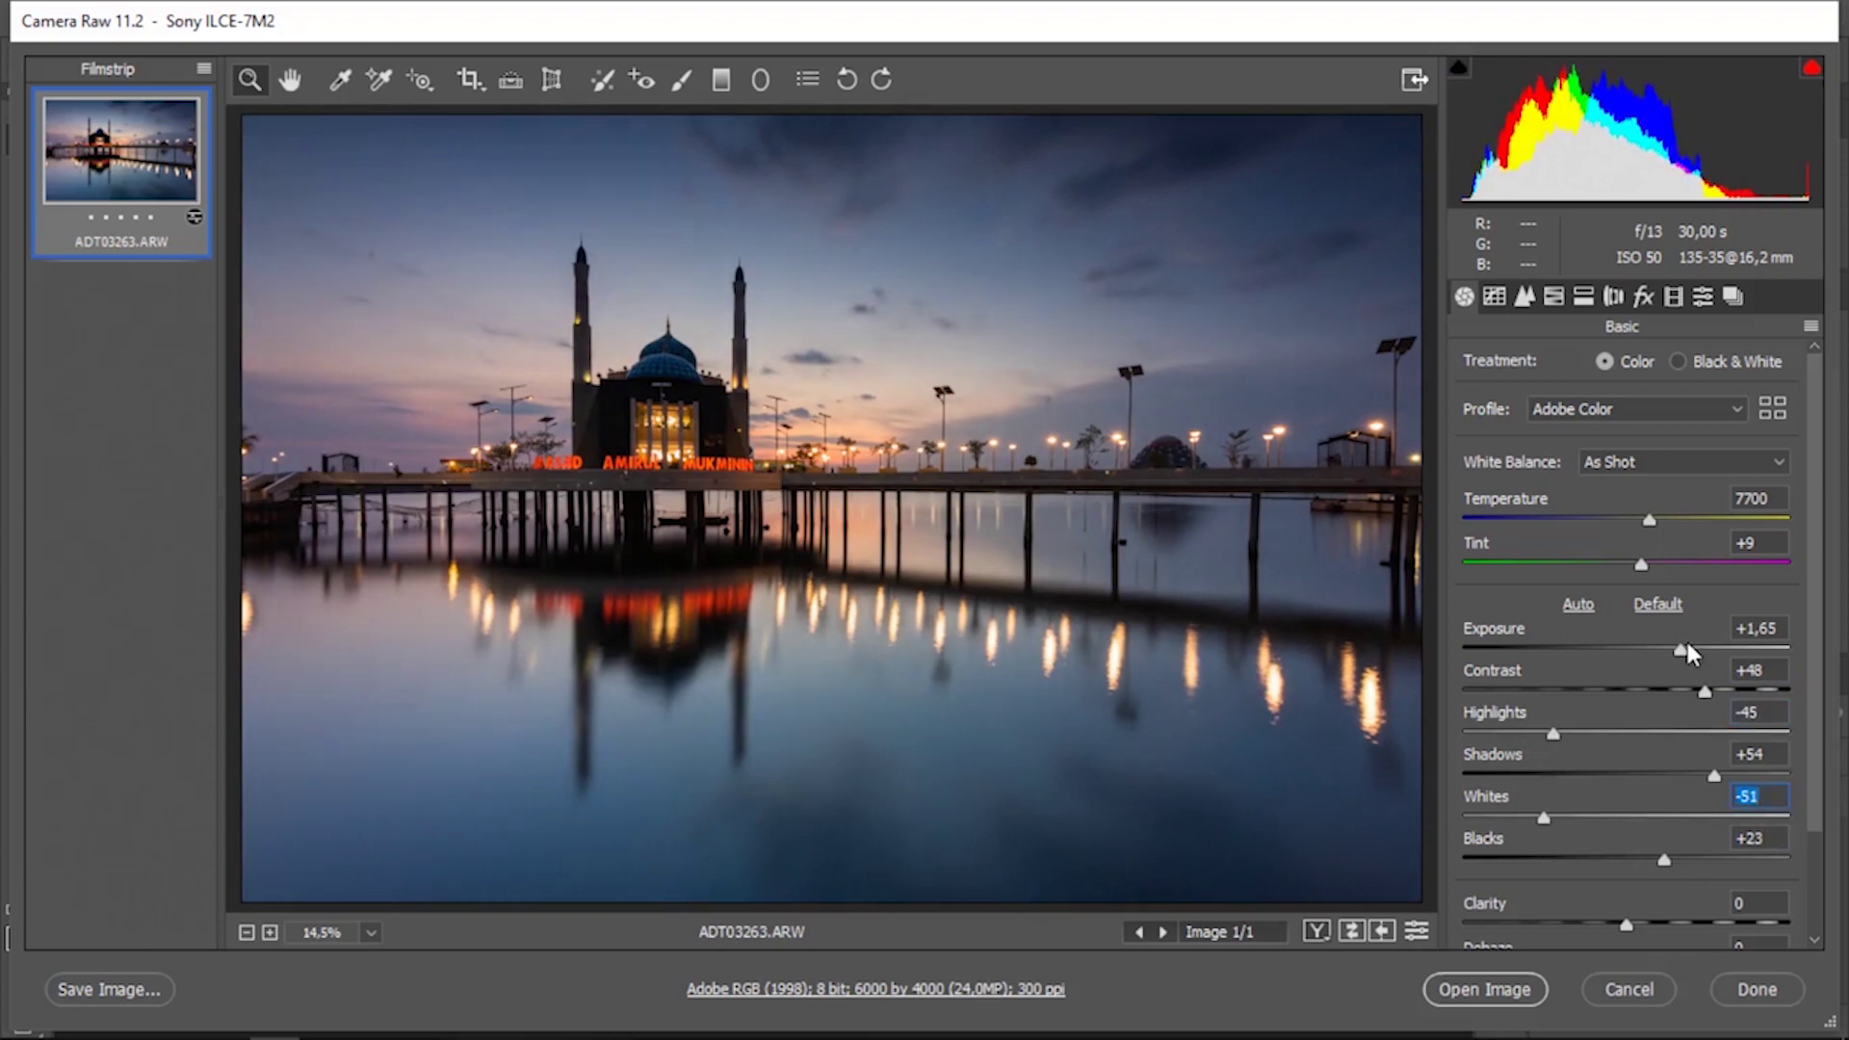
{"action": "left_click_drag", "start_coordinate": [1682, 649], "coordinate": [1684, 649]}
- Add a horizontal graduated filter across the pier with neutral temperature/tint and Exposure +0,30
{"action": "left_click", "coordinate": [729, 84]}
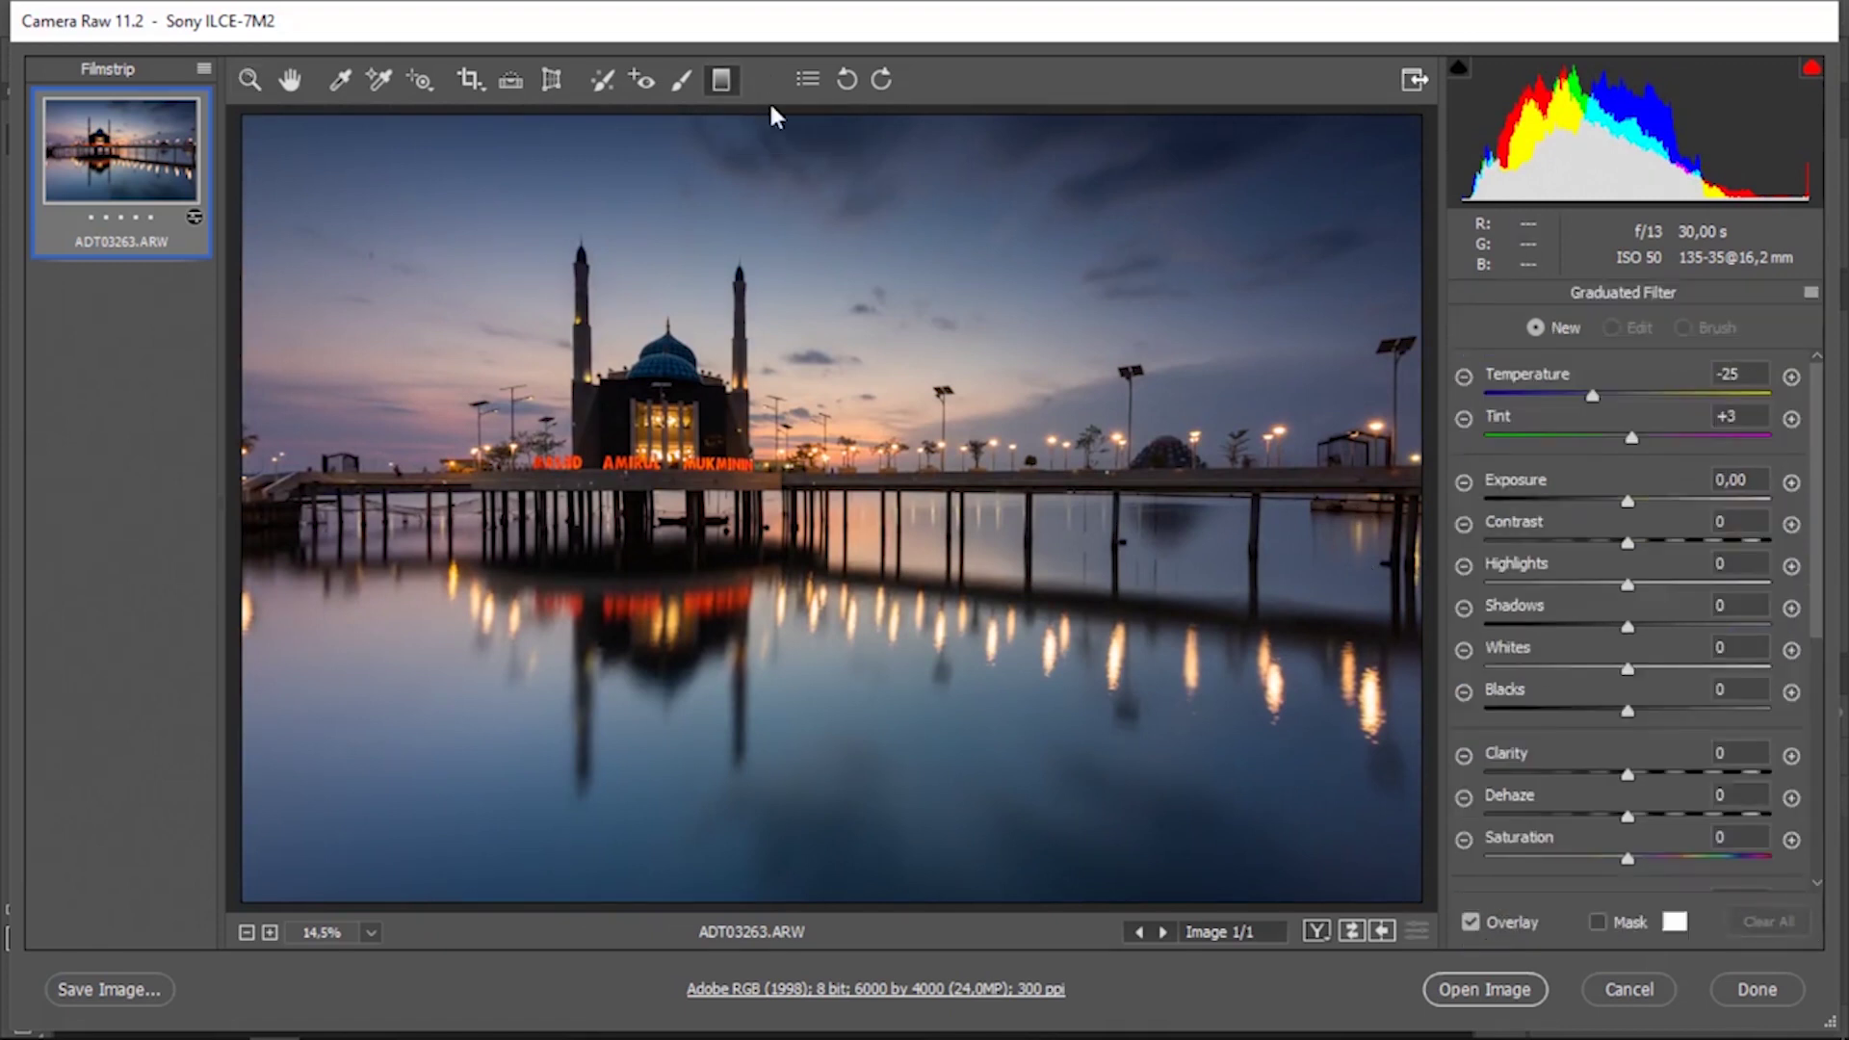
{"action": "double_click", "coordinate": [1592, 394]}
{"action": "double_click", "coordinate": [1632, 435]}
{"action": "scroll", "coordinate": [1665, 740], "scroll_direction": "down", "scroll_amount": 3}
{"action": "scroll", "coordinate": [1663, 738], "scroll_direction": "up", "scroll_amount": 3}
{"action": "left_click", "coordinate": [1634, 502]}
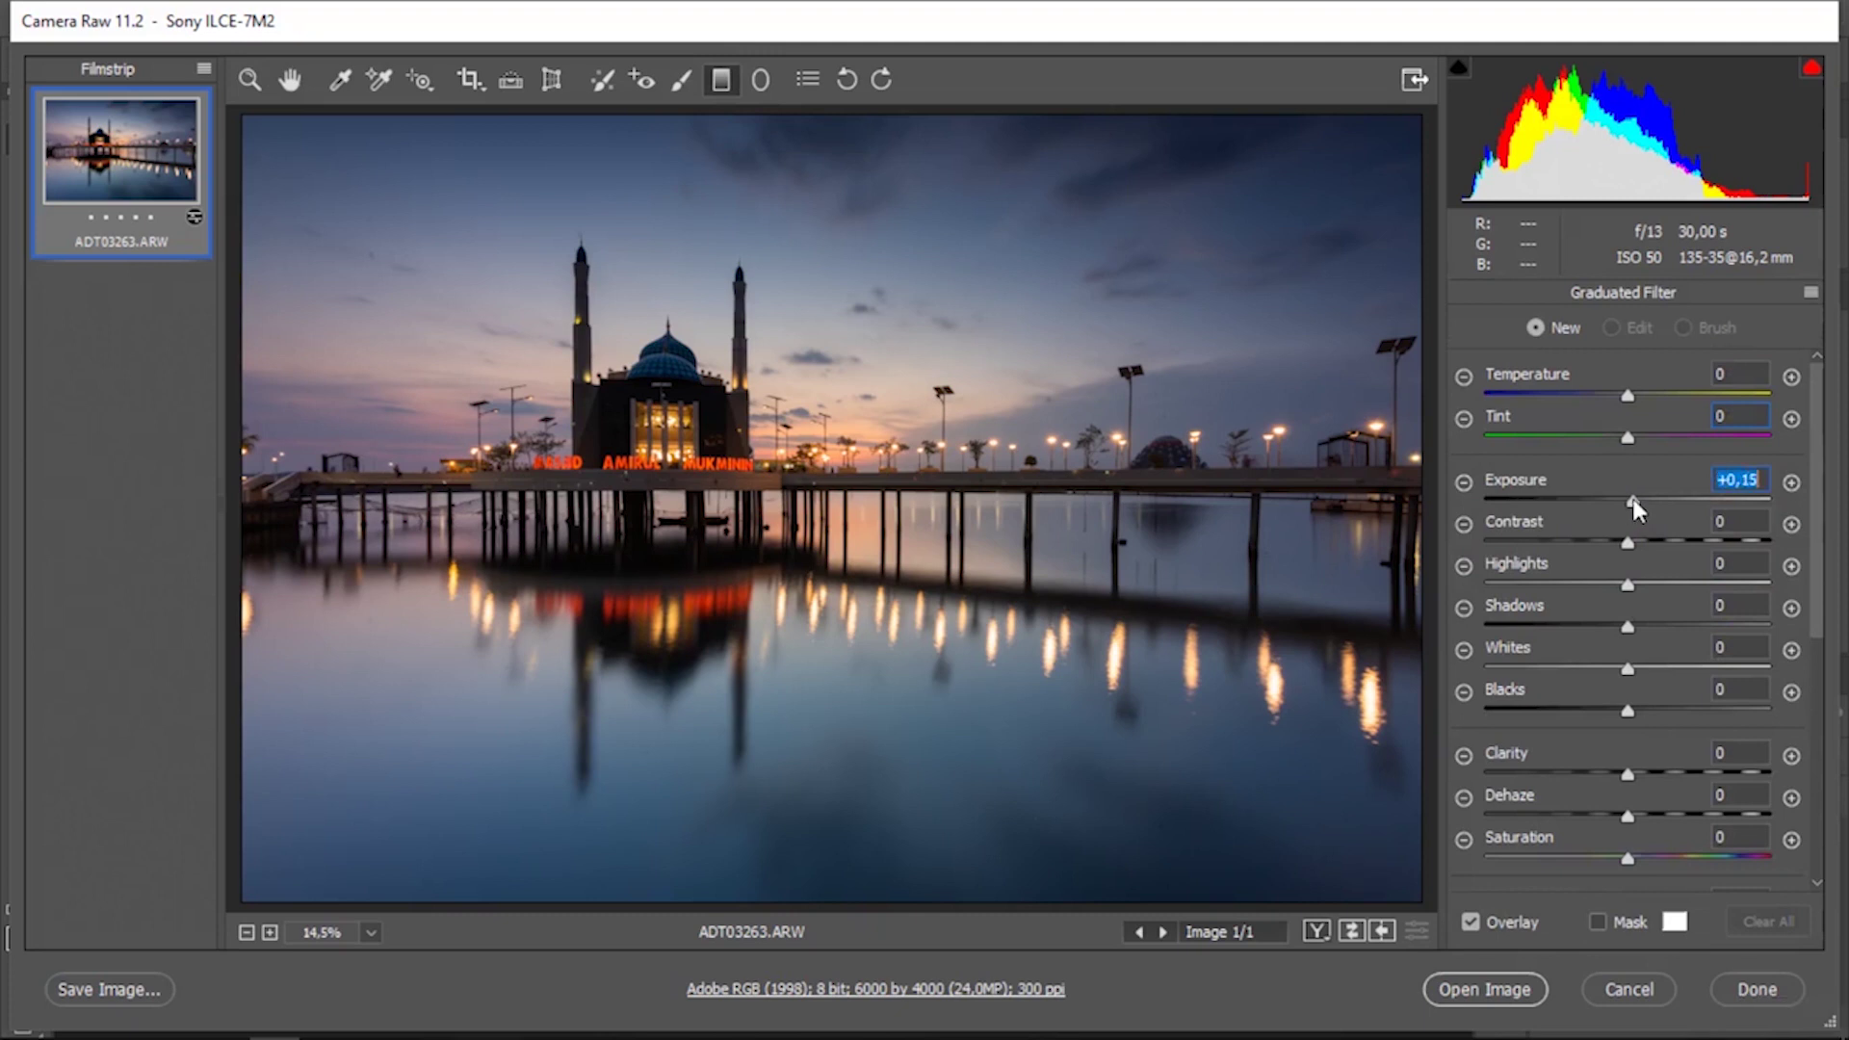
{"action": "key", "text": "shift"}
{"action": "mouse_move", "coordinate": [1238, 475]}
{"action": "left_mouse_down"}
{"action": "mouse_move", "coordinate": [504, 476]}
{"action": "mouse_move", "coordinate": [455, 497]}
{"action": "left_mouse_up"}
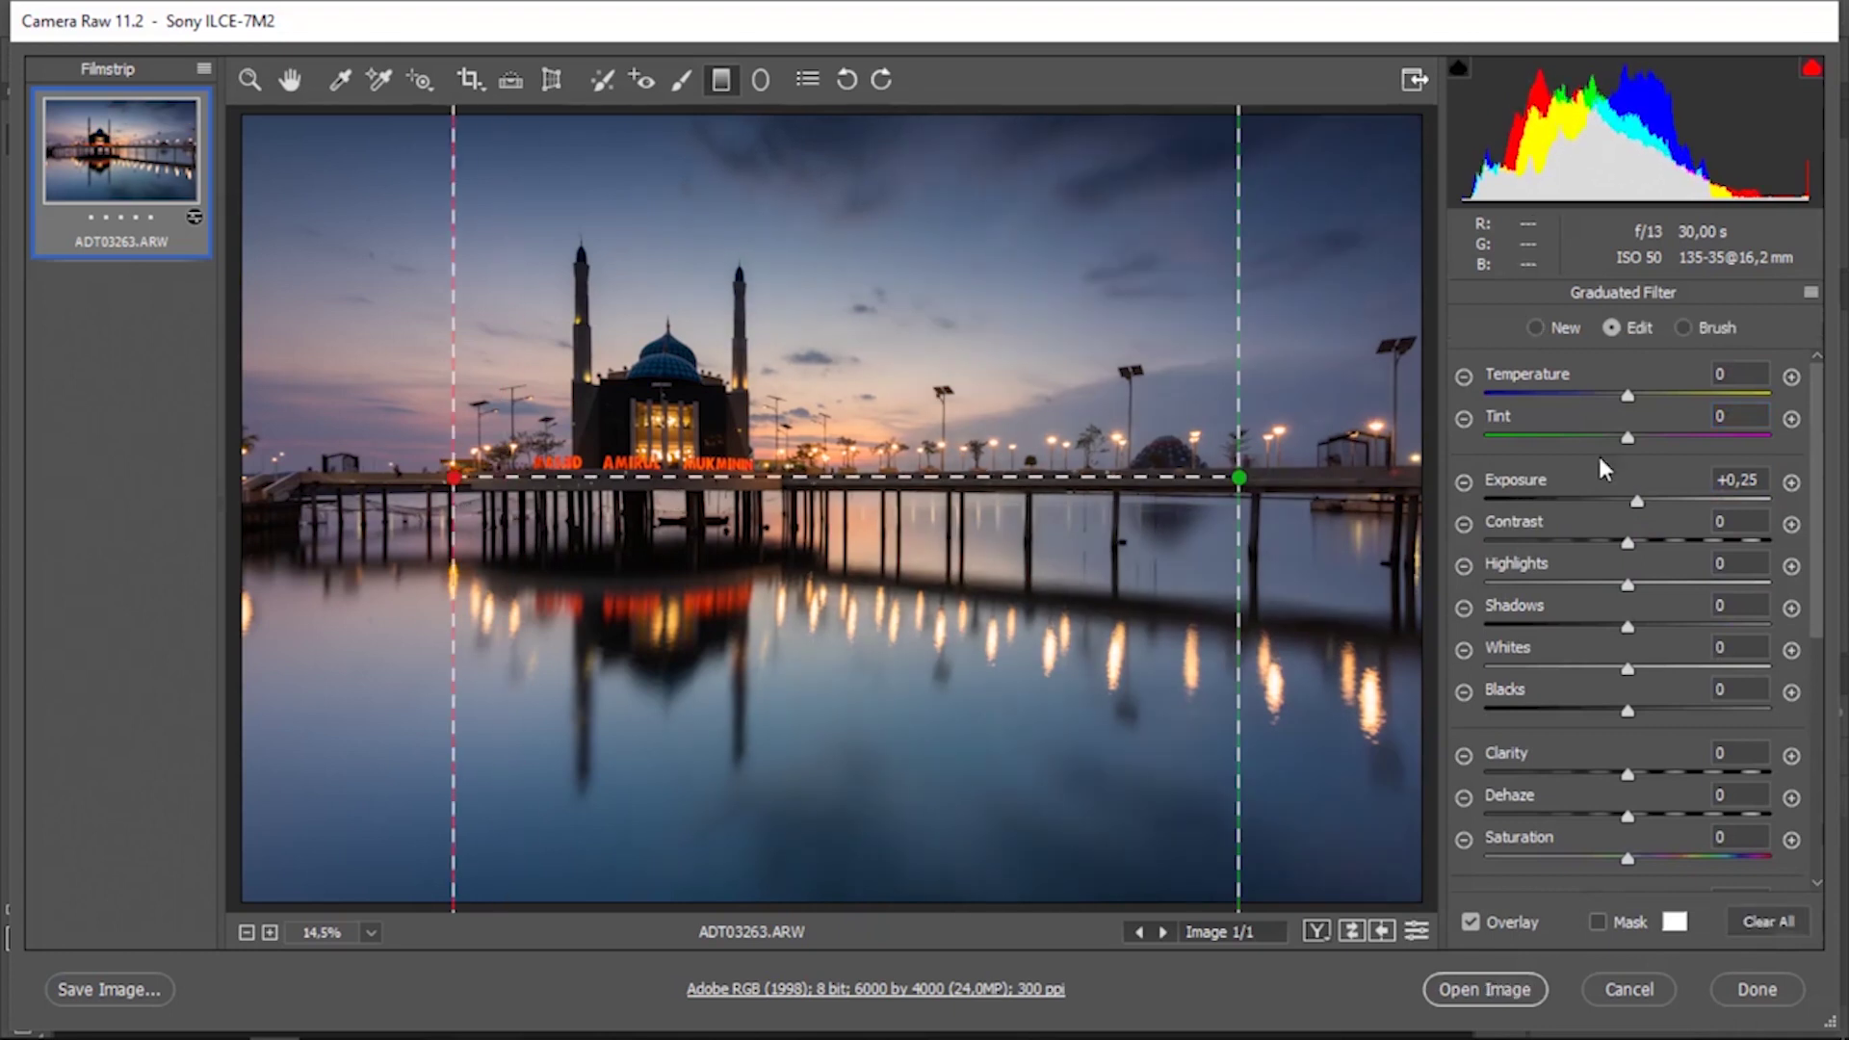
{"action": "left_click_drag", "start_coordinate": [1636, 496], "coordinate": [1639, 493]}
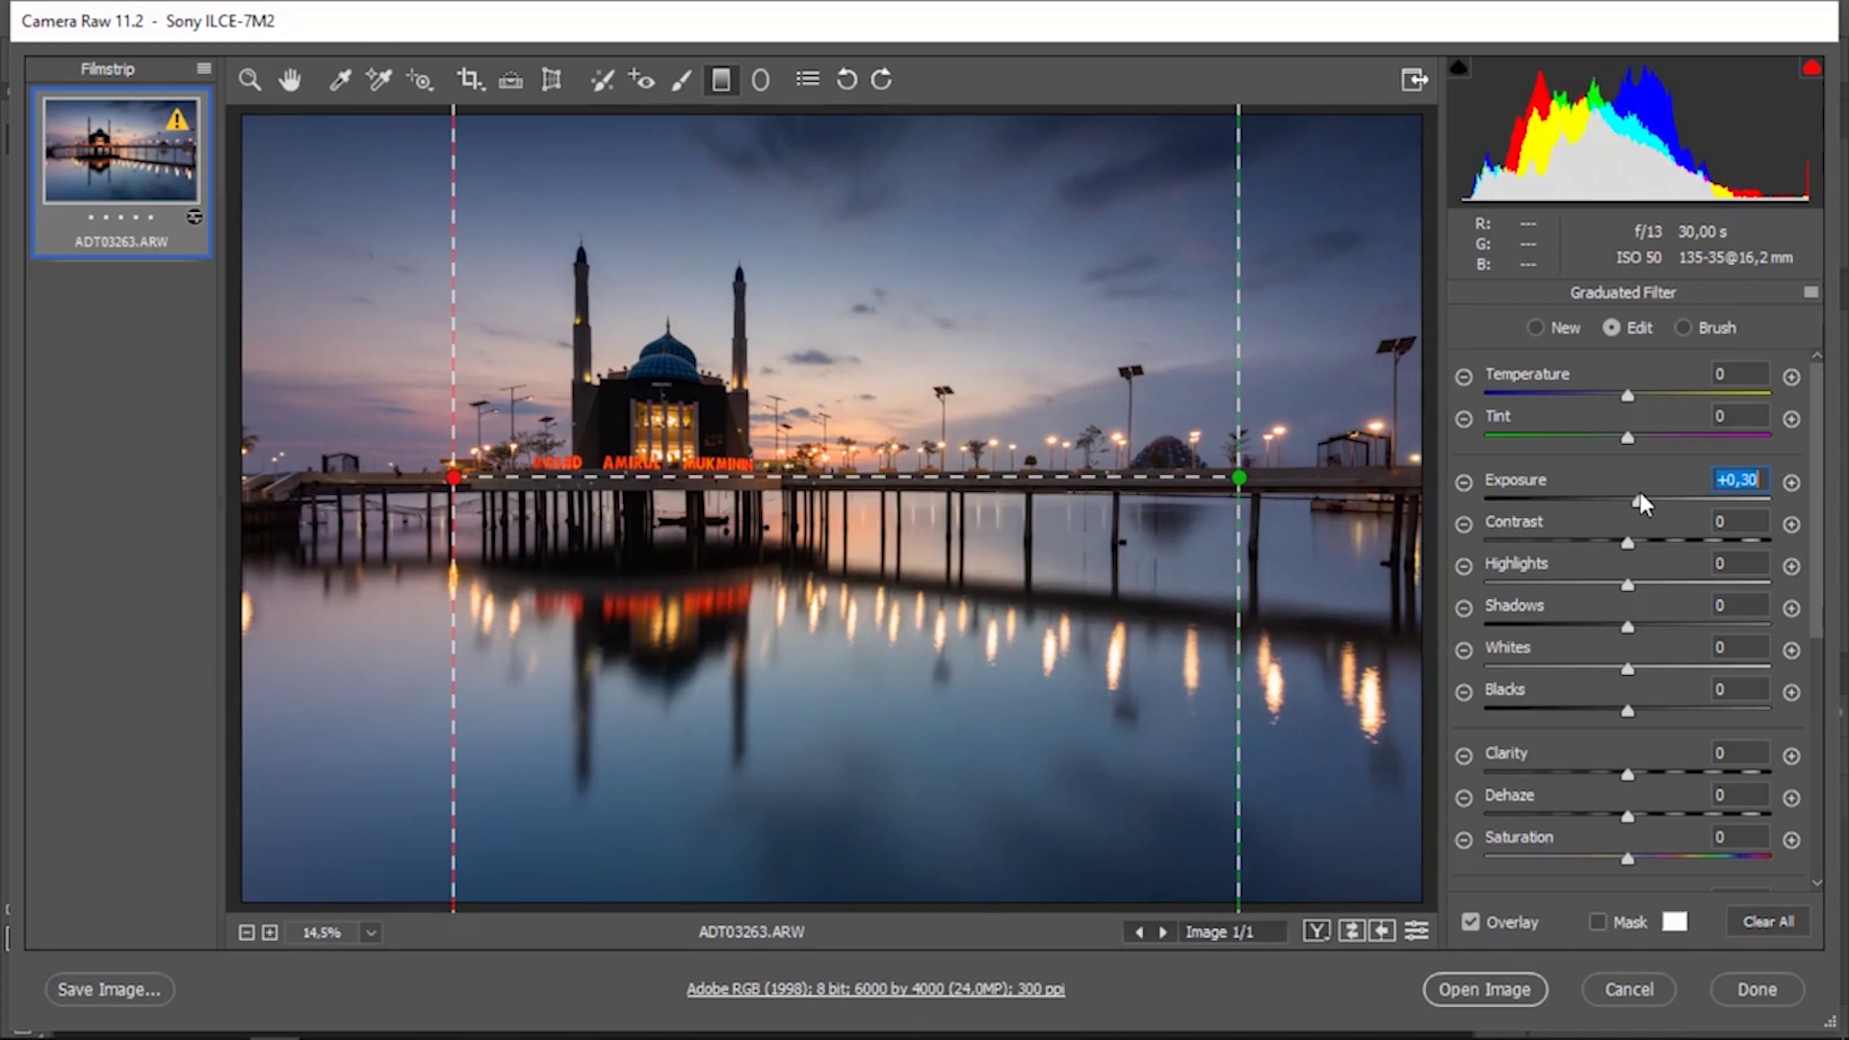
{"action": "left_click", "coordinate": [289, 79]}
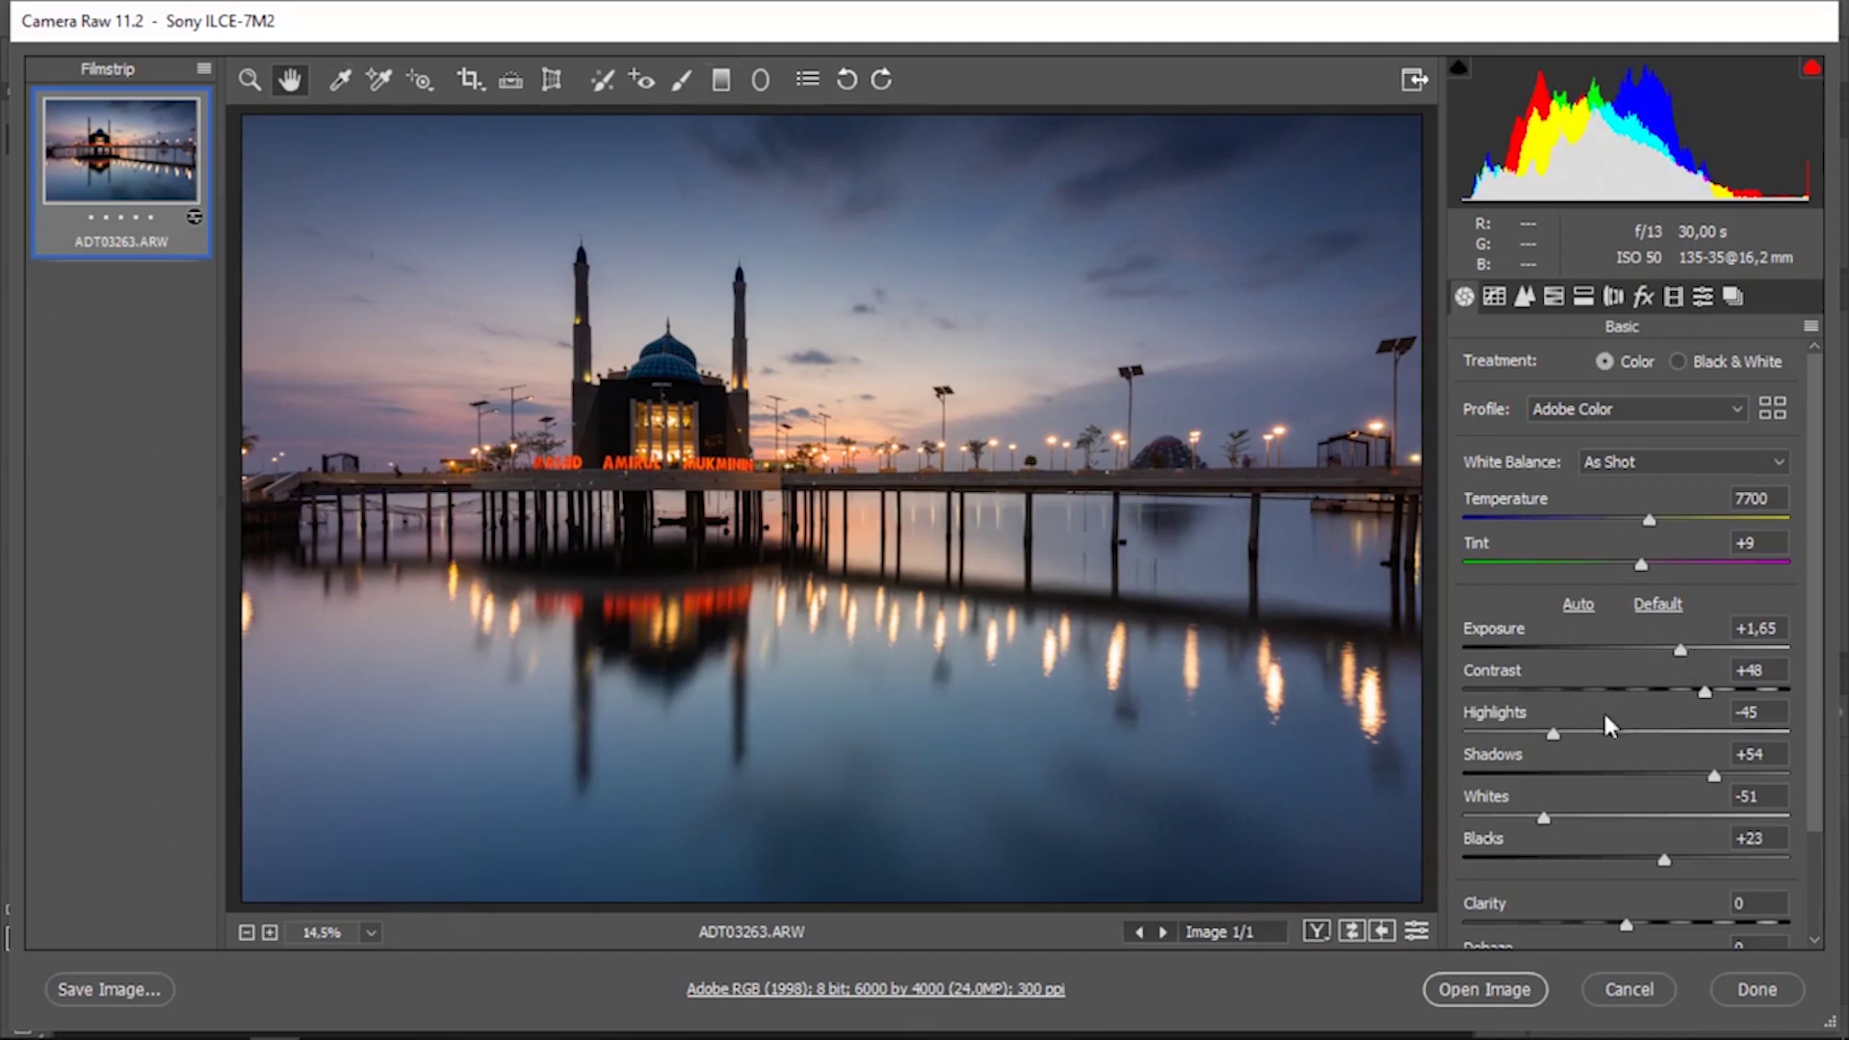
- Set Whites -92, Clarity +10, Vibrance +52, Saturation +16 and Temperature 8500
{"action": "mouse_move", "coordinate": [1561, 810]}
{"action": "left_mouse_down"}
{"action": "mouse_move", "coordinate": [1462, 827]}
{"action": "mouse_move", "coordinate": [1547, 820]}
{"action": "mouse_move", "coordinate": [1481, 825]}
{"action": "left_mouse_up"}
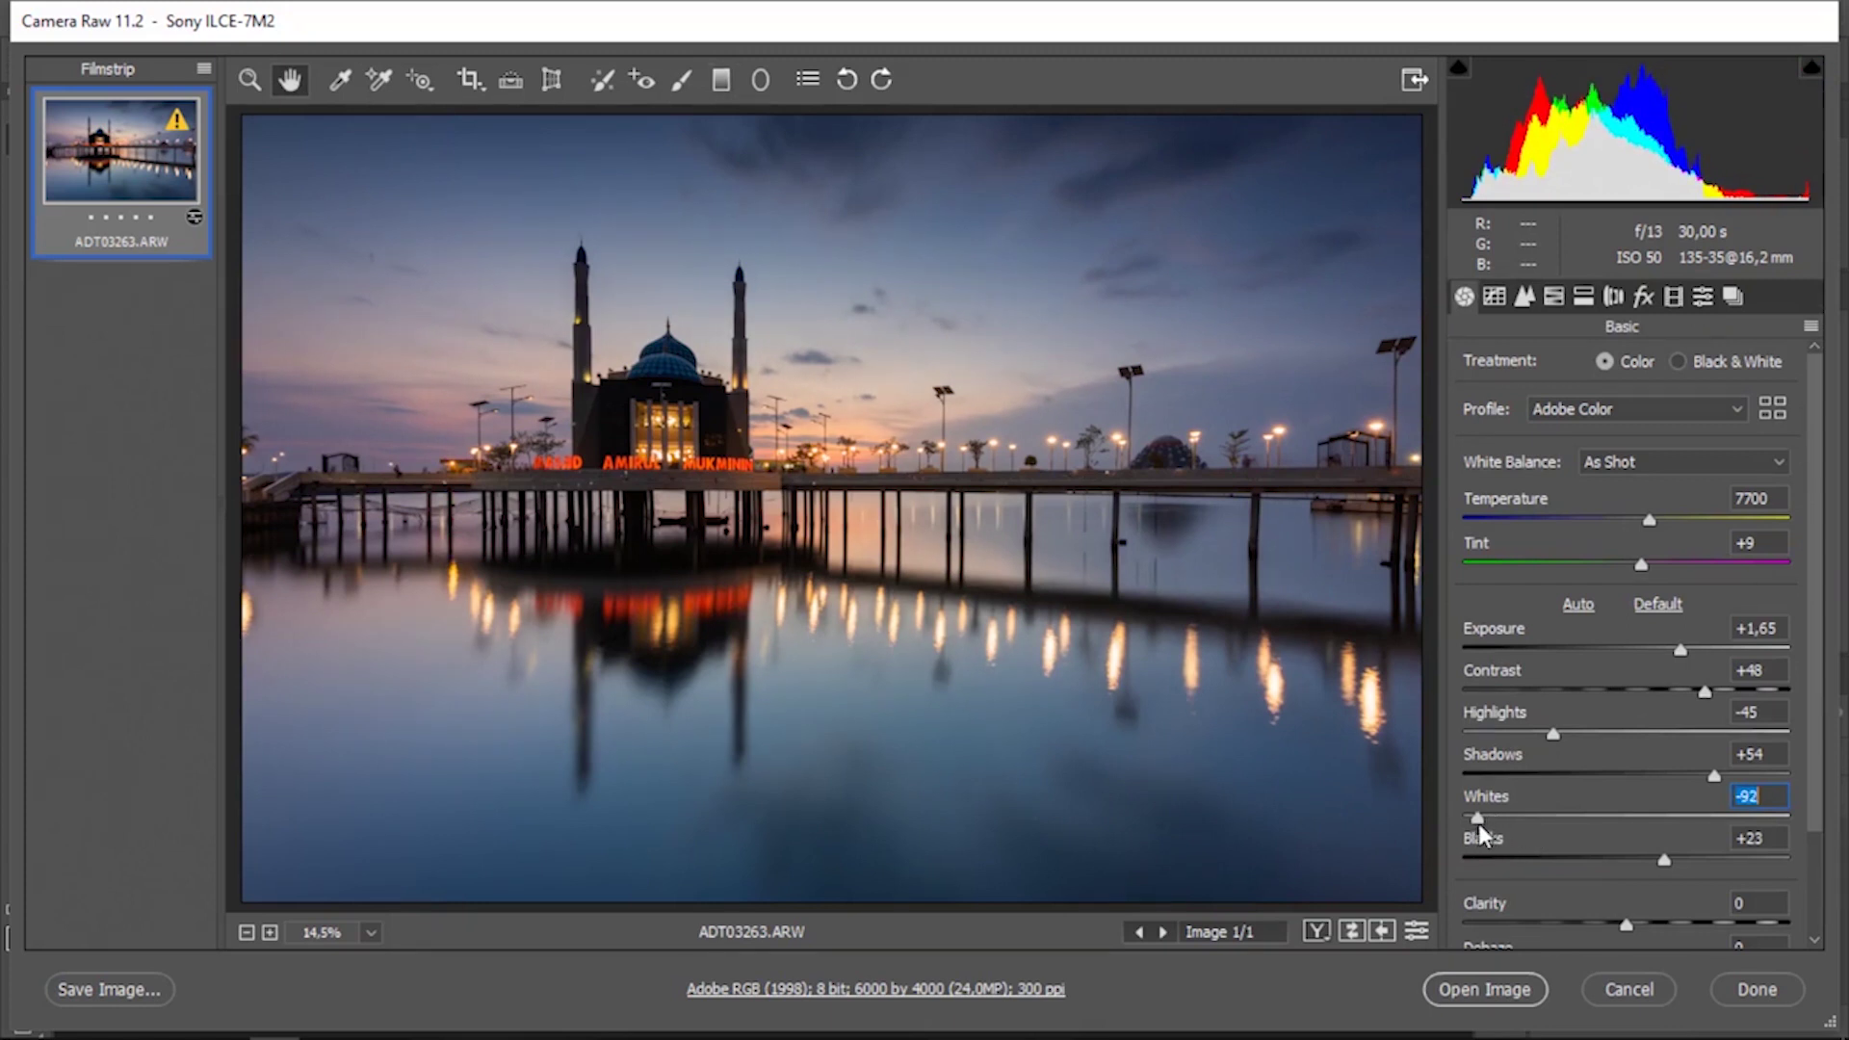
{"action": "scroll", "coordinate": [1478, 824], "scroll_direction": "down", "scroll_amount": 2}
{"action": "left_click_drag", "start_coordinate": [1625, 793], "coordinate": [1643, 796]}
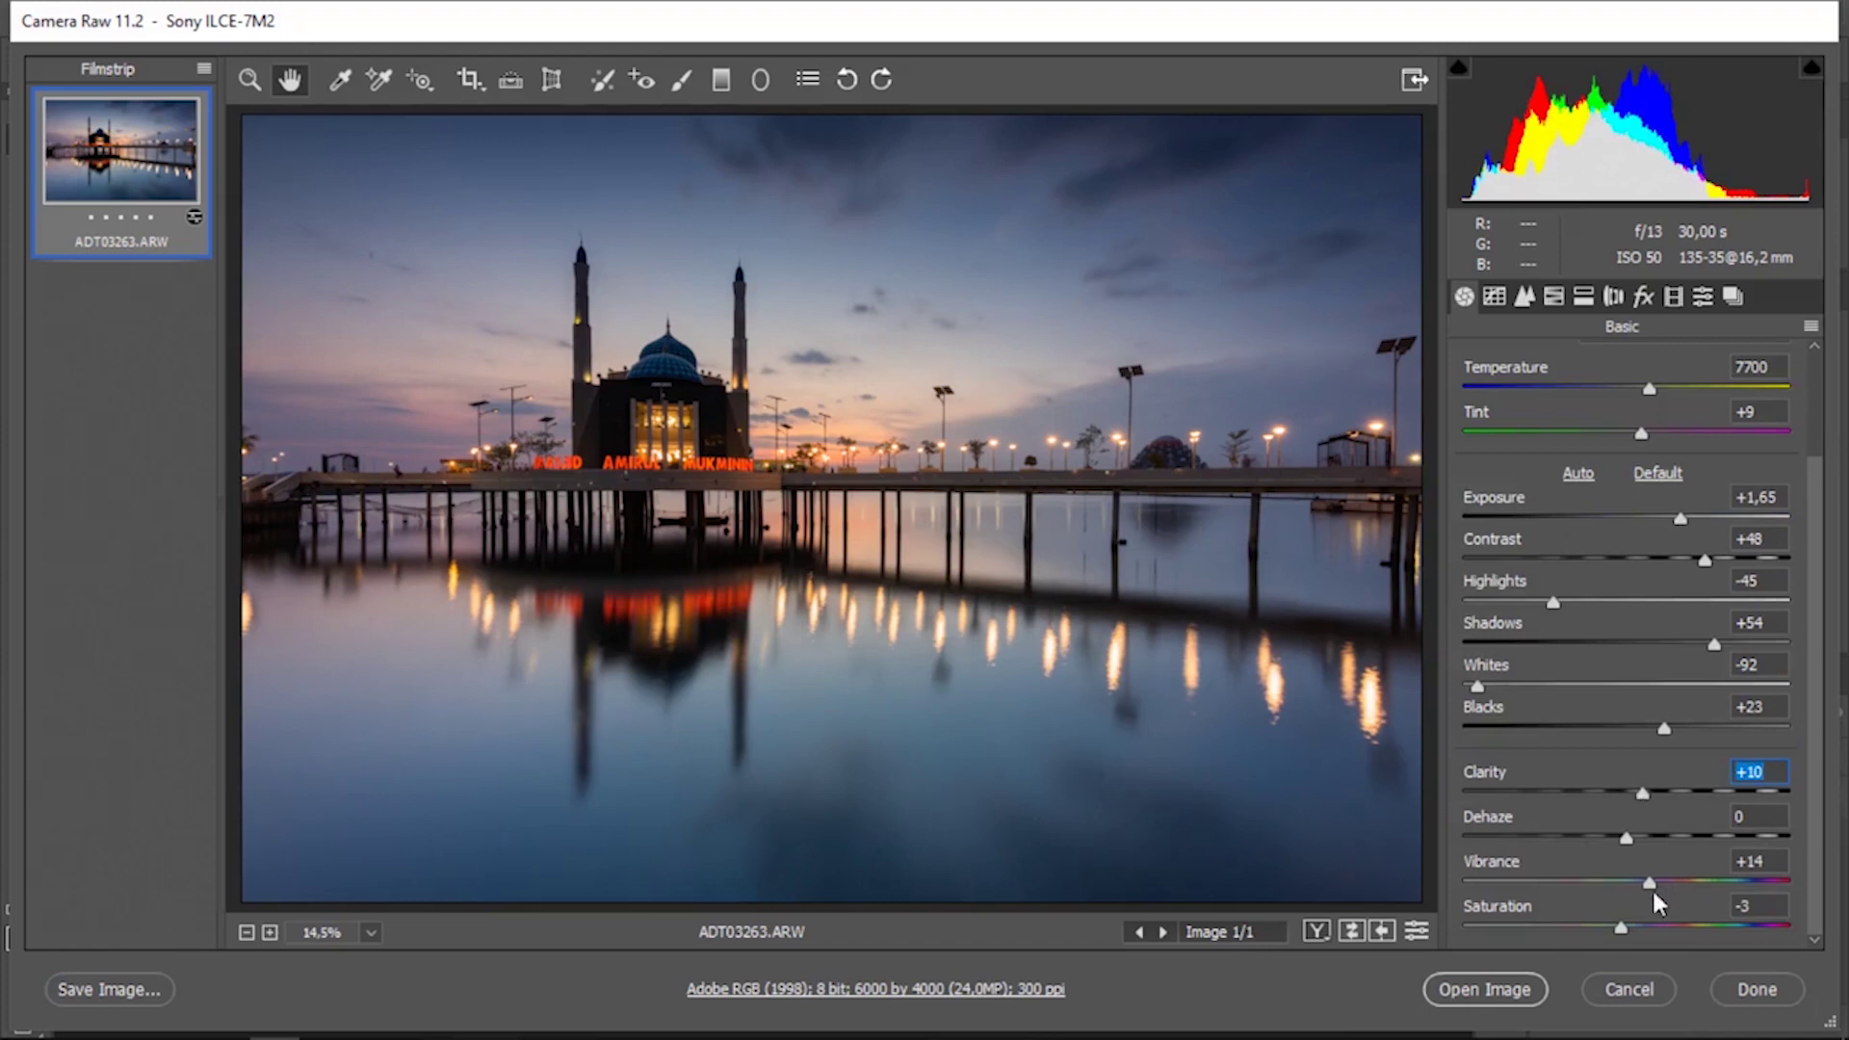
{"action": "left_click_drag", "start_coordinate": [1649, 882], "coordinate": [1708, 875]}
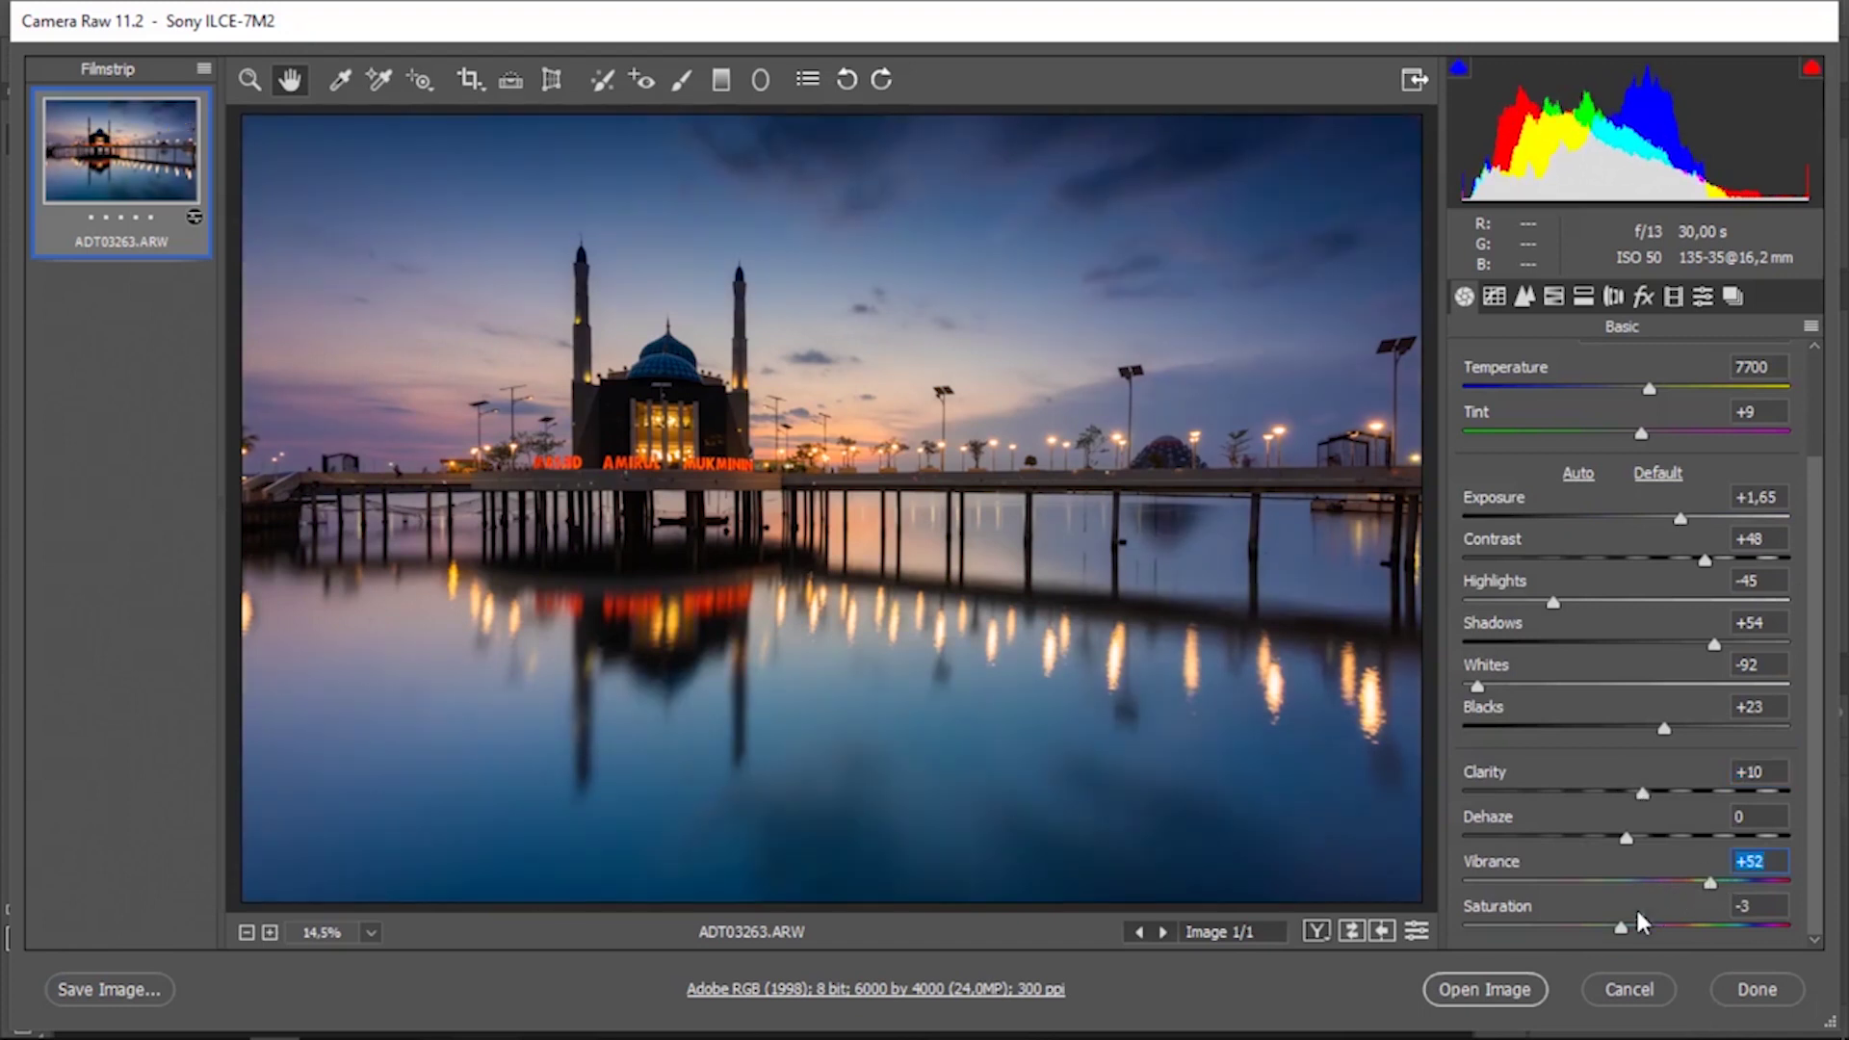
{"action": "left_click_drag", "start_coordinate": [1621, 928], "coordinate": [1653, 928]}
{"action": "left_click_drag", "start_coordinate": [1730, 878], "coordinate": [1711, 878]}
{"action": "scroll", "coordinate": [1580, 665], "scroll_direction": "up", "scroll_amount": 2}
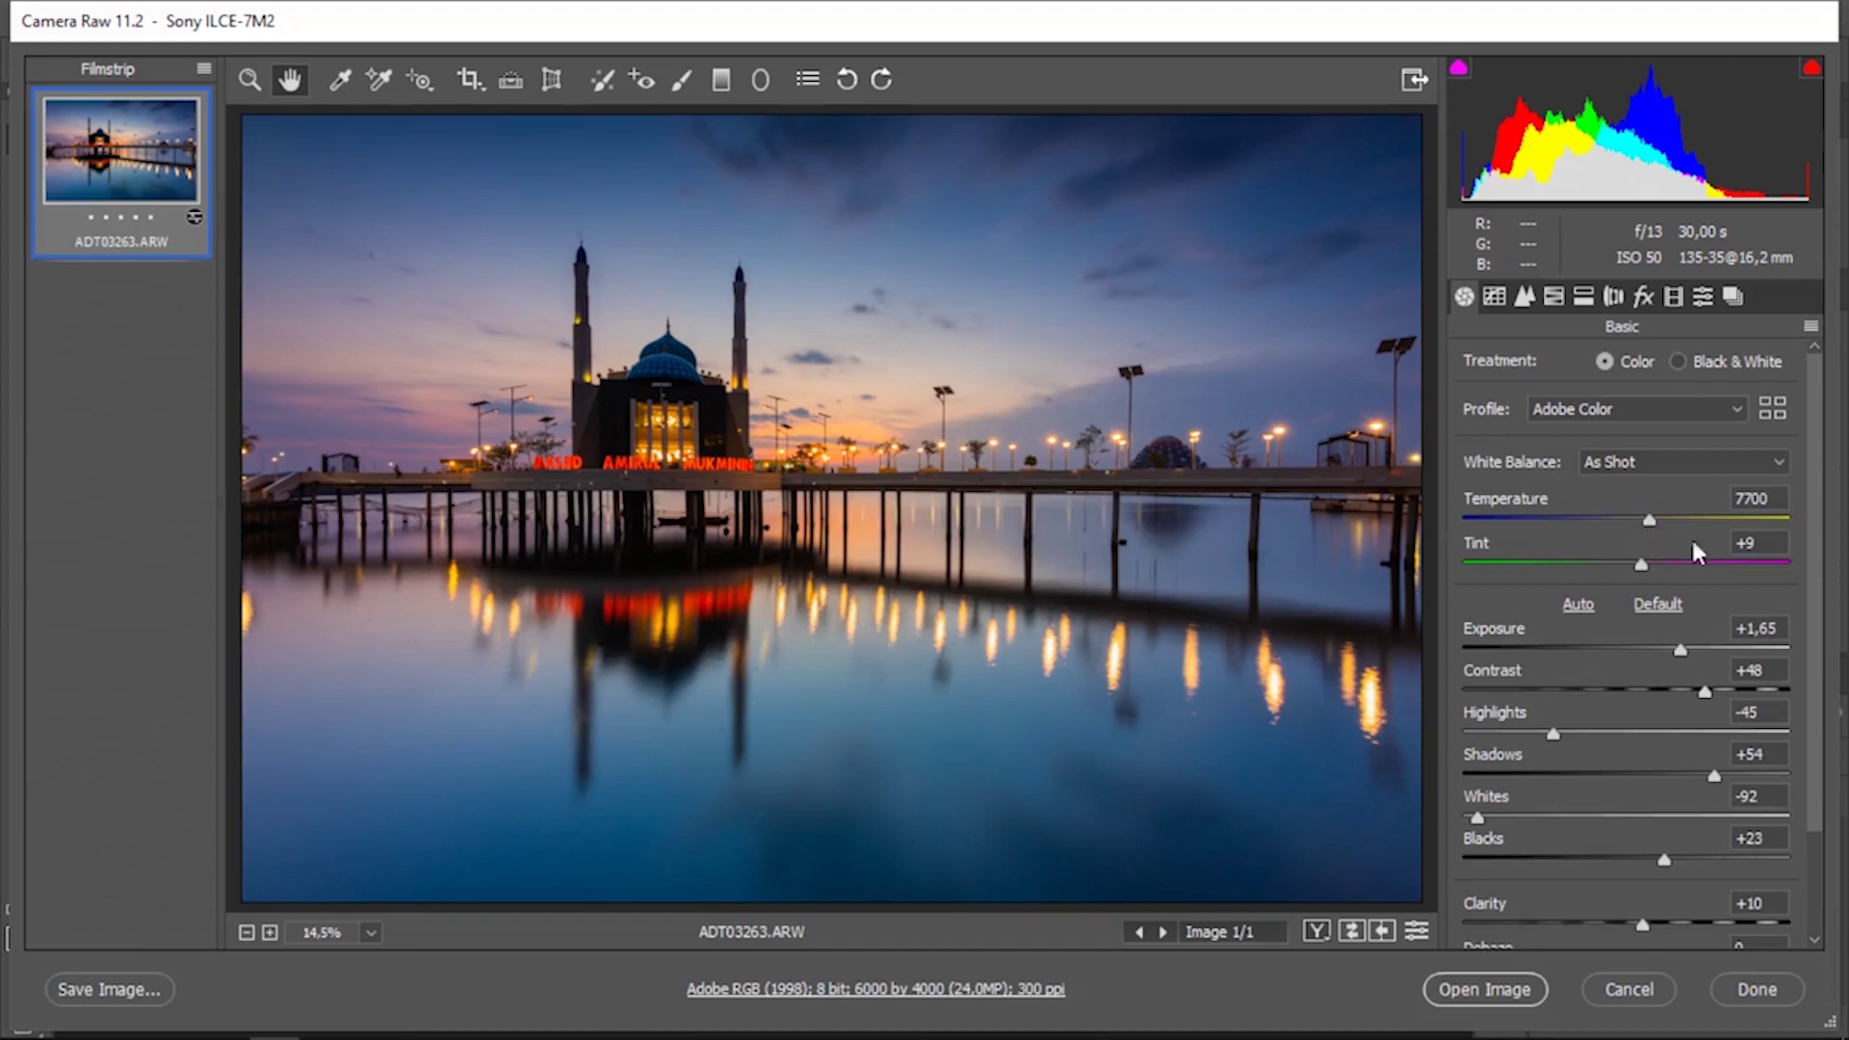
{"action": "left_click_drag", "start_coordinate": [1651, 520], "coordinate": [1671, 520]}
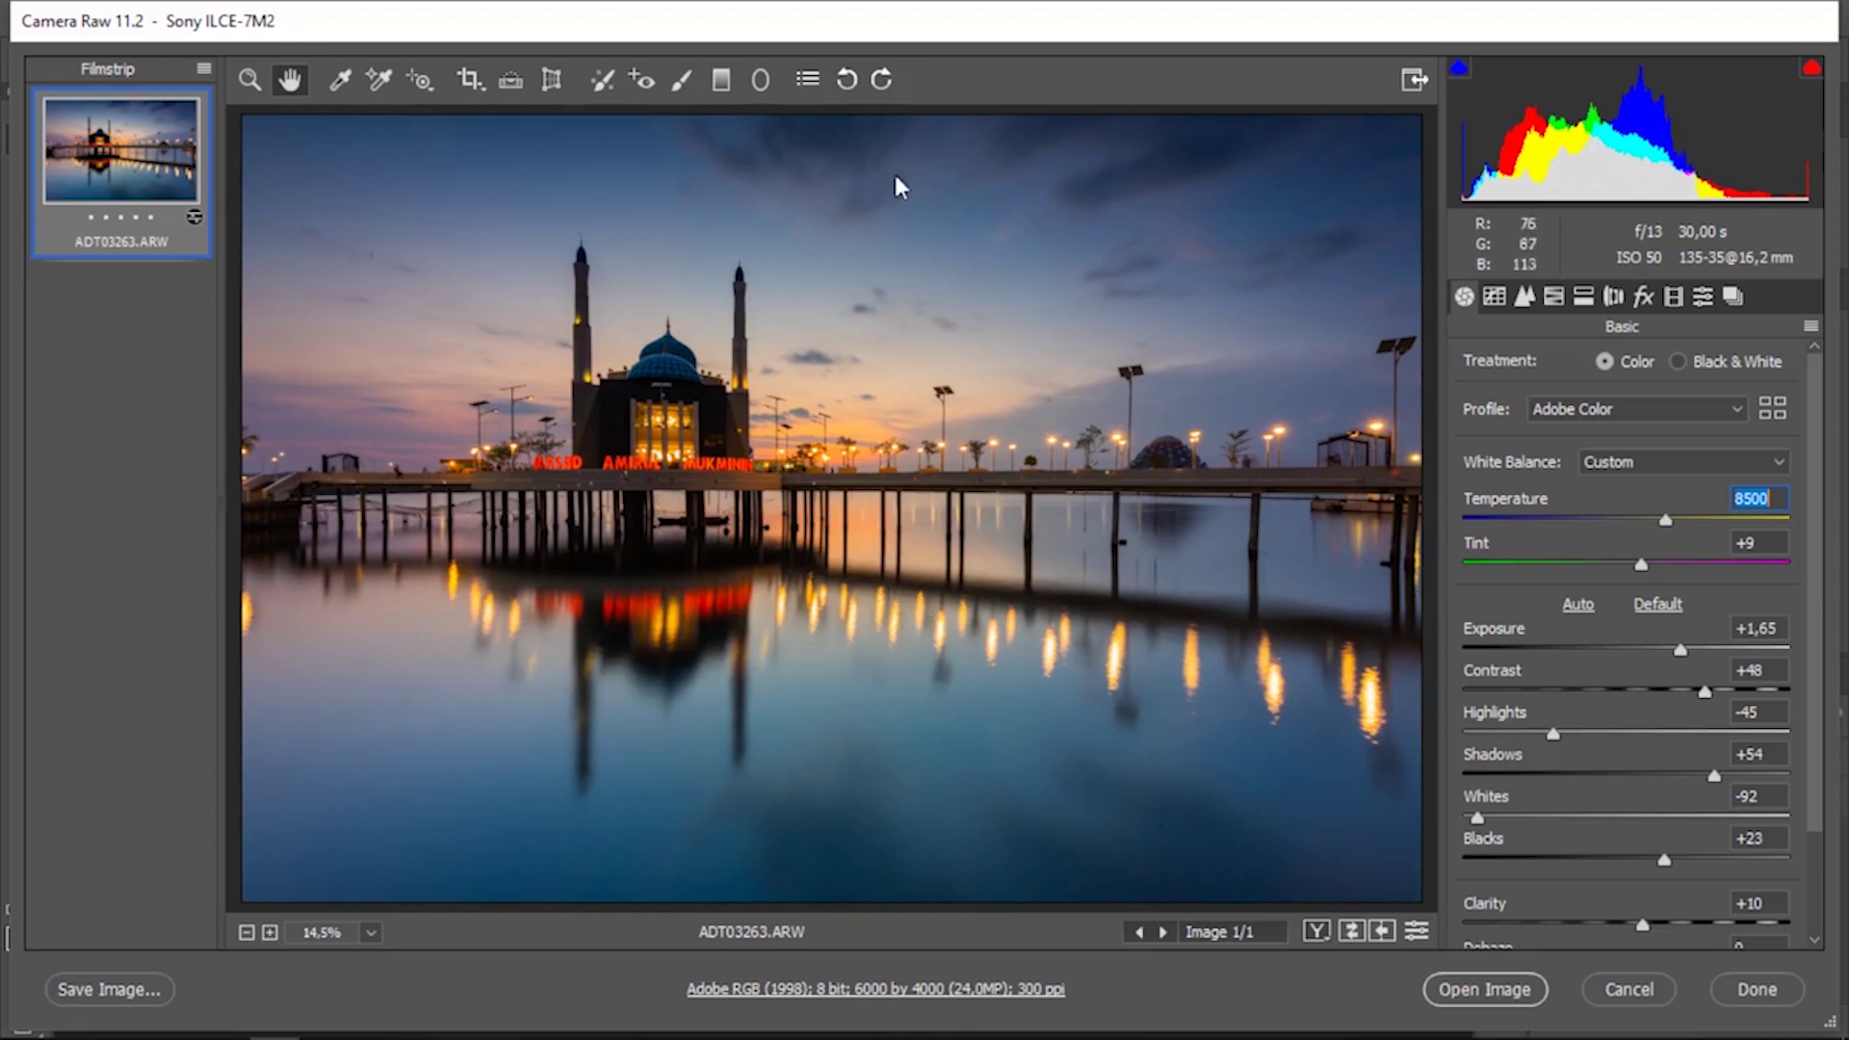
- Draw a graduated filter from the lower water up to the pier with Temperature +10, Tint +27
{"action": "left_click", "coordinate": [724, 79]}
{"action": "double_click", "coordinate": [1638, 502]}
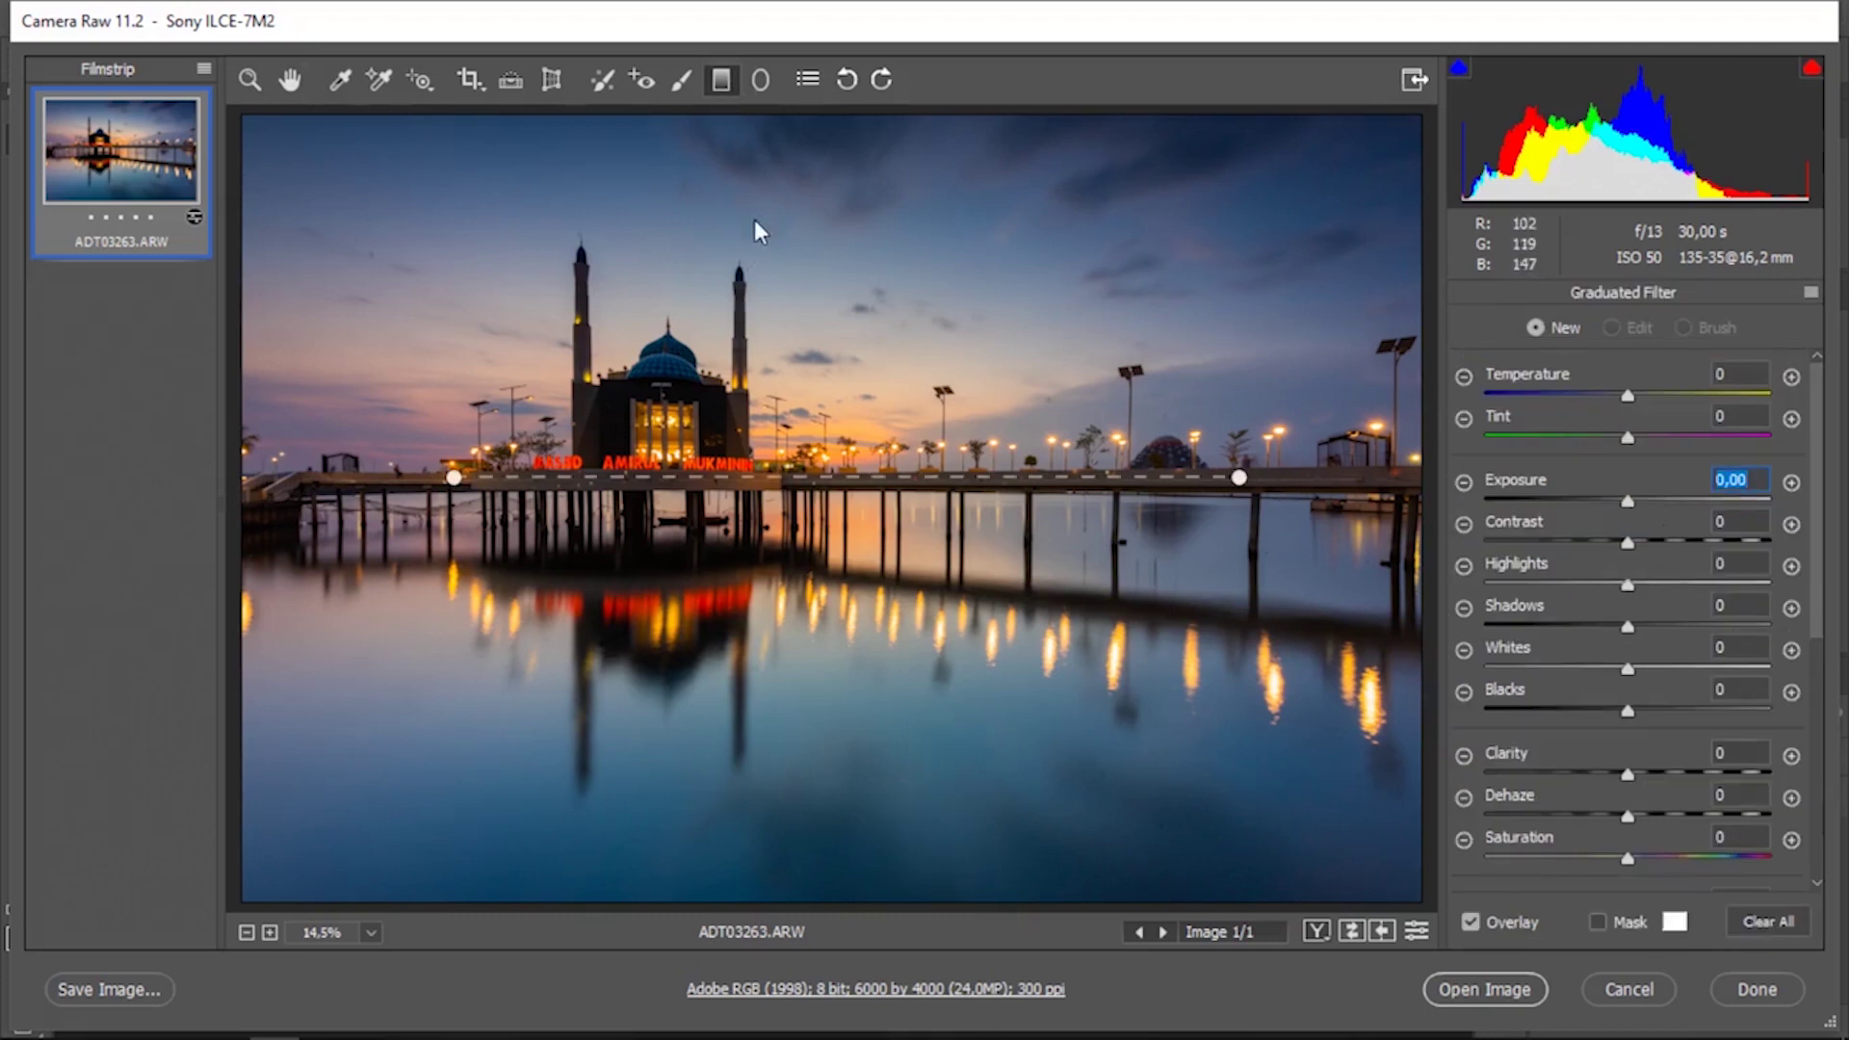
{"action": "left_click_drag", "start_coordinate": [1637, 440], "coordinate": [1642, 433]}
{"action": "key", "text": "shift"}
{"action": "left_click_drag", "start_coordinate": [834, 726], "coordinate": [834, 477]}
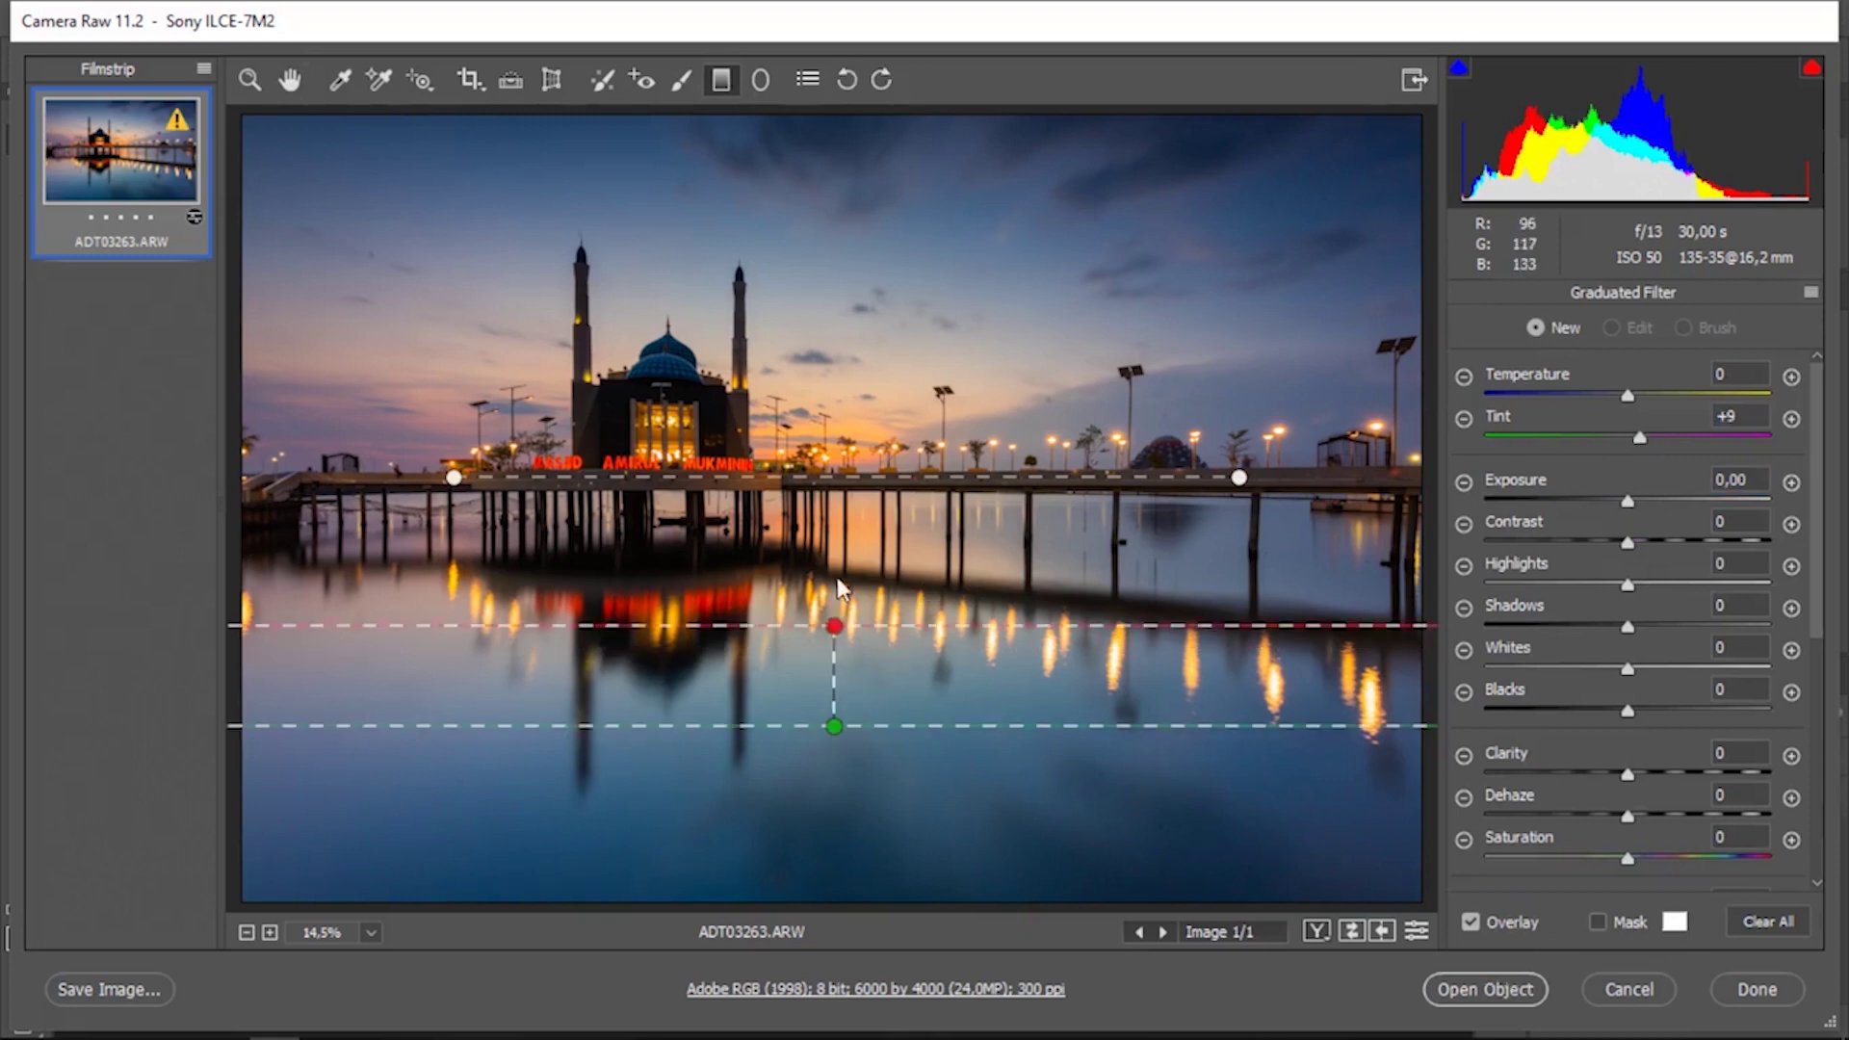
{"action": "left_click_drag", "start_coordinate": [1640, 438], "coordinate": [1674, 440]}
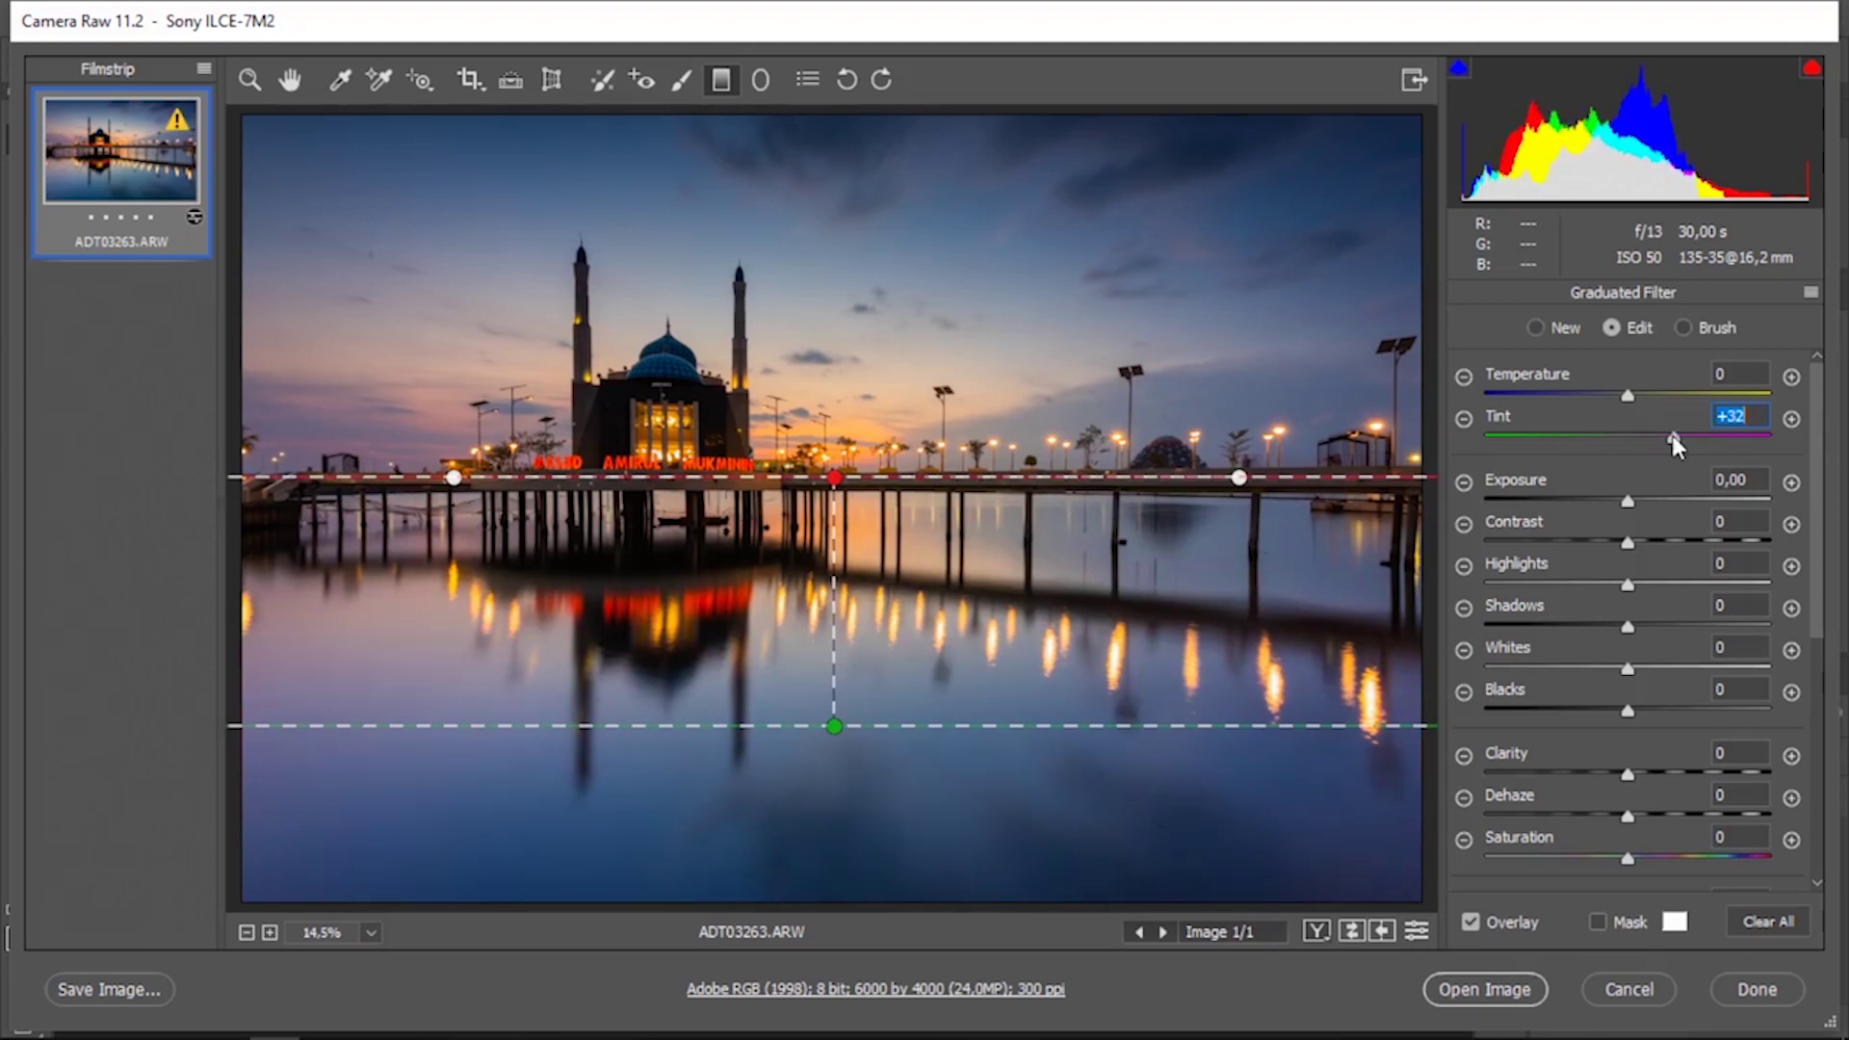
{"action": "left_click_drag", "start_coordinate": [1674, 441], "coordinate": [1651, 398]}
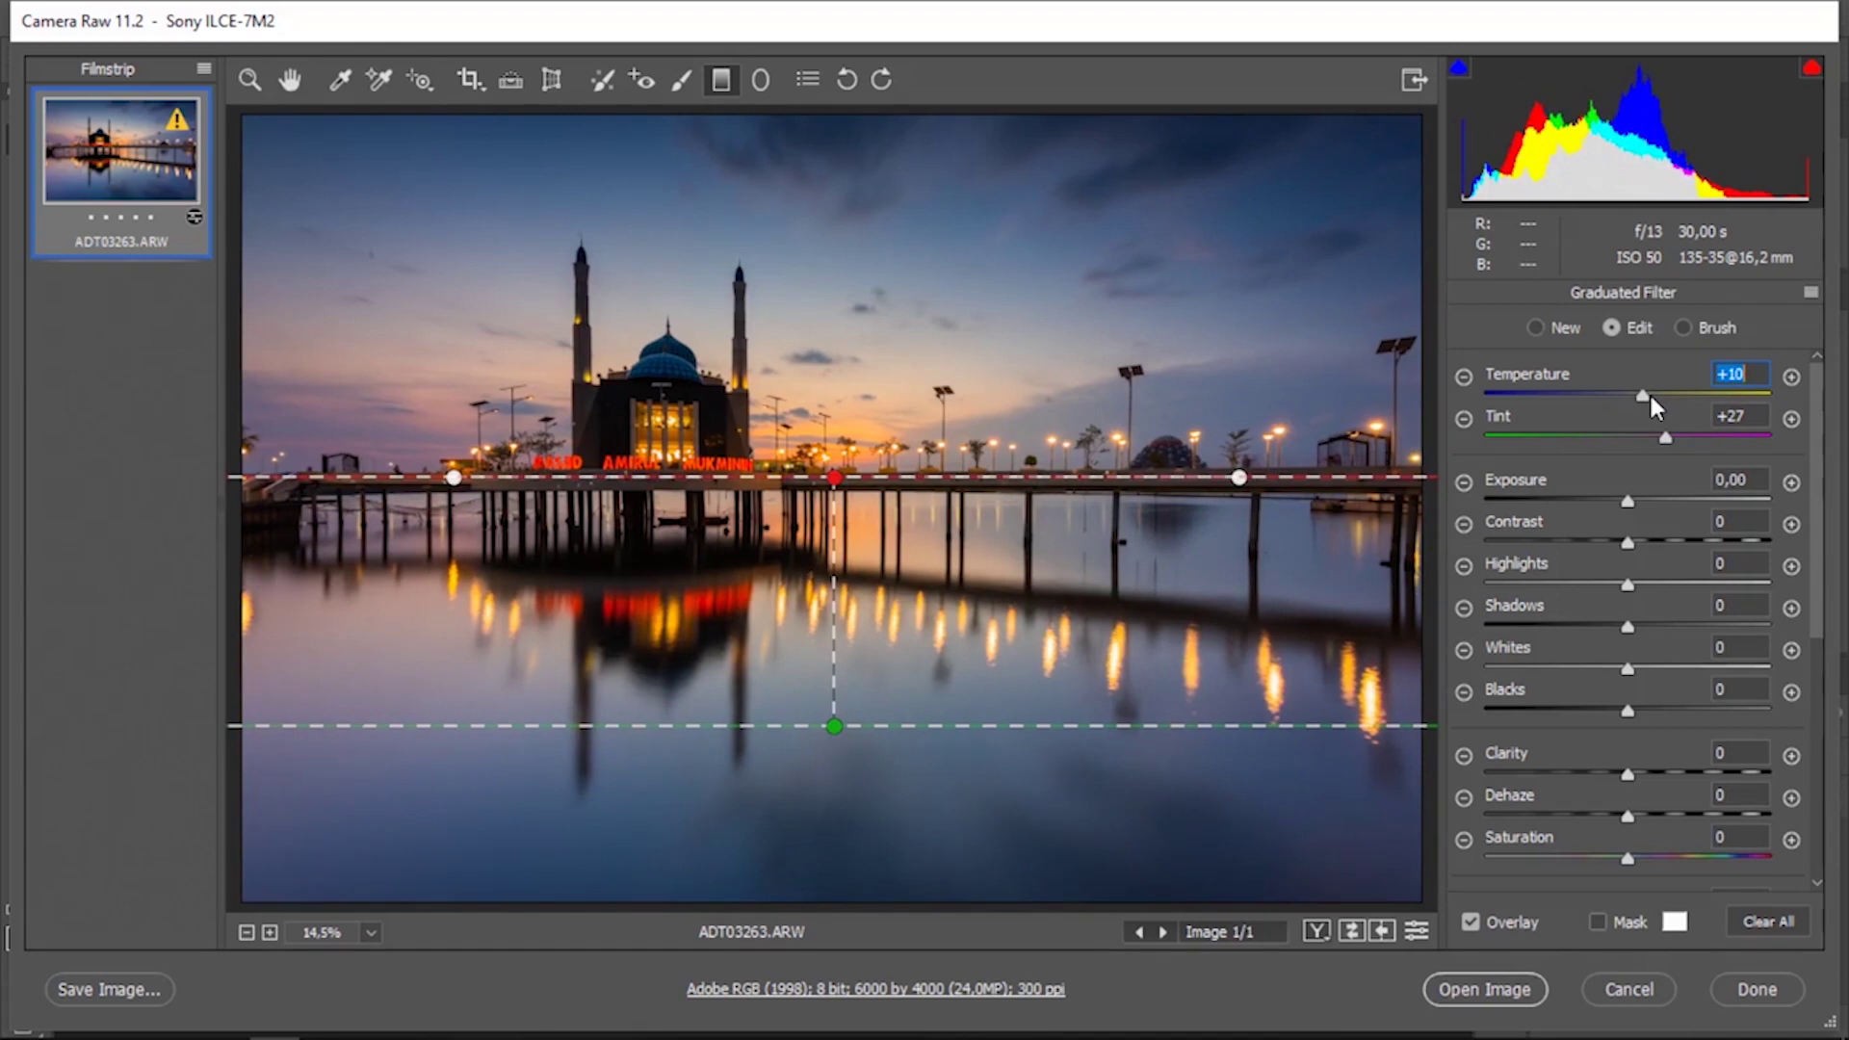
{"action": "key", "text": "h"}
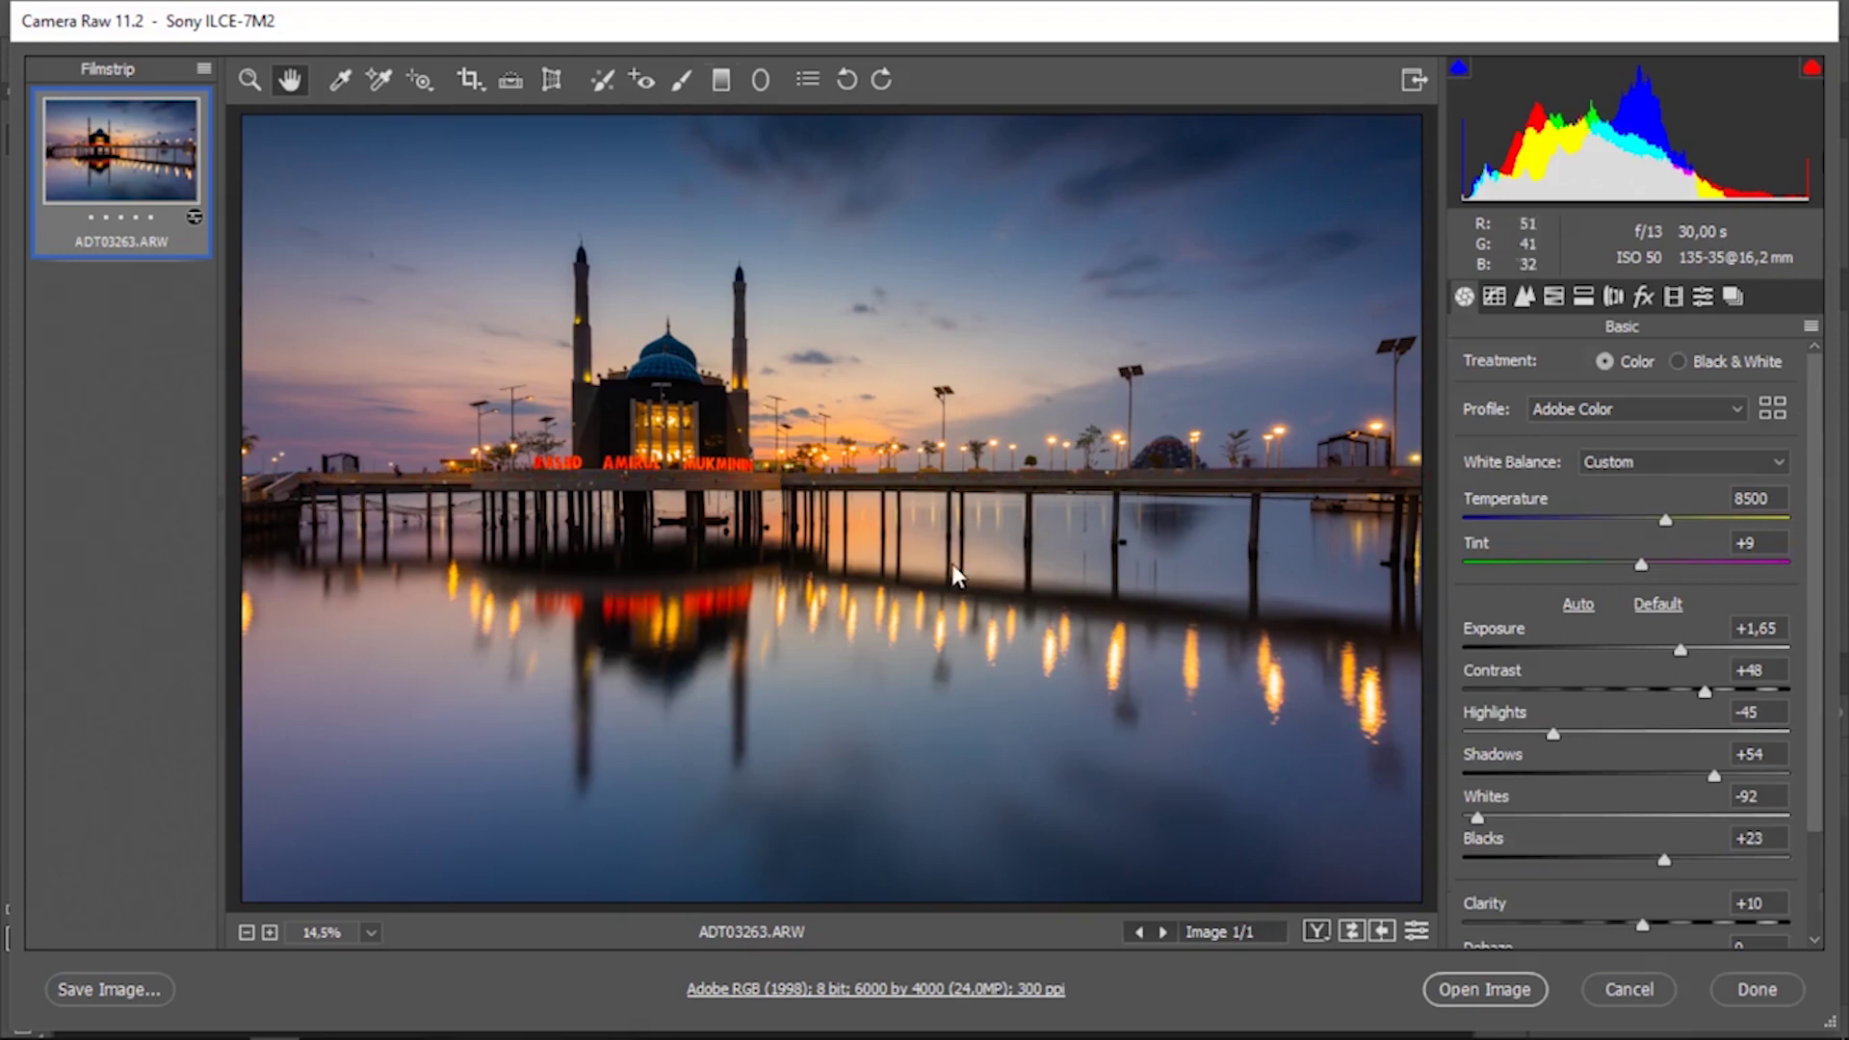
- Shift the Purples hue to -42 and Magentas to -32; boost Oranges saturation +53, Yellows +28
{"action": "left_click", "coordinate": [1552, 298]}
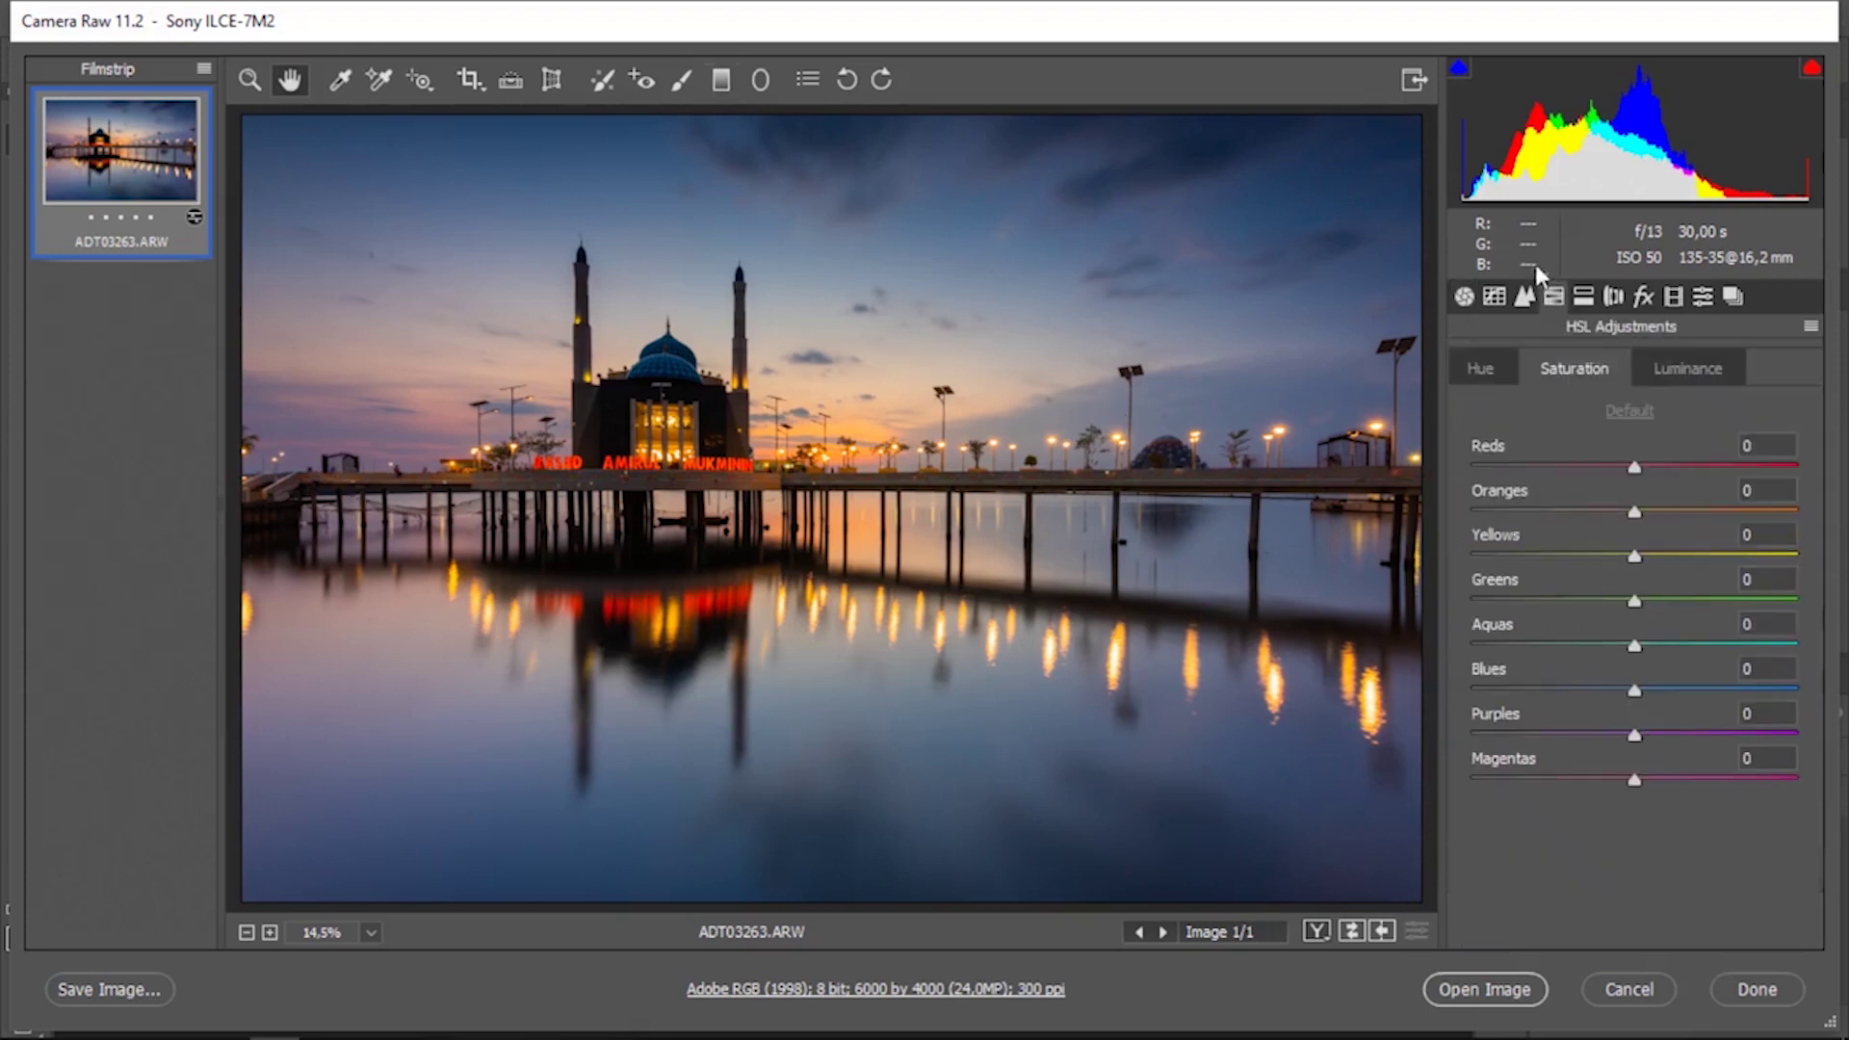
{"action": "left_click", "coordinate": [1485, 368]}
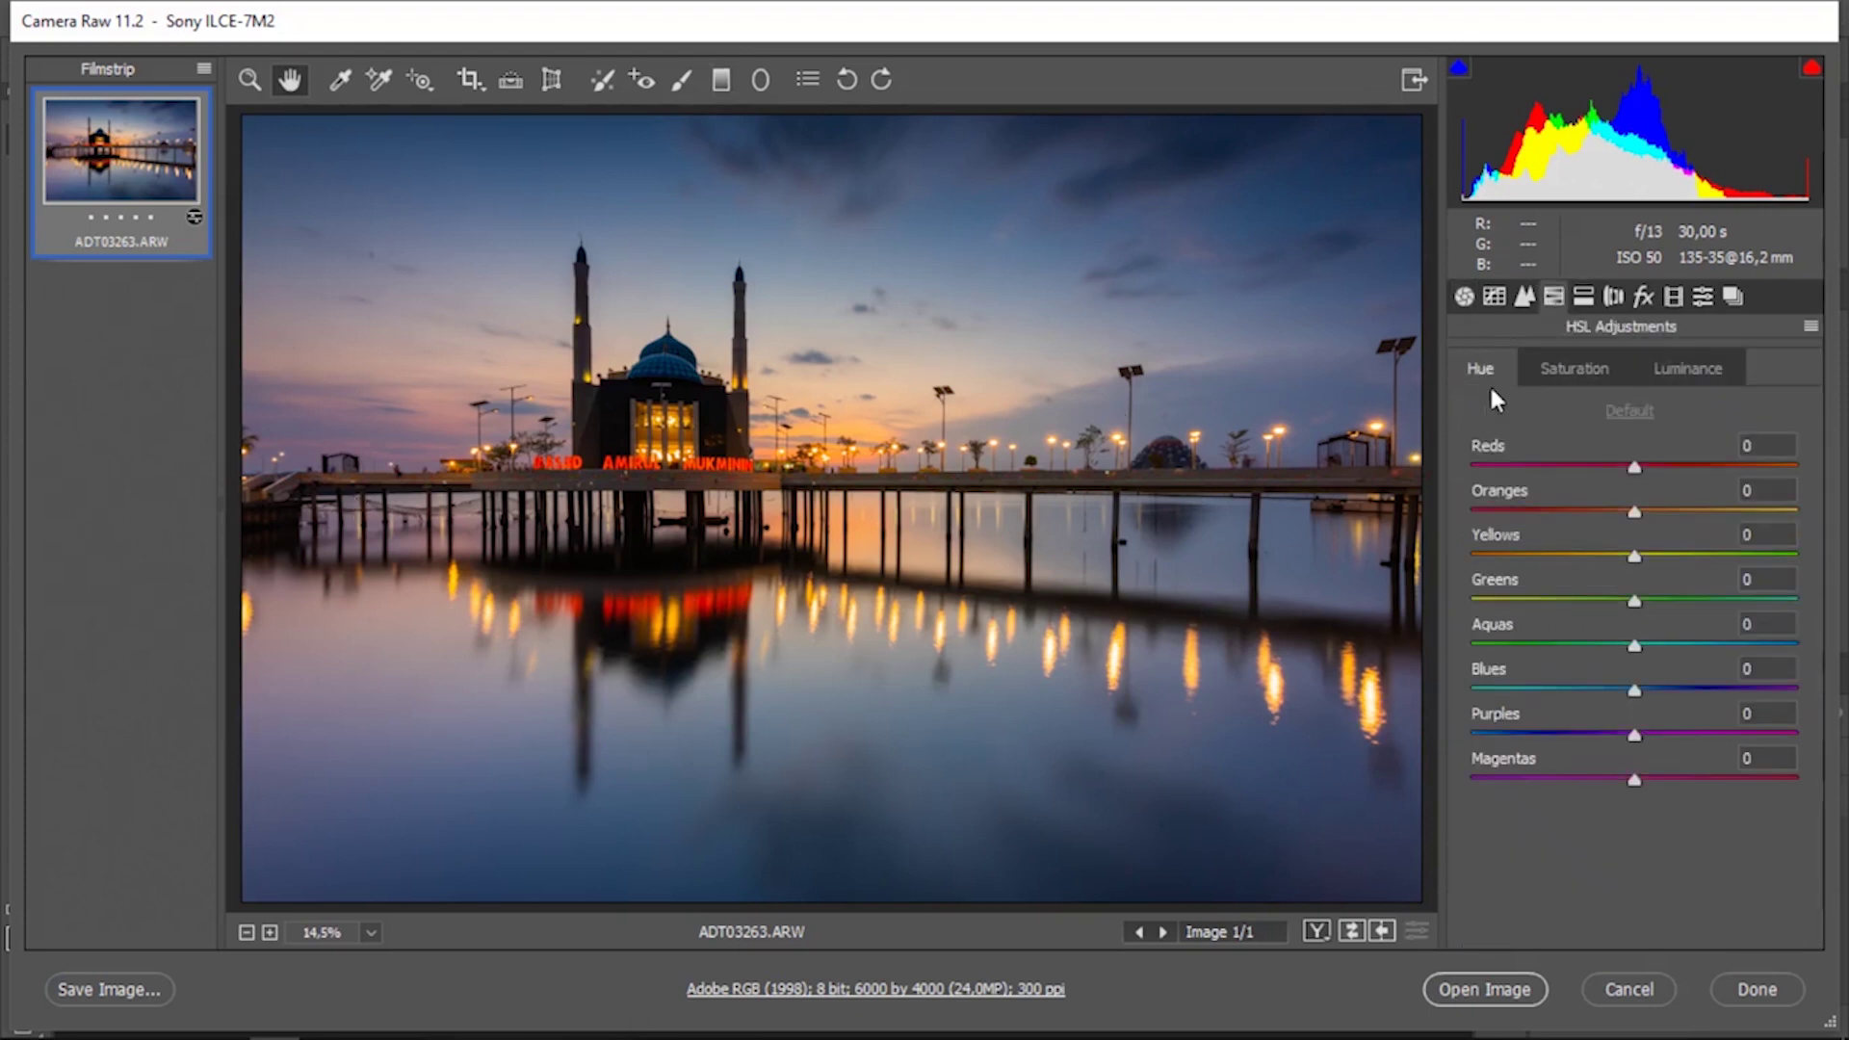
{"action": "left_click", "coordinate": [1641, 736]}
{"action": "mouse_move", "coordinate": [1639, 736]}
{"action": "left_mouse_down"}
{"action": "mouse_move", "coordinate": [1567, 736]}
{"action": "mouse_move", "coordinate": [1551, 780]}
{"action": "mouse_move", "coordinate": [1584, 781]}
{"action": "left_mouse_up"}
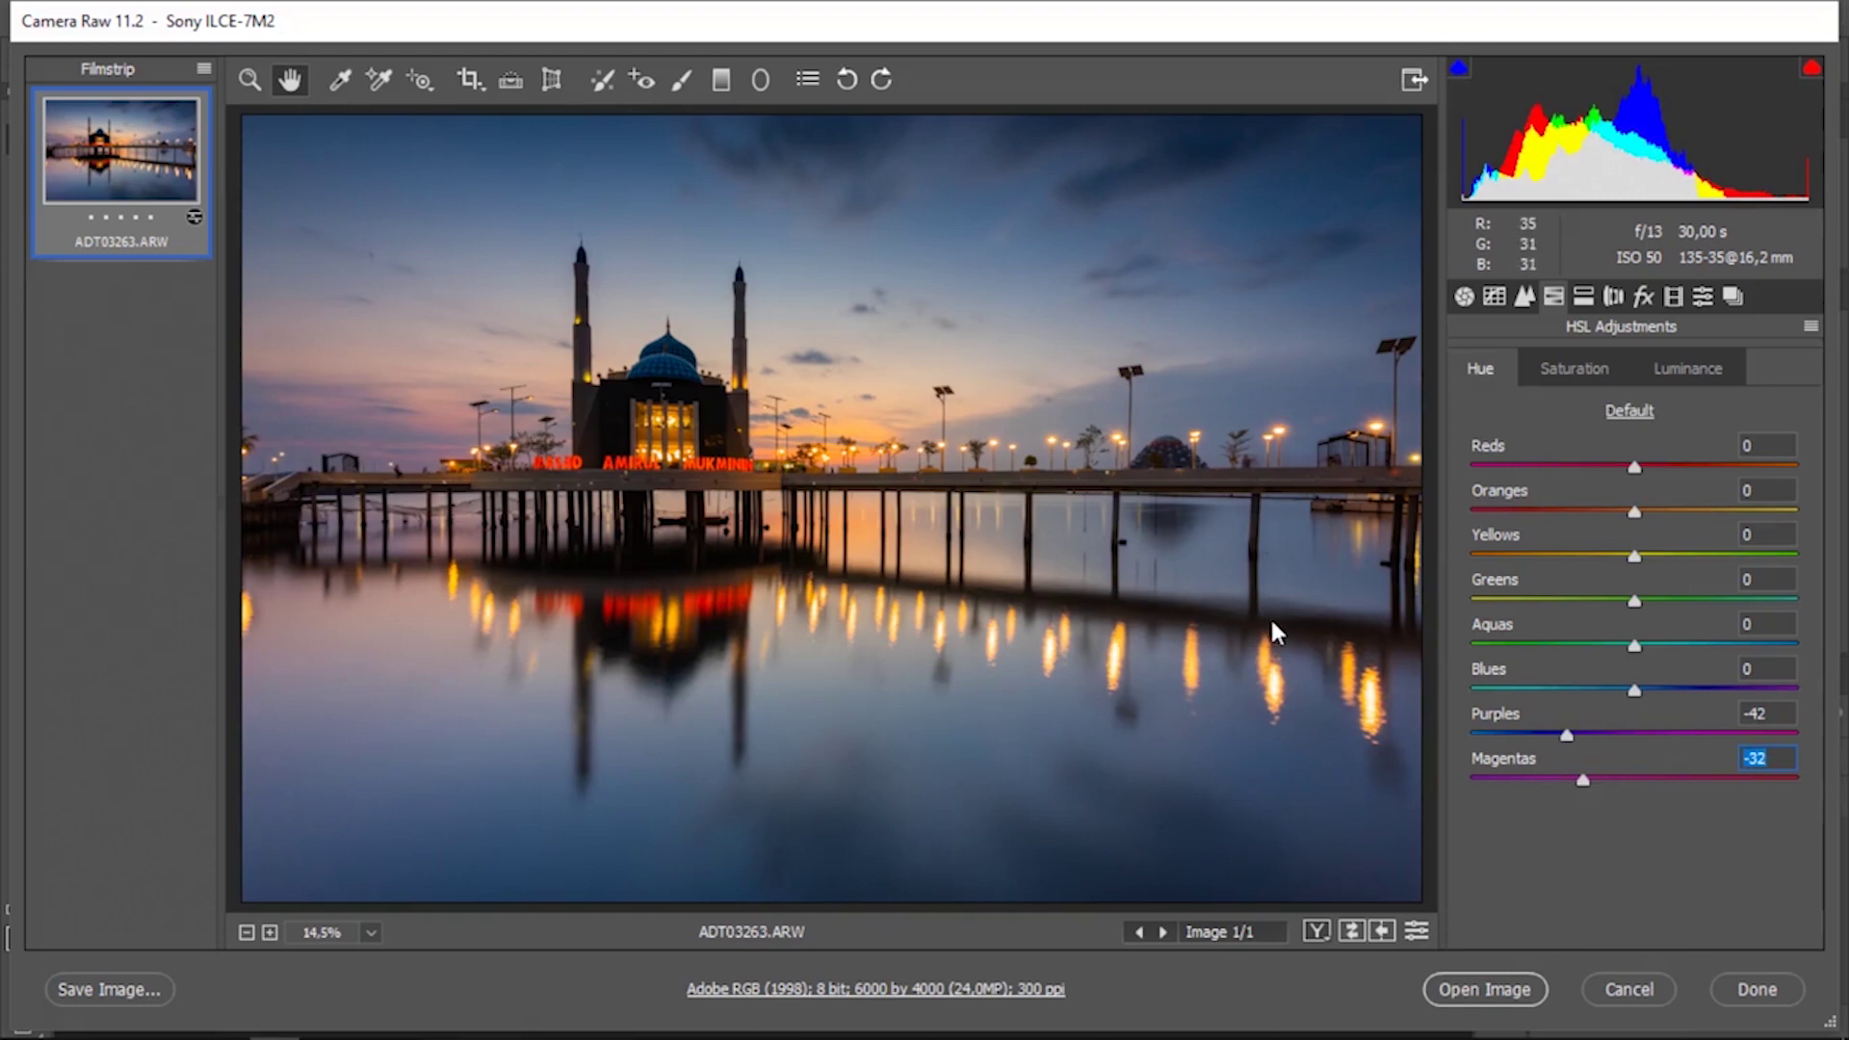
{"action": "left_click", "coordinate": [1558, 385]}
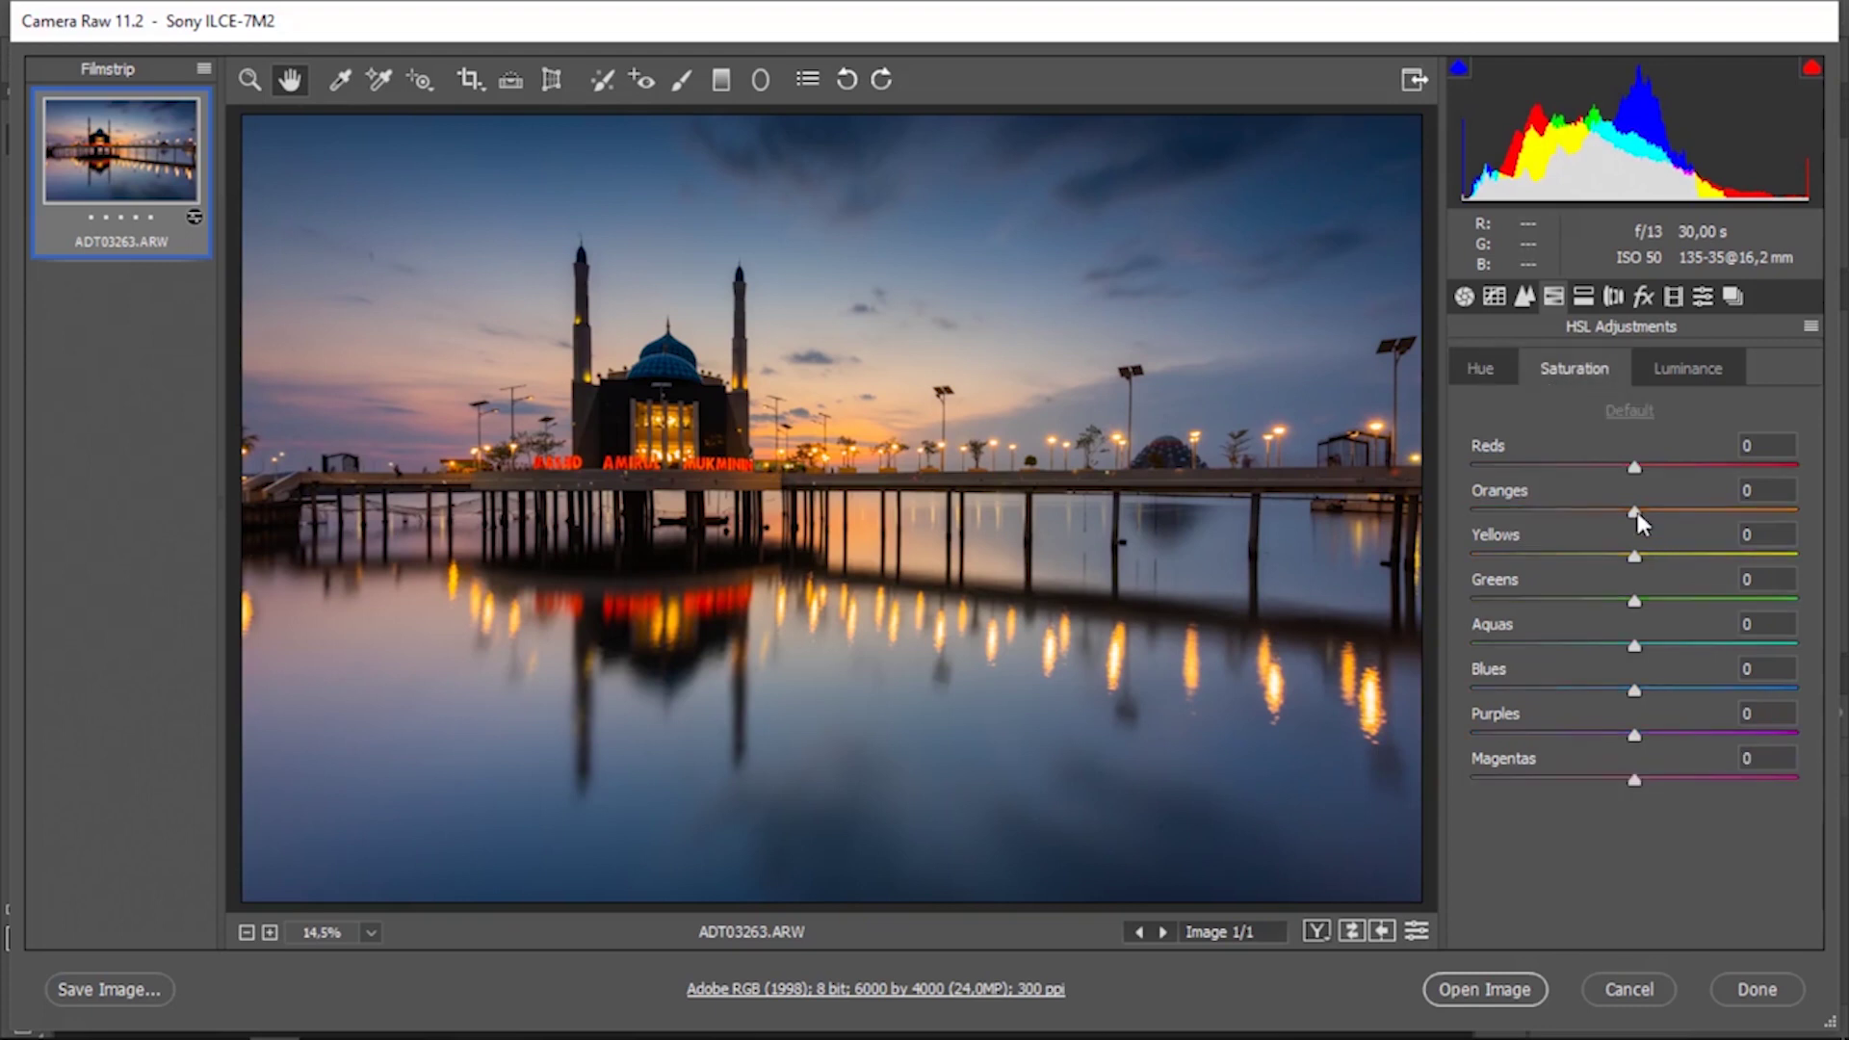
{"action": "left_click_drag", "start_coordinate": [1634, 511], "coordinate": [1721, 510]}
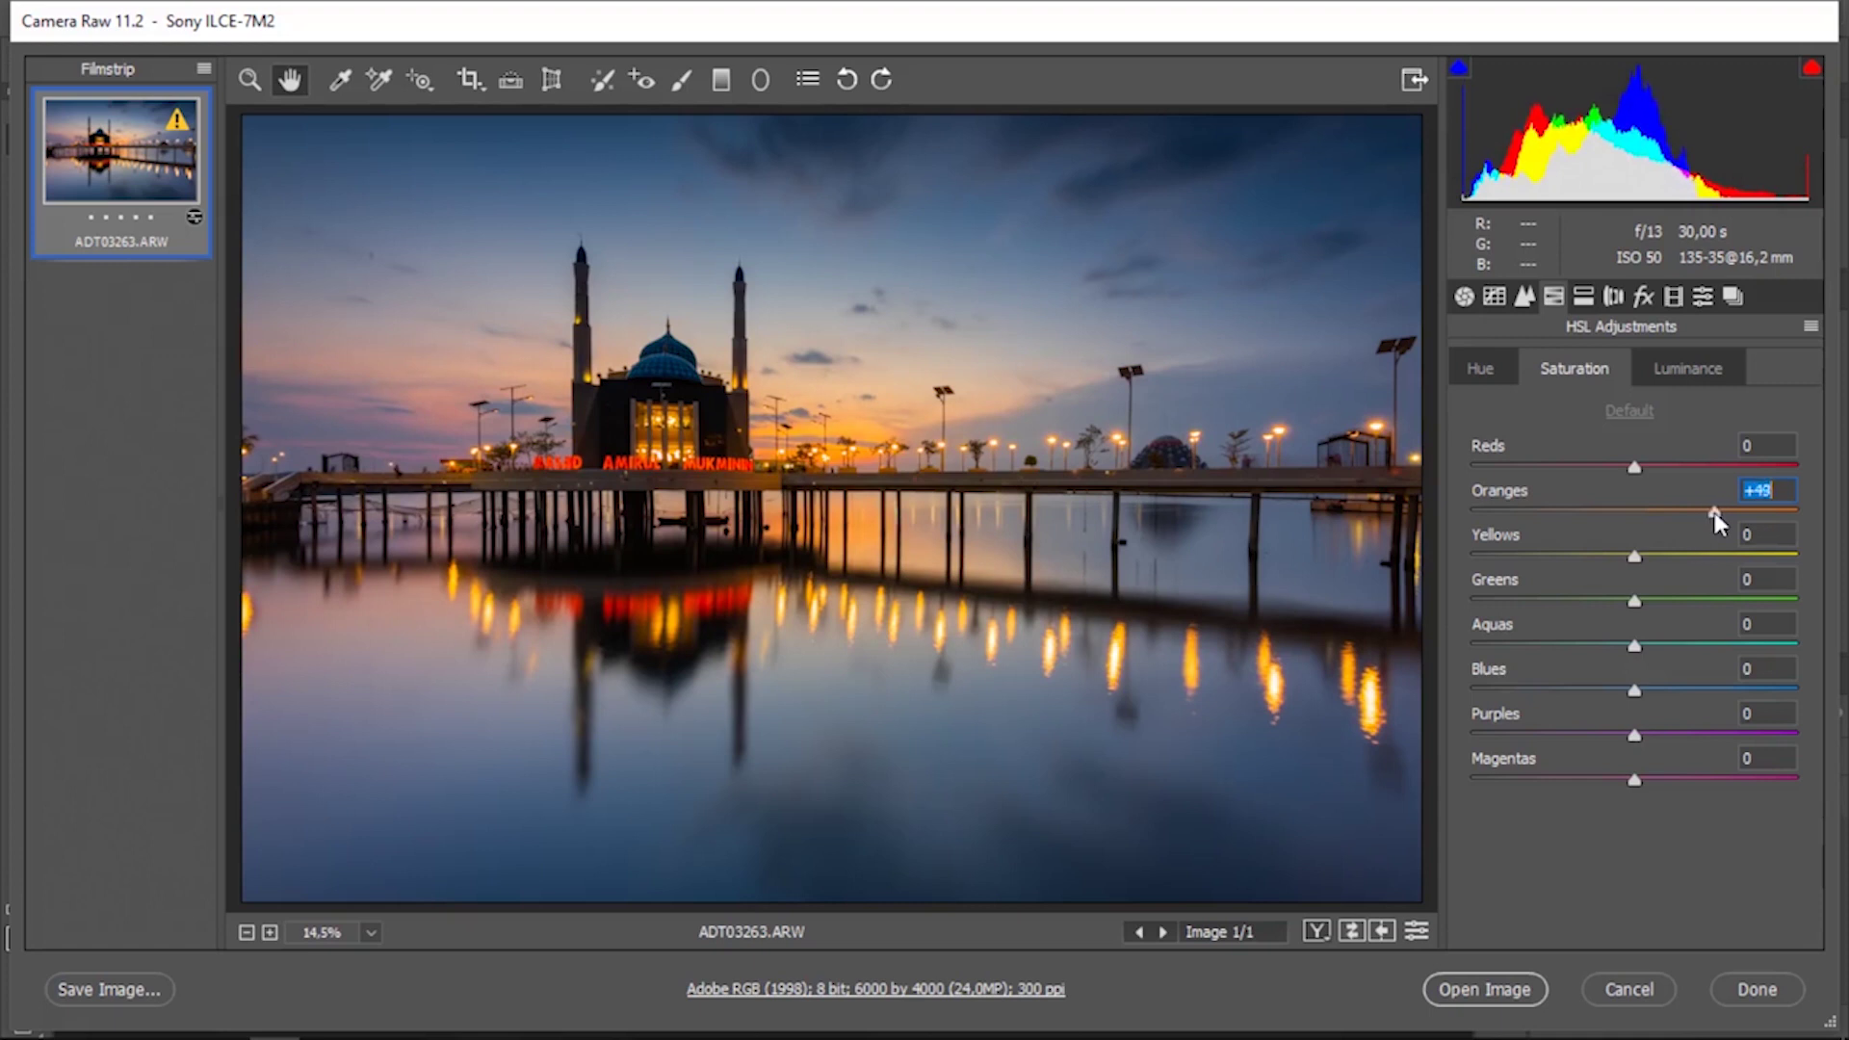
{"action": "left_click_drag", "start_coordinate": [1656, 557], "coordinate": [1680, 556]}
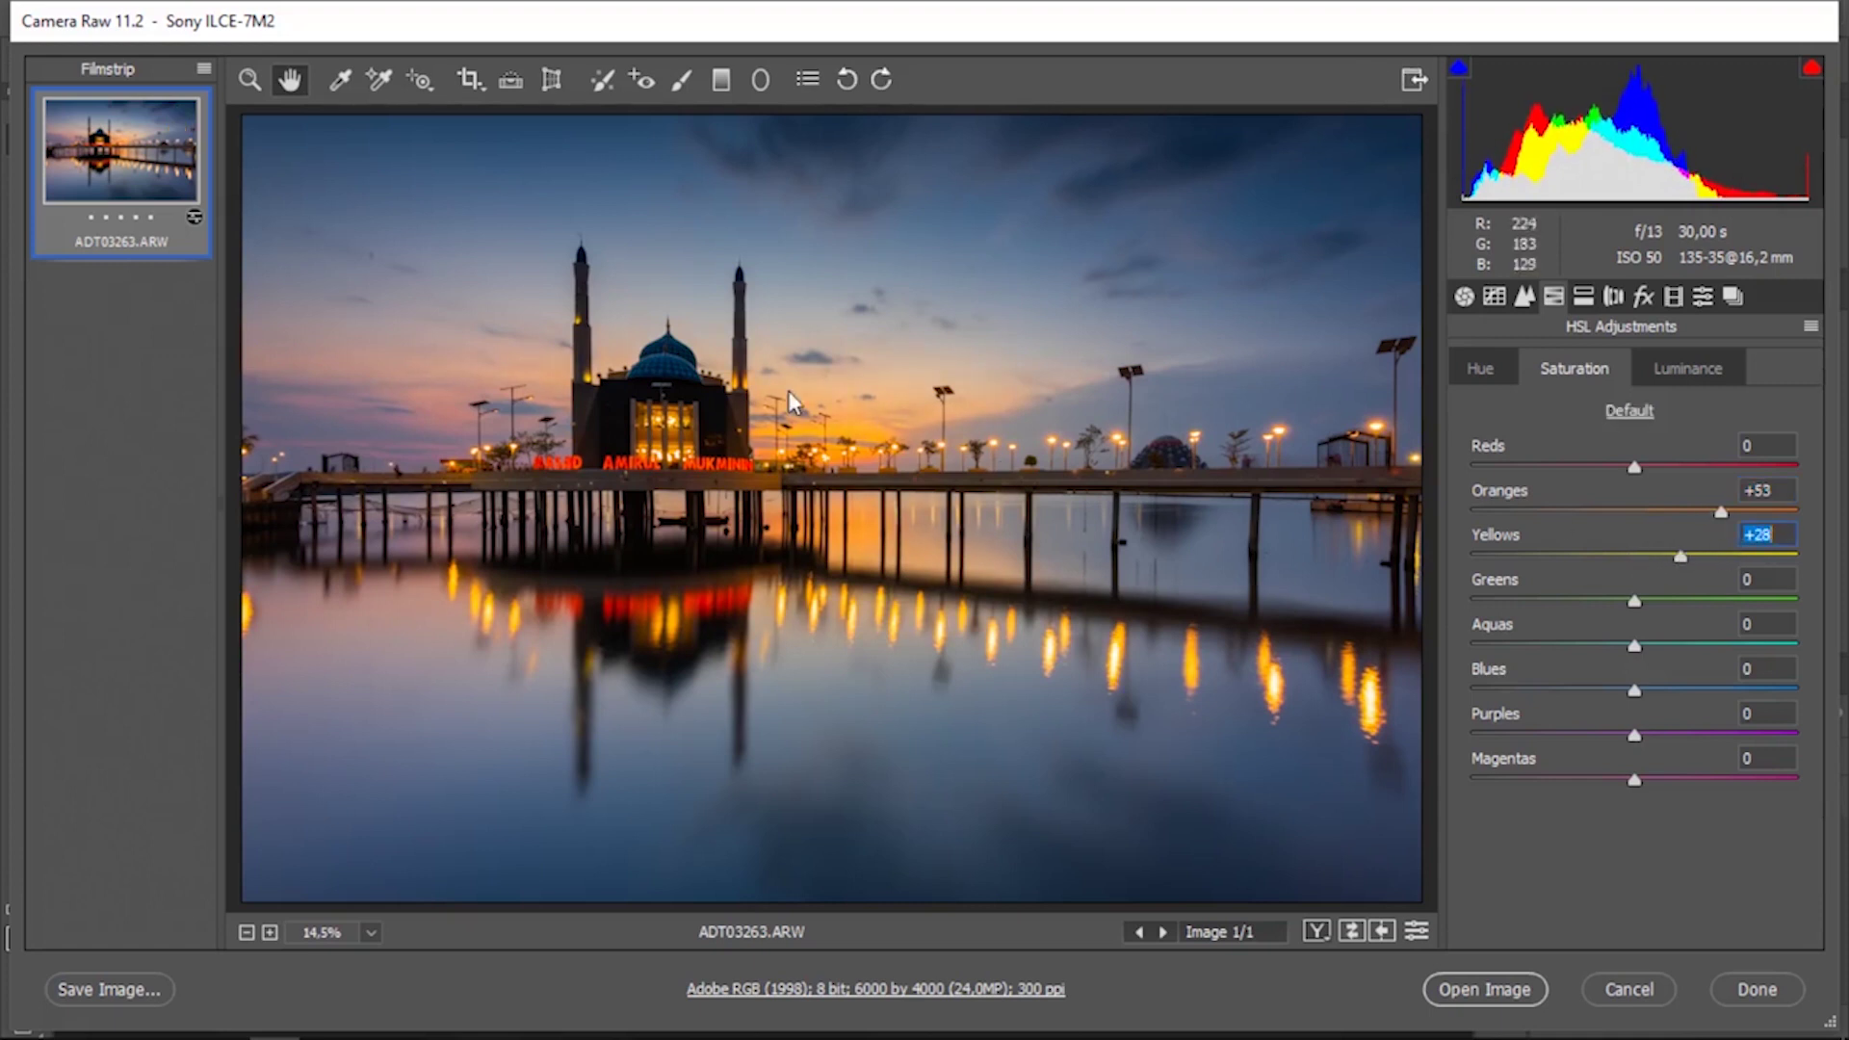
- Set the Yellows hue to -44 and Oranges to -12, leaving Greens at 0
{"action": "left_click", "coordinate": [1483, 369]}
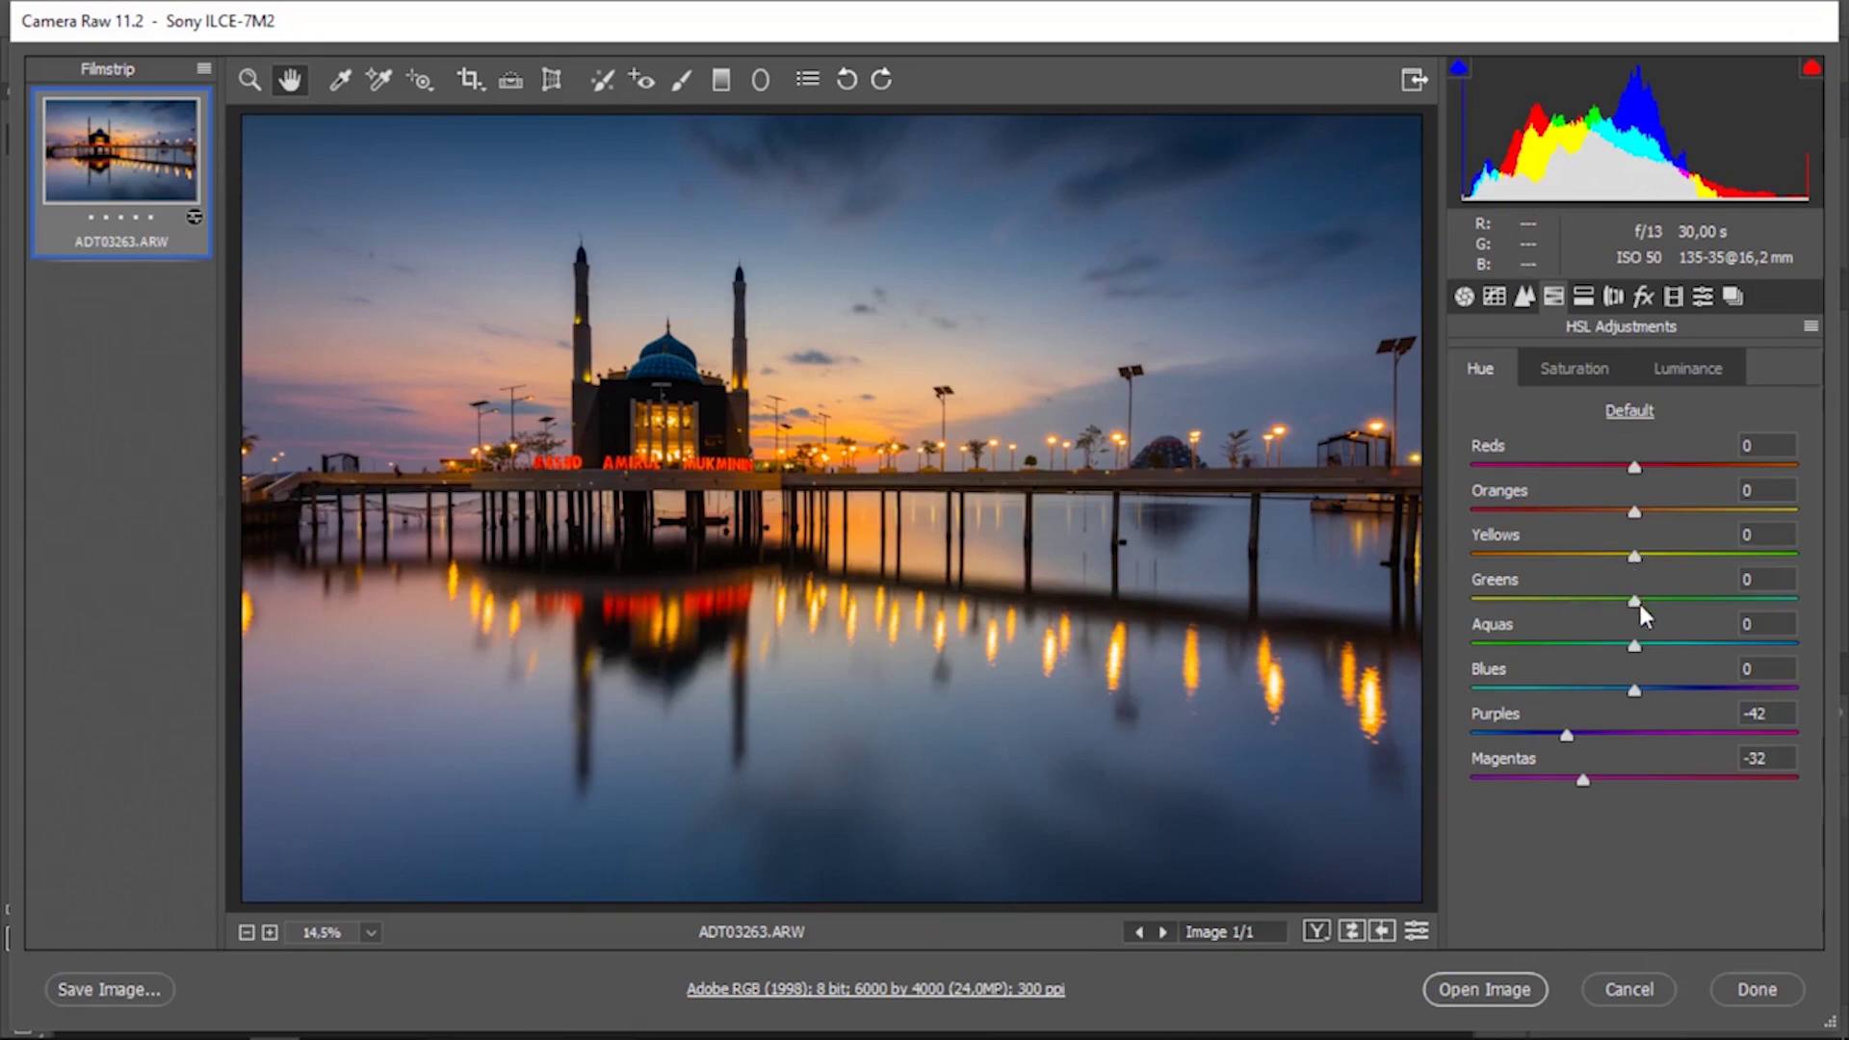
{"action": "left_click_drag", "start_coordinate": [1636, 599], "coordinate": [1621, 596]}
{"action": "double_click", "coordinate": [1621, 598]}
{"action": "mouse_move", "coordinate": [1617, 555]}
{"action": "left_mouse_down"}
{"action": "mouse_move", "coordinate": [1484, 569]}
{"action": "mouse_move", "coordinate": [1599, 562]}
{"action": "mouse_move", "coordinate": [1563, 568]}
{"action": "left_mouse_up"}
{"action": "mouse_move", "coordinate": [1632, 511]}
{"action": "left_mouse_down"}
{"action": "mouse_move", "coordinate": [1580, 511]}
{"action": "mouse_move", "coordinate": [1612, 507]}
{"action": "left_mouse_up"}
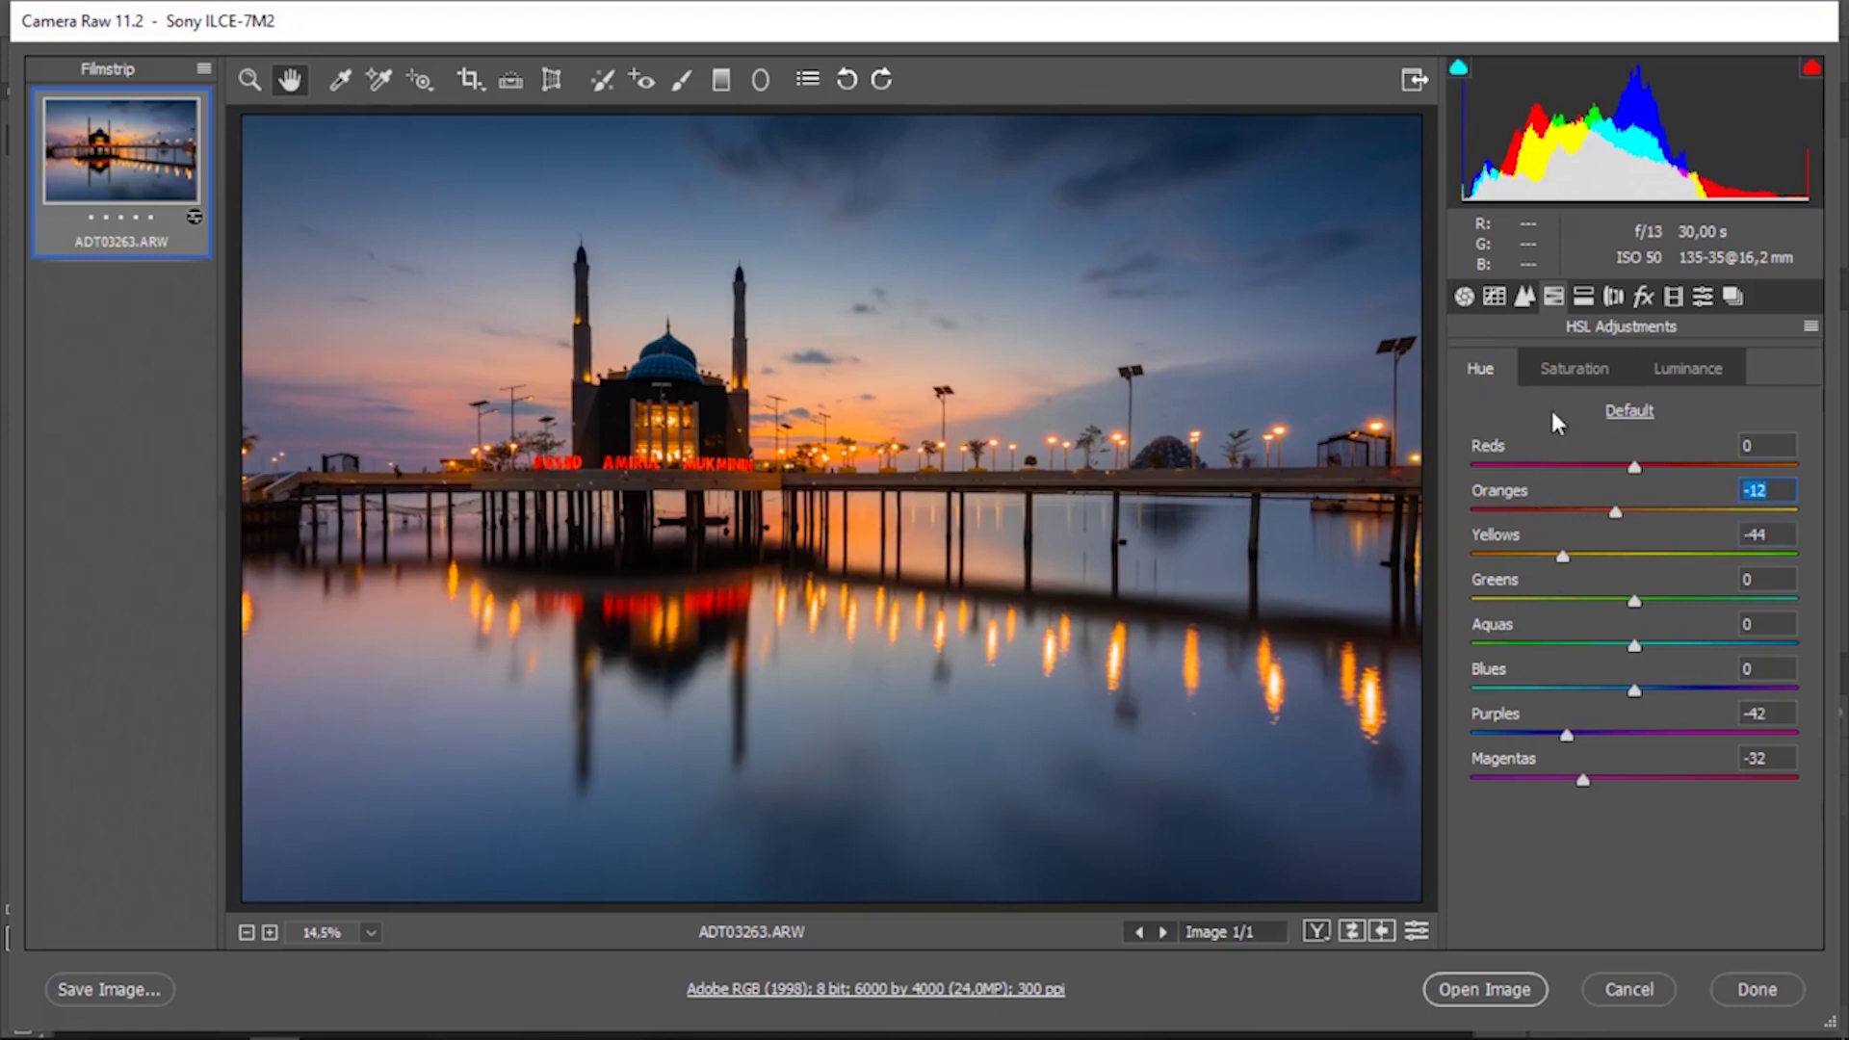
{"action": "key", "text": "ctrl+alt+shift+l"}
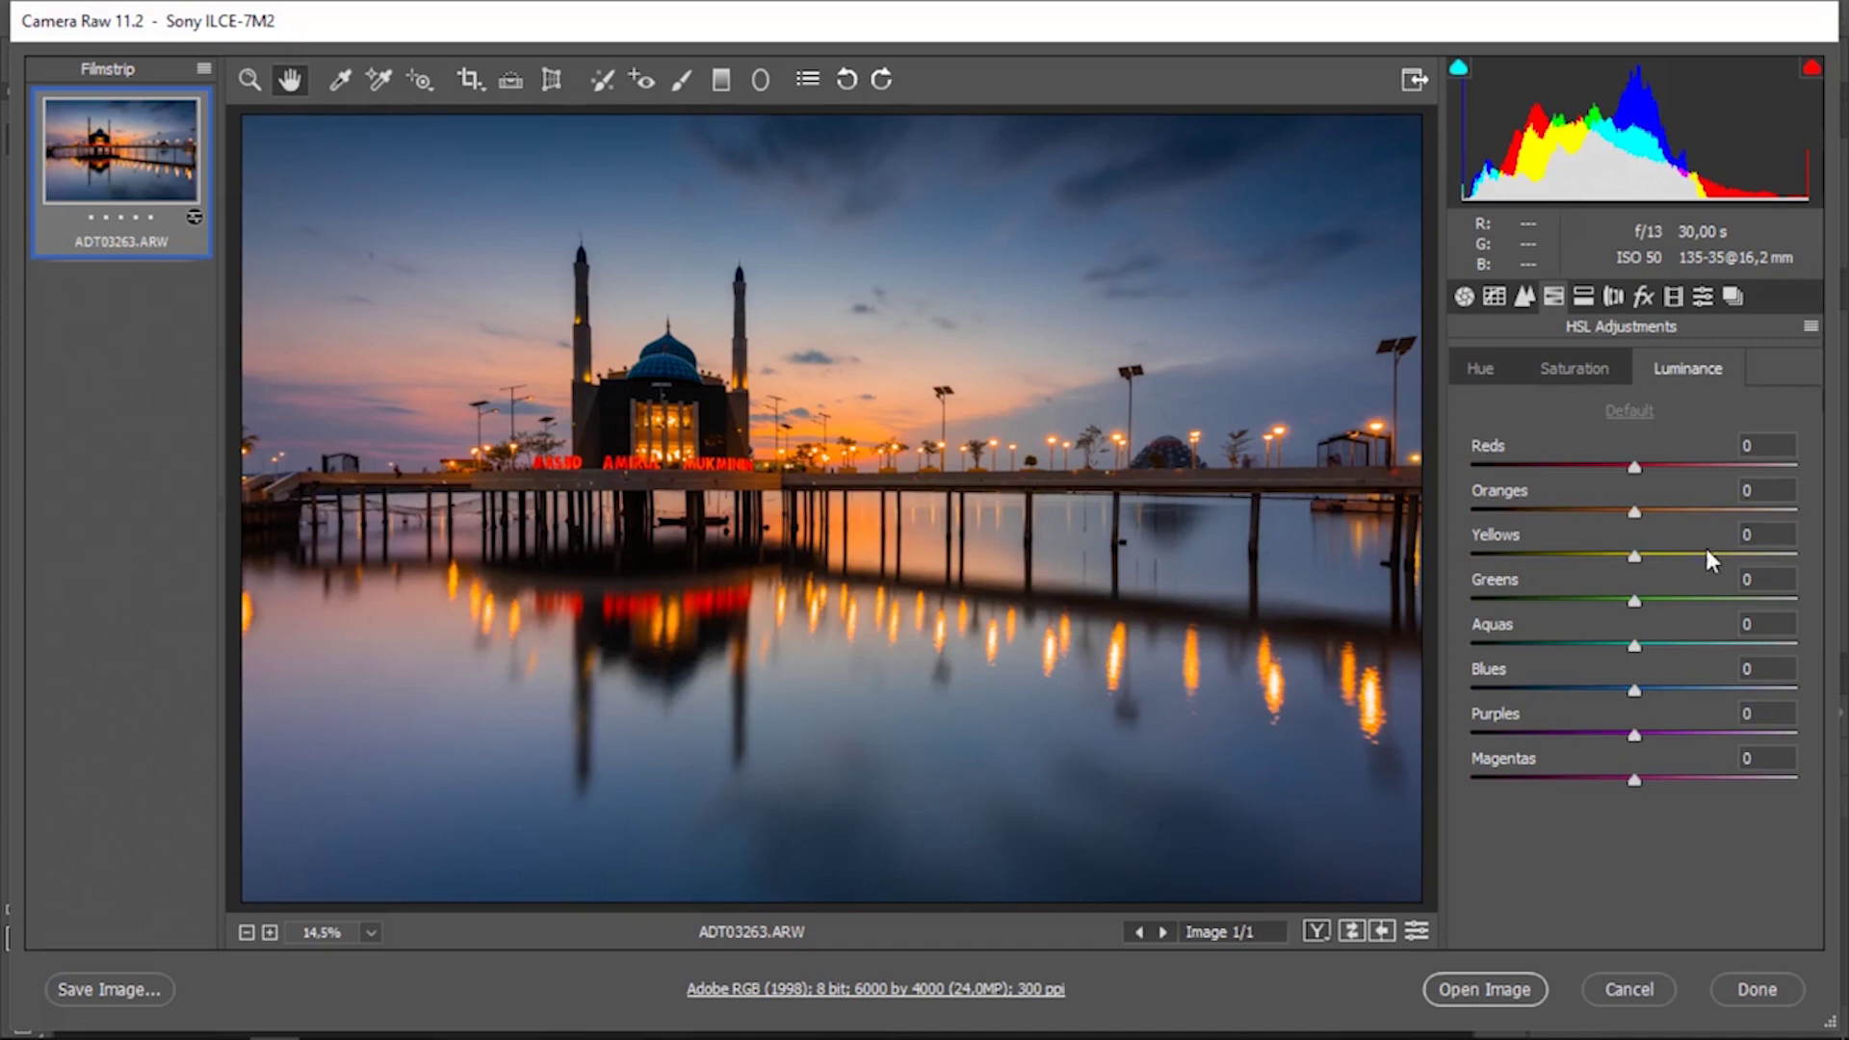
- Raise the Blues luminance to +22 and return to the Basic panel
{"action": "mouse_move", "coordinate": [1632, 688]}
{"action": "left_mouse_down"}
{"action": "mouse_move", "coordinate": [1724, 676]}
{"action": "mouse_move", "coordinate": [1670, 691]}
{"action": "mouse_move", "coordinate": [1472, 646]}
{"action": "mouse_move", "coordinate": [1682, 645]}
{"action": "mouse_move", "coordinate": [1634, 650]}
{"action": "left_mouse_up"}
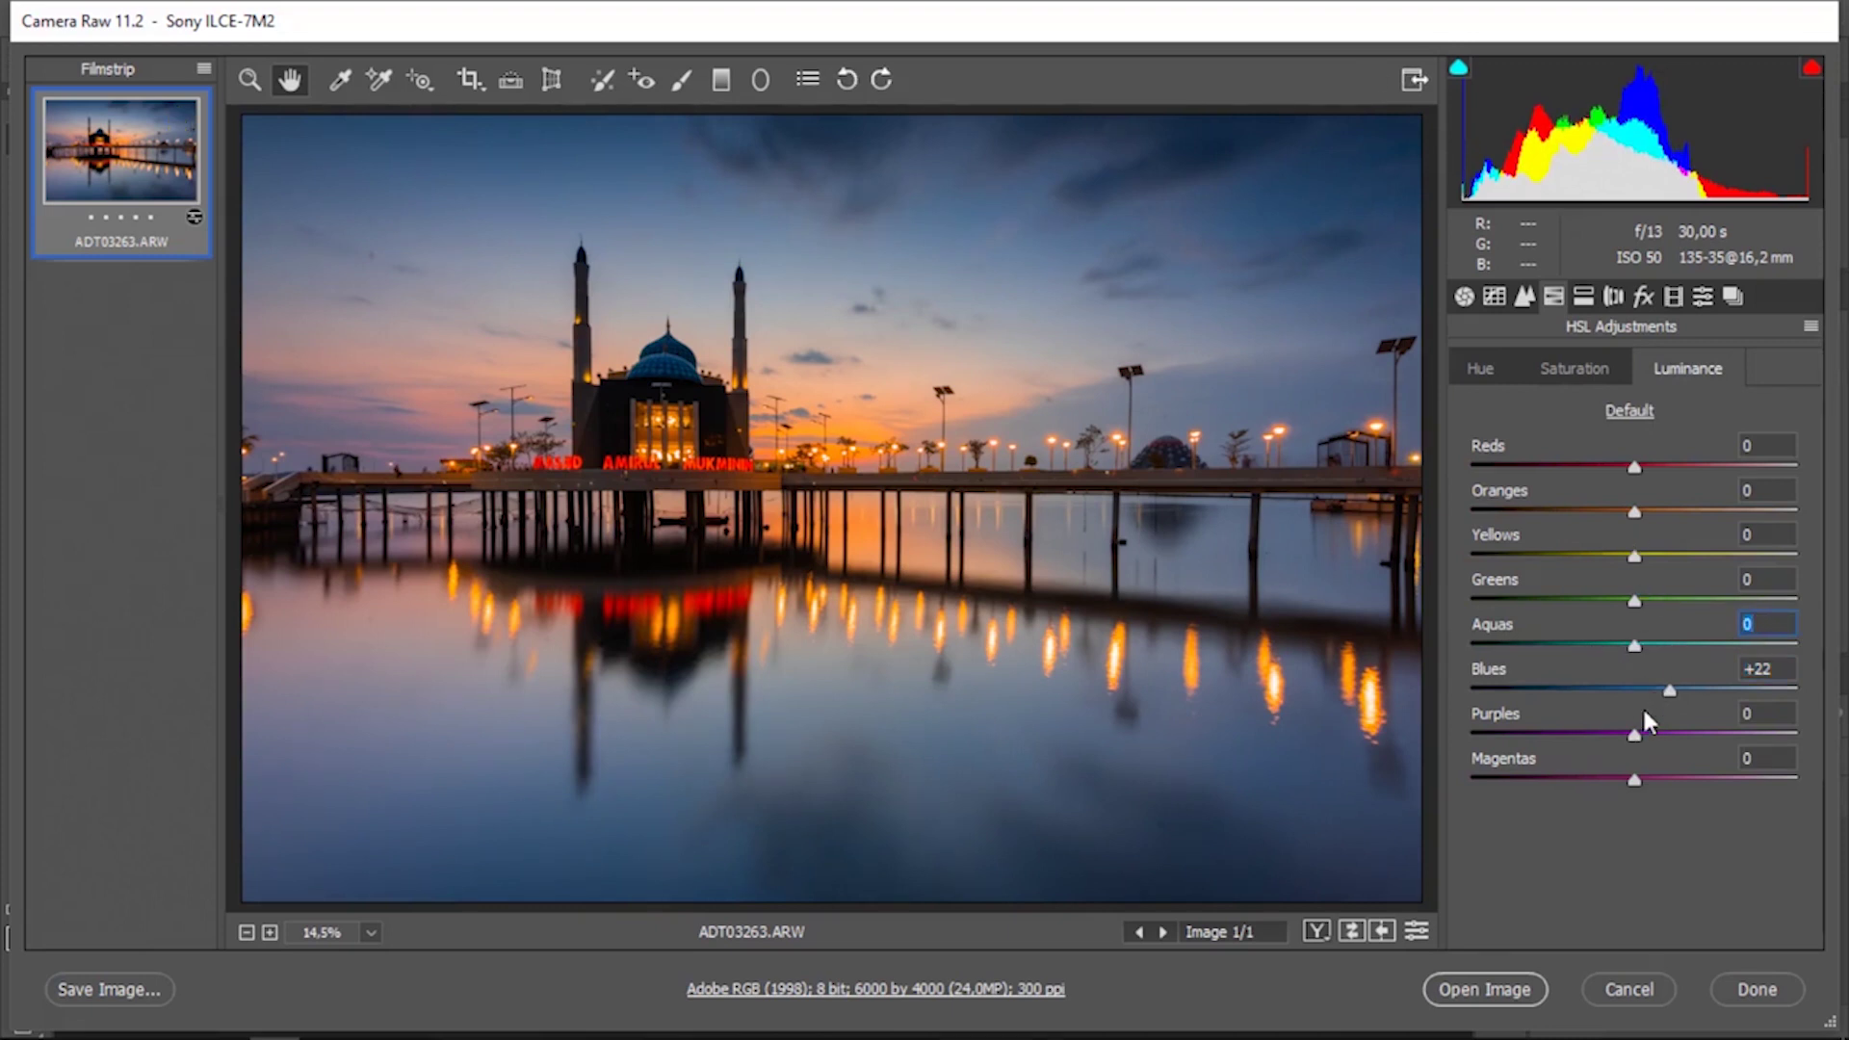
{"action": "left_click", "coordinate": [1464, 293]}
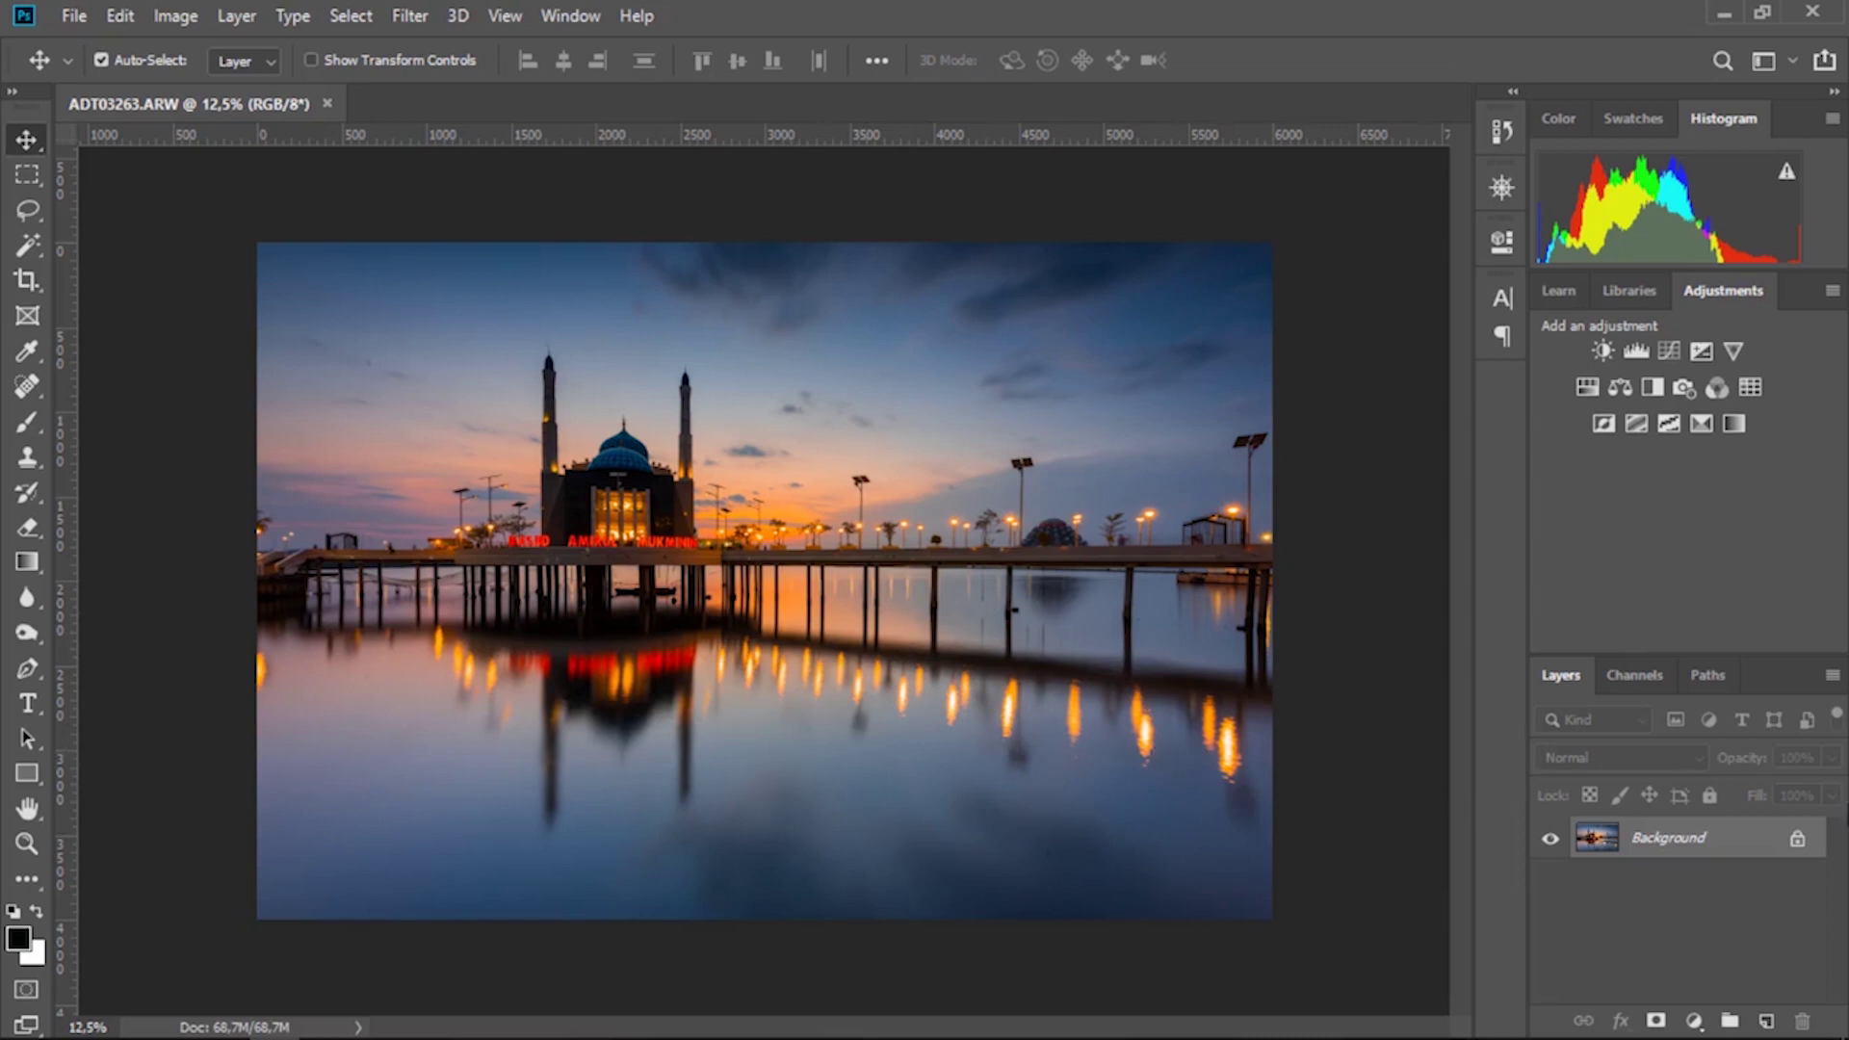
- Unlock the background as Layer 0, apply a crop, and place a vertical guide near the mosque
{"action": "left_click", "coordinate": [1789, 841]}
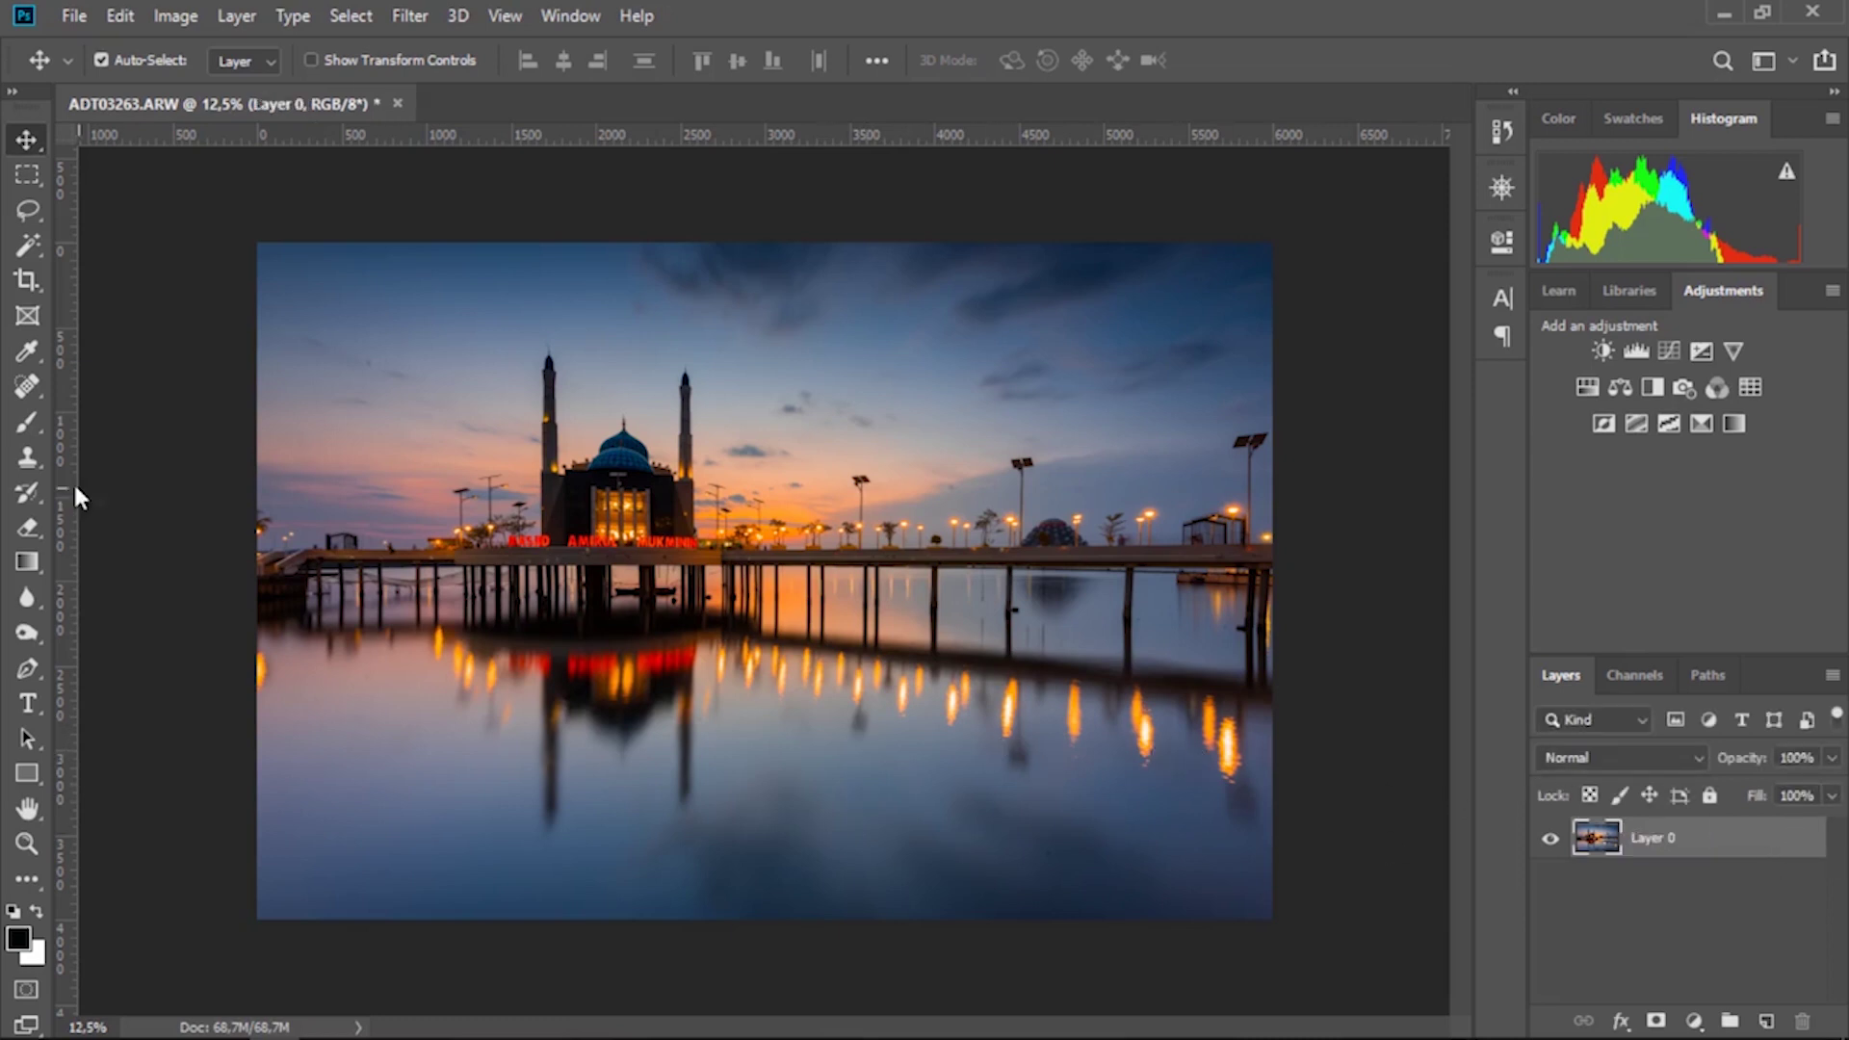
{"action": "left_click", "coordinate": [26, 287]}
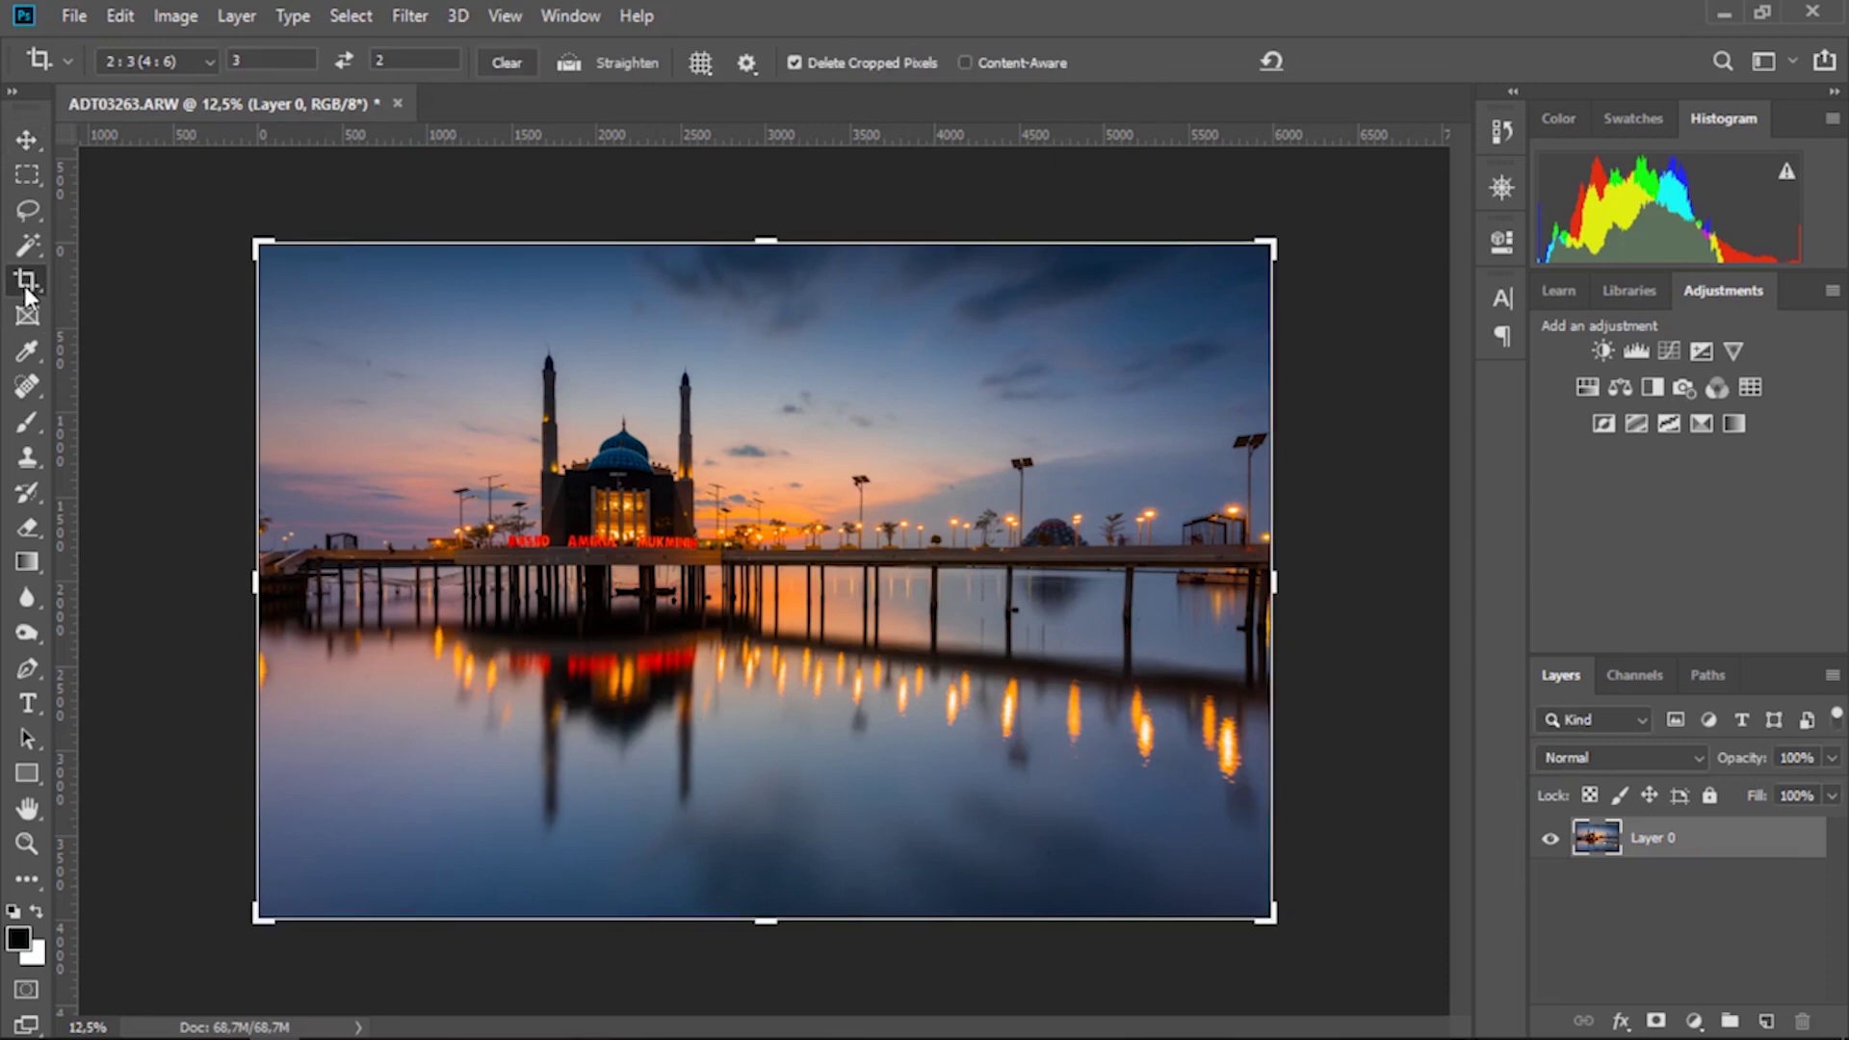
{"action": "left_click", "coordinate": [571, 423]}
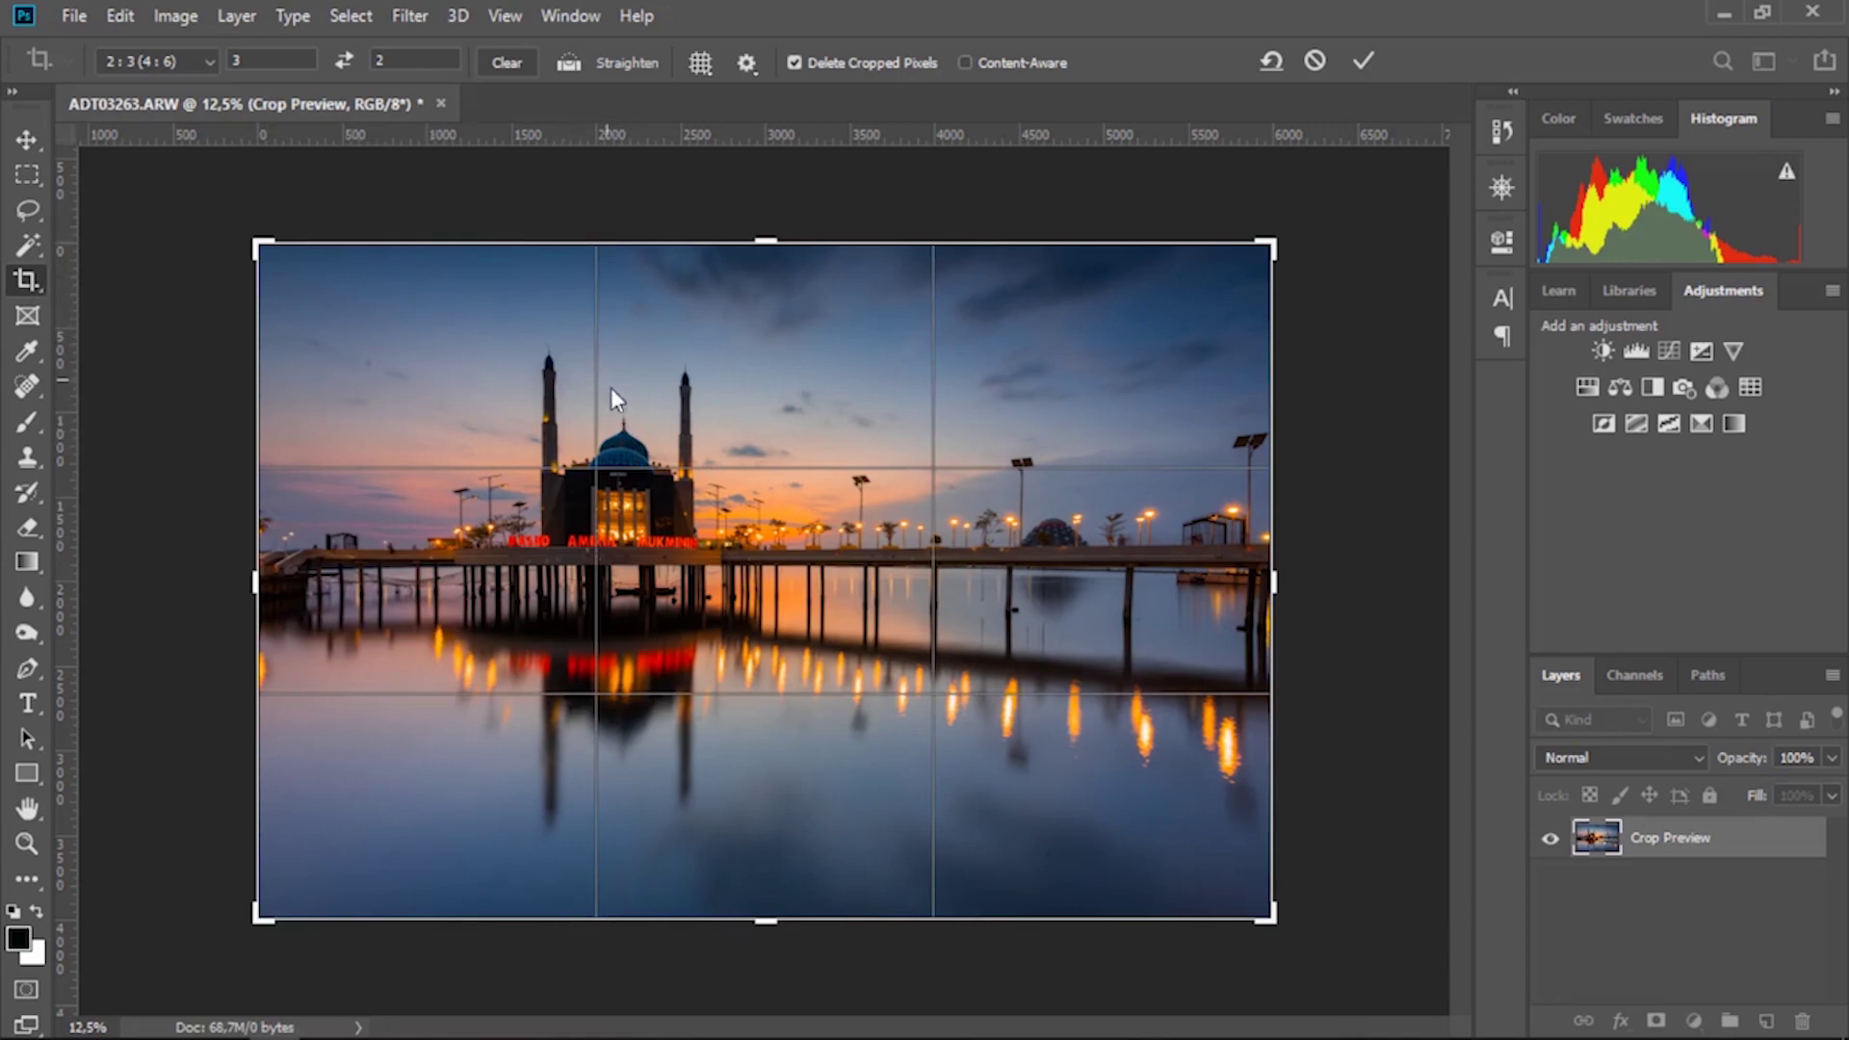
{"action": "key", "text": "Return"}
{"action": "left_click_drag", "start_coordinate": [81, 396], "coordinate": [597, 399]}
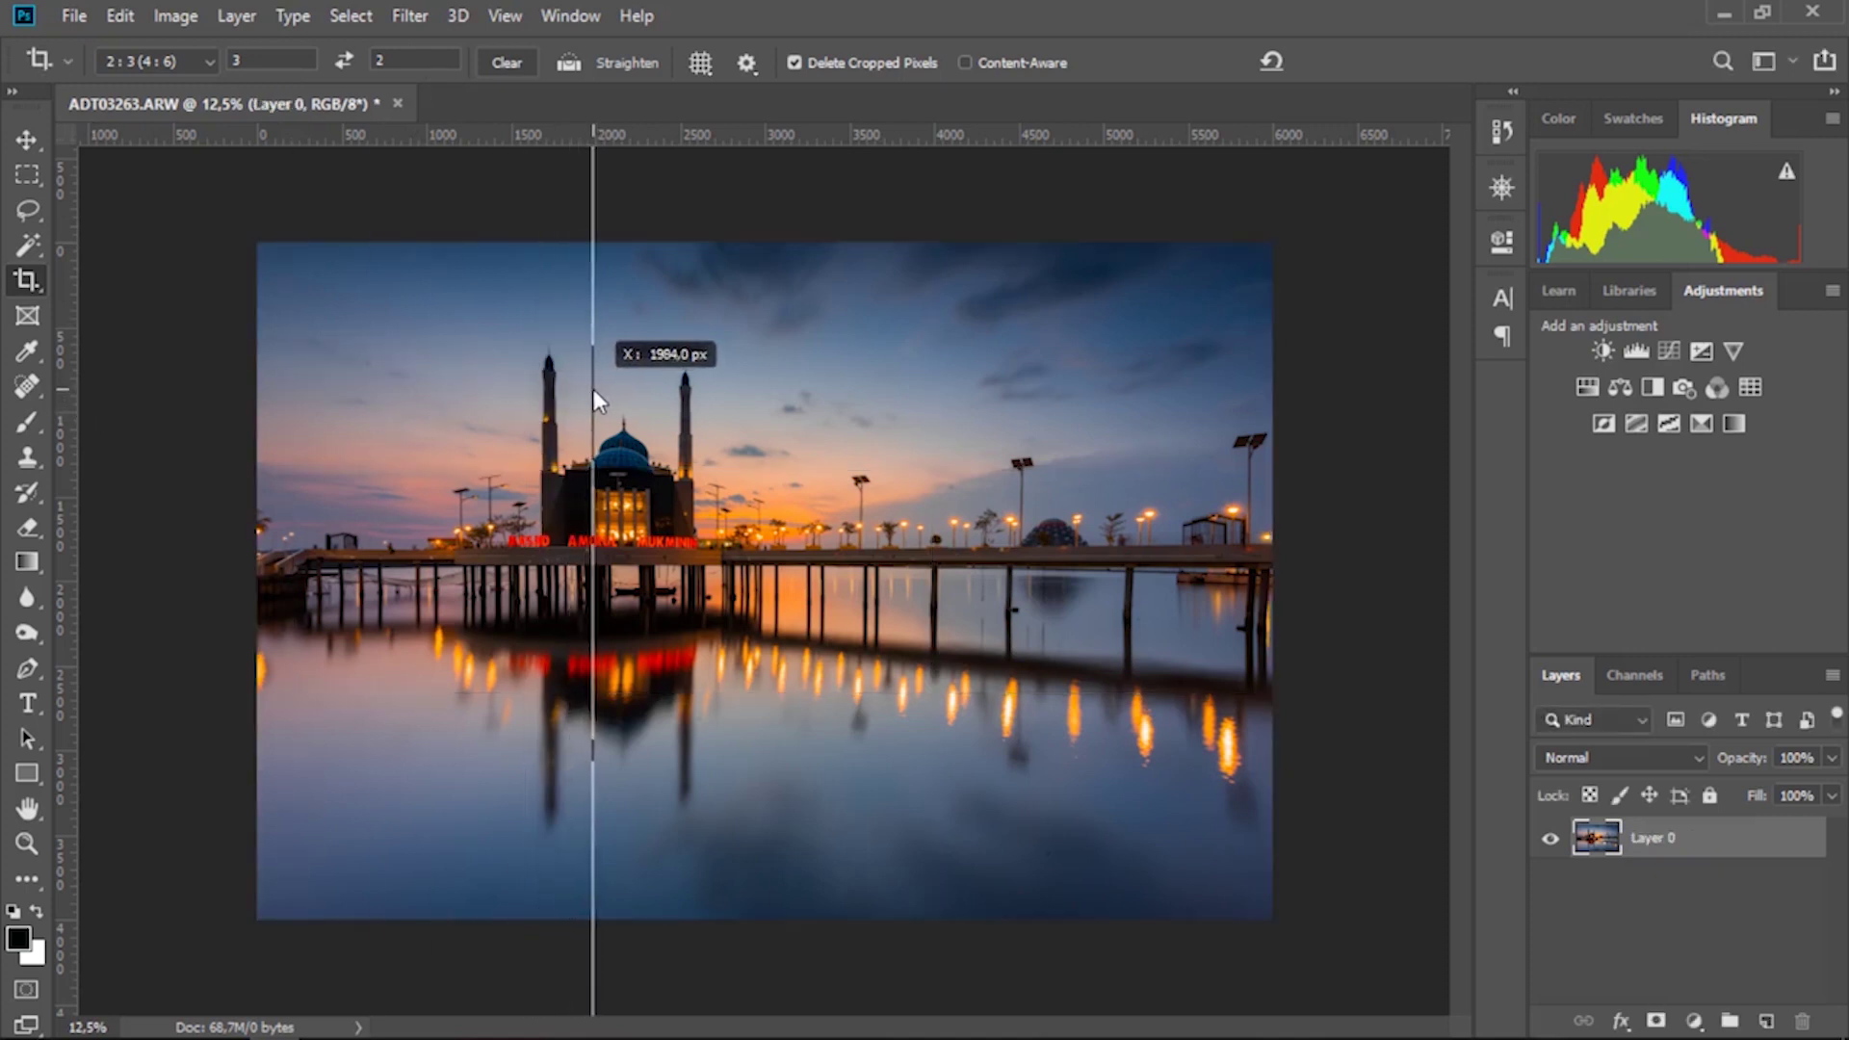
{"action": "left_click_drag", "start_coordinate": [596, 392], "coordinate": [594, 391]}
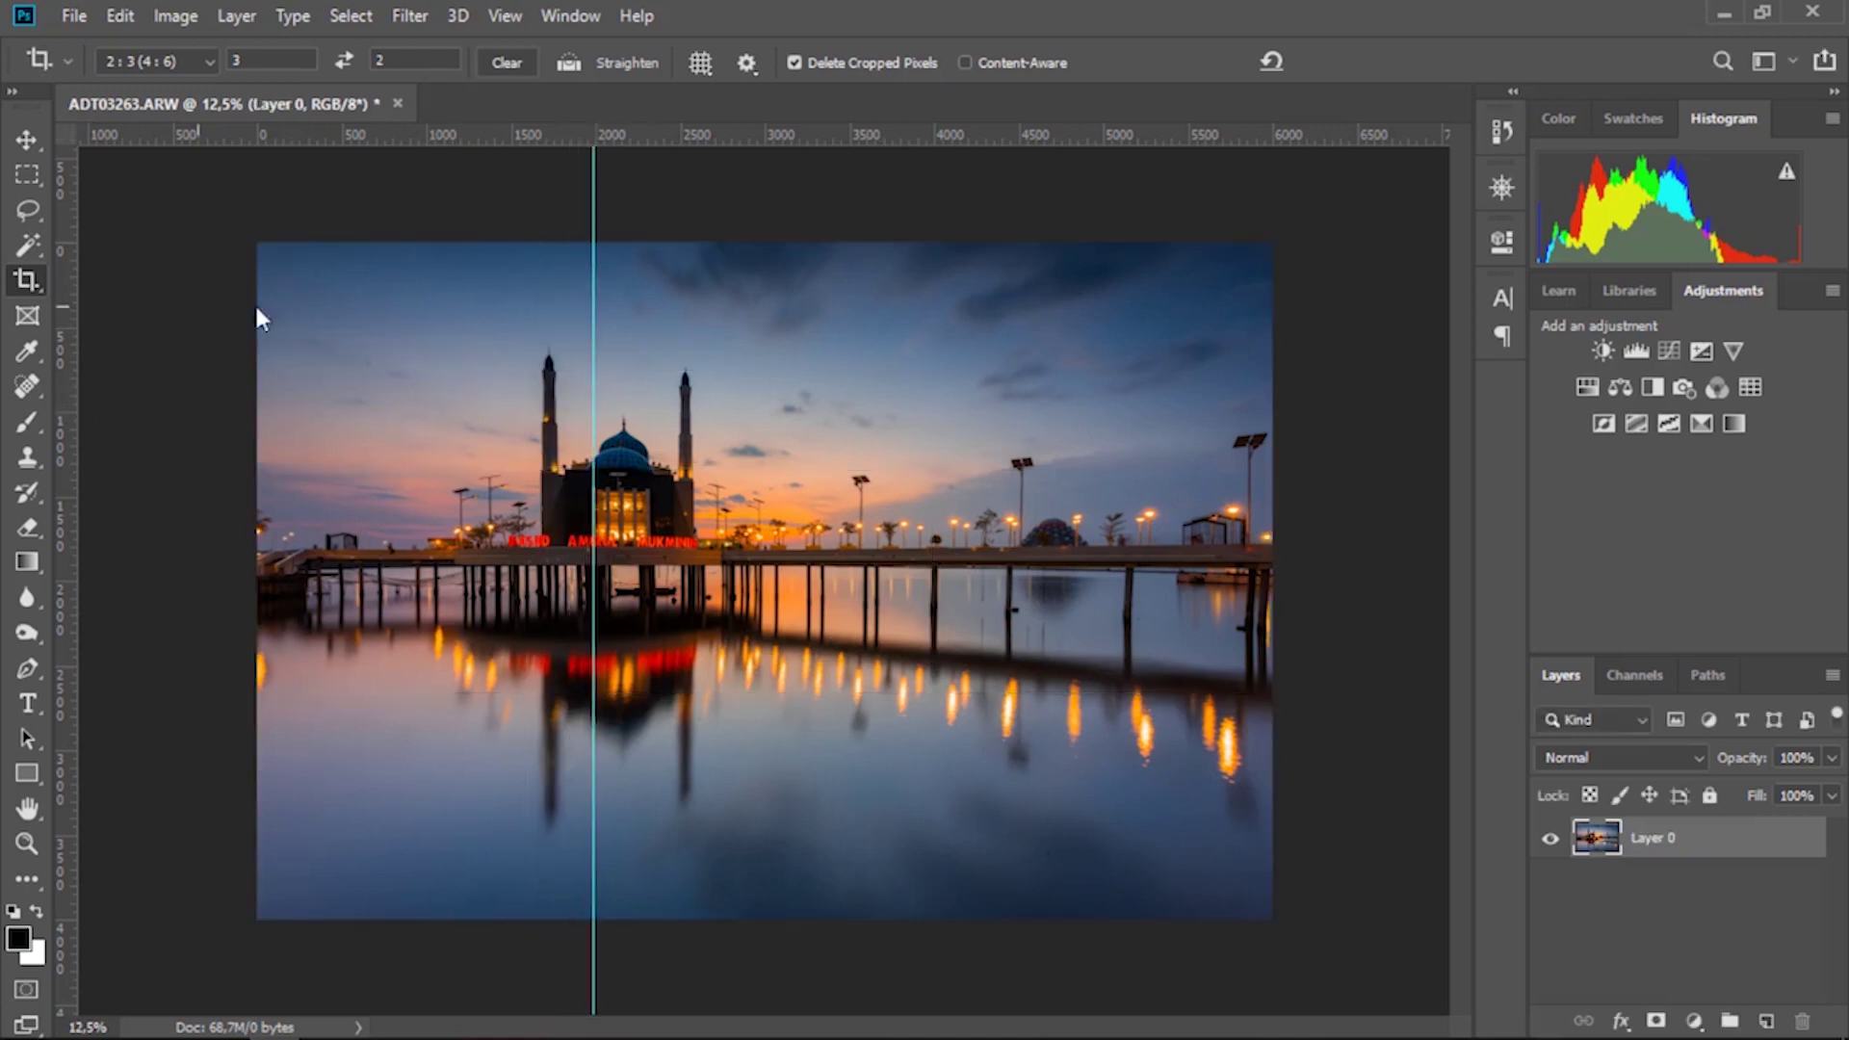
- Scale the layer to about 104.7% toward the lower left and crop the overflow to the canvas
{"action": "left_click", "coordinate": [29, 141]}
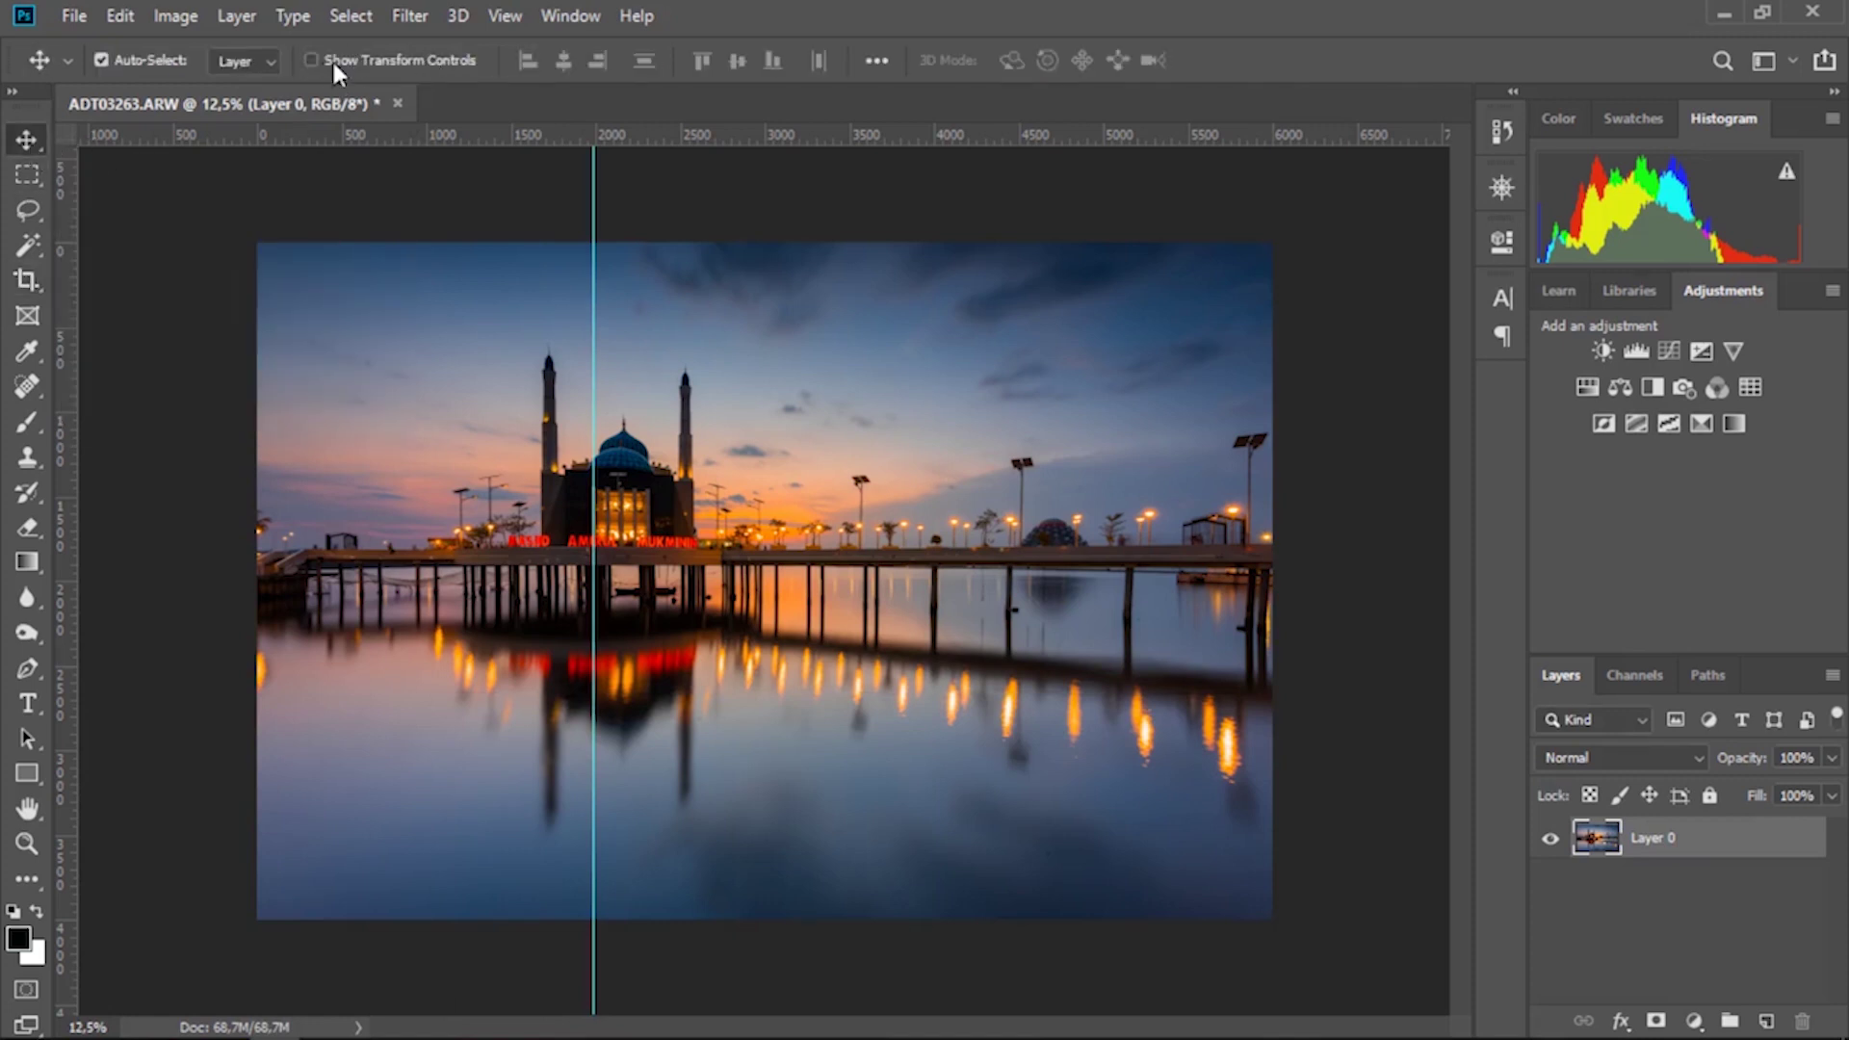
{"action": "left_click", "coordinate": [386, 59]}
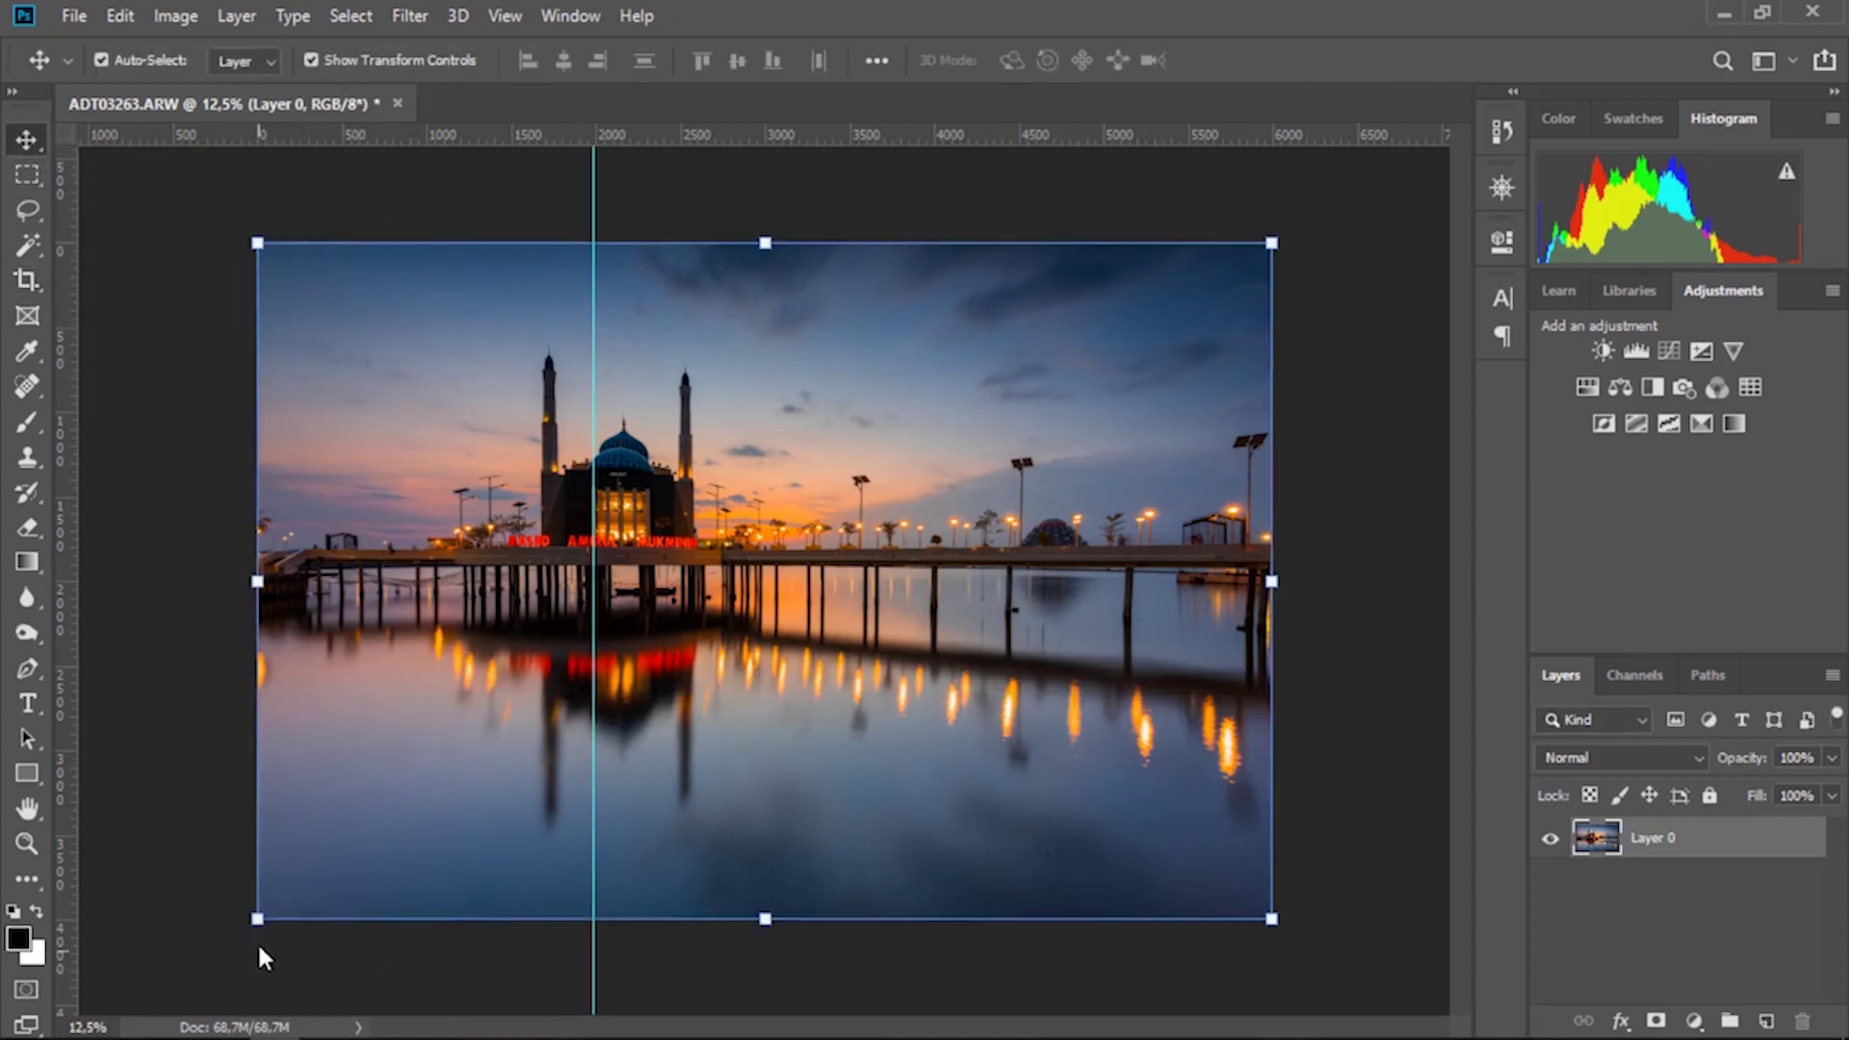
{"action": "left_click_drag", "start_coordinate": [266, 921], "coordinate": [221, 951]}
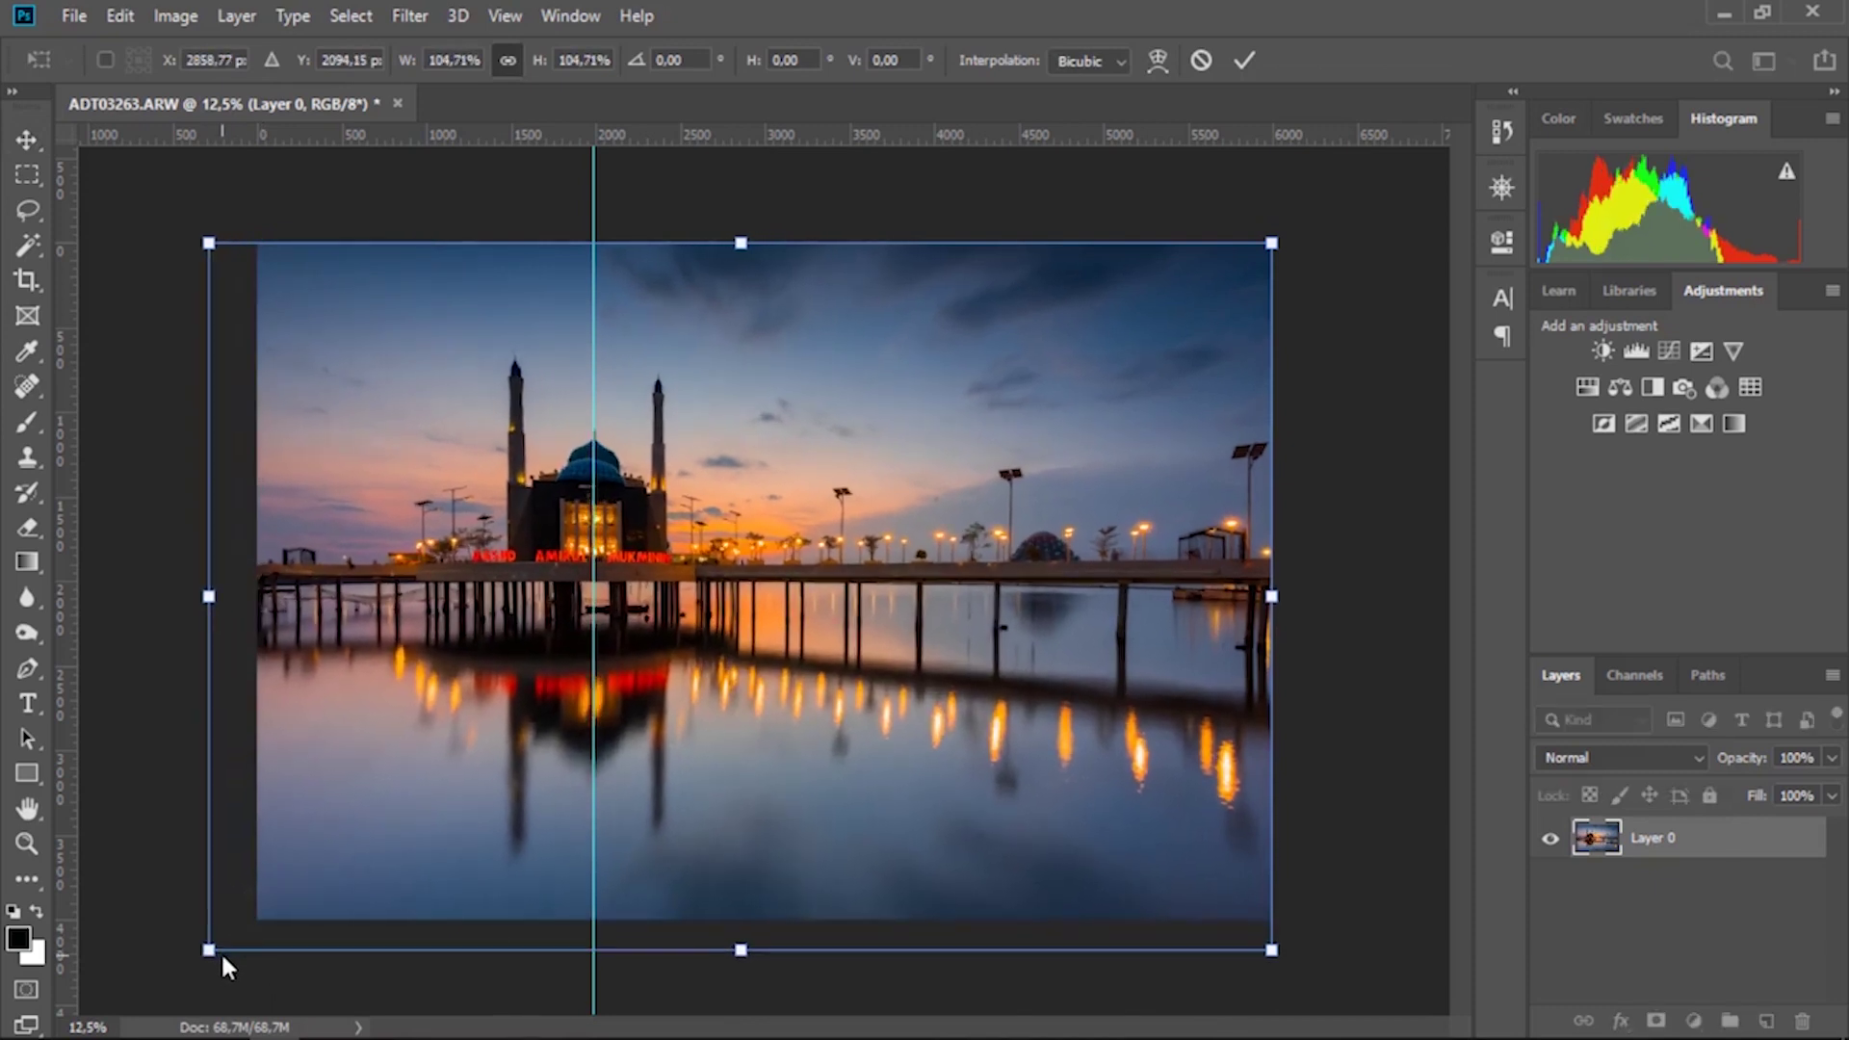
{"action": "key", "text": "Return"}
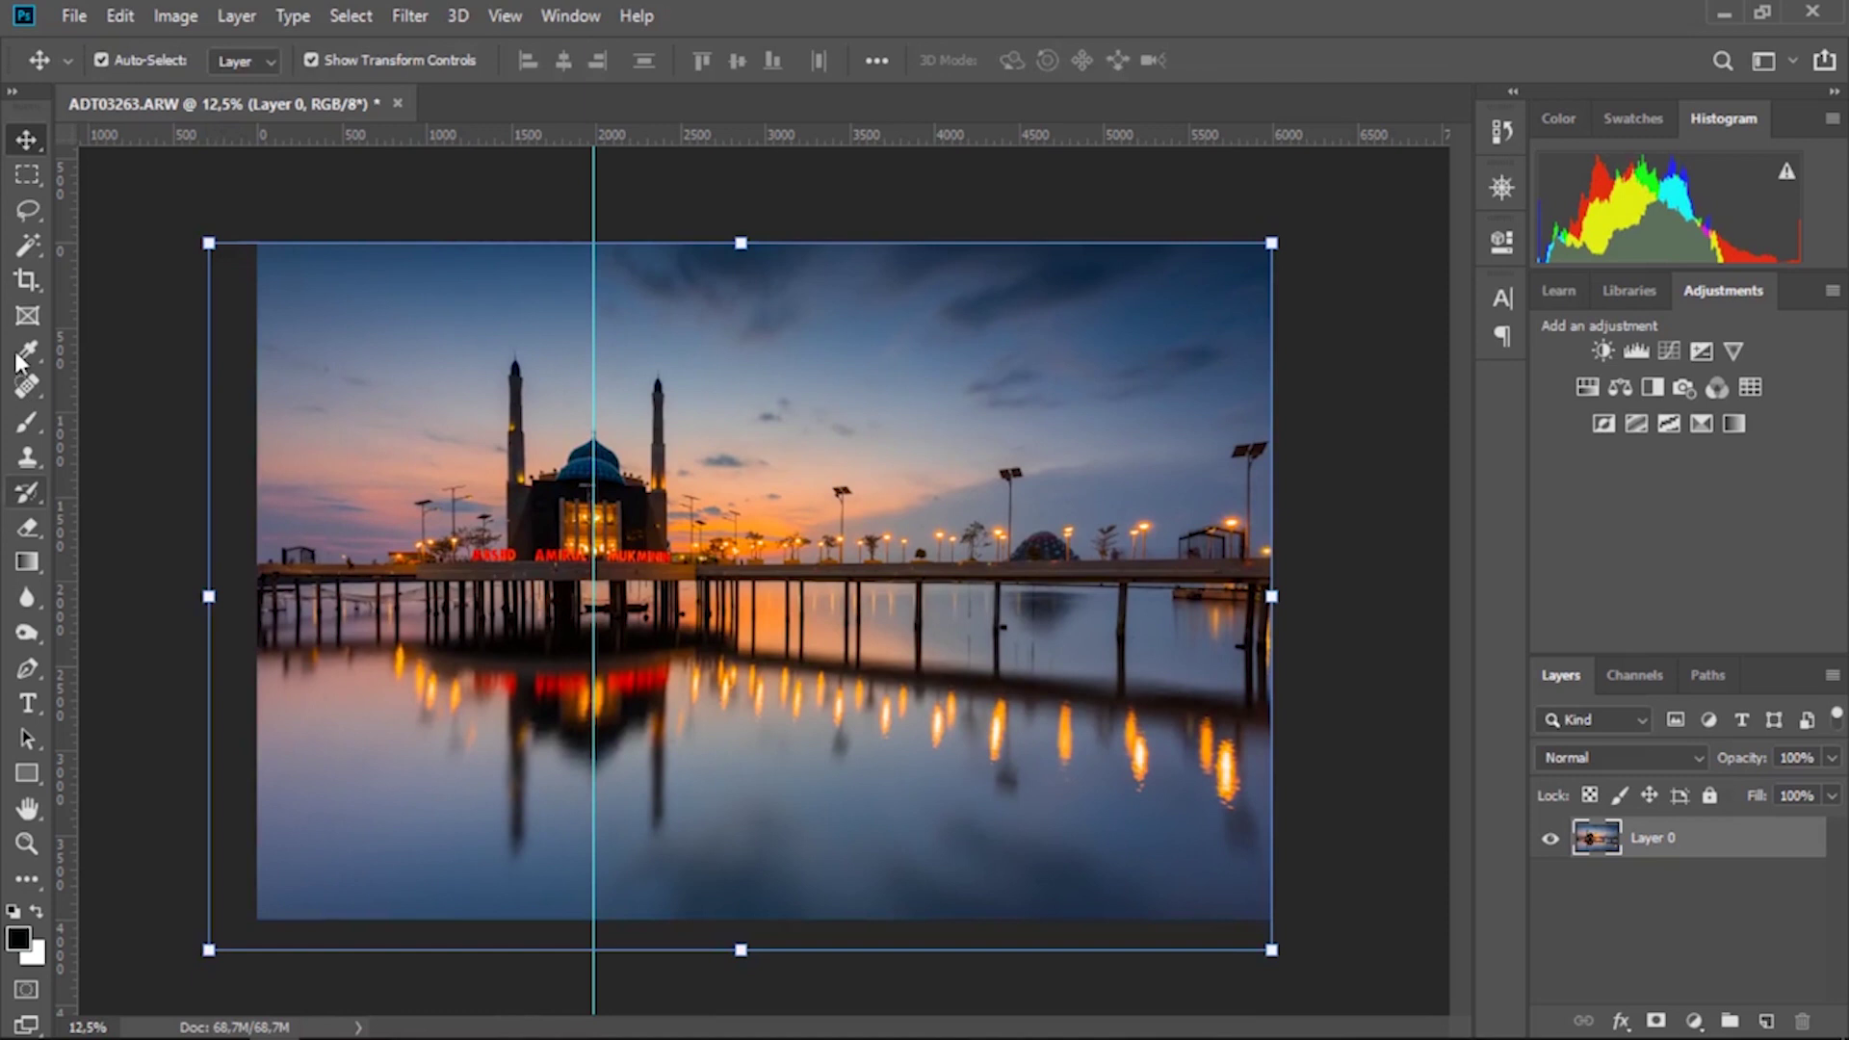
{"action": "left_click", "coordinate": [27, 279]}
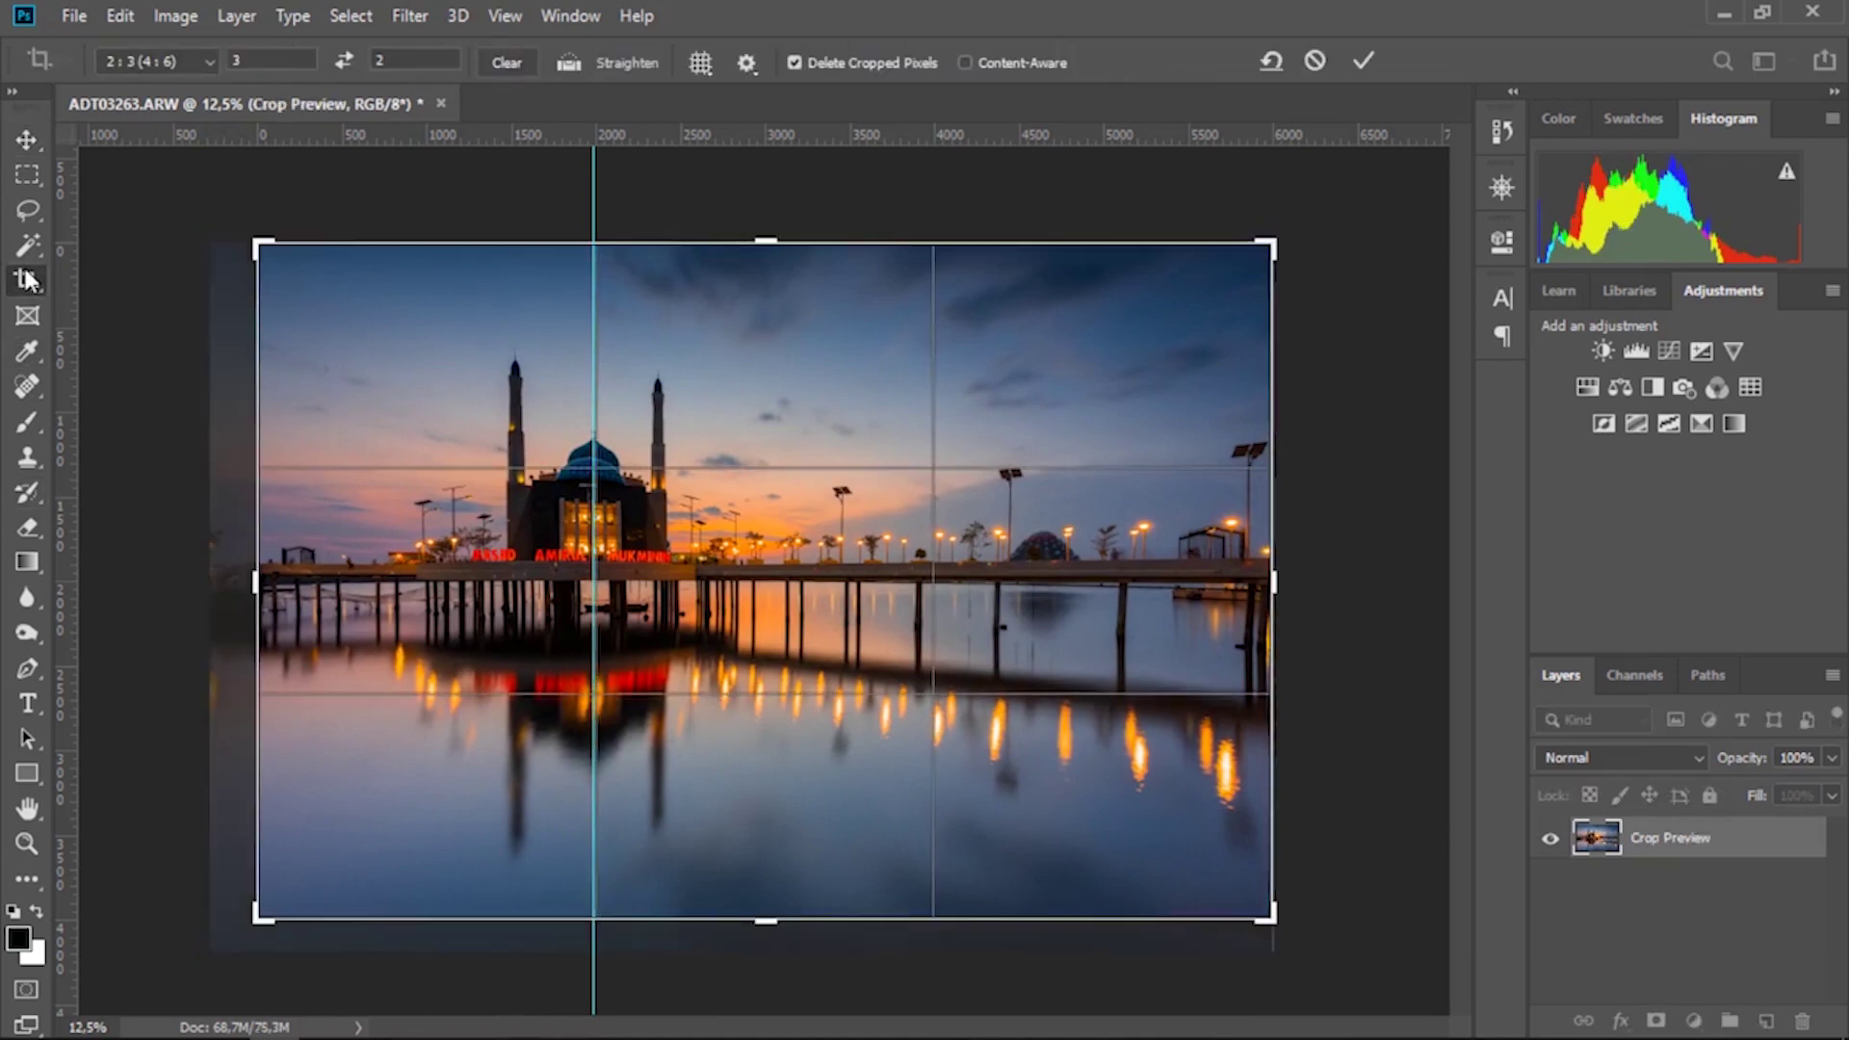
{"action": "key", "text": "Return"}
{"action": "key", "text": "v"}
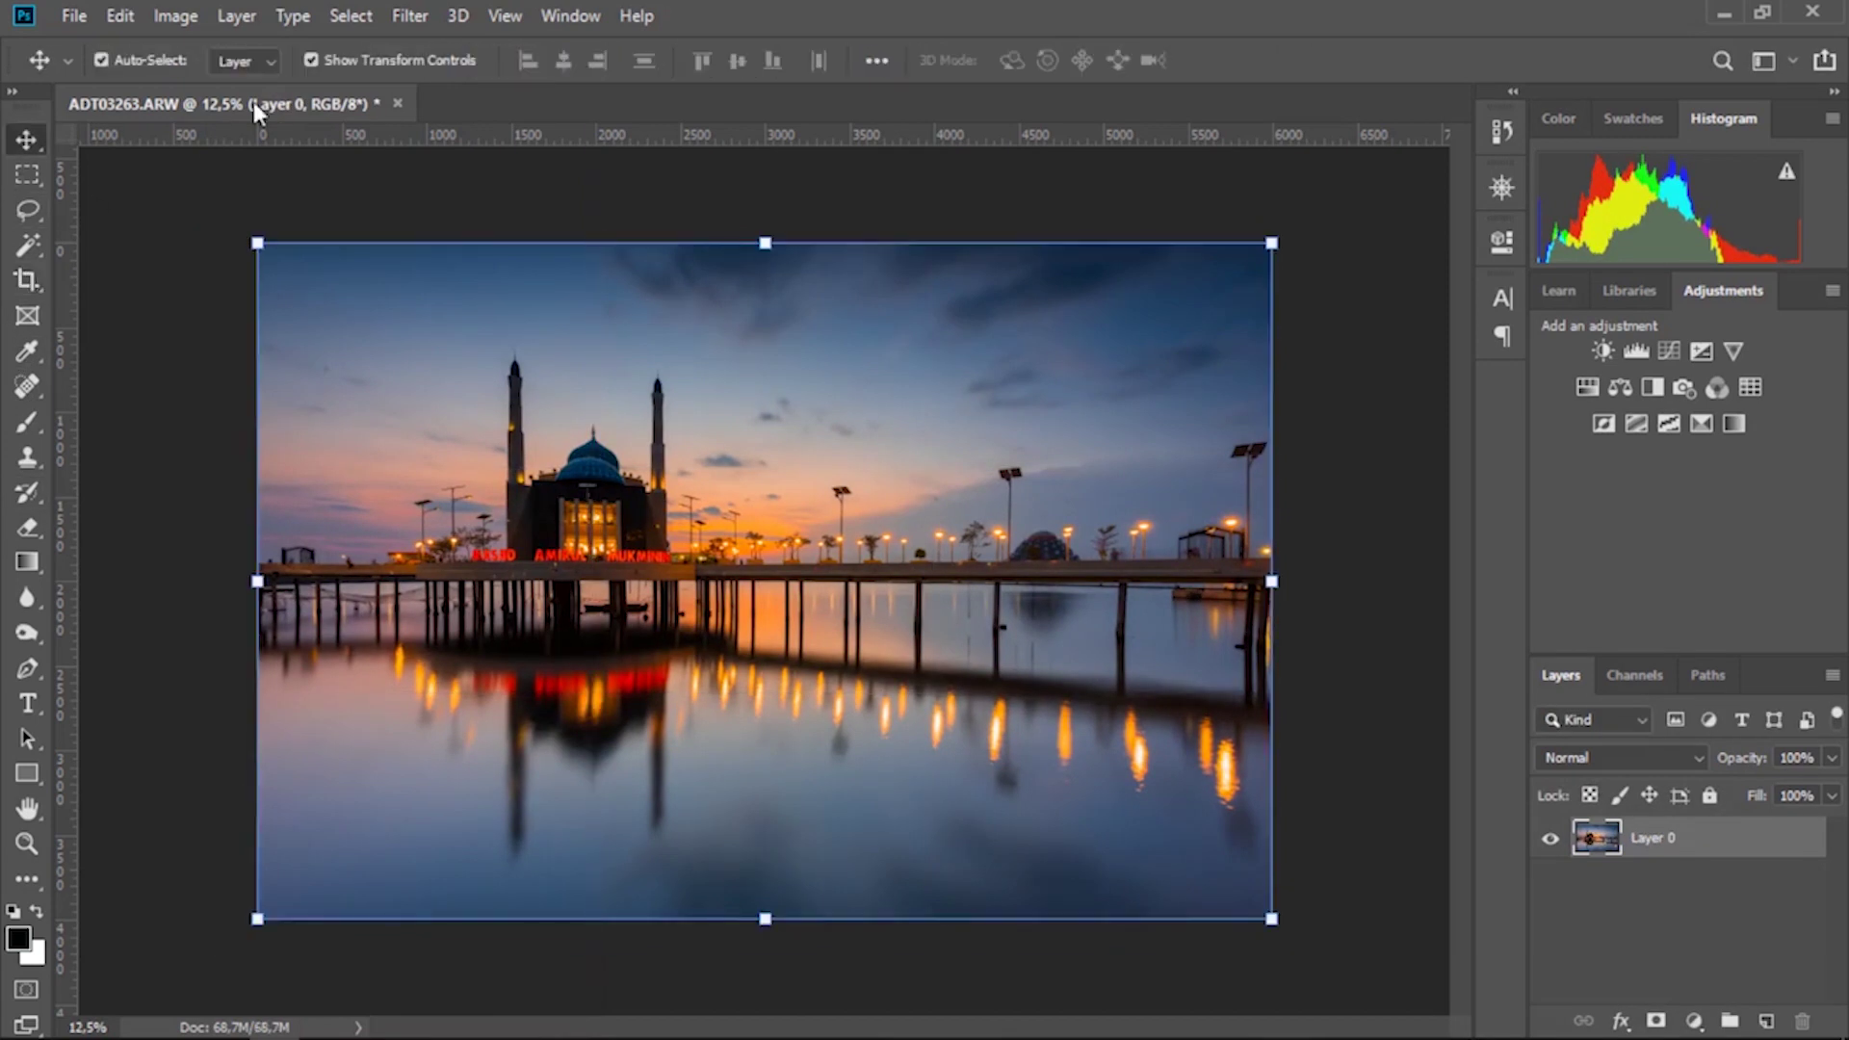
{"action": "left_click", "coordinate": [311, 60]}
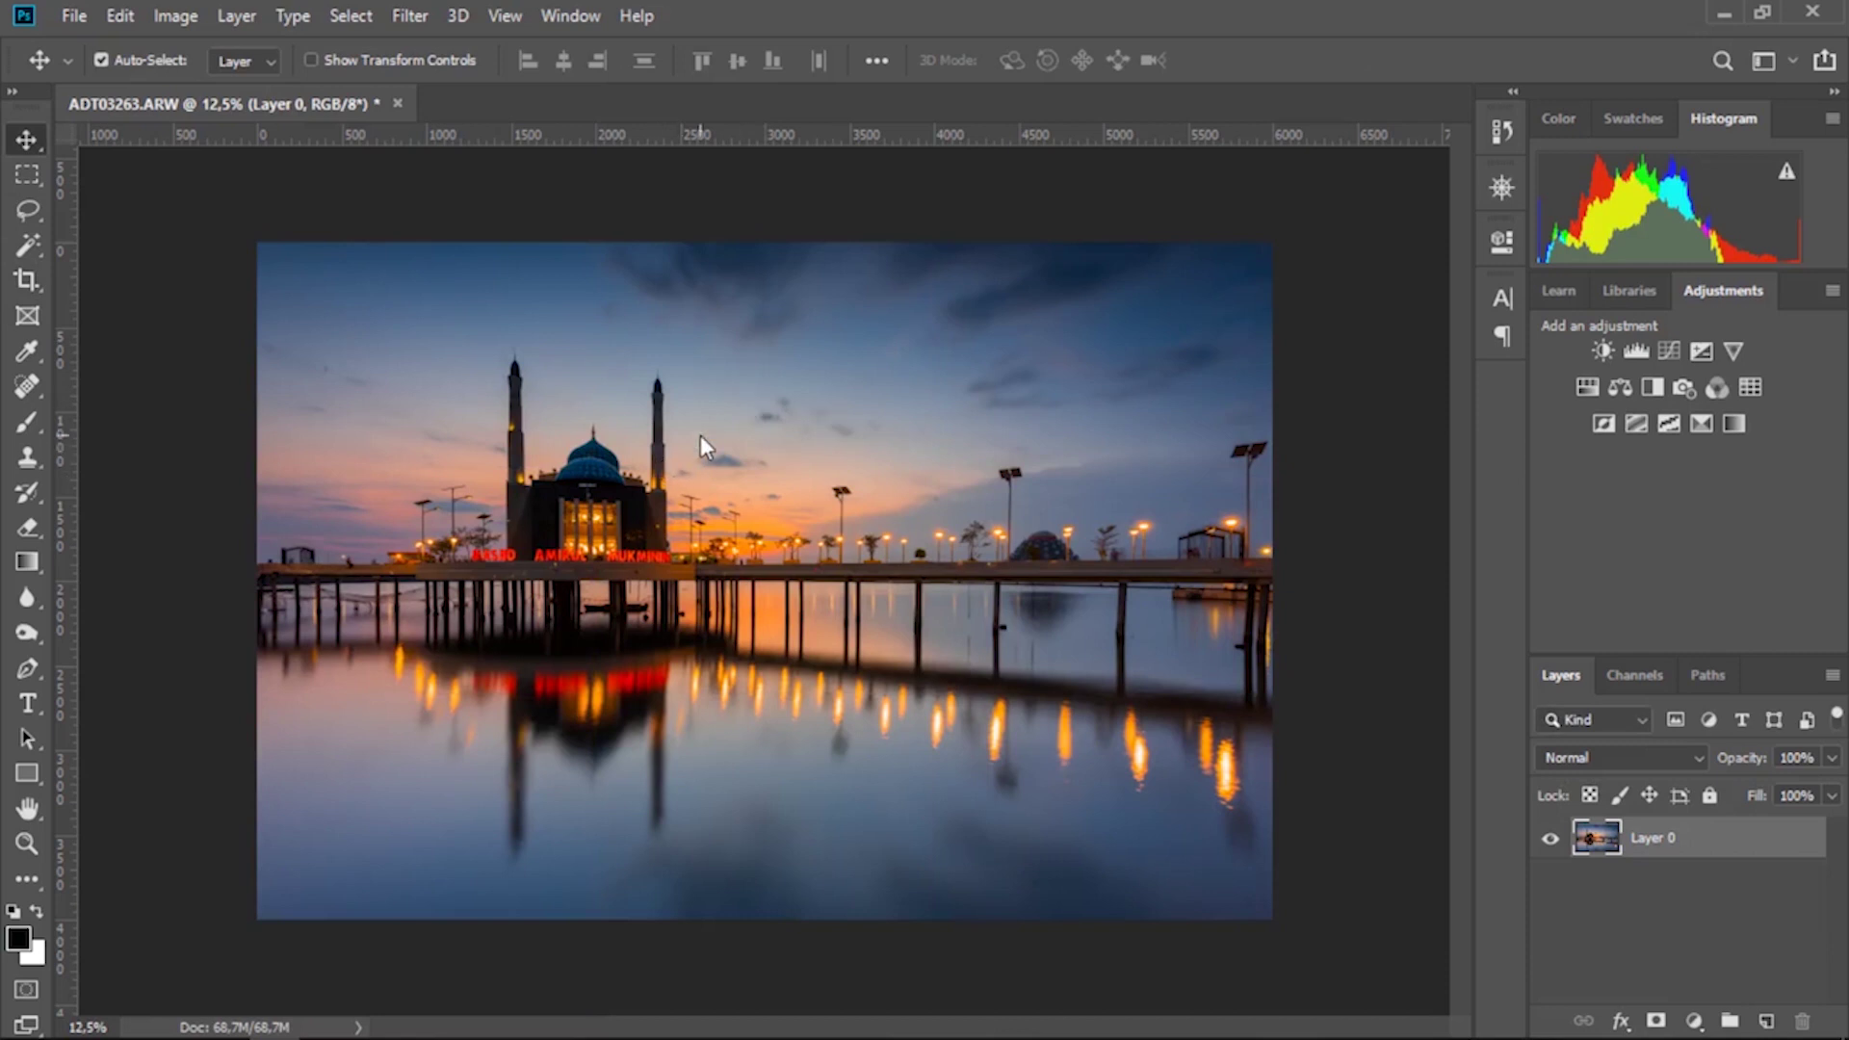
- Duplicate Layer 0 and launch HDR Efex Pro 2 on the copy
{"action": "left_click_drag", "start_coordinate": [1734, 848], "coordinate": [1767, 1021]}
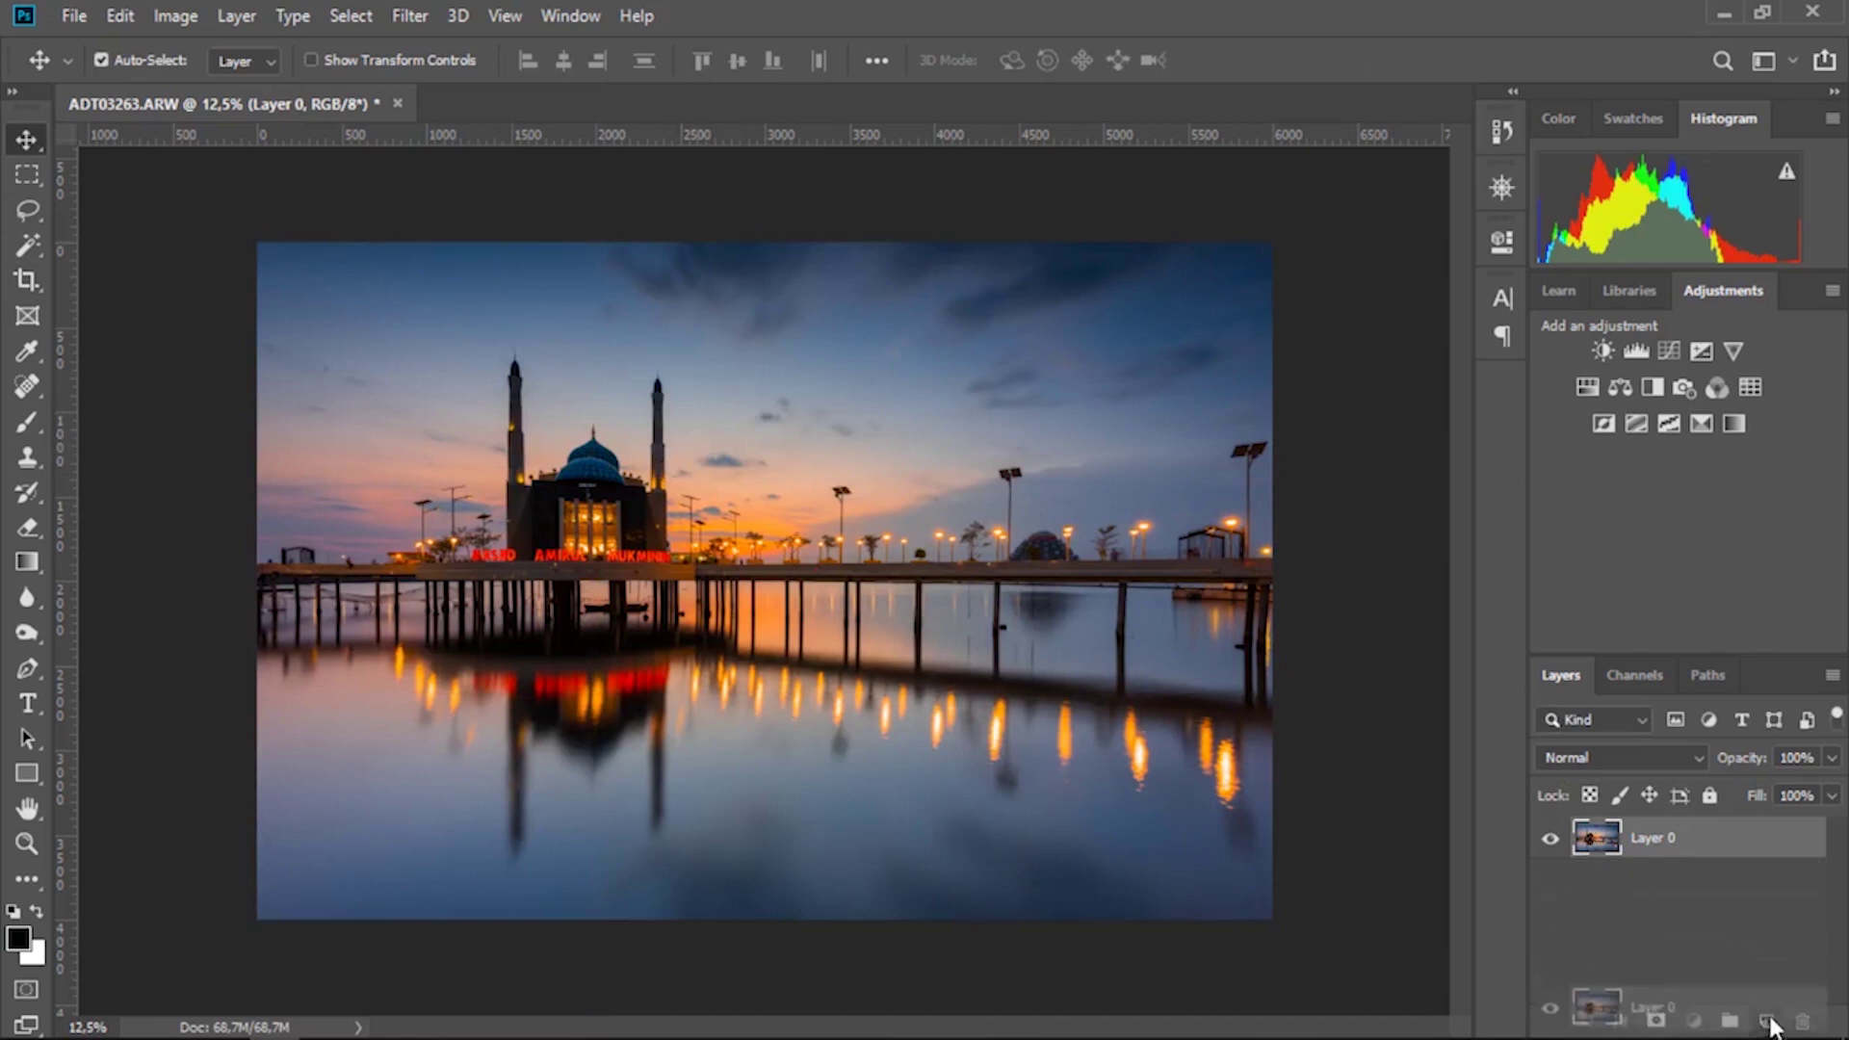
{"action": "left_click", "coordinate": [409, 16]}
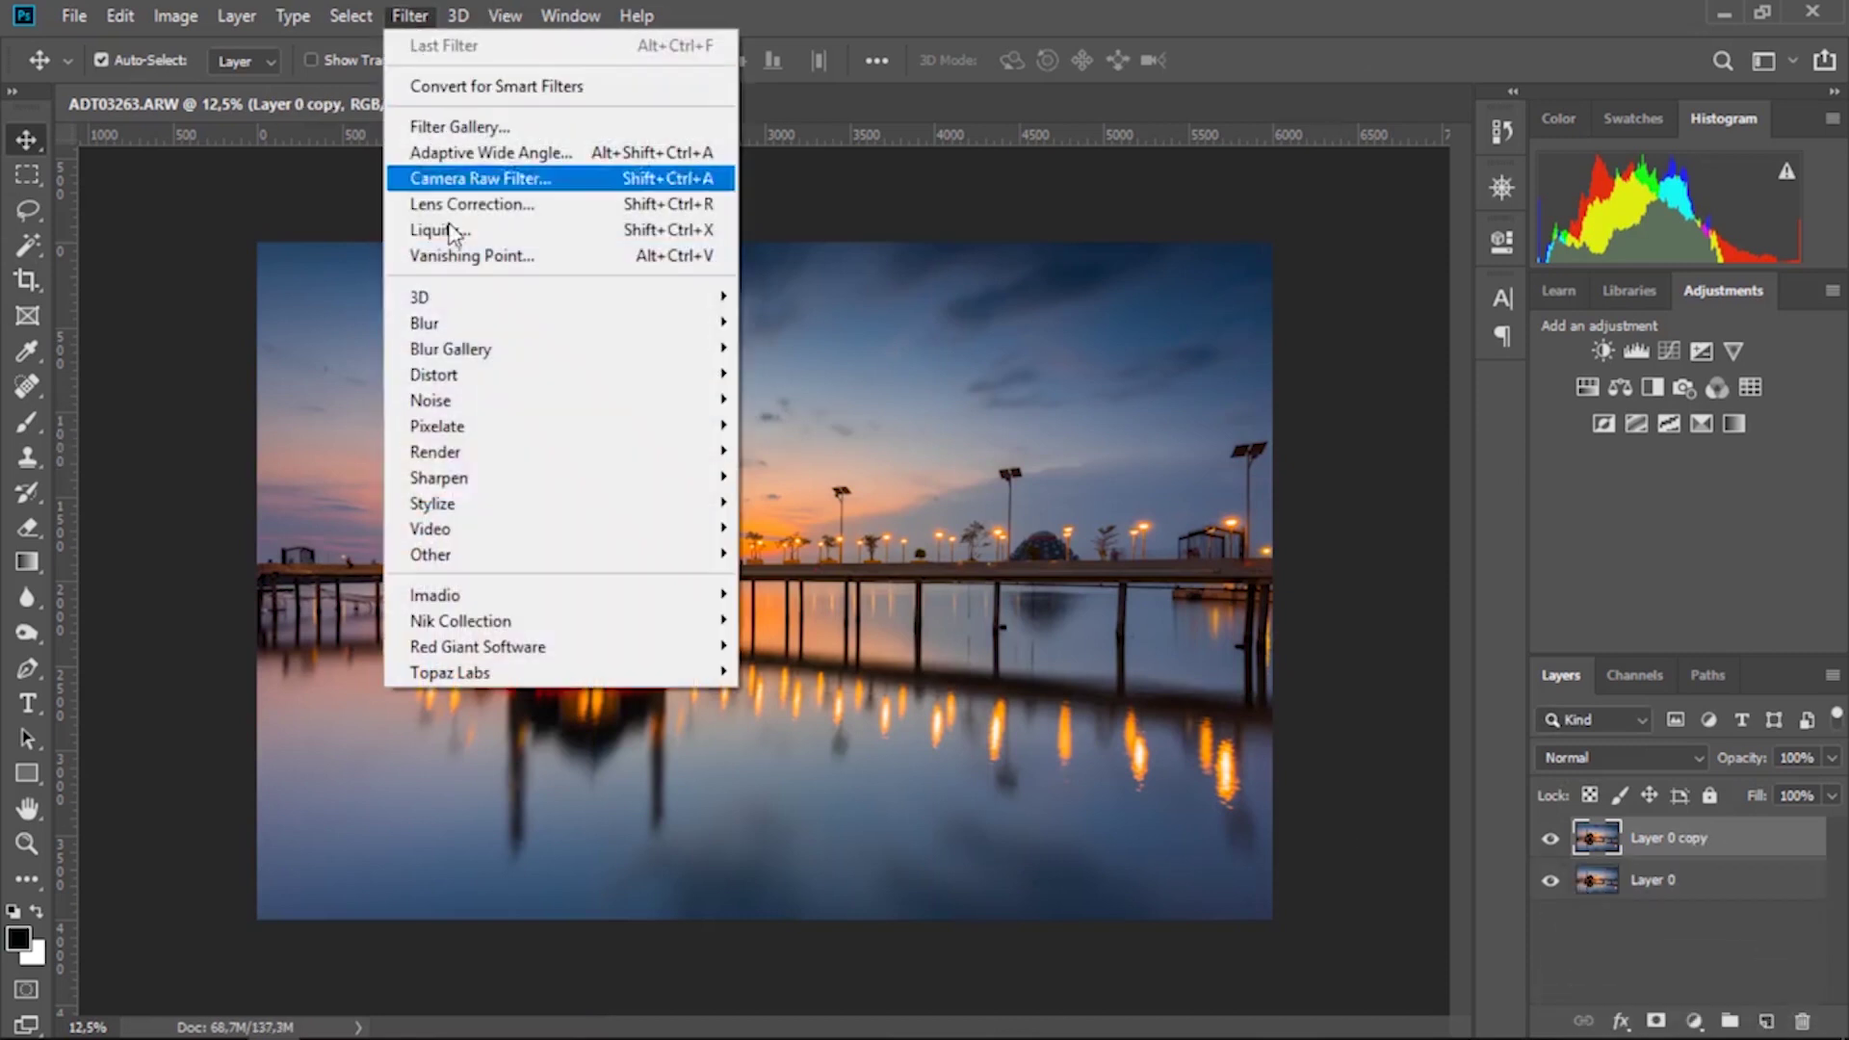
{"action": "mouse_move", "coordinate": [459, 621]}
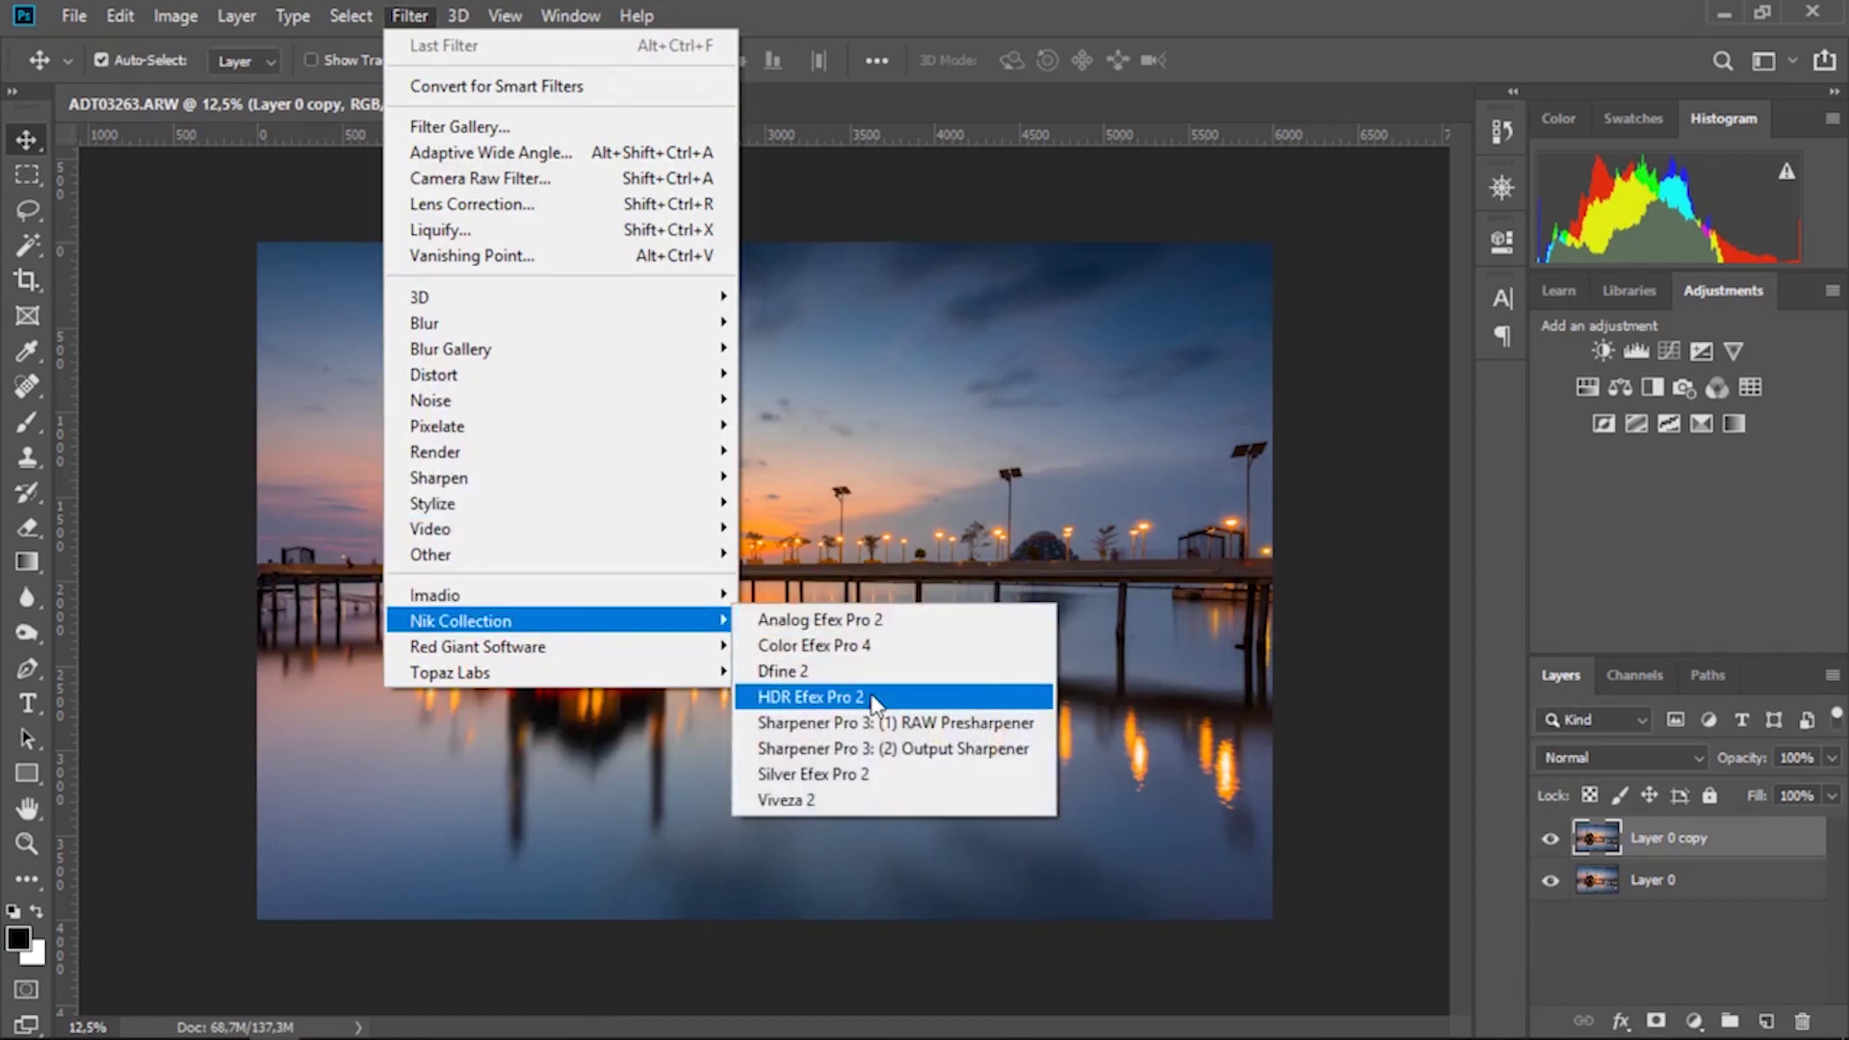
{"action": "left_click", "coordinate": [873, 698]}
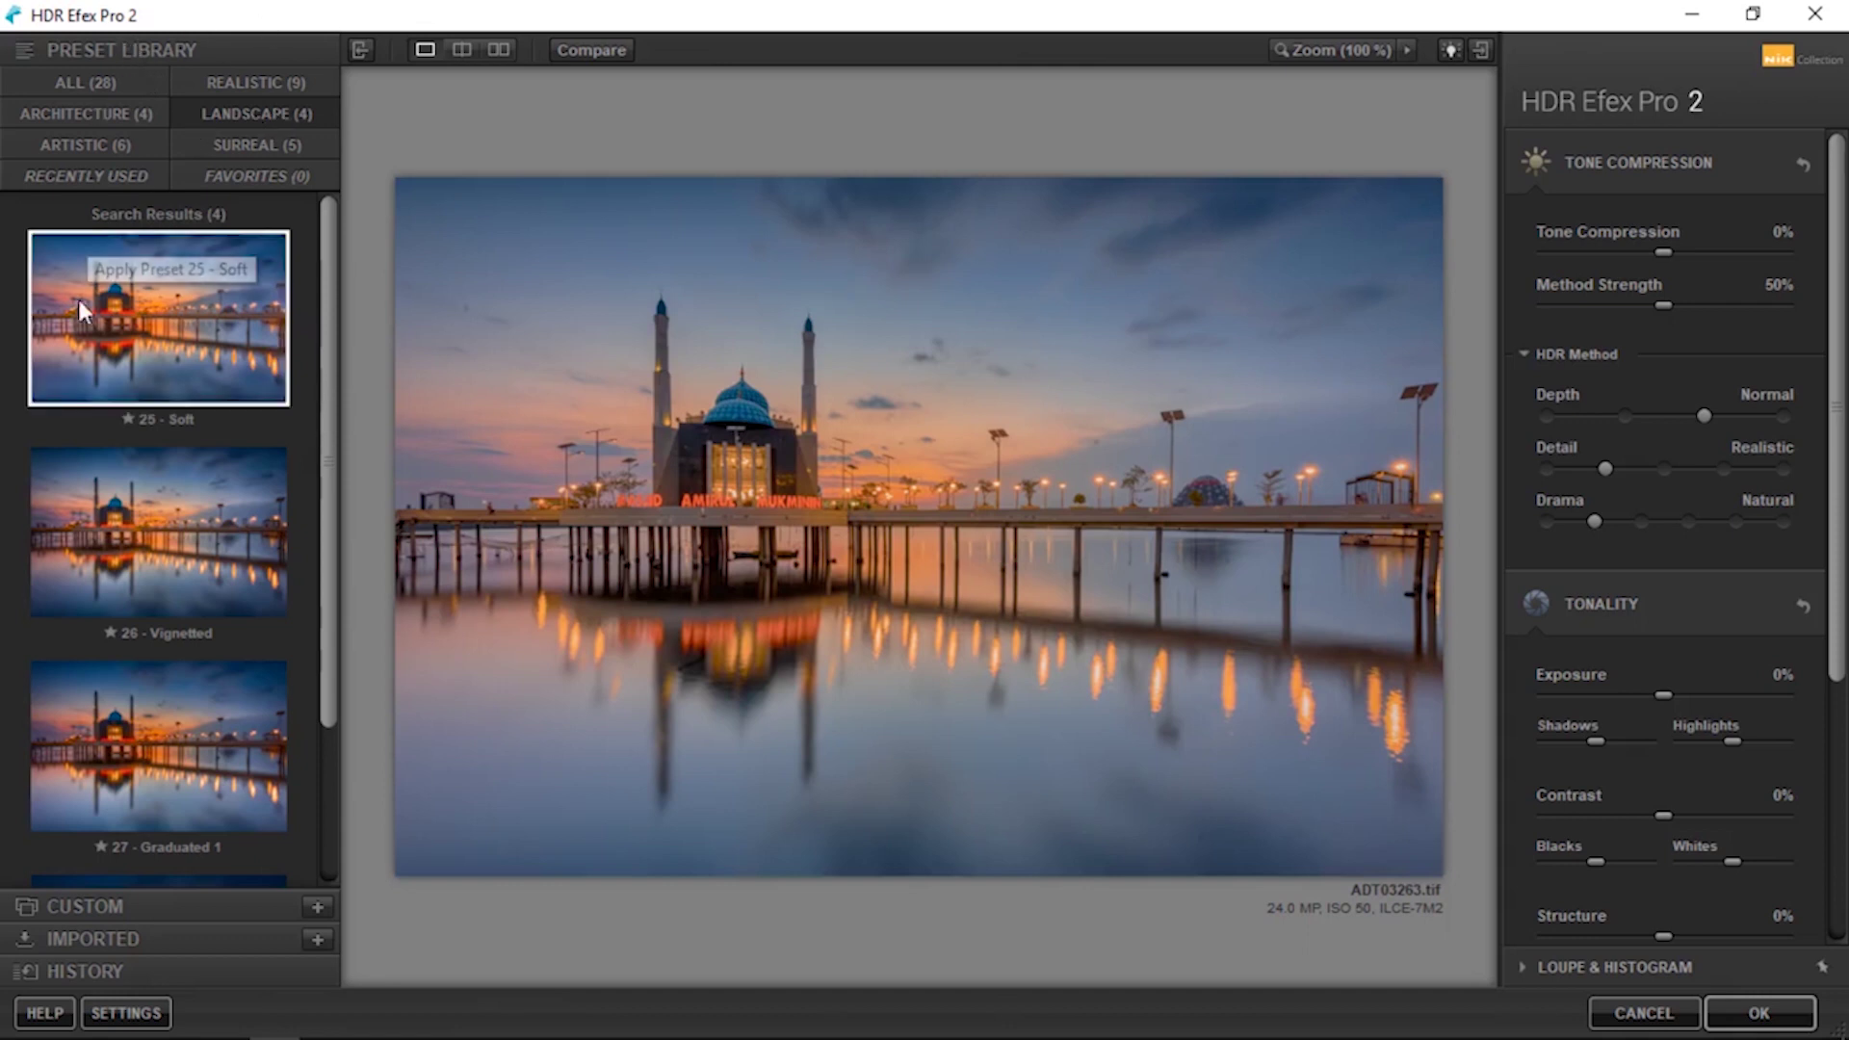
- Apply the 25 - Soft preset, lower Tone Compression to -63%, and choose Realistic detail
{"action": "left_click", "coordinate": [162, 350]}
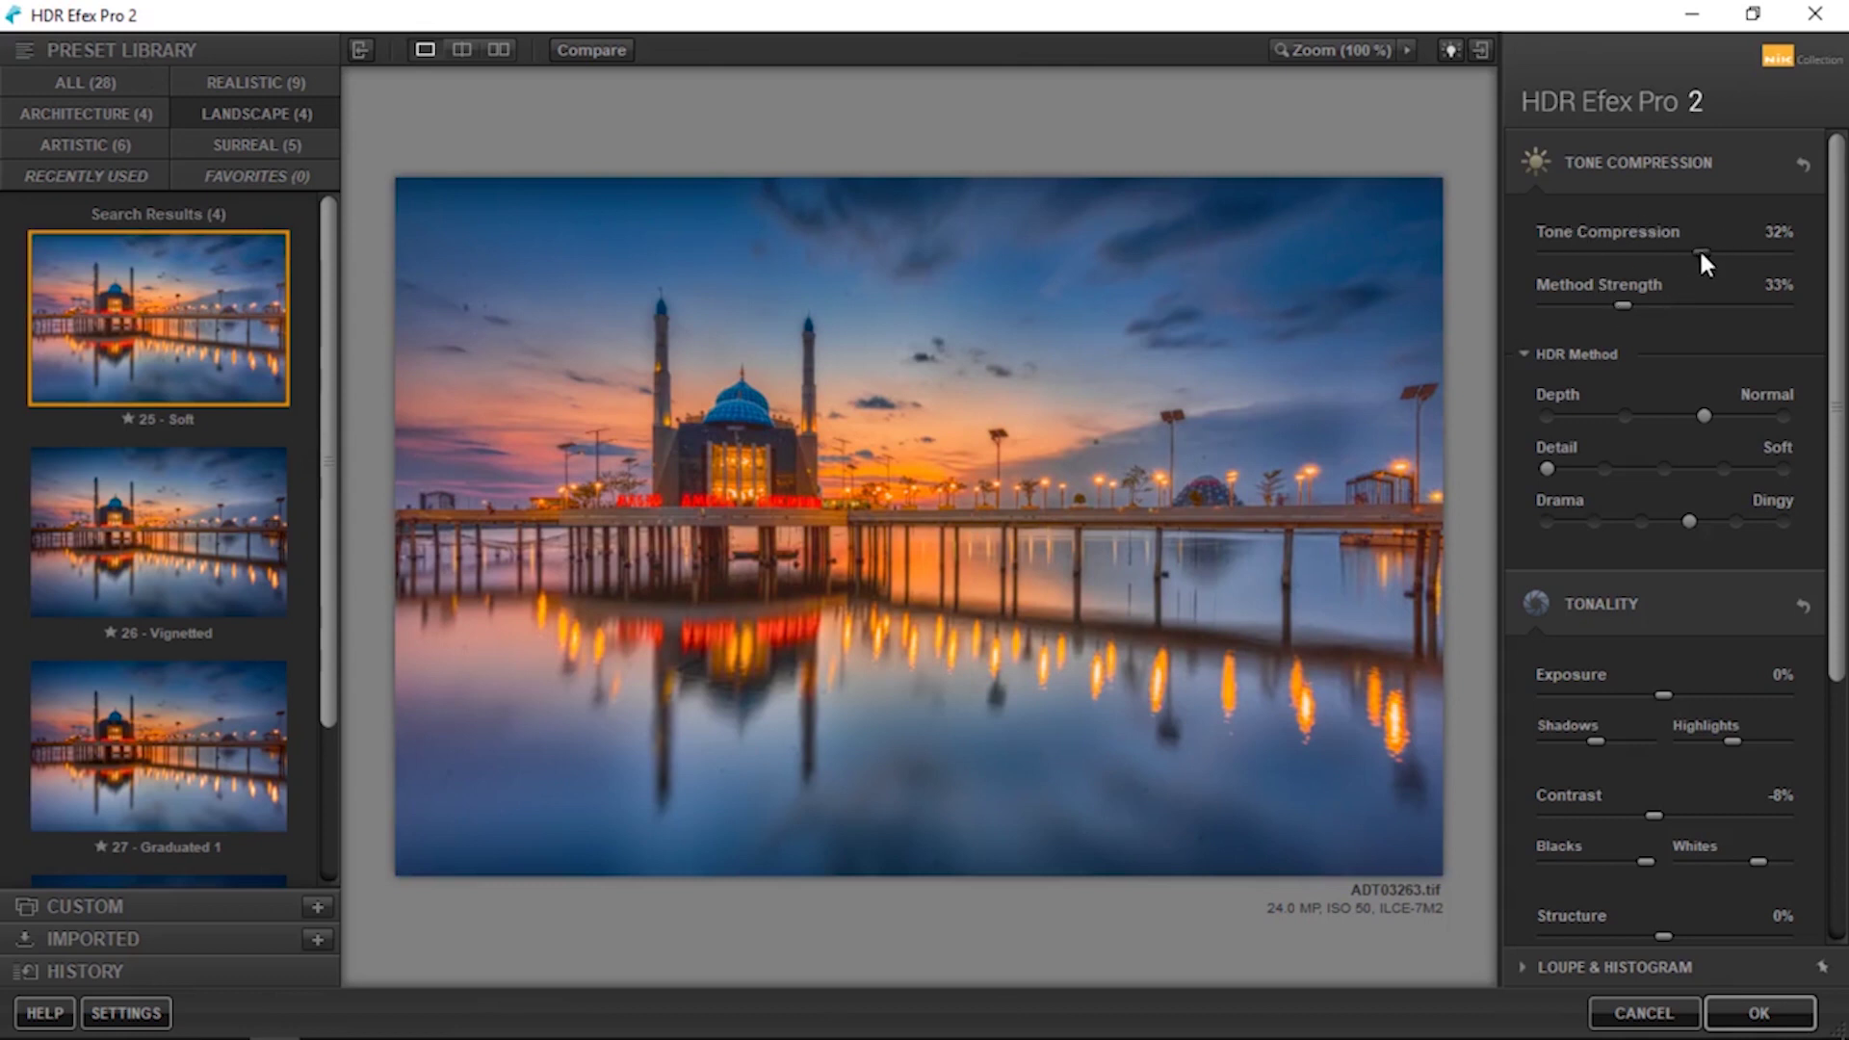
{"action": "mouse_move", "coordinate": [1701, 251]}
{"action": "left_mouse_down"}
{"action": "mouse_move", "coordinate": [1561, 252]}
{"action": "mouse_move", "coordinate": [1584, 280]}
{"action": "left_mouse_up"}
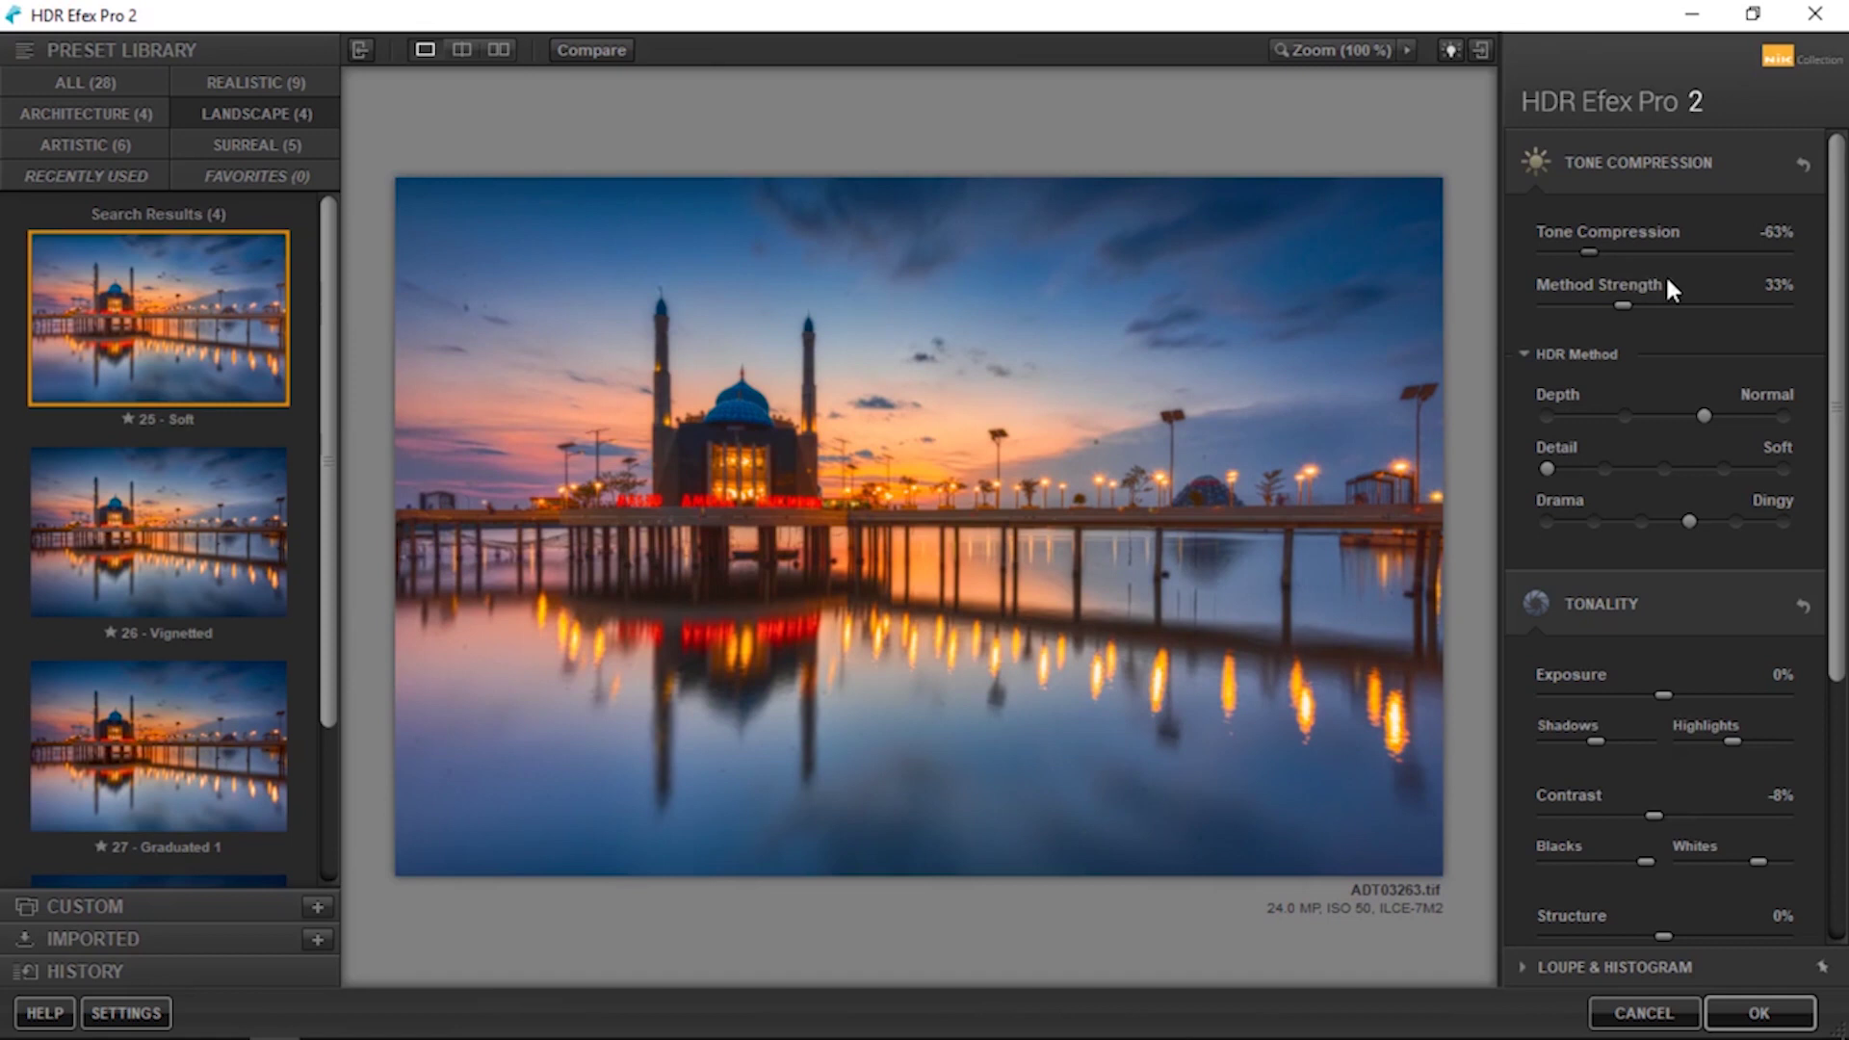
{"action": "left_click", "coordinate": [1529, 347]}
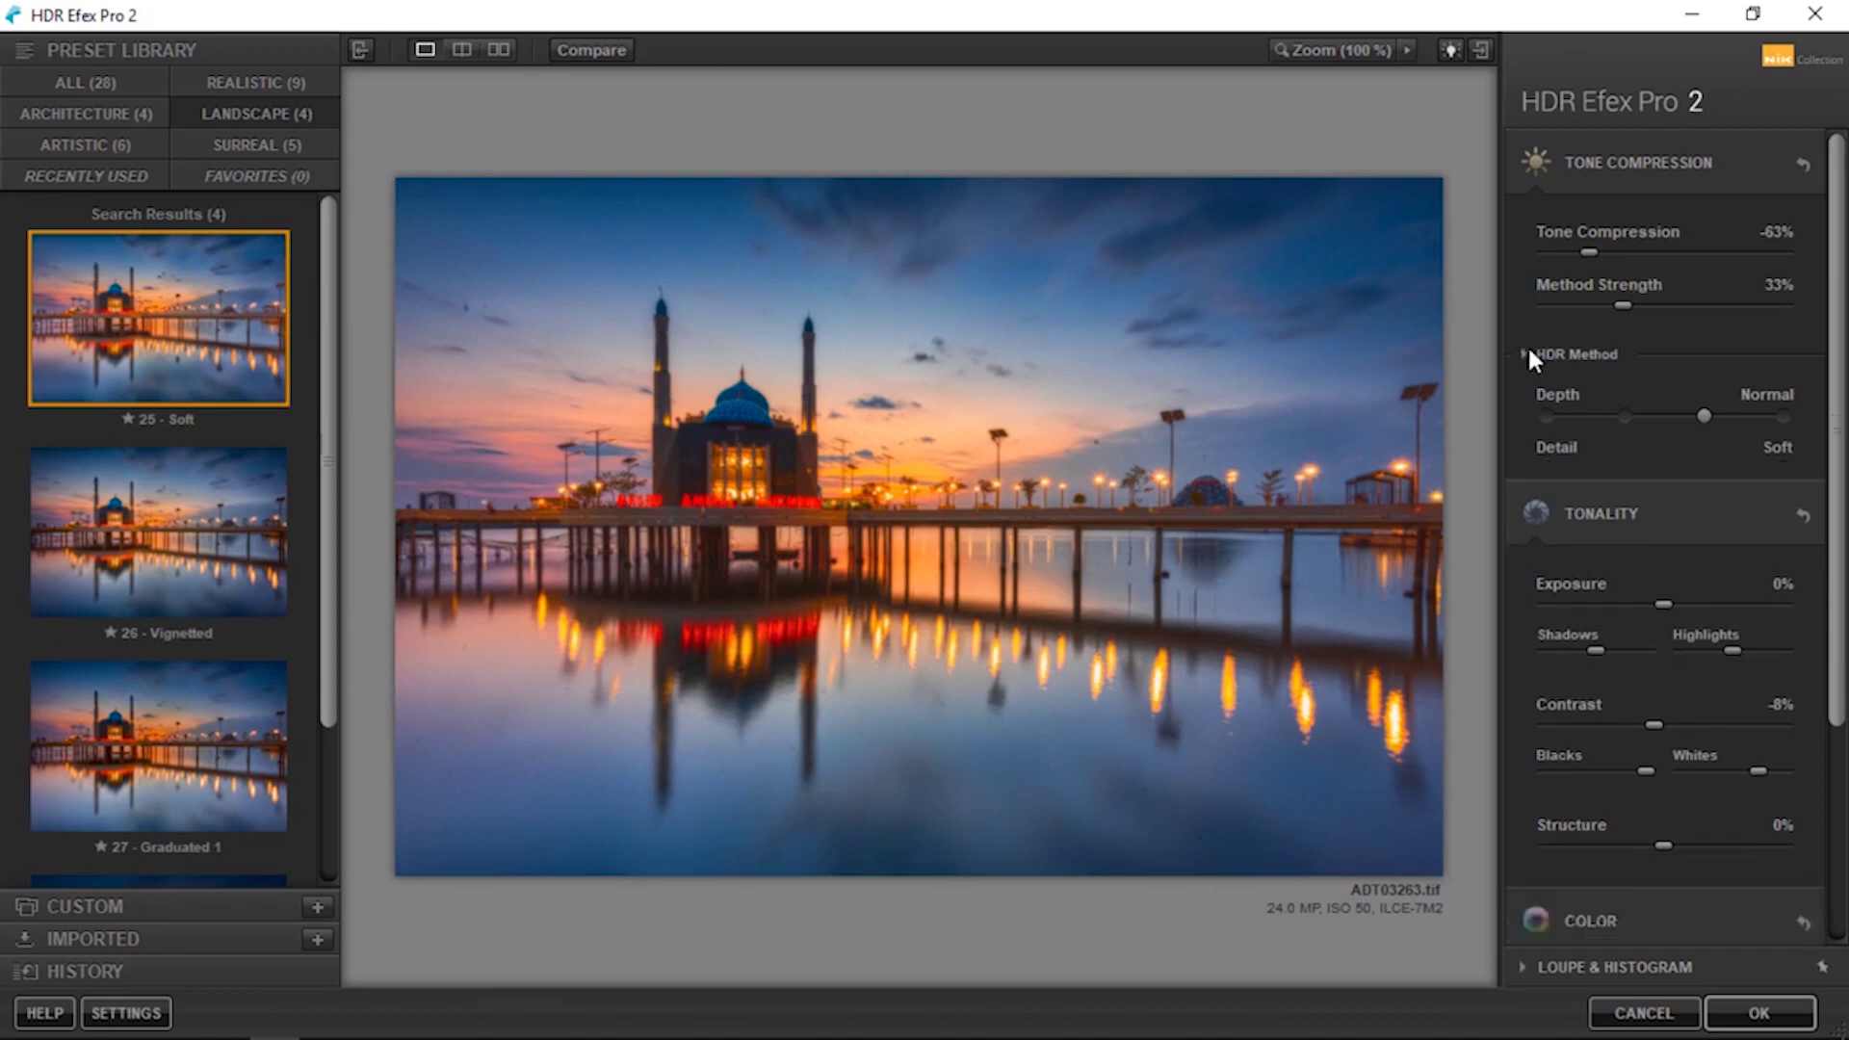
- Set Drama to Deep and reset Contrast, Blacks and Whites to their defaults
{"action": "left_click", "coordinate": [1642, 521]}
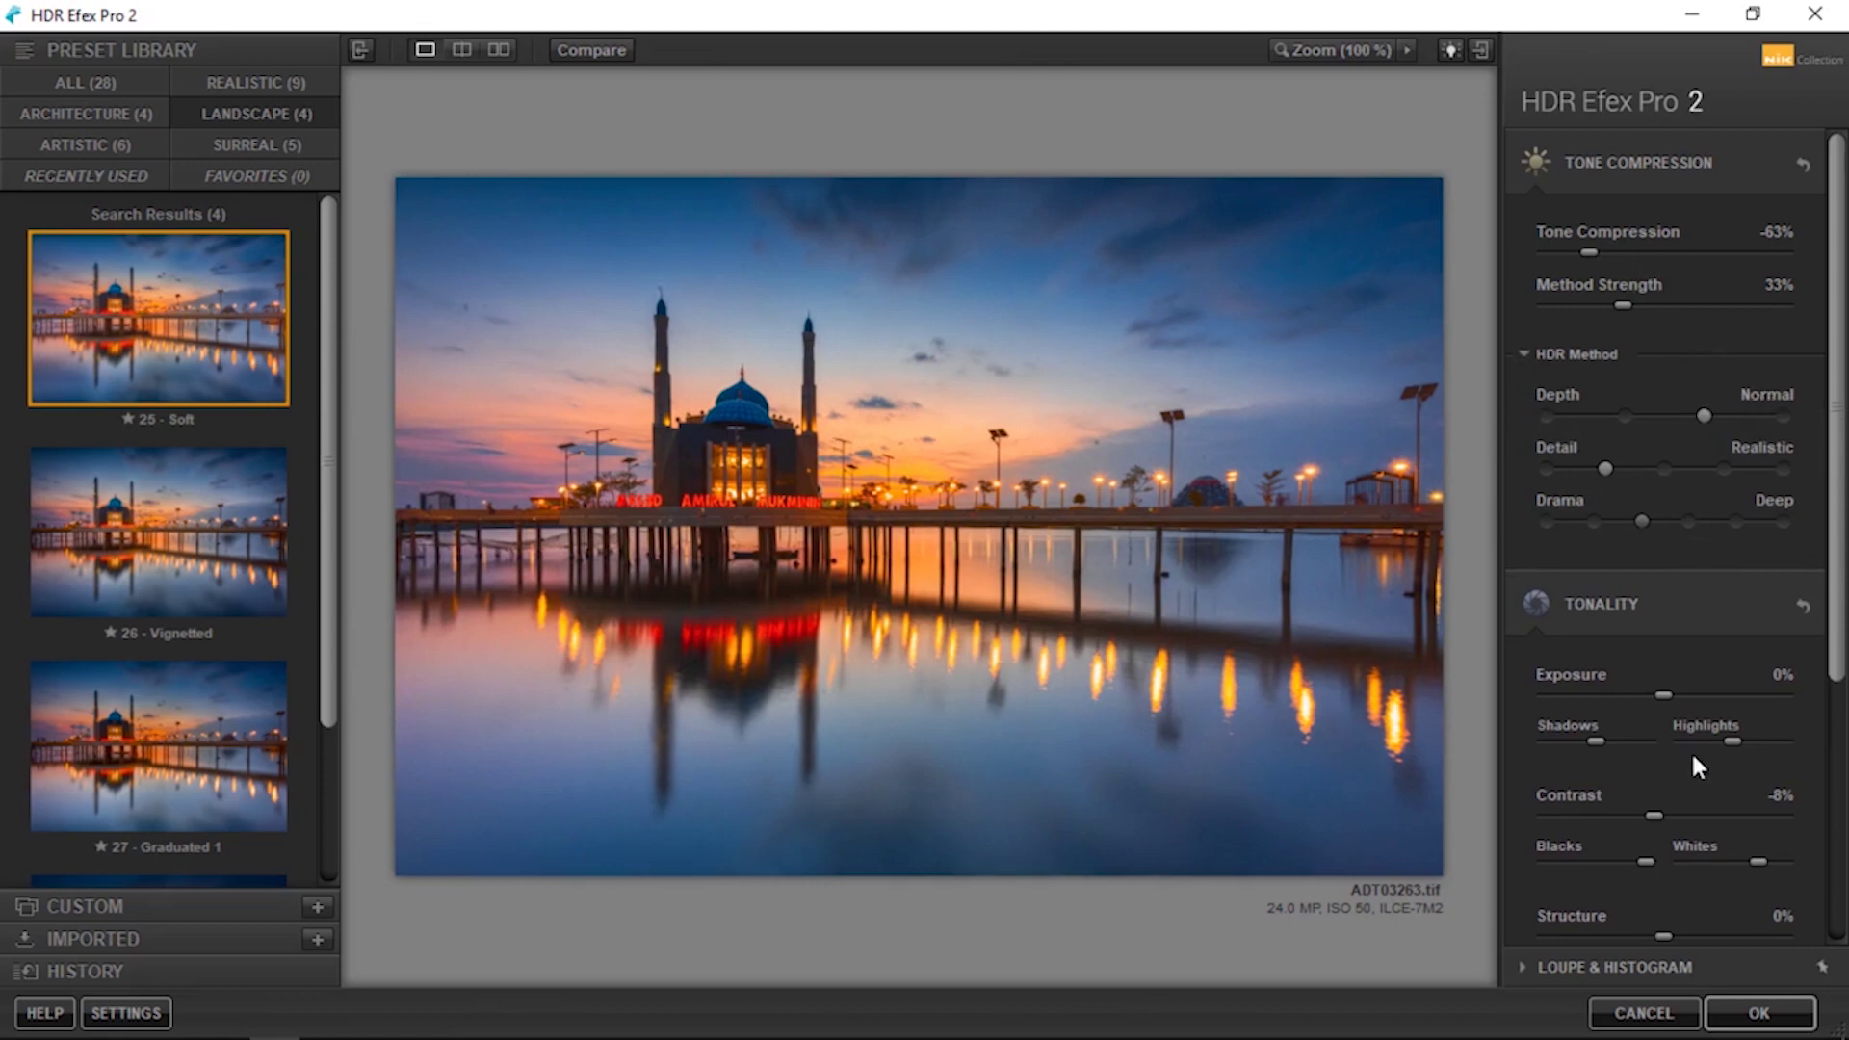
{"action": "scroll", "coordinate": [1692, 749], "scroll_direction": "down", "scroll_amount": 1}
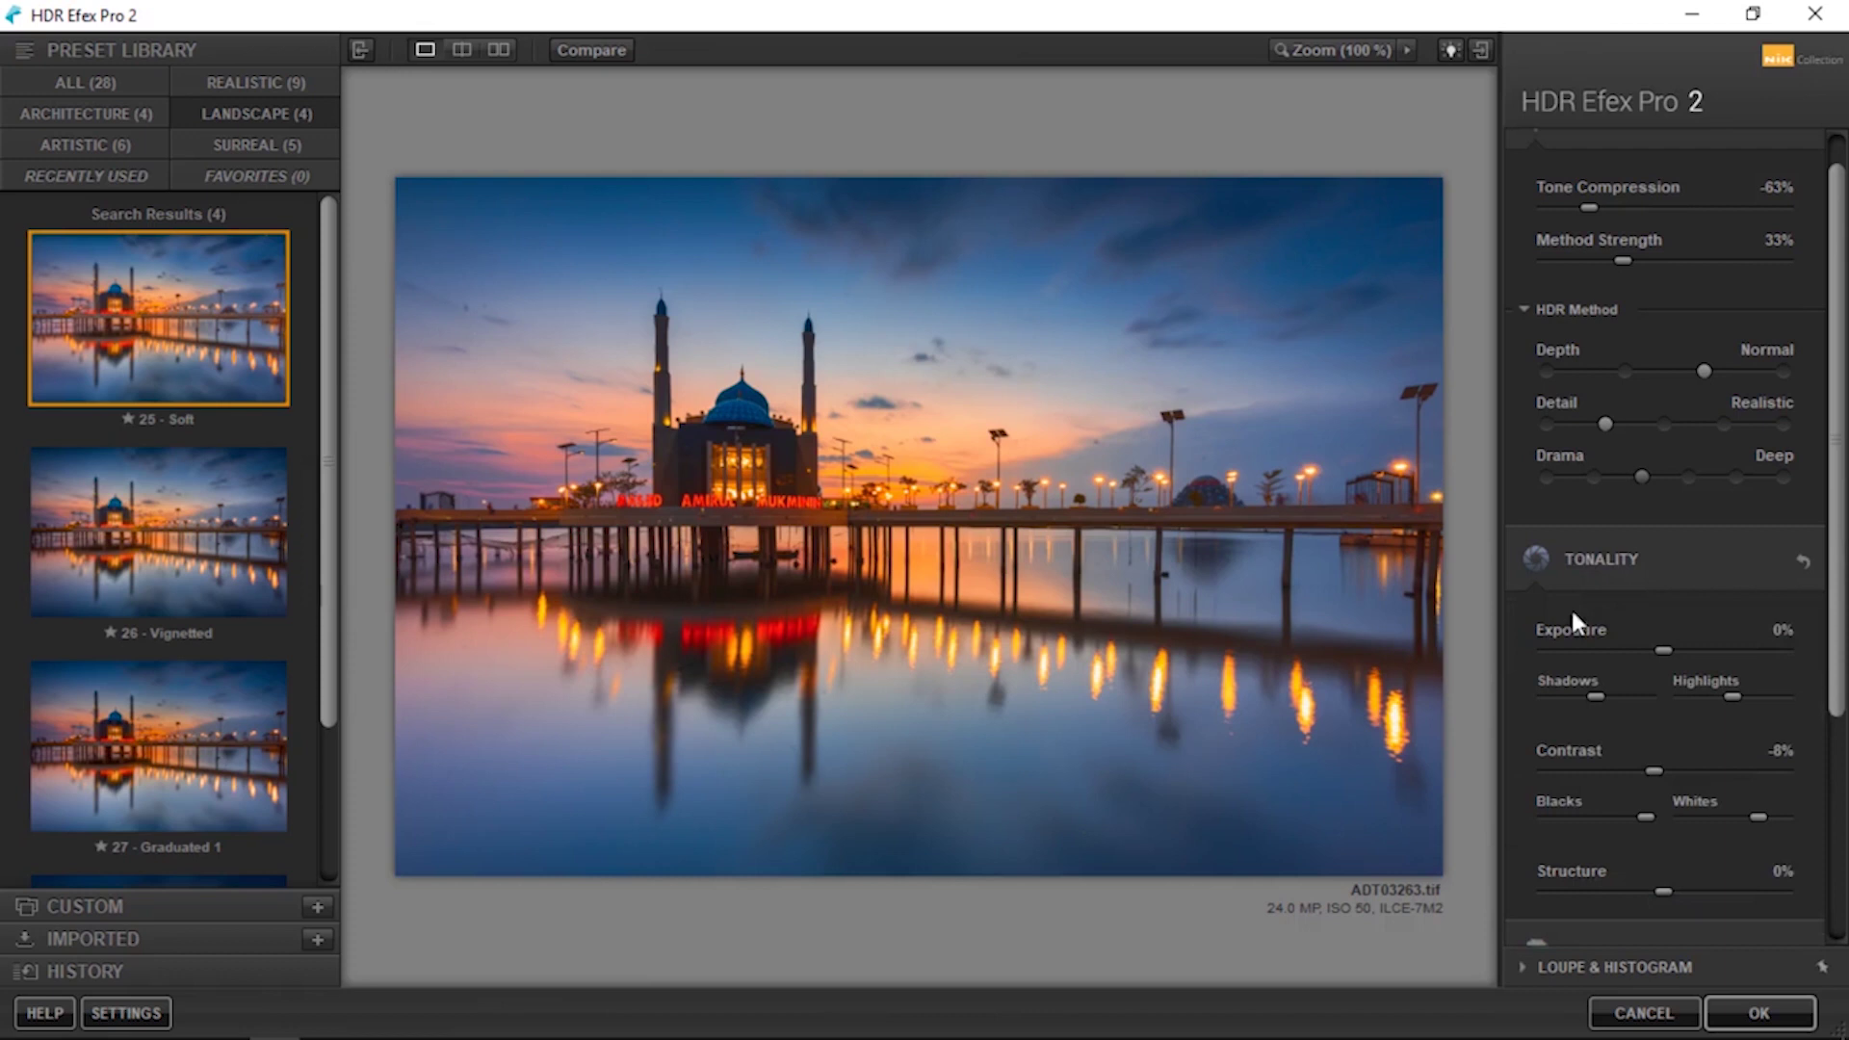
{"action": "scroll", "coordinate": [1637, 694], "scroll_direction": "down", "scroll_amount": 1}
{"action": "double_click", "coordinate": [1647, 736]}
{"action": "double_click", "coordinate": [1758, 734]}
{"action": "double_click", "coordinate": [1664, 690]}
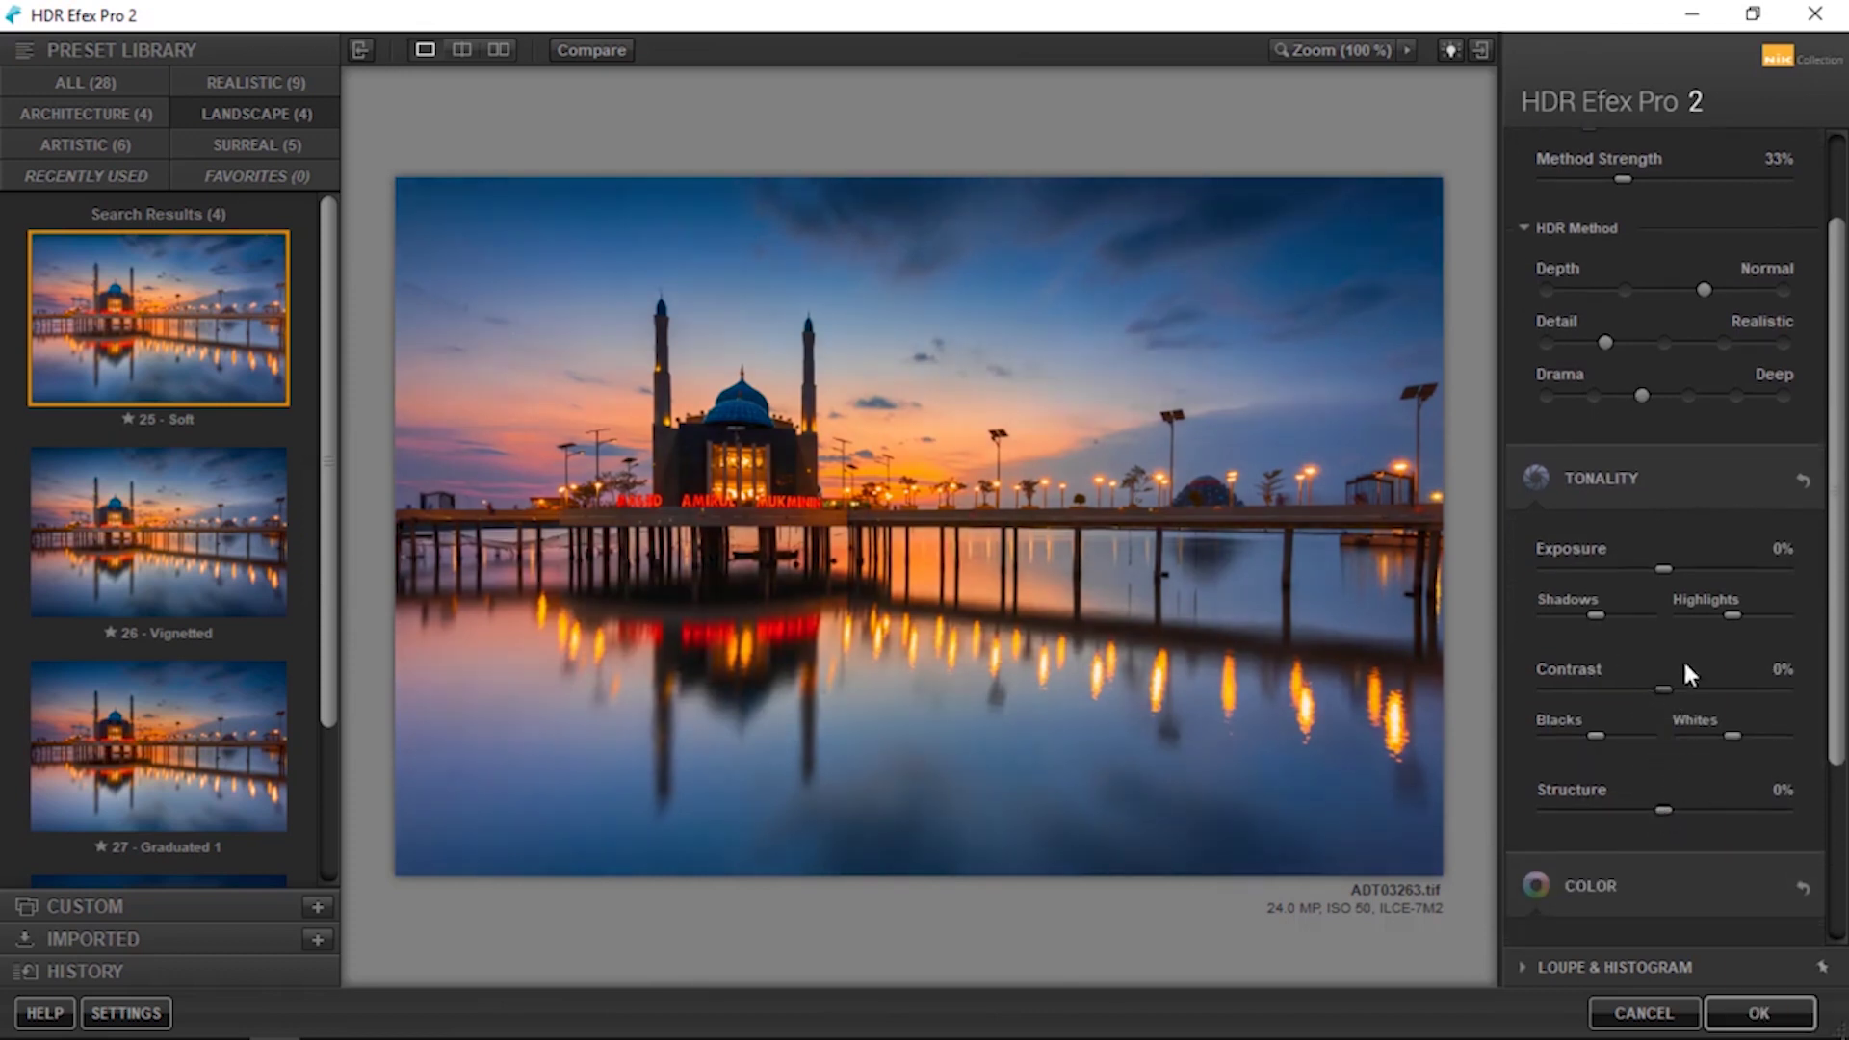
- Raise Structure to 13% and Exposure to 5%, lift the highlights, and apply the filter
{"action": "left_click_drag", "start_coordinate": [1662, 808], "coordinate": [1679, 806]}
{"action": "left_click_drag", "start_coordinate": [1665, 569], "coordinate": [1670, 567]}
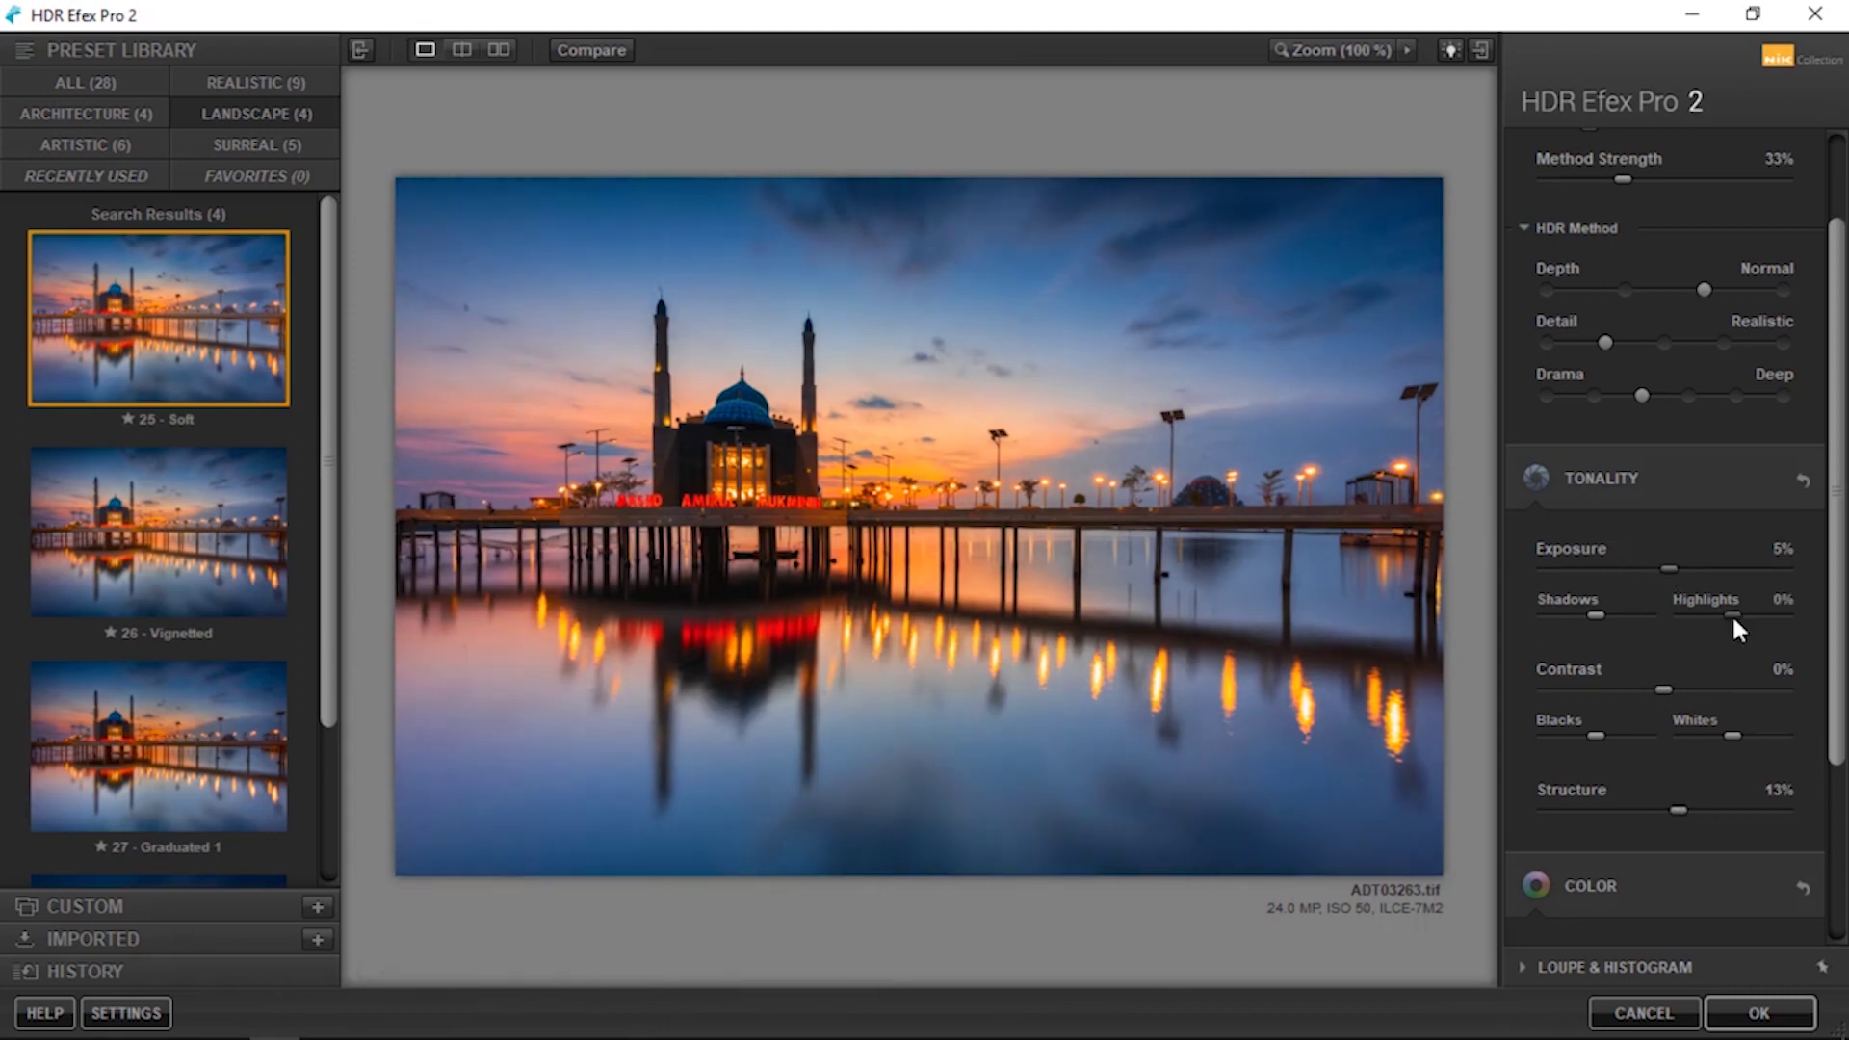
{"action": "left_click_drag", "start_coordinate": [1746, 614], "coordinate": [1775, 614]}
{"action": "left_click", "coordinate": [1738, 1021]}
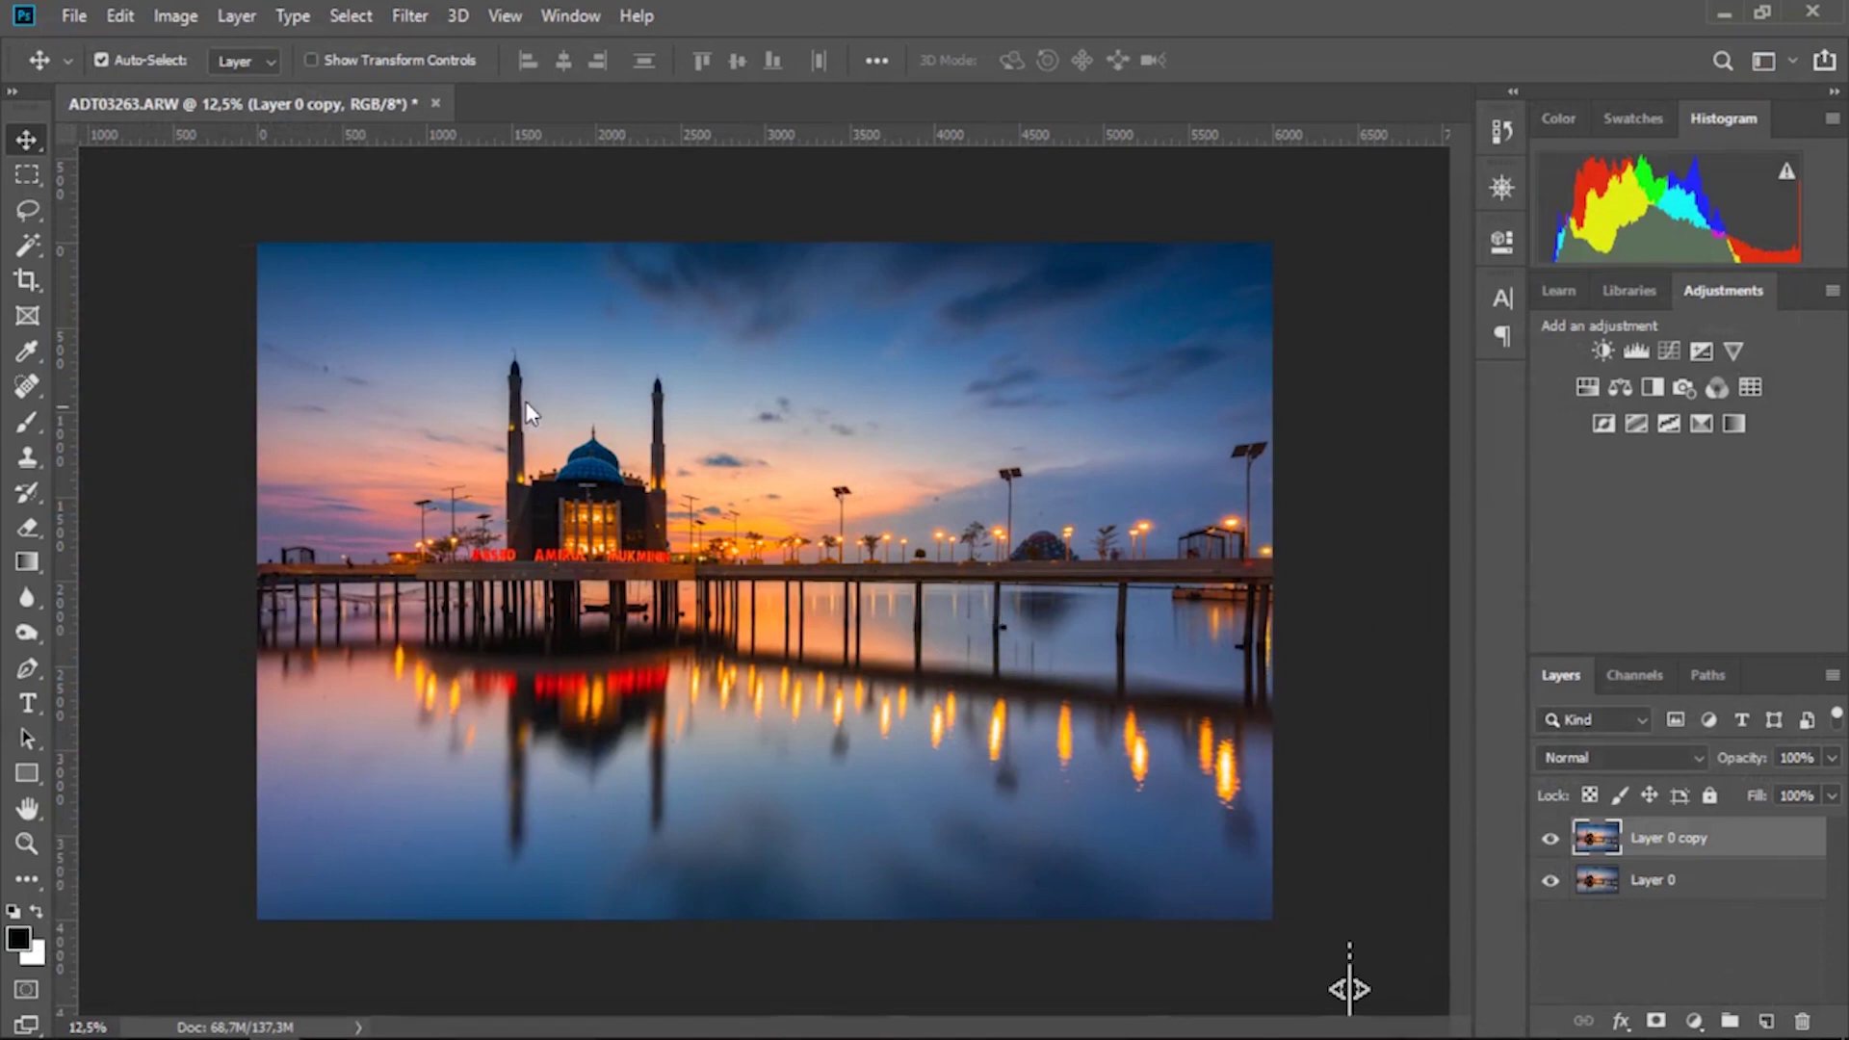
- Compare the photo with and without the HDR layer, then set its opacity to 65%
{"action": "left_click", "coordinate": [1557, 836]}
{"action": "left_click", "coordinate": [1552, 838]}
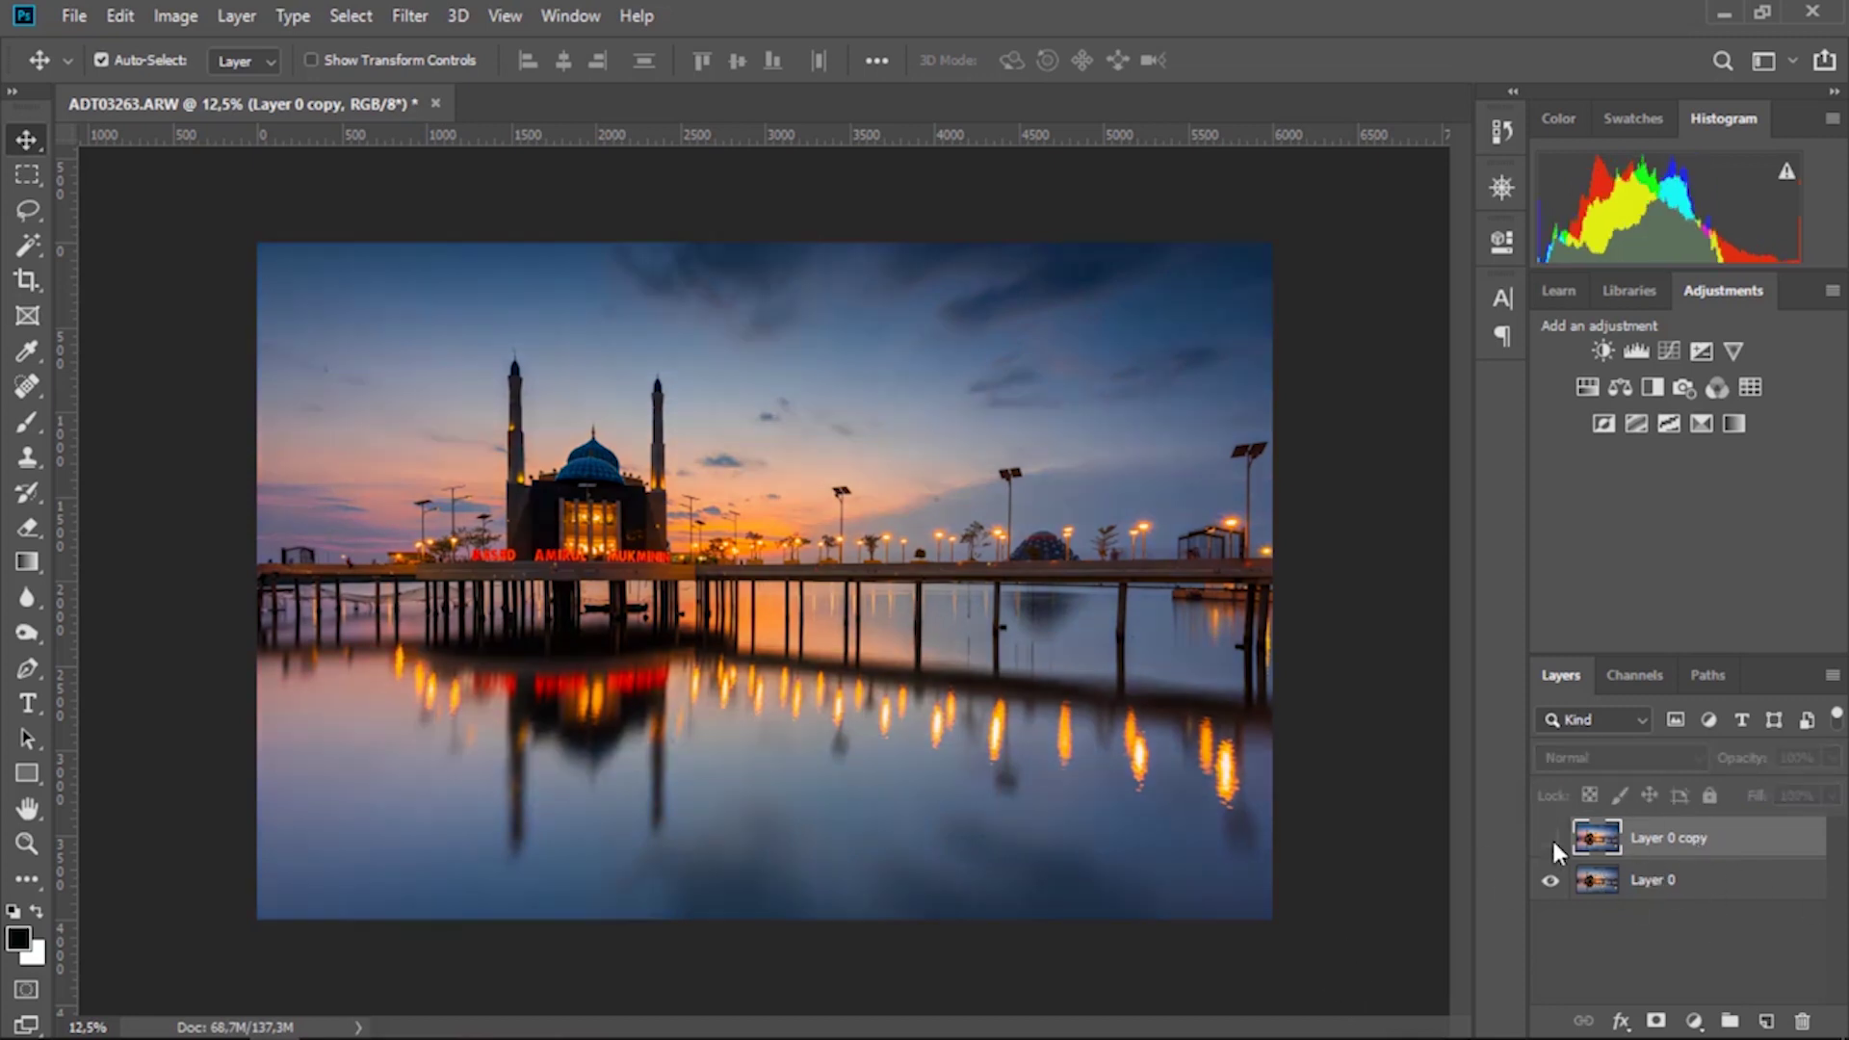
{"action": "left_click", "coordinate": [1832, 758]}
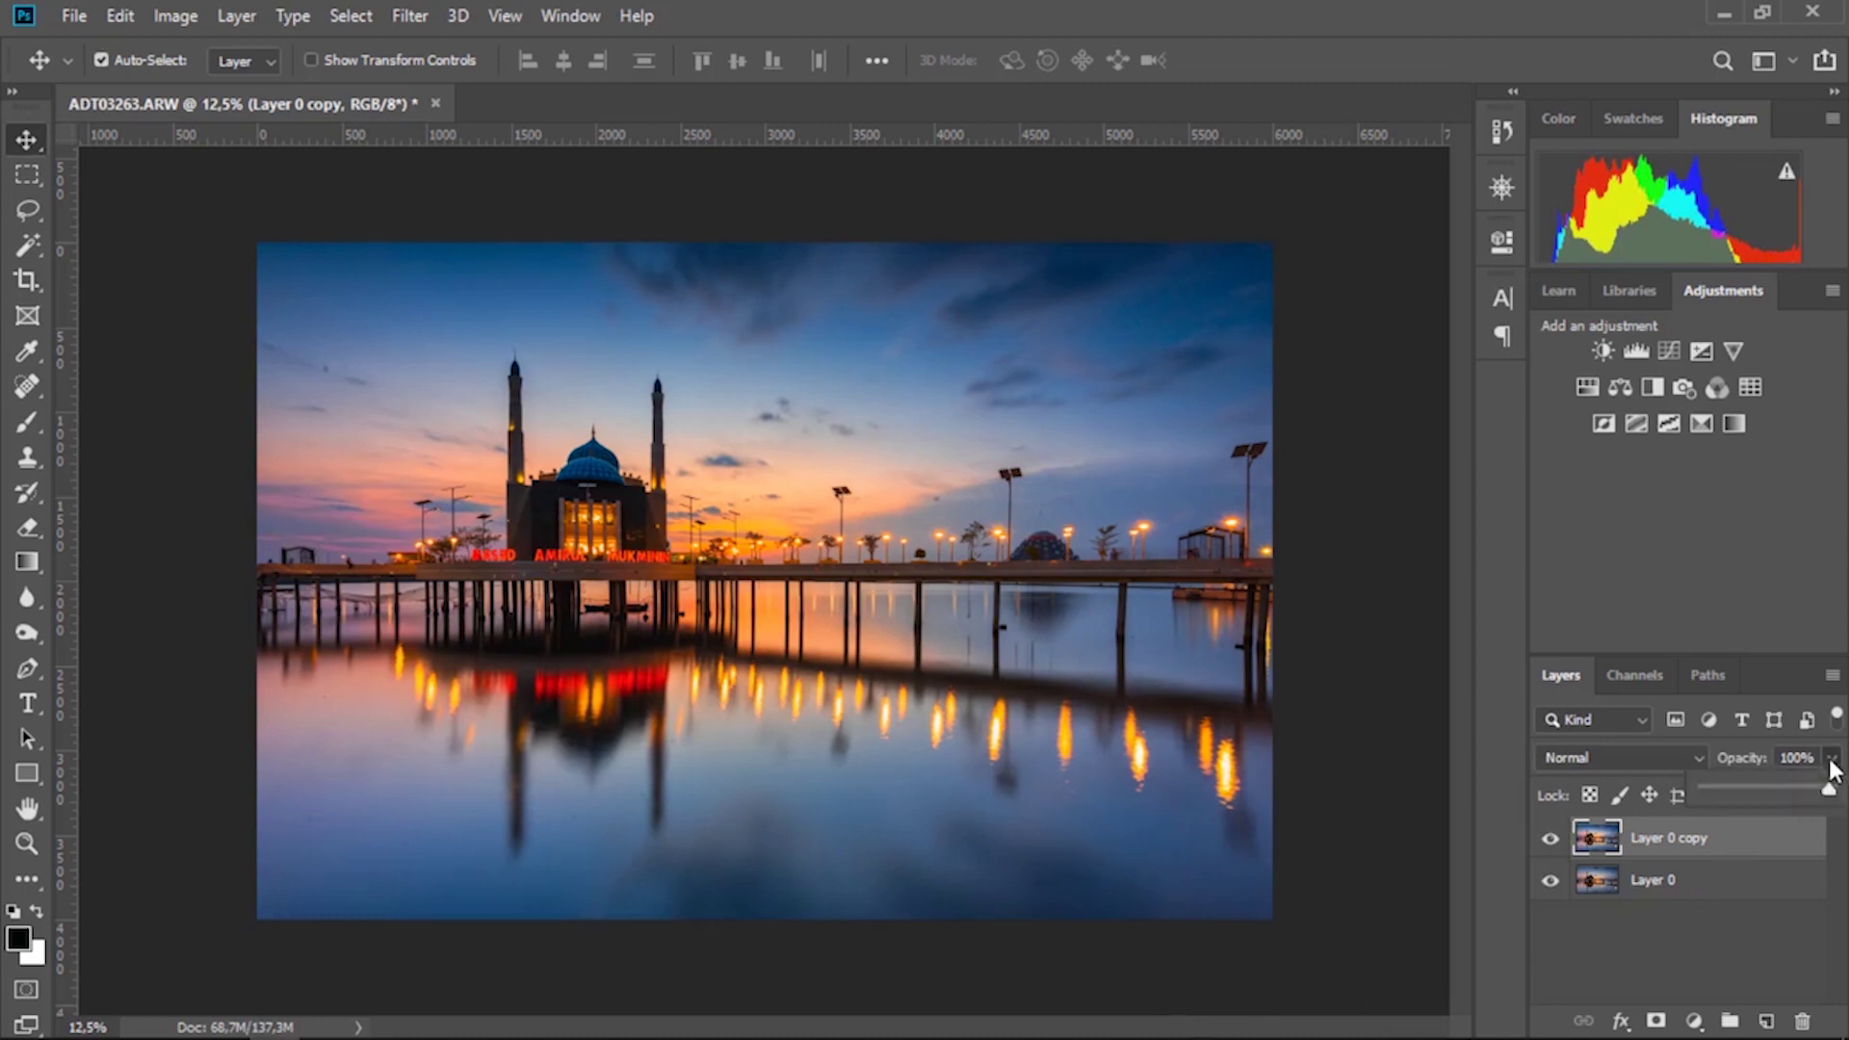
{"action": "mouse_move", "coordinate": [1829, 790]}
{"action": "left_mouse_down"}
{"action": "mouse_move", "coordinate": [1665, 819]}
{"action": "mouse_move", "coordinate": [1732, 820]}
{"action": "left_mouse_up"}
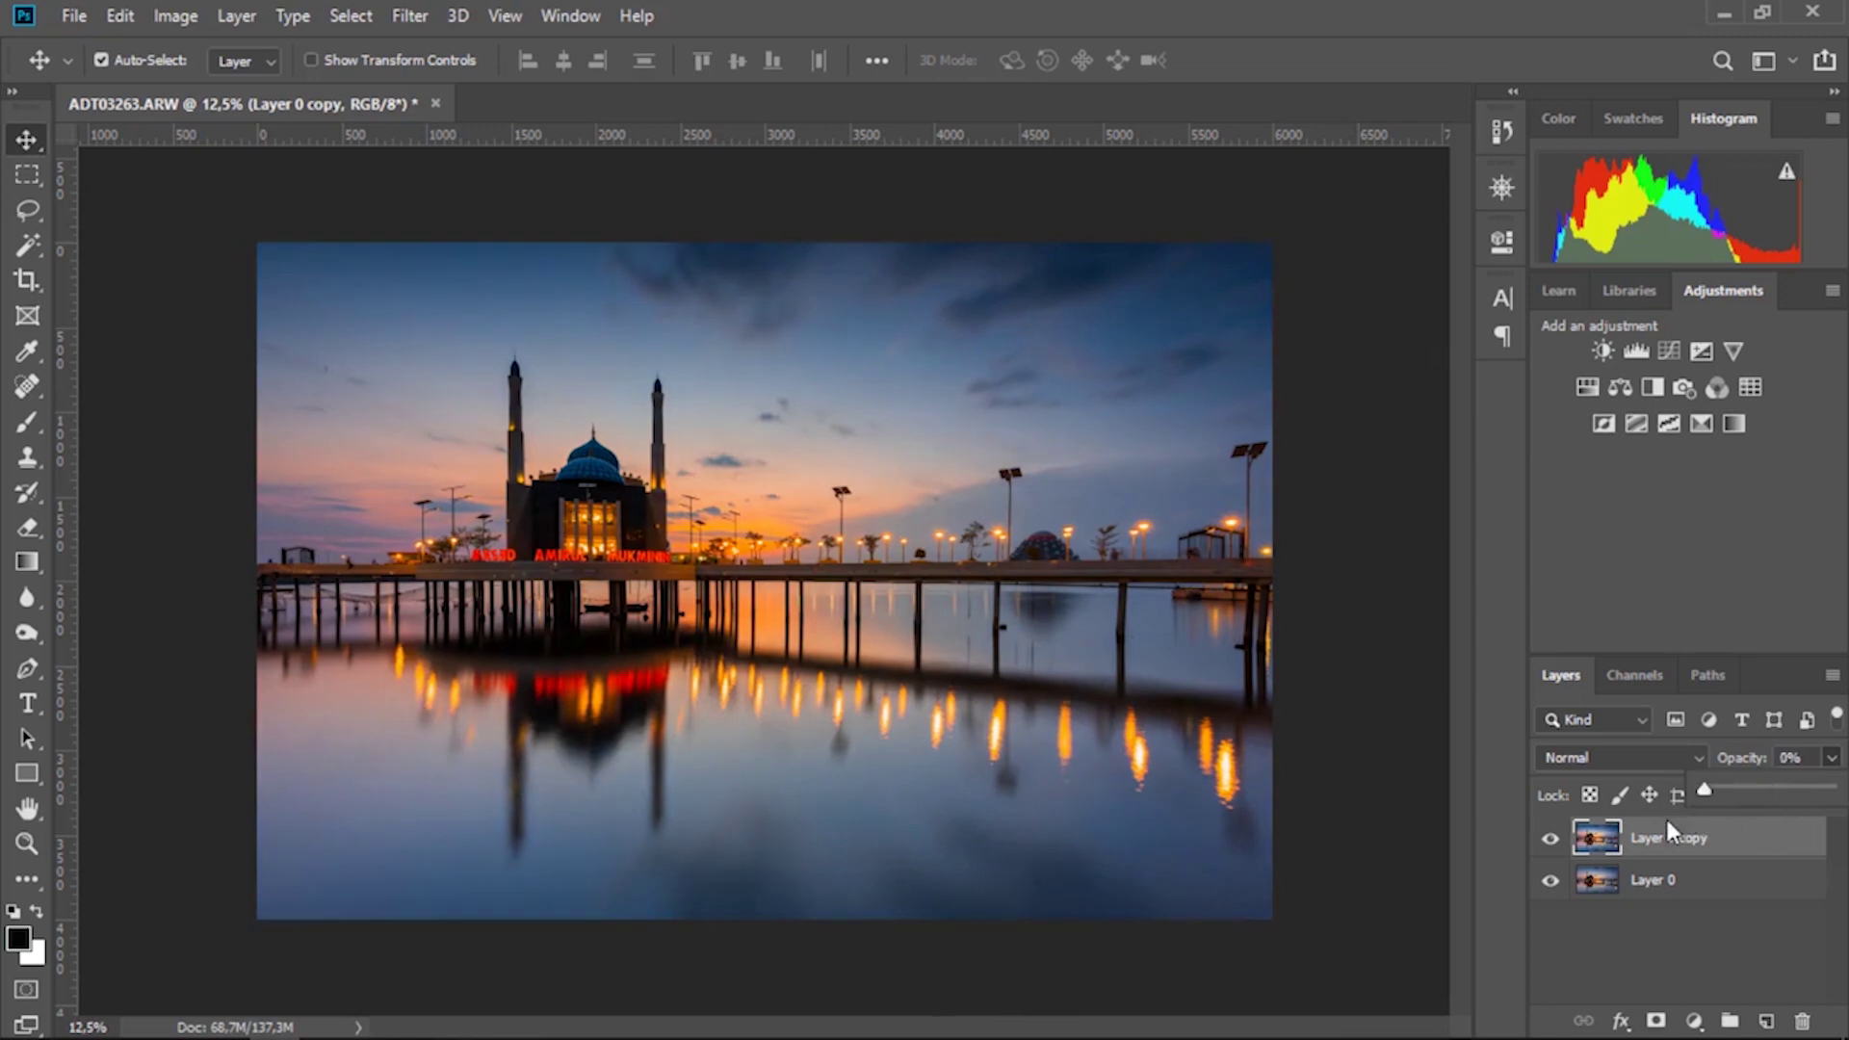
{"action": "left_click_drag", "start_coordinate": [1784, 809], "coordinate": [1768, 805]}
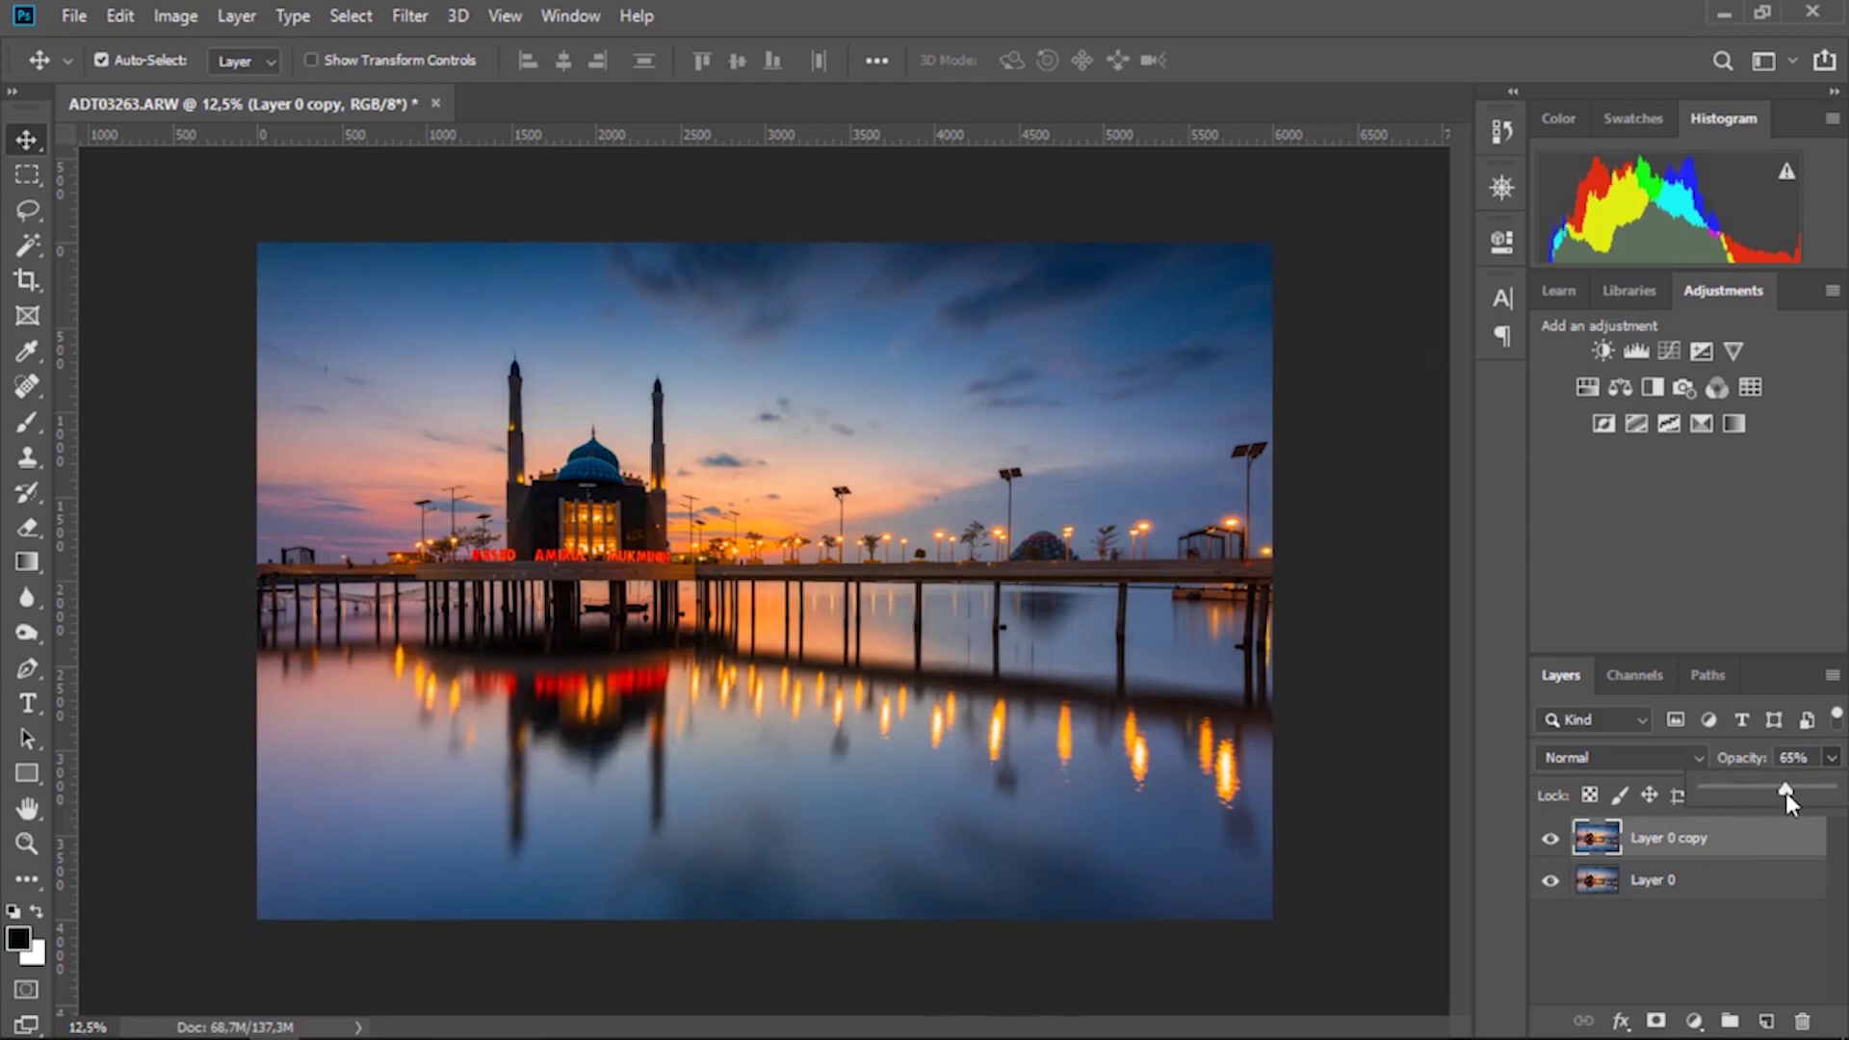
{"action": "left_click", "coordinate": [1766, 831]}
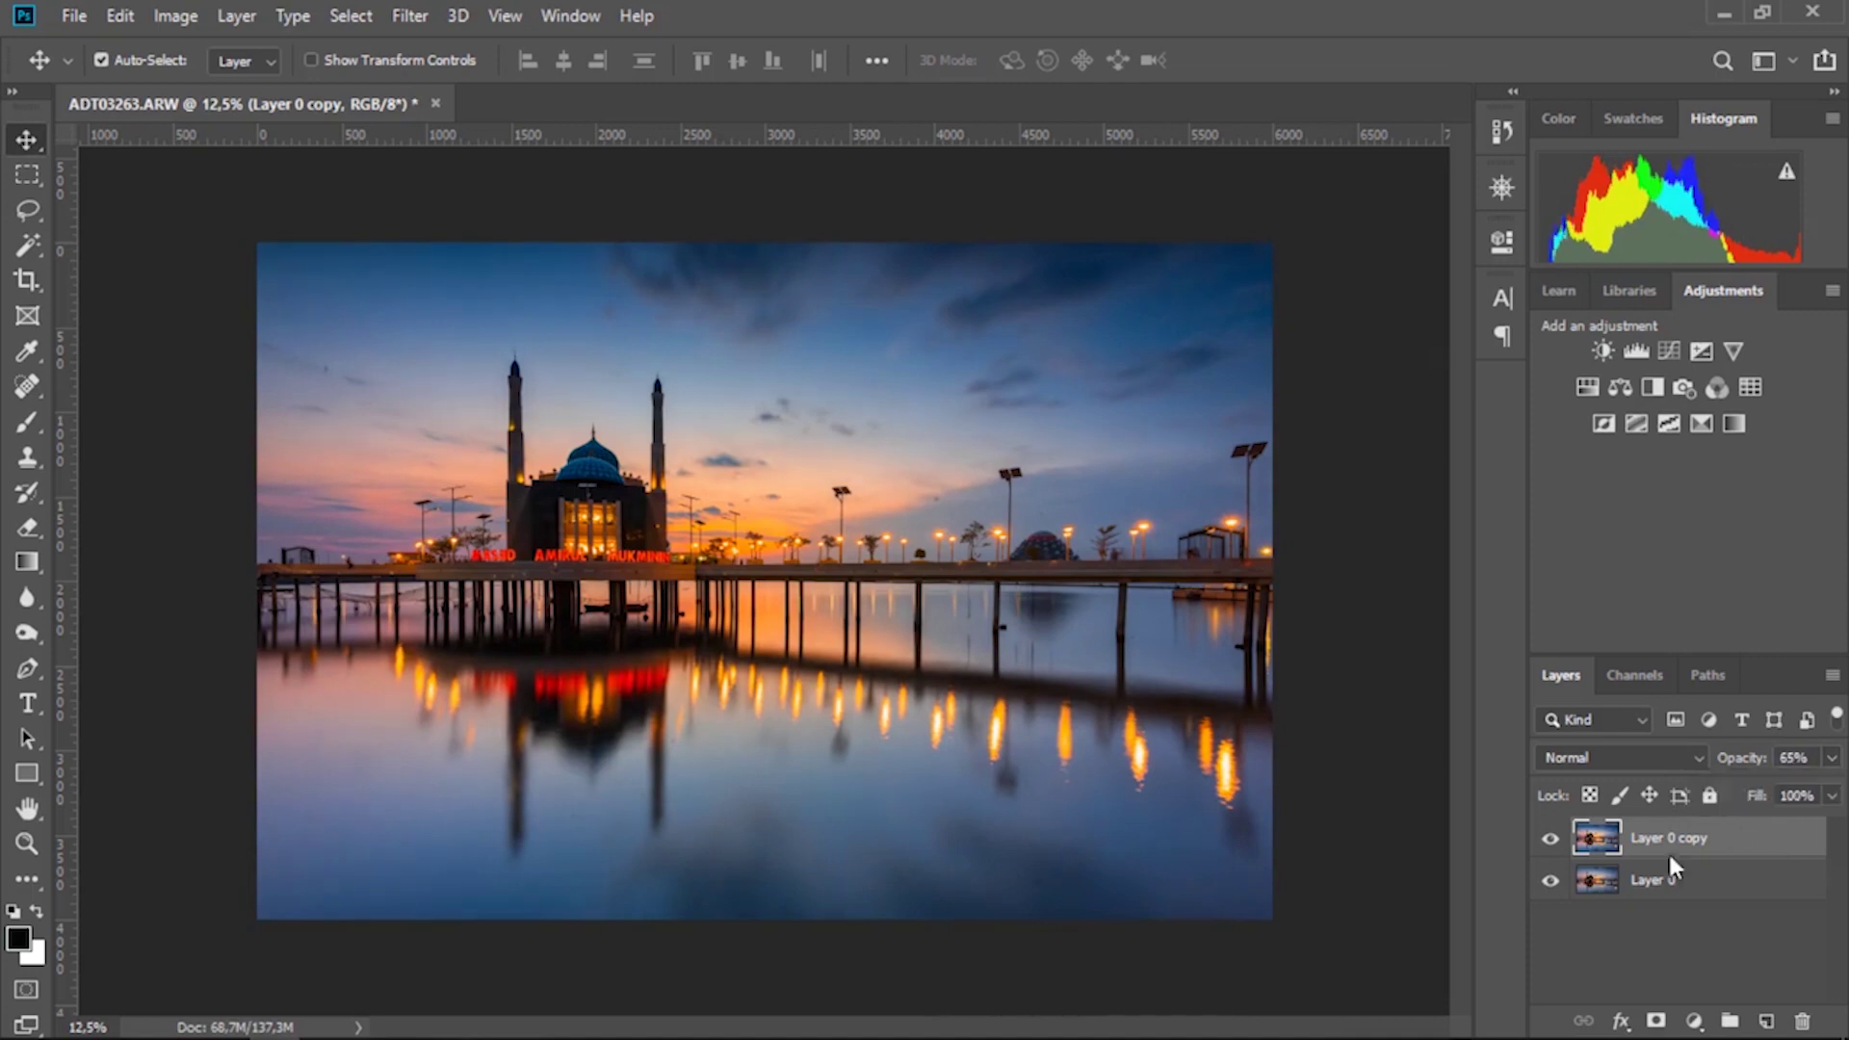
- Merge Layer 0 copy down into Layer 0 and zoom in on the right-hand sky and lamps
{"action": "right_click", "coordinate": [1782, 854]}
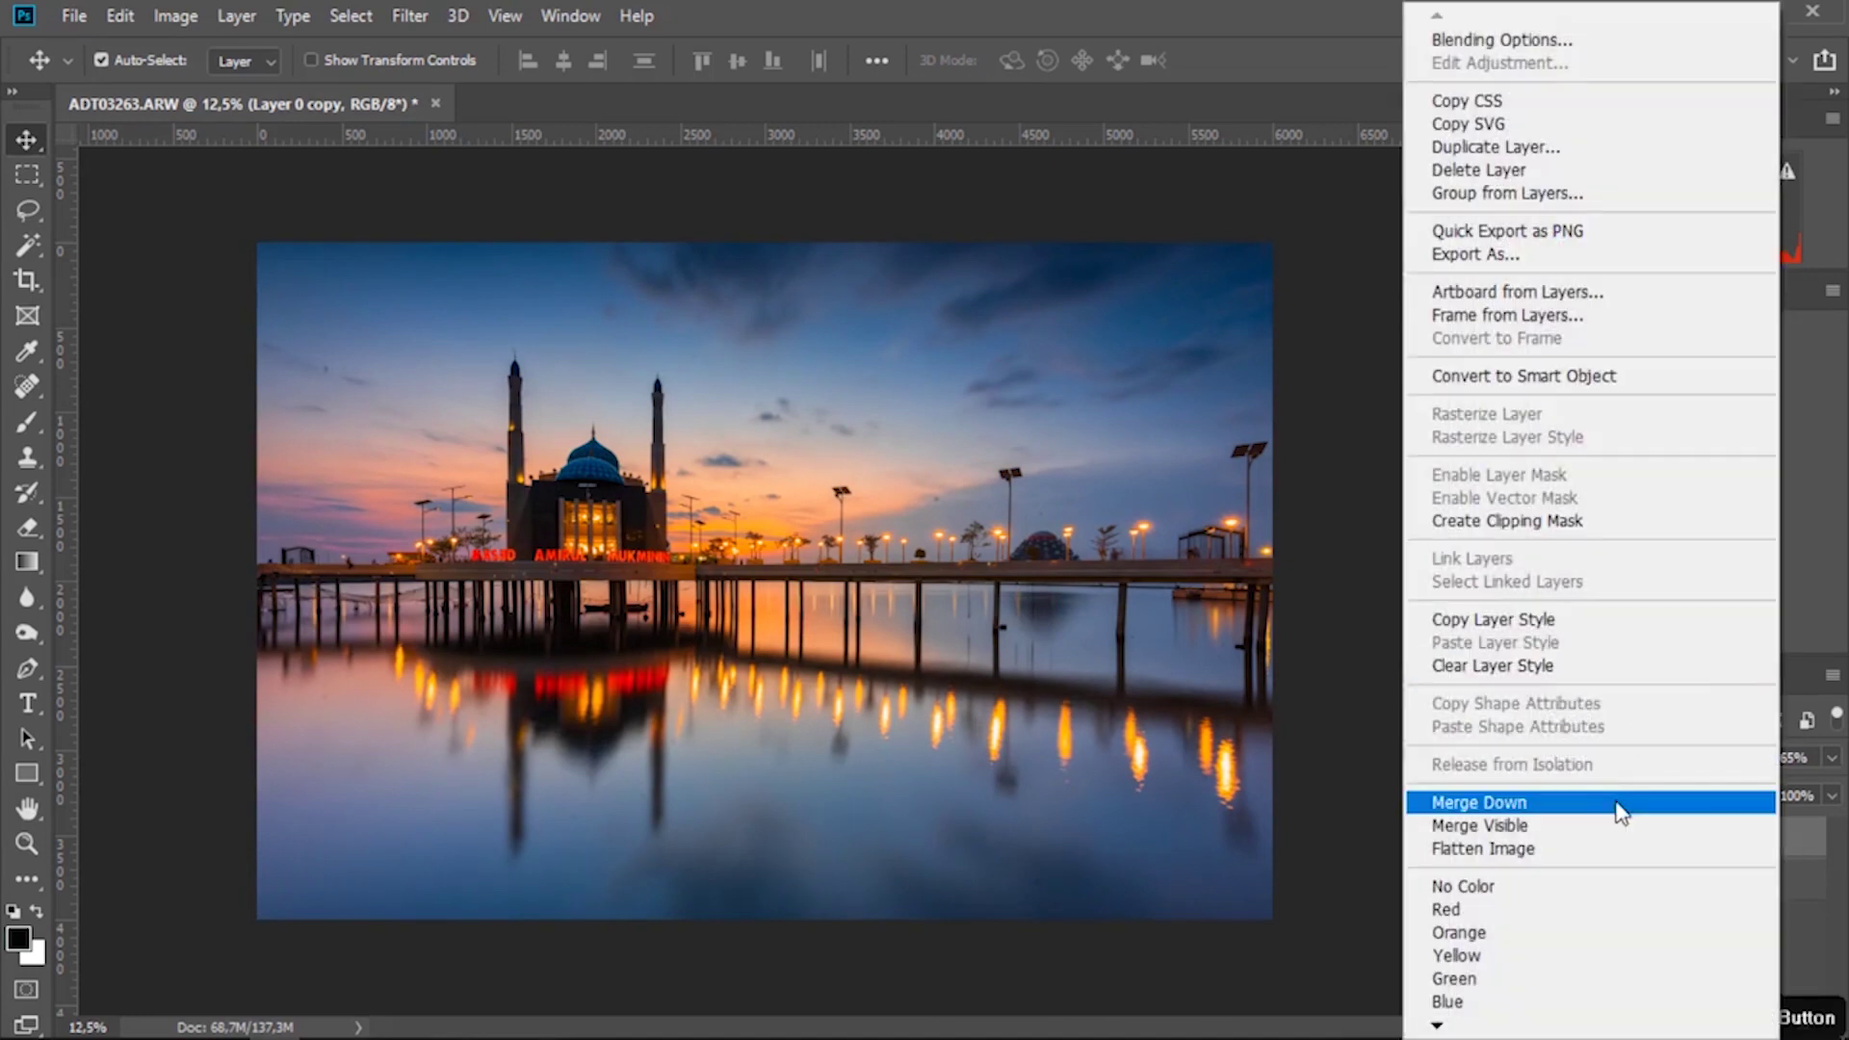
{"action": "left_click", "coordinate": [1618, 809]}
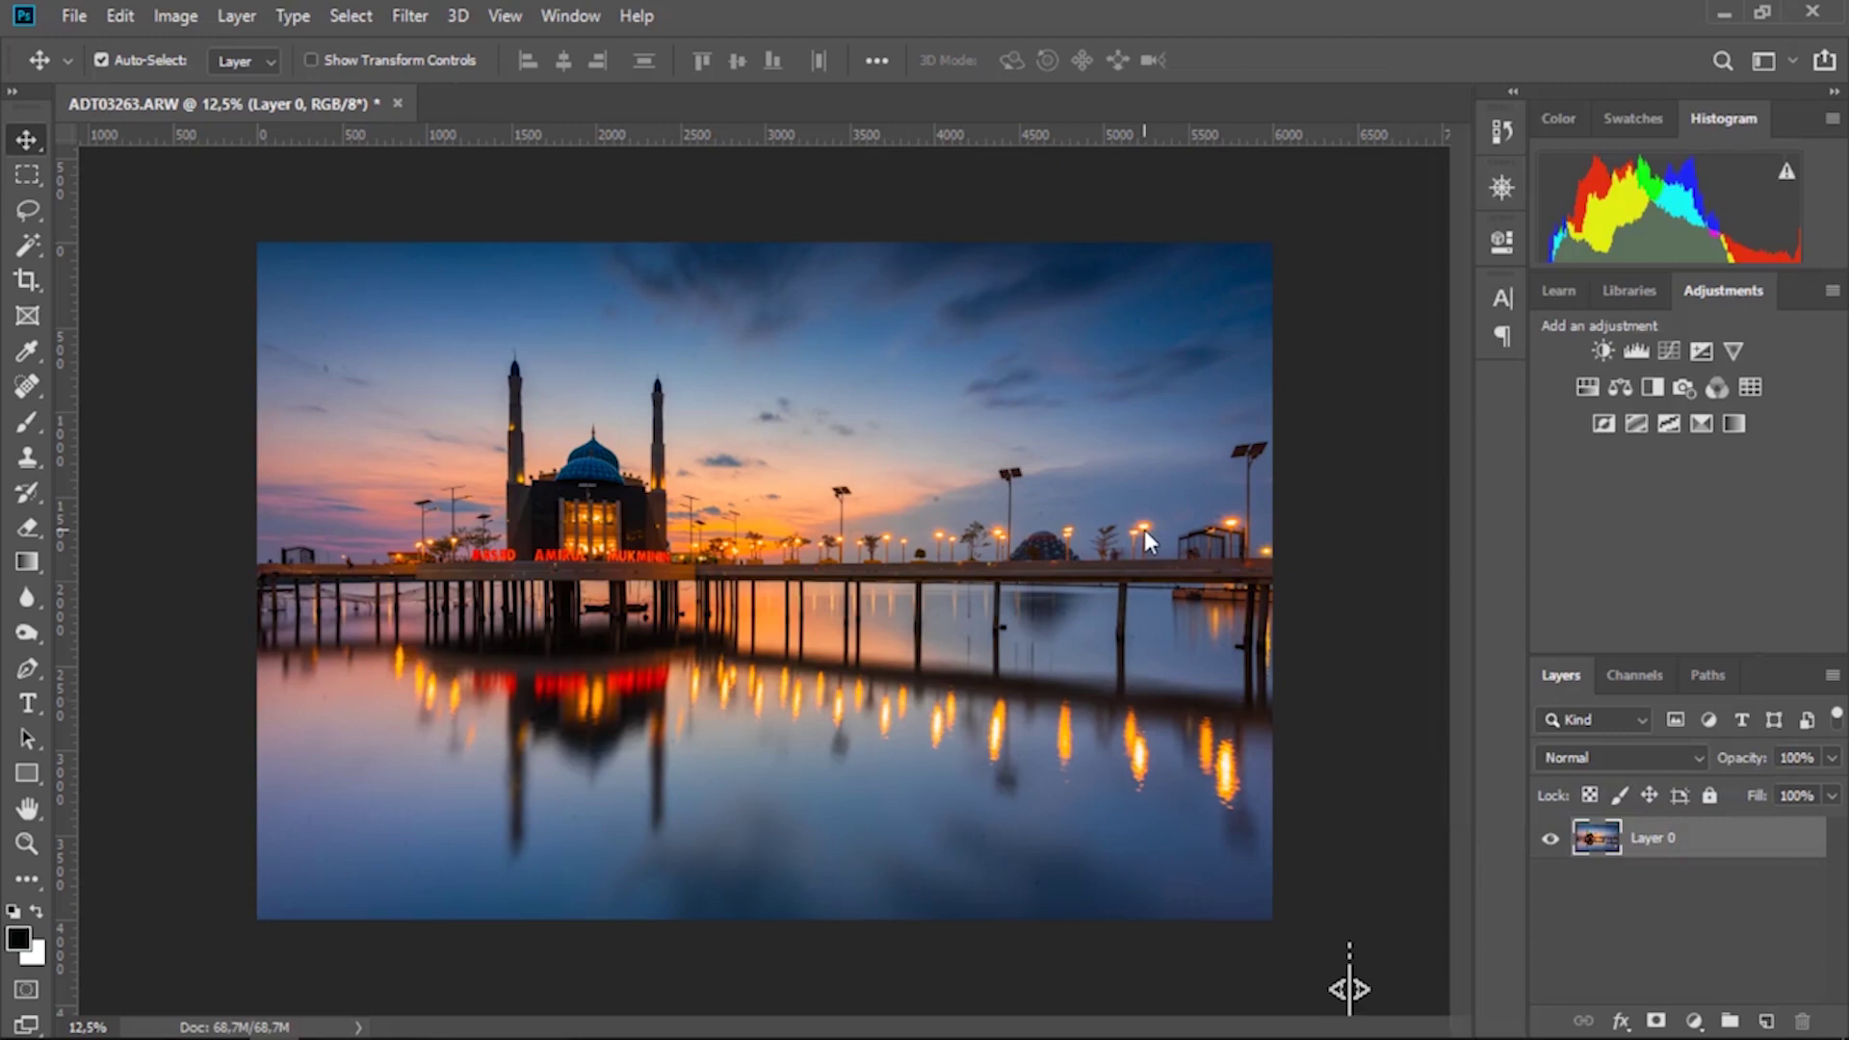
{"action": "scroll", "coordinate": [1144, 530], "scroll_direction": "up", "scroll_amount": 1}
{"action": "scroll", "coordinate": [1142, 528], "scroll_direction": "up", "scroll_amount": 2}
{"action": "scroll", "coordinate": [1143, 528], "scroll_direction": "up", "scroll_amount": 1}
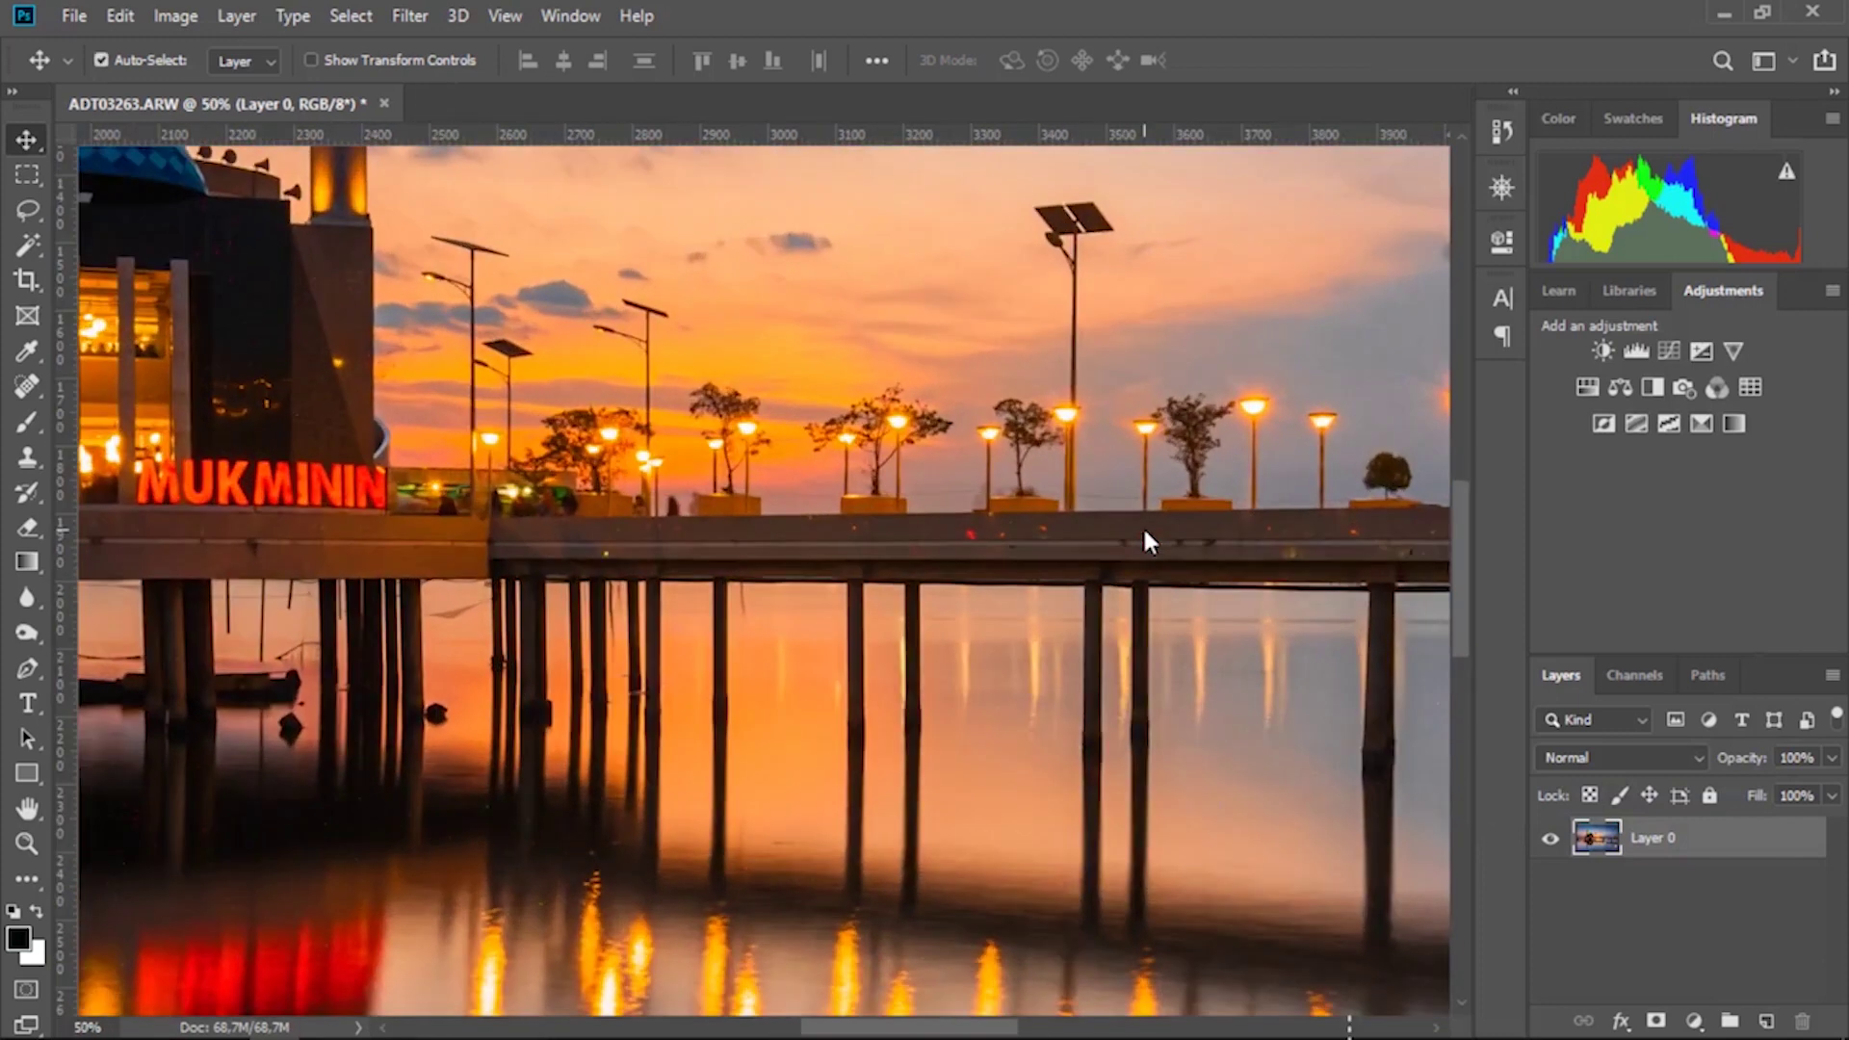
{"action": "left_click_drag", "start_coordinate": [1147, 364], "coordinate": [1214, 784]}
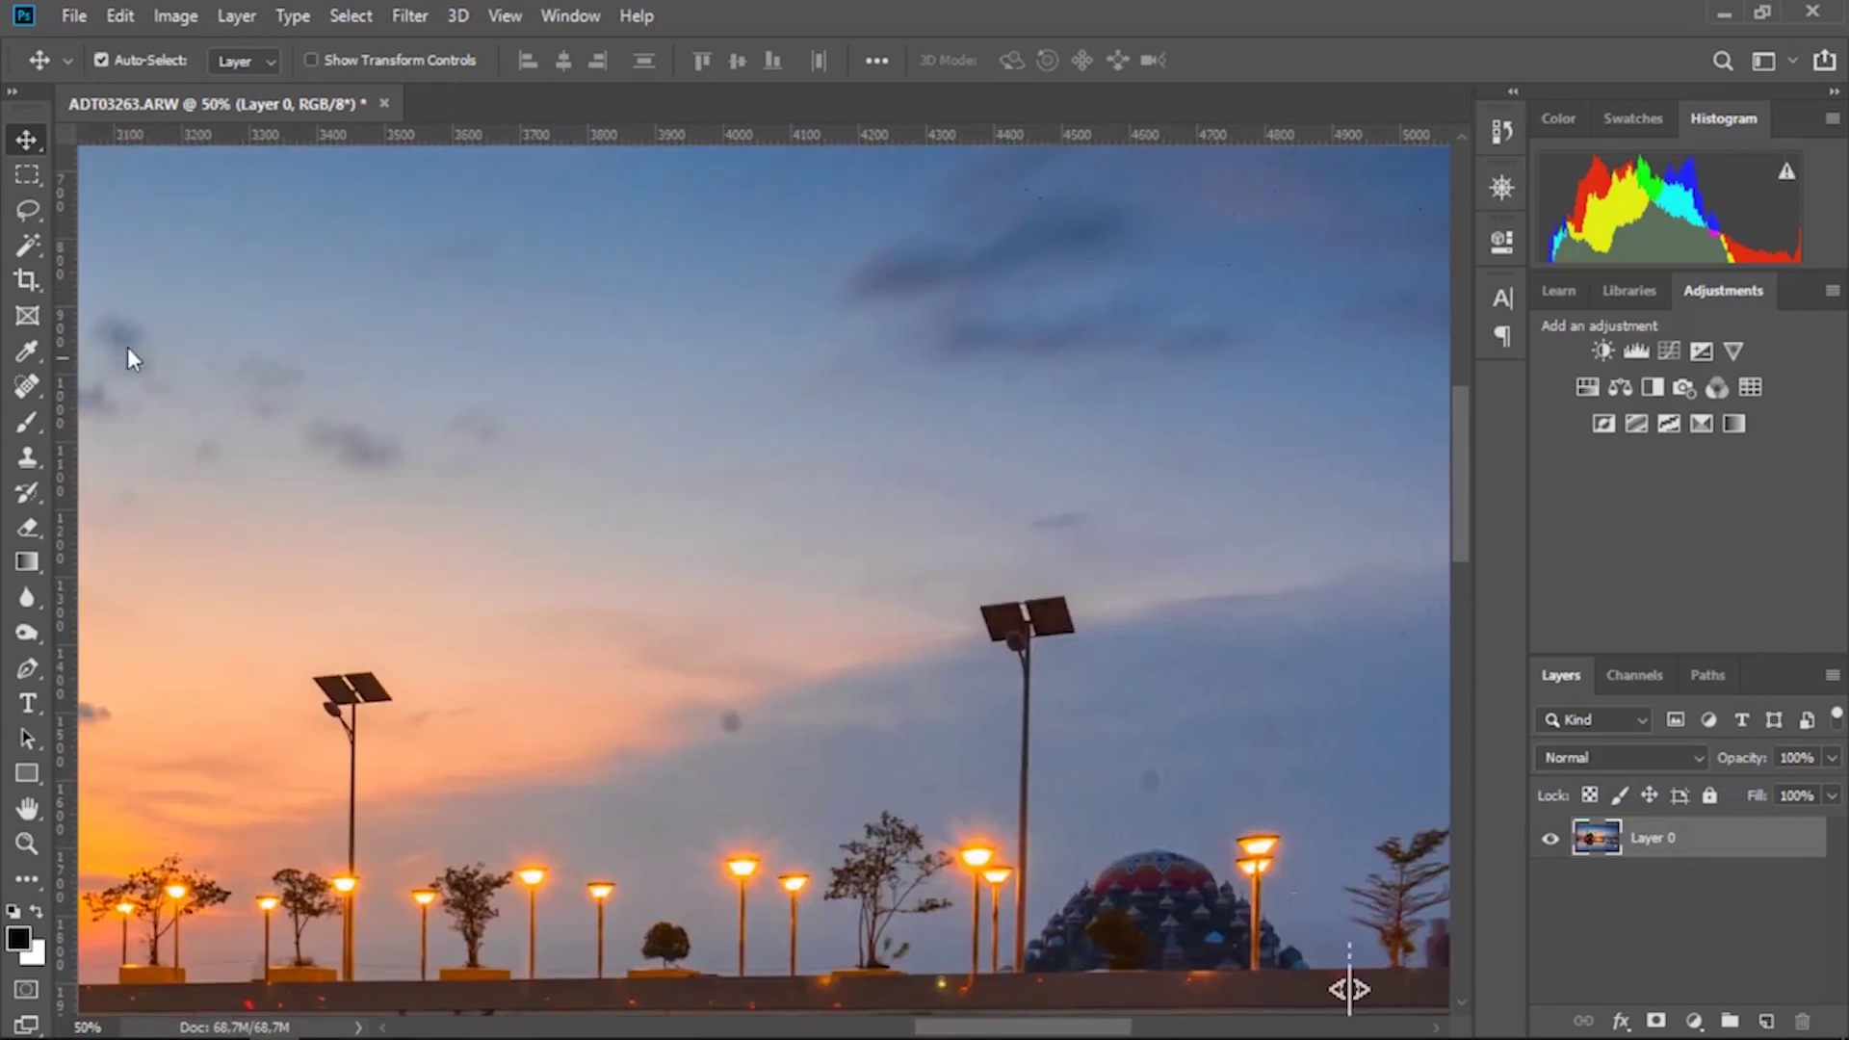
- Spot-heal five dust spots in the sky, including one near the minaret
{"action": "left_click", "coordinate": [21, 390]}
{"action": "left_click", "coordinate": [731, 722]}
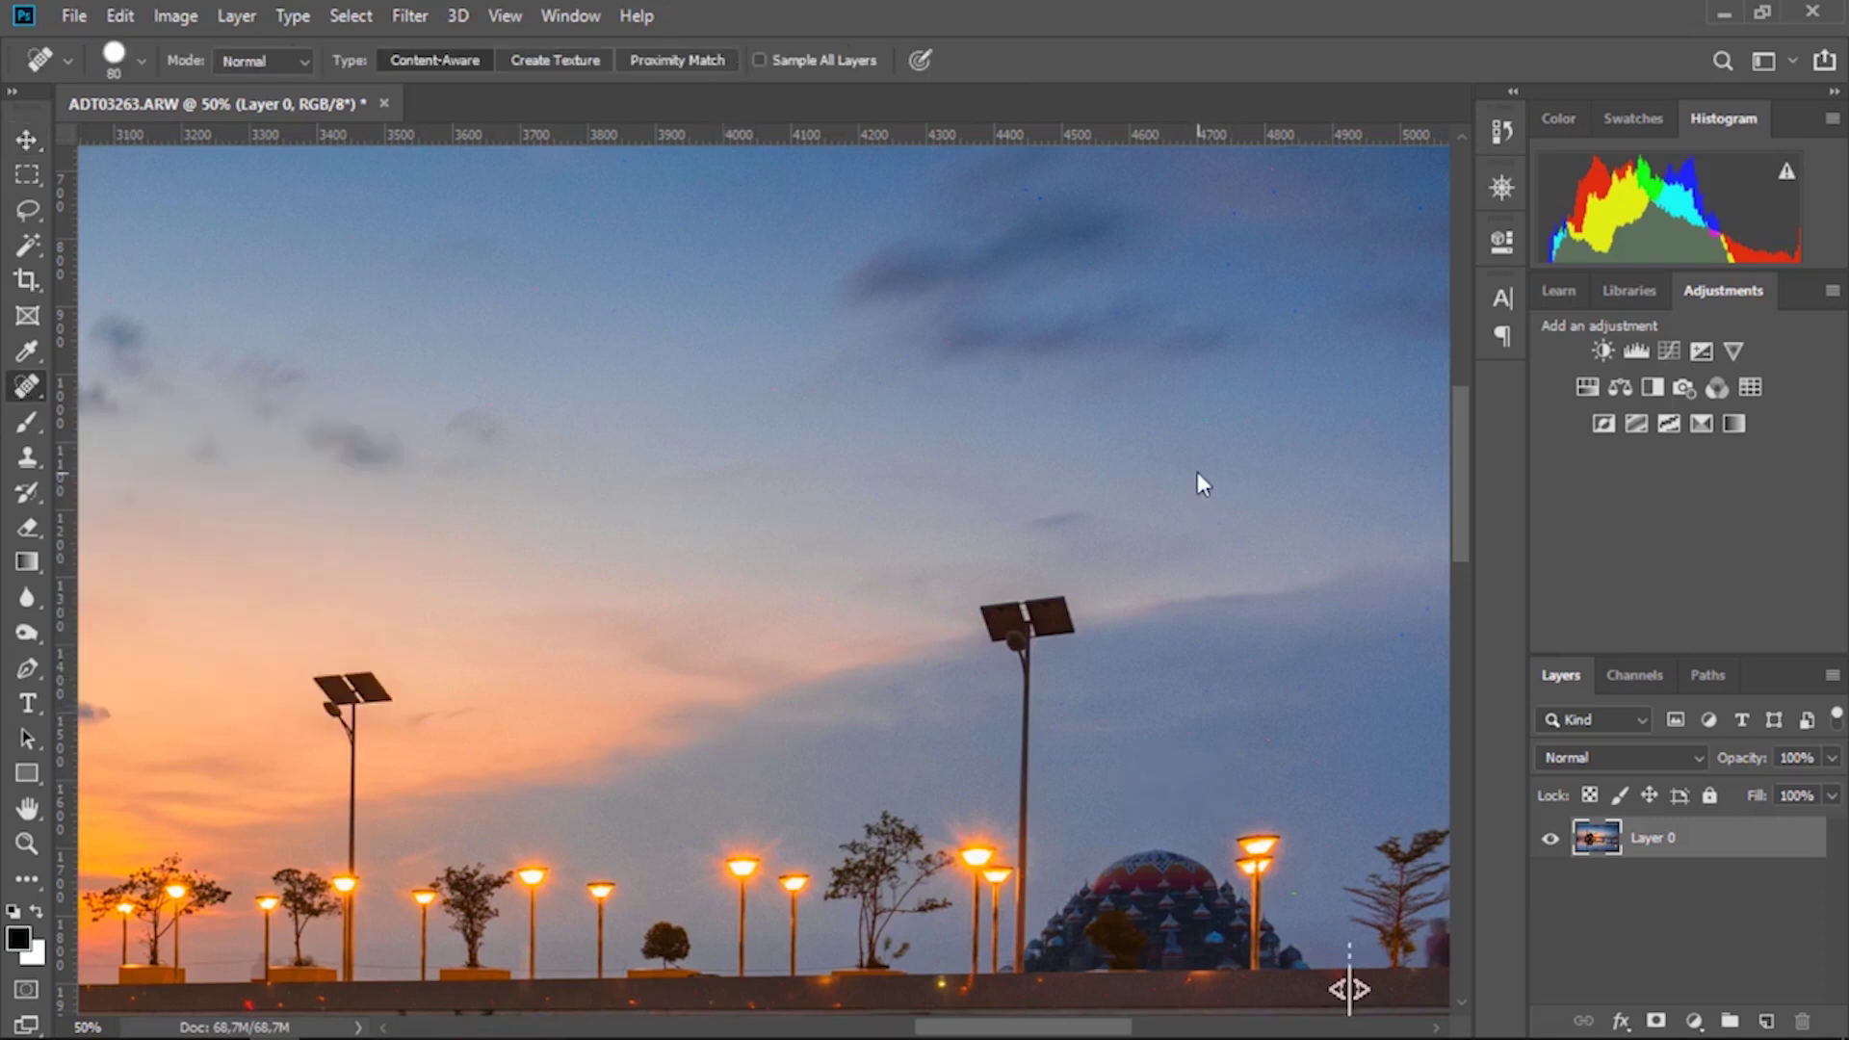
{"action": "scroll", "coordinate": [1199, 472], "scroll_direction": "up", "scroll_amount": 2}
{"action": "scroll", "coordinate": [538, 719], "scroll_direction": "down", "scroll_amount": 2}
{"action": "scroll", "coordinate": [593, 686], "scroll_direction": "left", "scroll_amount": 3}
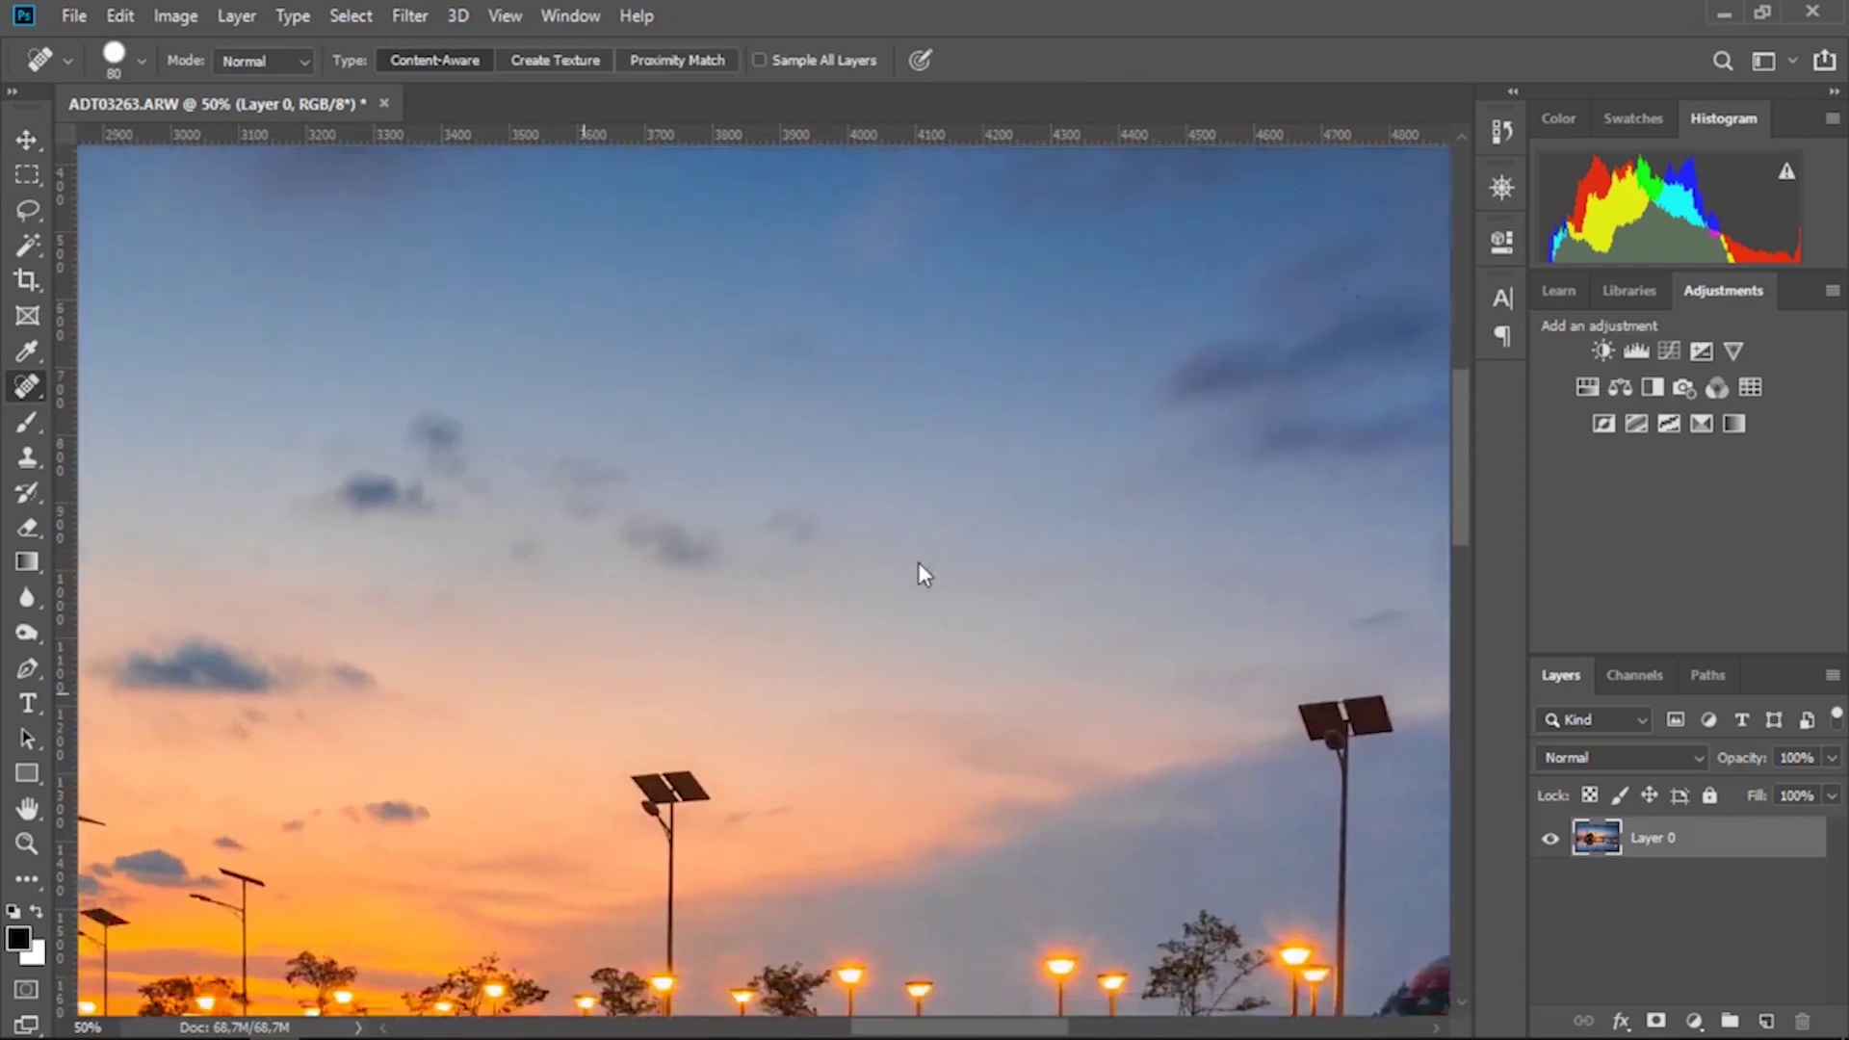
{"action": "scroll", "coordinate": [922, 571], "scroll_direction": "left", "scroll_amount": 3}
{"action": "scroll", "coordinate": [445, 632], "scroll_direction": "left", "scroll_amount": 3}
{"action": "scroll", "coordinate": [1033, 690], "scroll_direction": "up", "scroll_amount": 1}
{"action": "left_click", "coordinate": [961, 485]}
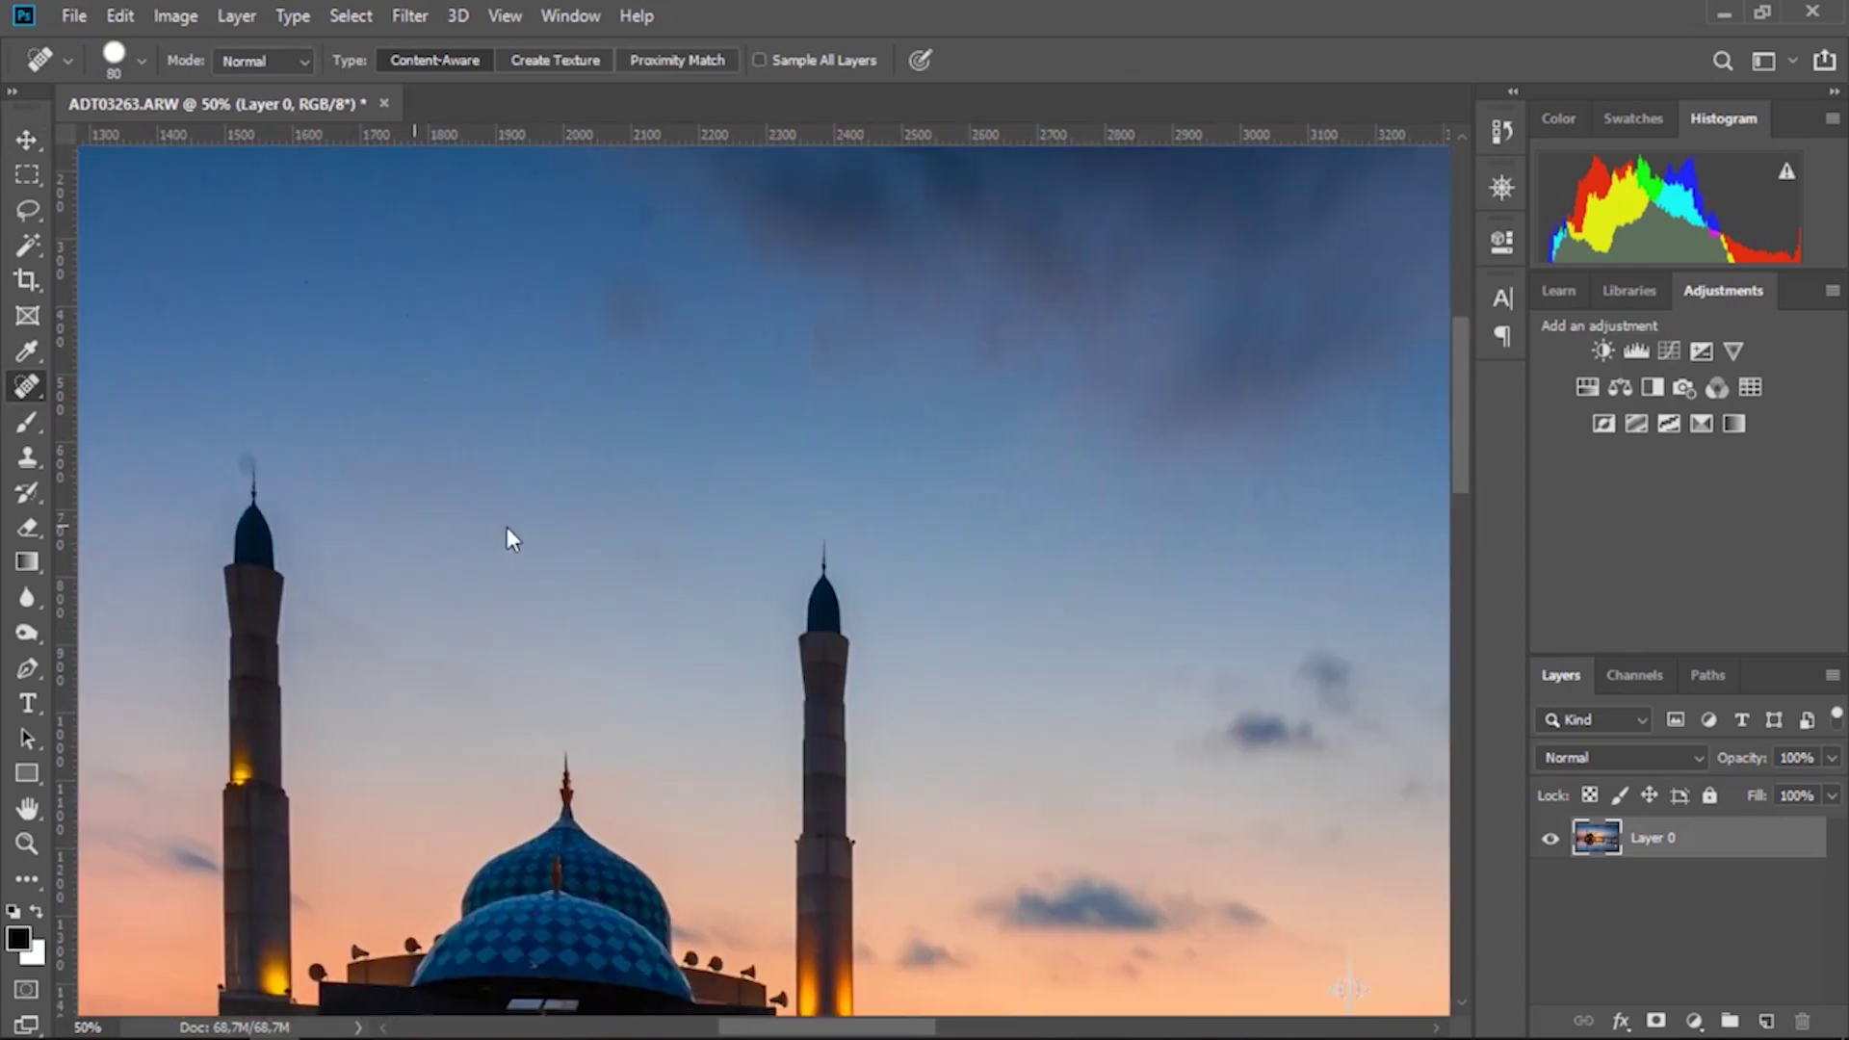
{"action": "scroll", "coordinate": [660, 467], "scroll_direction": "left", "scroll_amount": 1}
{"action": "left_click", "coordinate": [789, 217]}
{"action": "scroll", "coordinate": [665, 434], "scroll_direction": "left", "scroll_amount": 2}
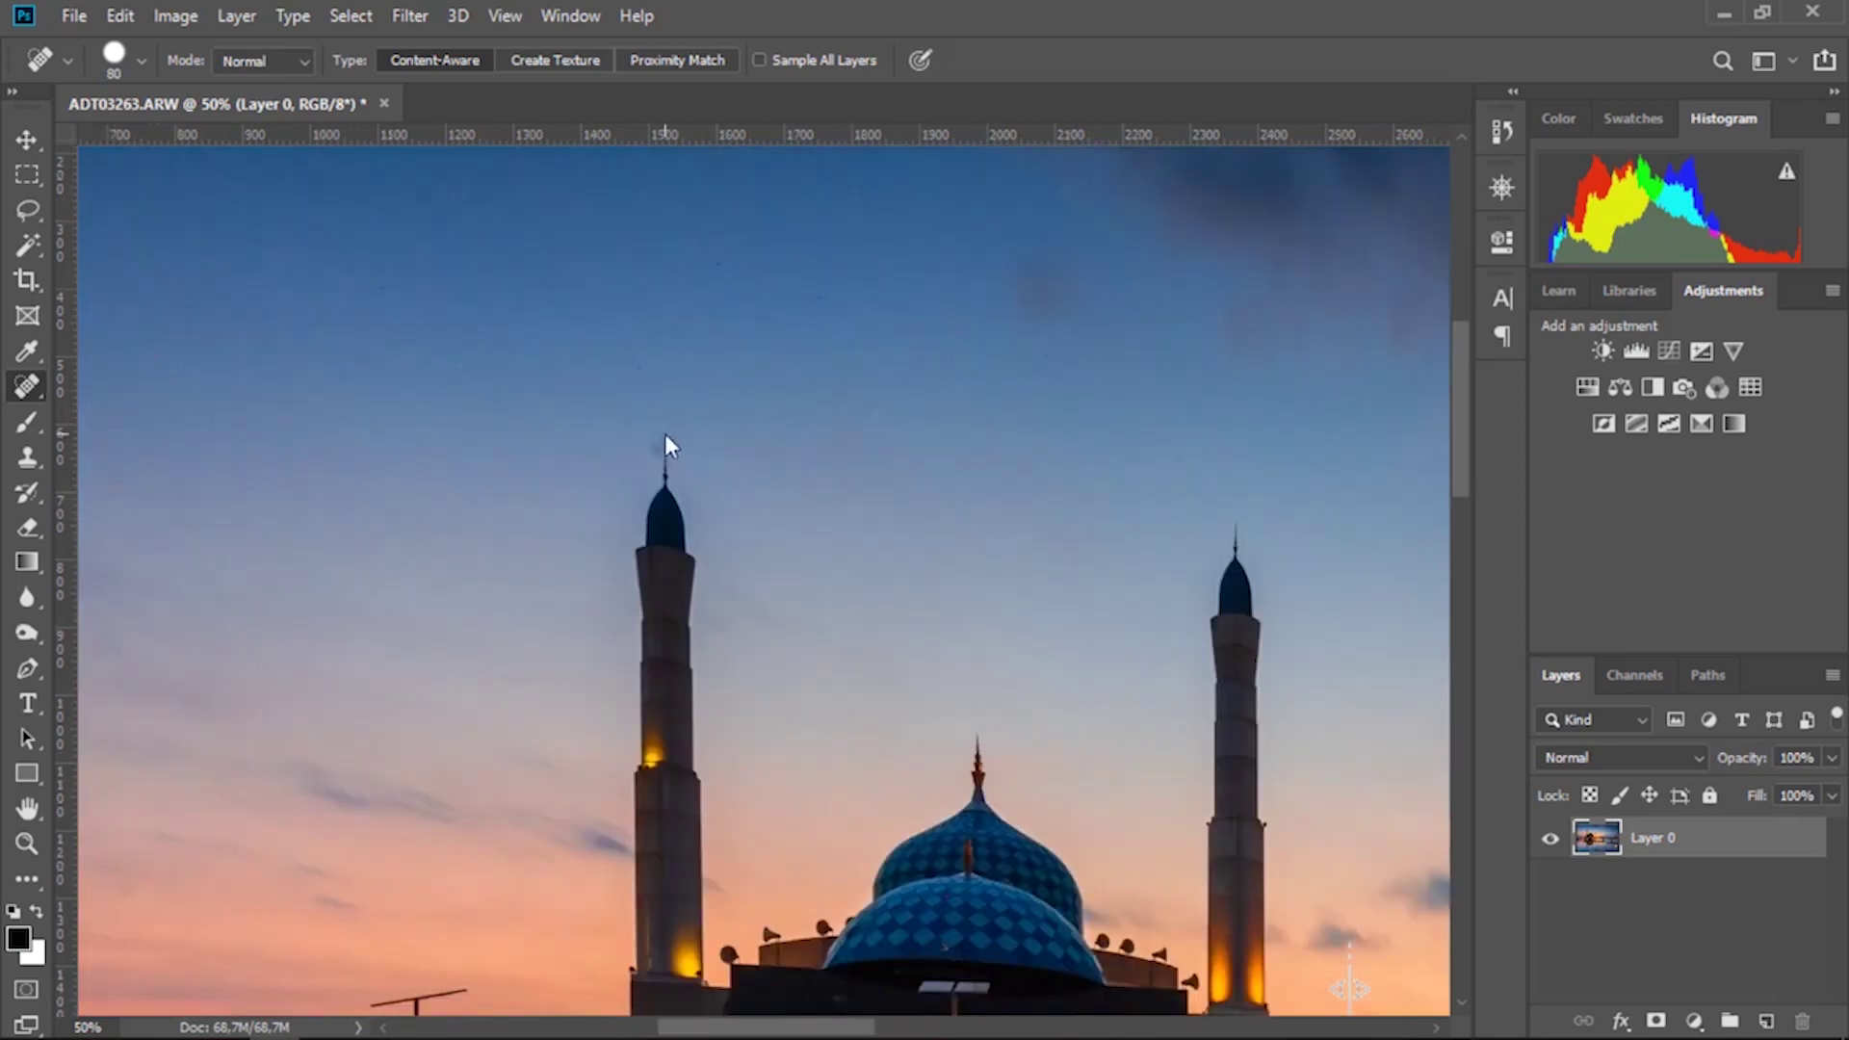
{"action": "scroll", "coordinate": [422, 446], "scroll_direction": "left", "scroll_amount": 3}
{"action": "left_click", "coordinate": [435, 376]}
{"action": "left_click", "coordinate": [510, 501]}
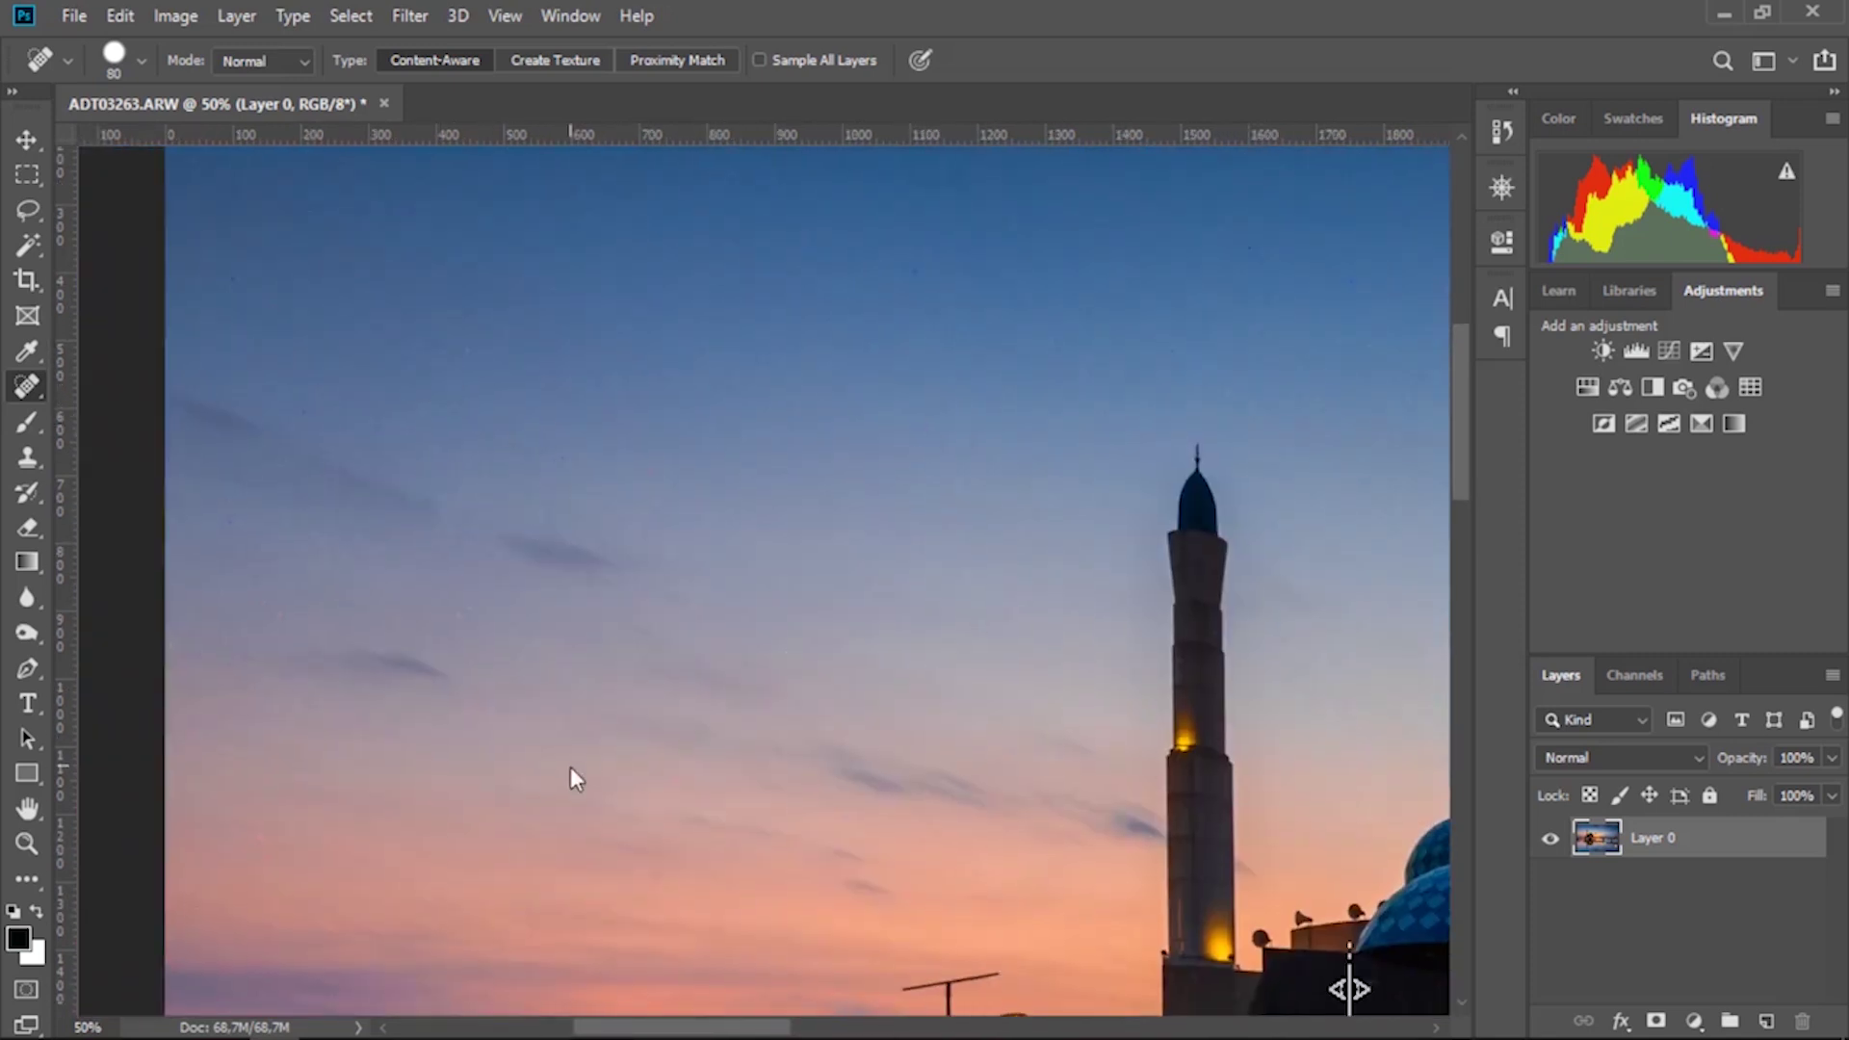
- Spot-heal six dark spots and blemishes in the water, including below the pier
{"action": "scroll", "coordinate": [570, 767], "scroll_direction": "down", "scroll_amount": 3}
{"action": "scroll", "coordinate": [536, 504], "scroll_direction": "down", "scroll_amount": 8}
{"action": "scroll", "coordinate": [582, 517], "scroll_direction": "up", "scroll_amount": 1}
{"action": "scroll", "coordinate": [582, 516], "scroll_direction": "left", "scroll_amount": 1}
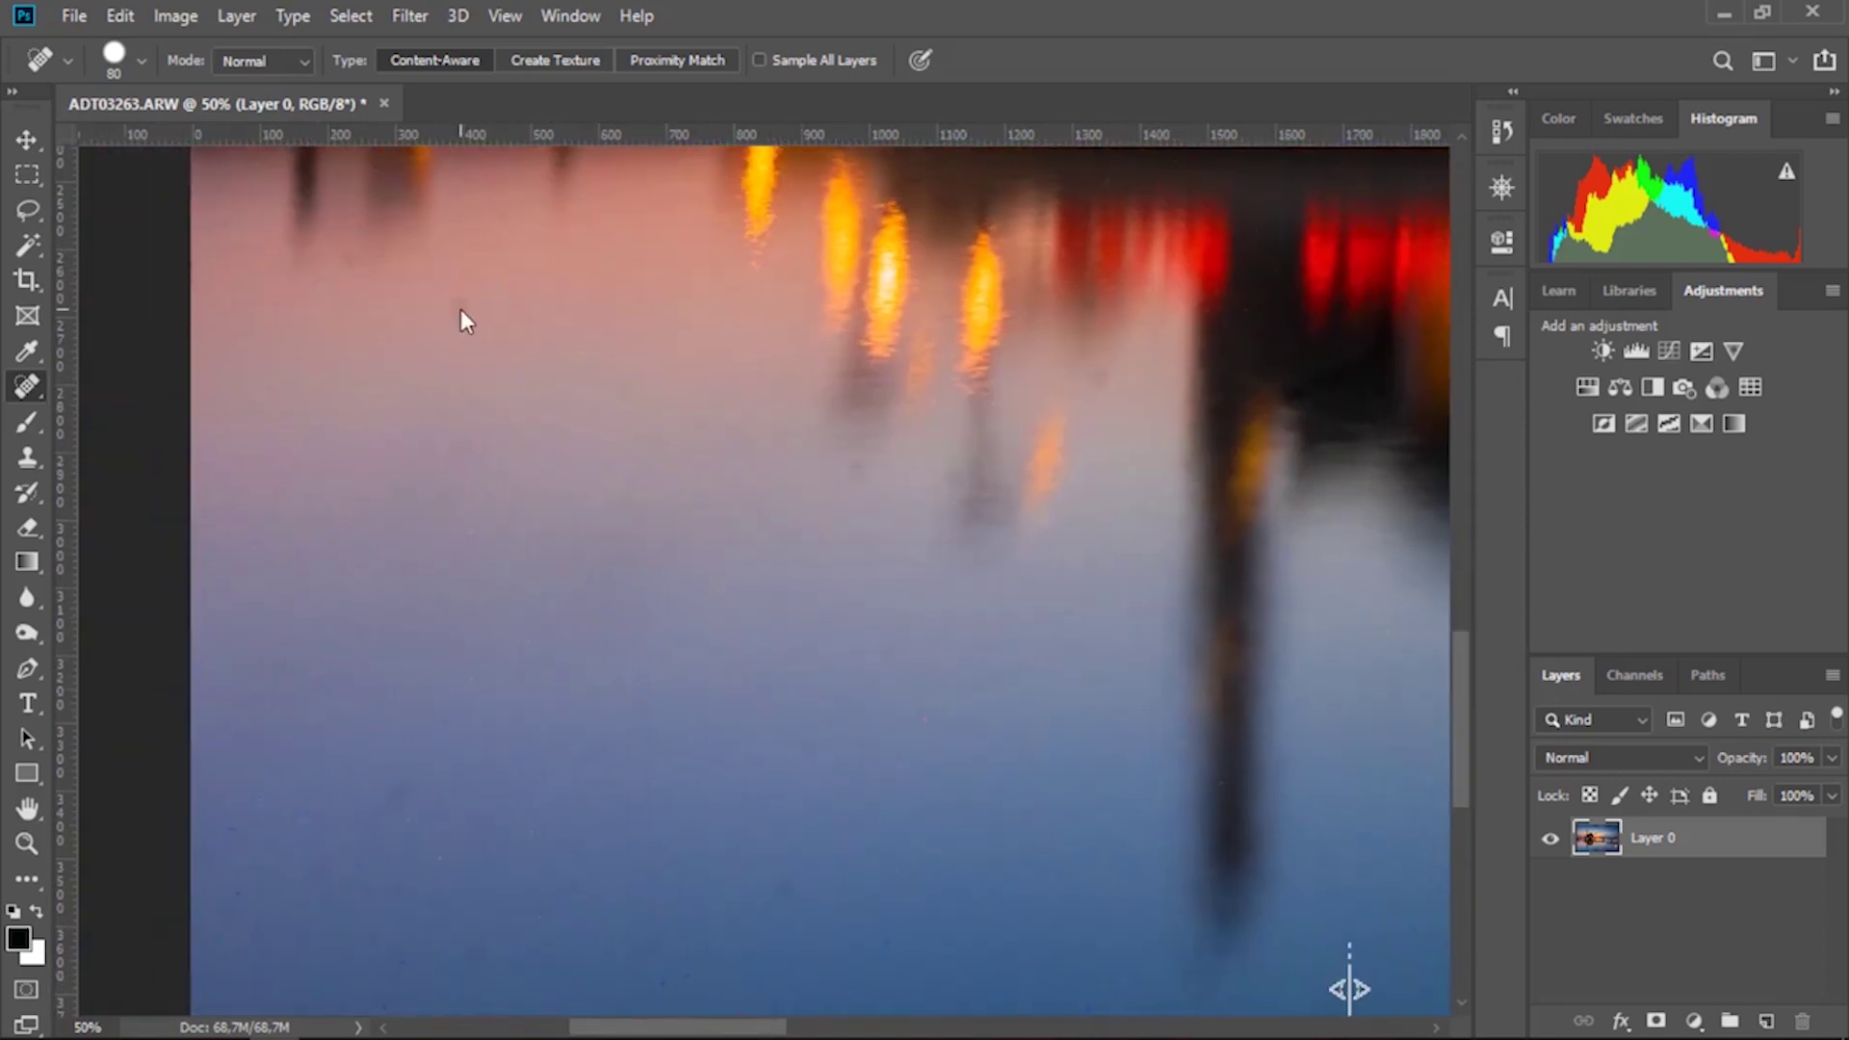
{"action": "left_click", "coordinate": [339, 254]}
{"action": "left_click", "coordinate": [487, 906]}
{"action": "scroll", "coordinate": [783, 606], "scroll_direction": "right", "scroll_amount": 5}
{"action": "scroll", "coordinate": [219, 795], "scroll_direction": "right", "scroll_amount": 5}
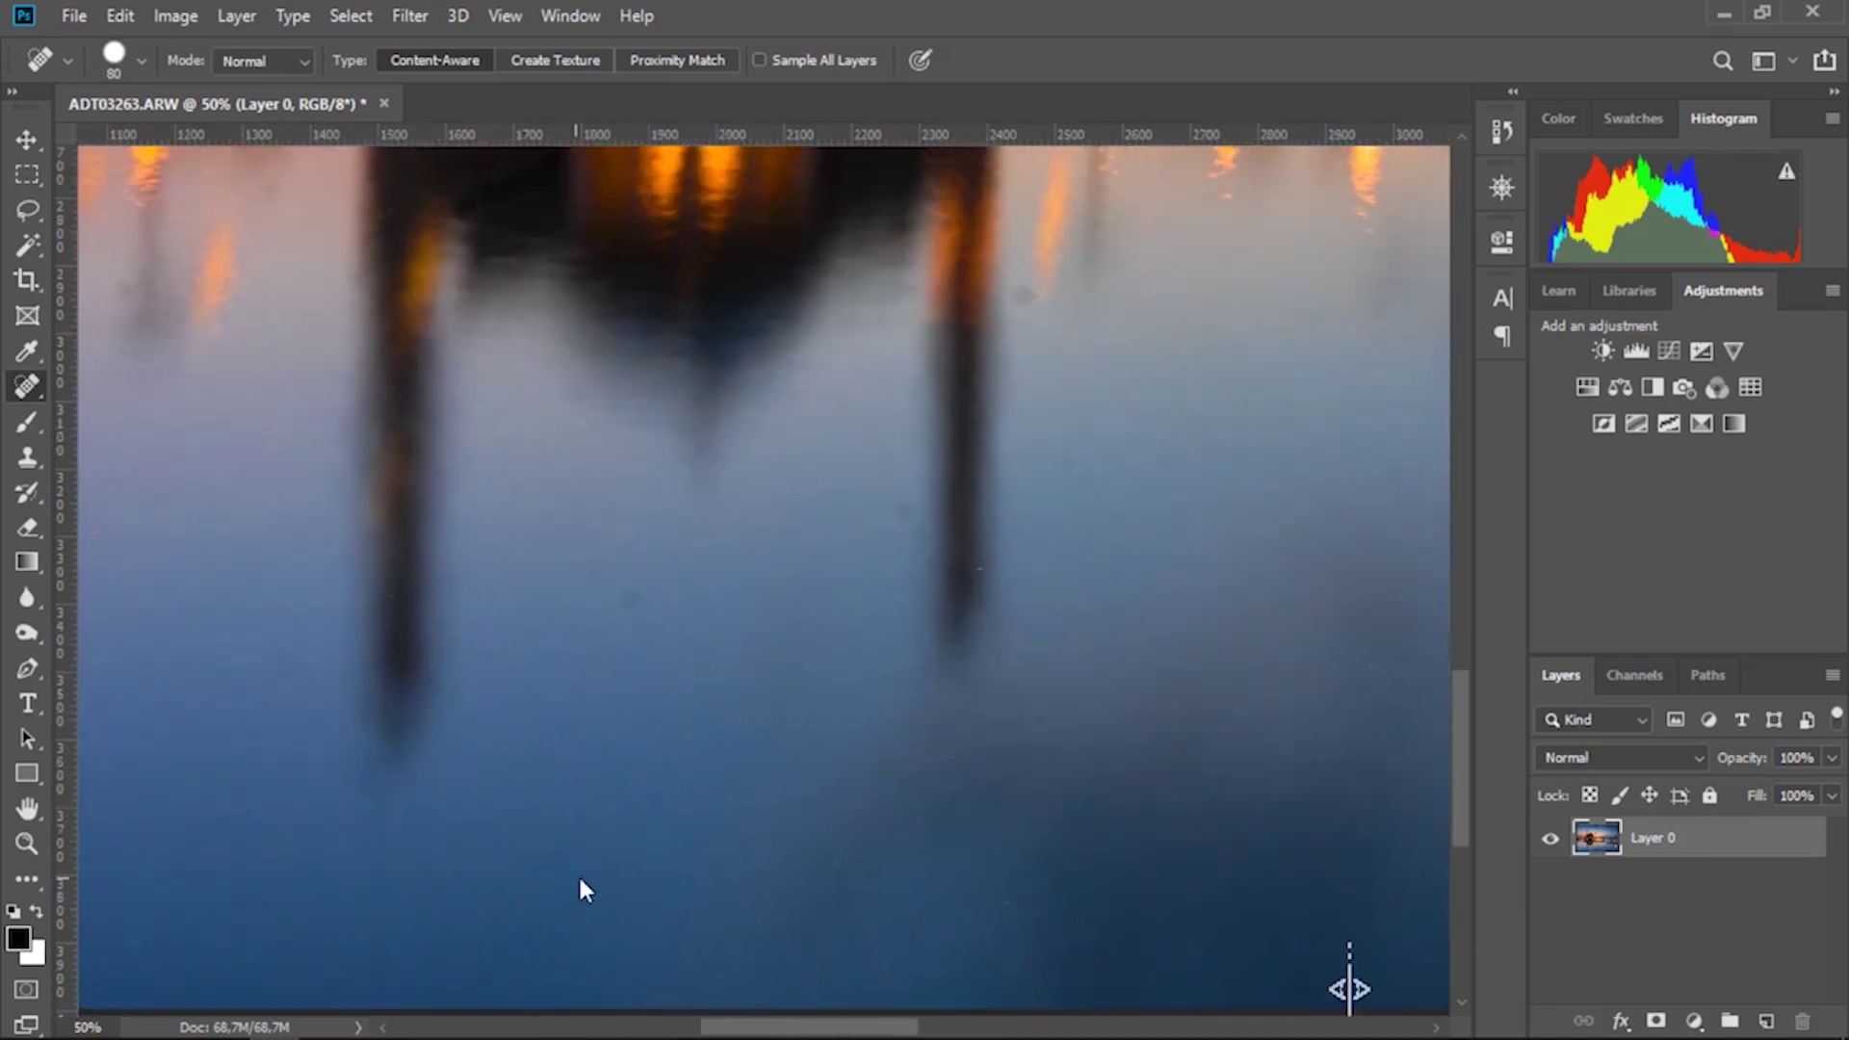
{"action": "scroll", "coordinate": [578, 874], "scroll_direction": "right", "scroll_amount": 3}
{"action": "left_click", "coordinate": [671, 536]}
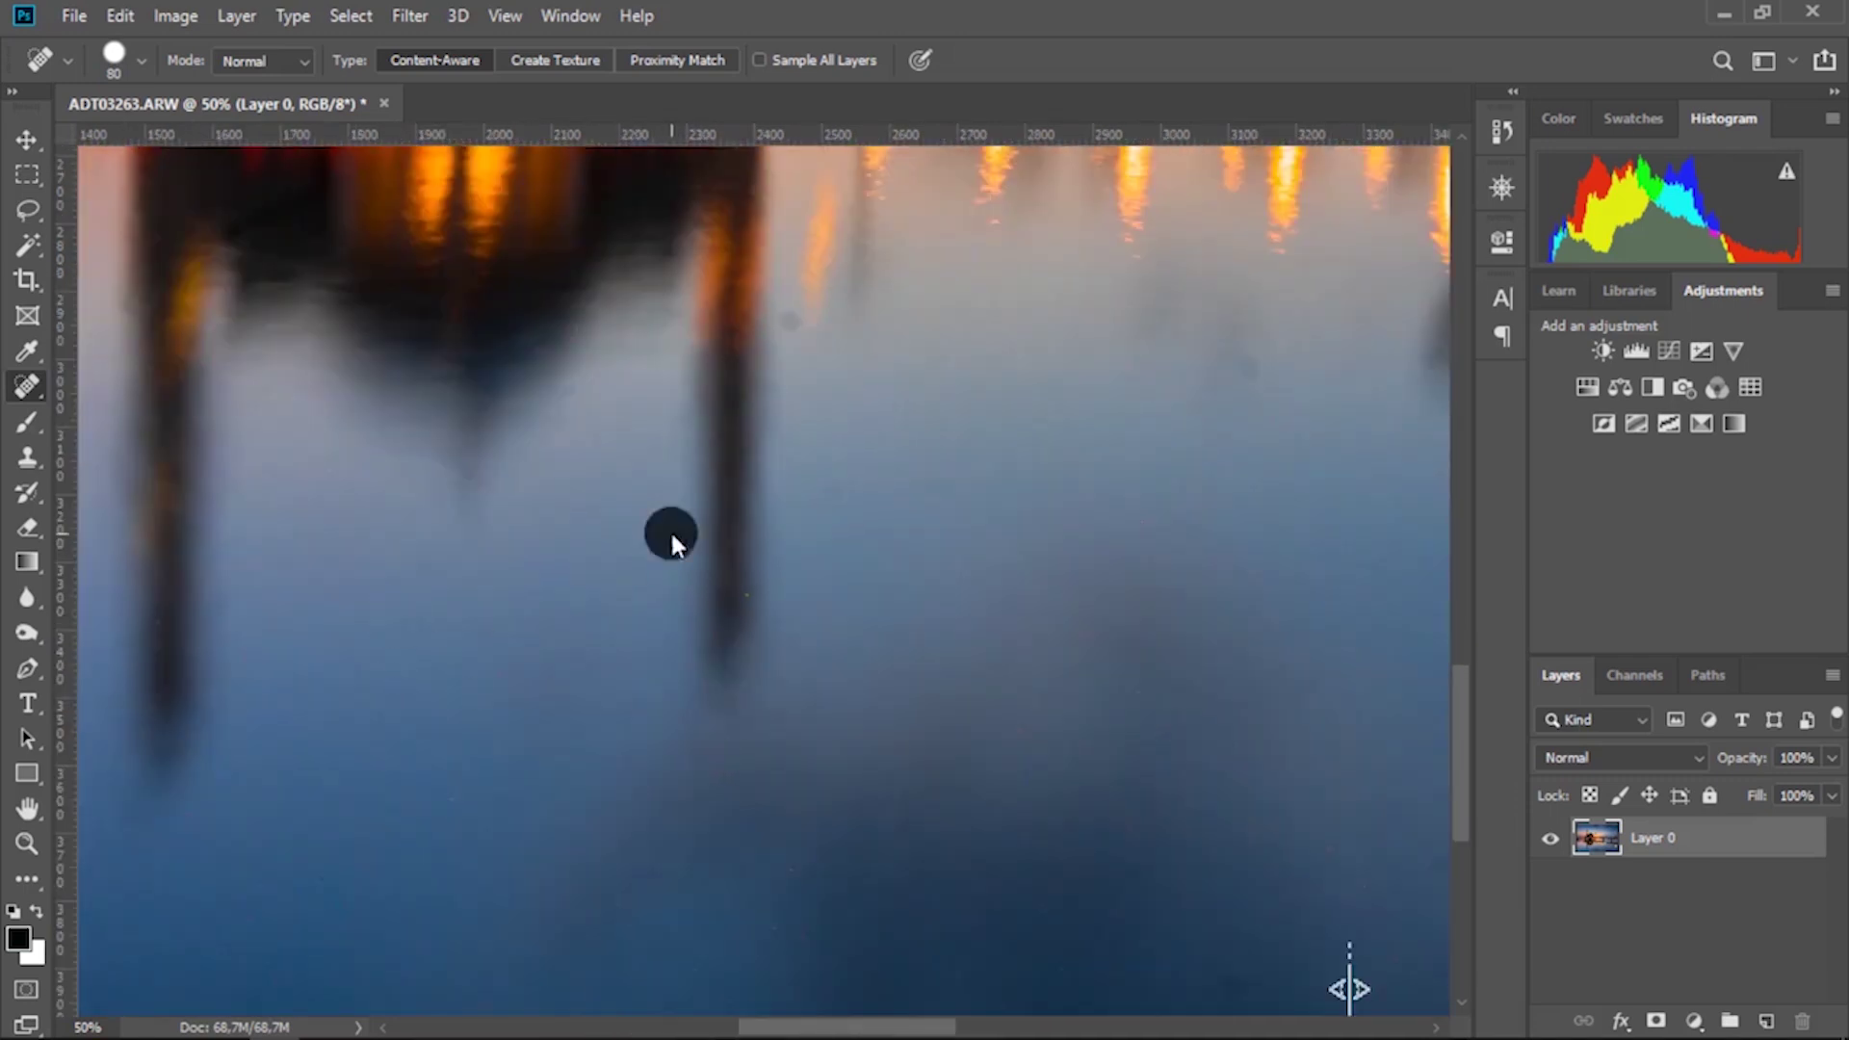
{"action": "left_click", "coordinate": [917, 484]}
{"action": "scroll", "coordinate": [1291, 538], "scroll_direction": "right", "scroll_amount": 10}
{"action": "scroll", "coordinate": [1291, 538], "scroll_direction": "down", "scroll_amount": 5}
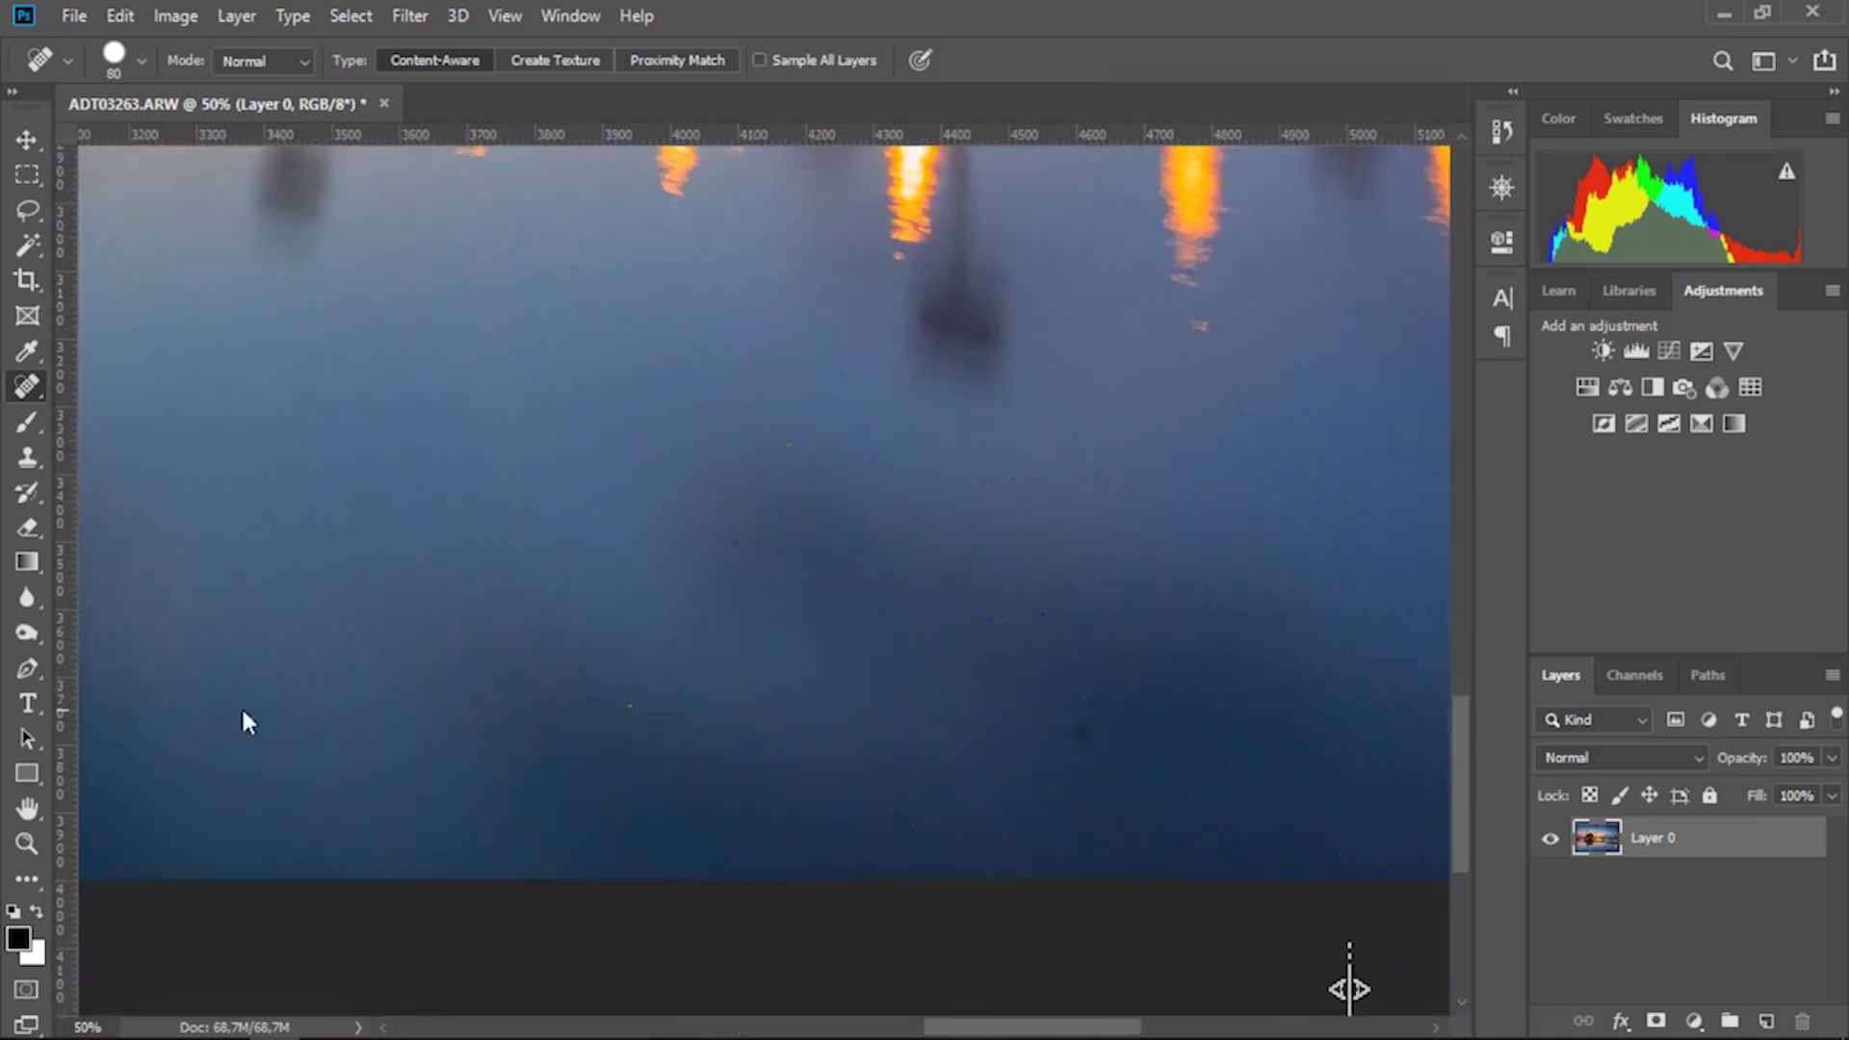
{"action": "scroll", "coordinate": [1293, 595], "scroll_direction": "right", "scroll_amount": 6}
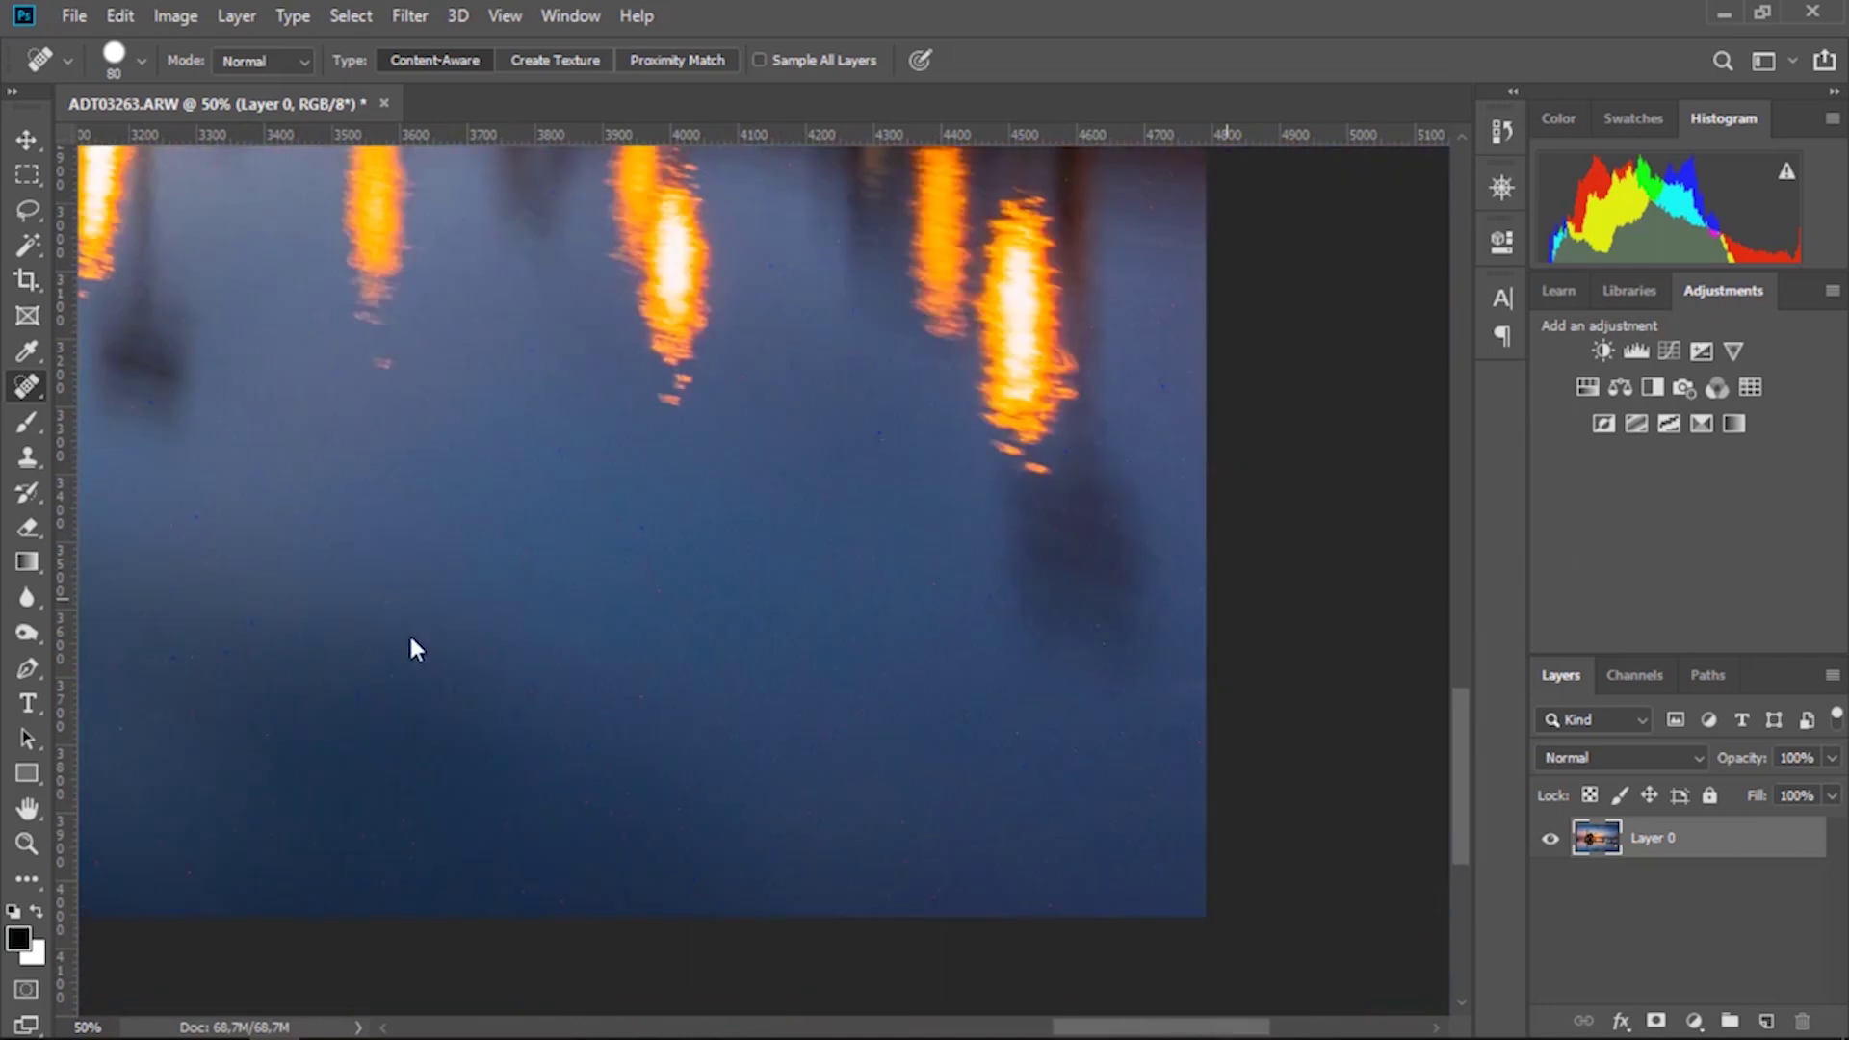
{"action": "left_click", "coordinate": [684, 794]}
{"action": "scroll", "coordinate": [919, 447], "scroll_direction": "up", "scroll_amount": 3}
{"action": "scroll", "coordinate": [919, 446], "scroll_direction": "right", "scroll_amount": 2}
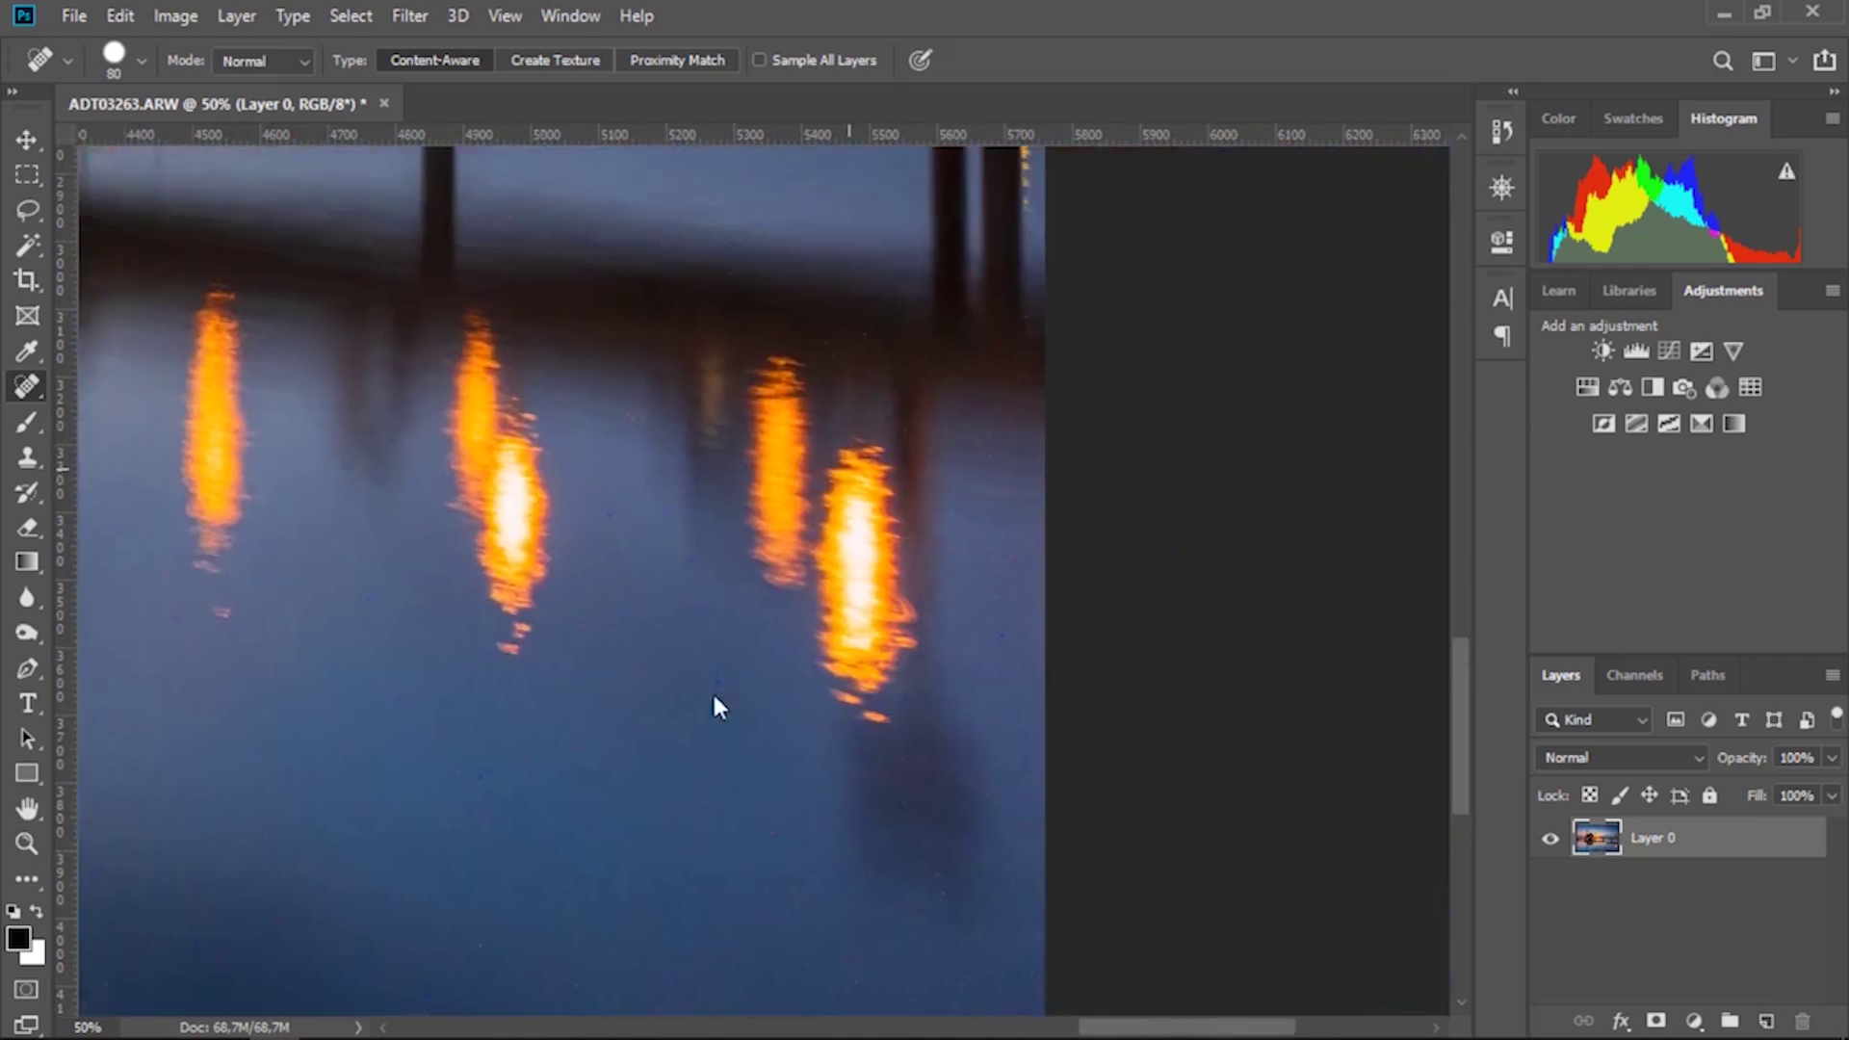
{"action": "scroll", "coordinate": [712, 691], "scroll_direction": "up", "scroll_amount": 1}
{"action": "scroll", "coordinate": [578, 626], "scroll_direction": "up", "scroll_amount": 3}
{"action": "scroll", "coordinate": [455, 505], "scroll_direction": "left", "scroll_amount": 3}
{"action": "left_click", "coordinate": [437, 489]}
- Check the sky noise at 100% zoom, switch to the Move tool, and fit the whole photo on screen
{"action": "scroll", "coordinate": [448, 579], "scroll_direction": "up", "scroll_amount": 1}
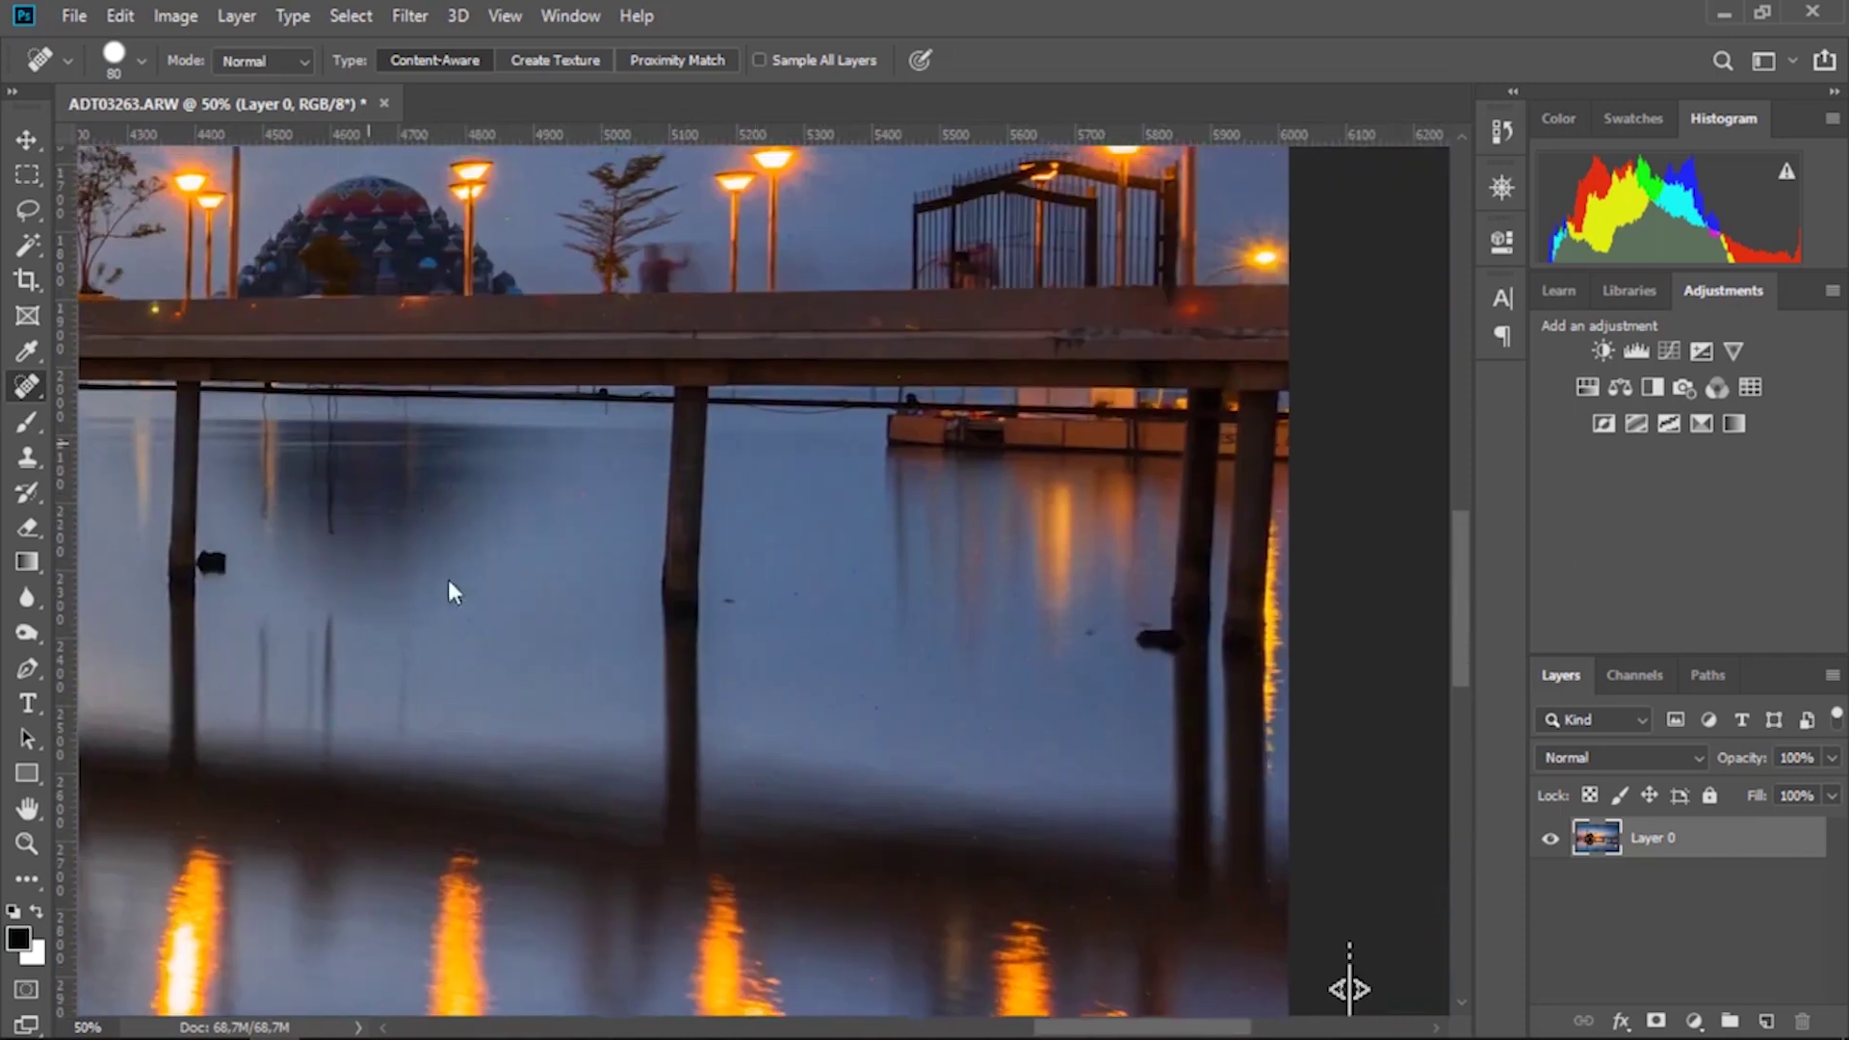
{"action": "scroll", "coordinate": [578, 549], "scroll_direction": "up", "scroll_amount": 4}
{"action": "scroll", "coordinate": [674, 518], "scroll_direction": "left", "scroll_amount": 1}
{"action": "scroll", "coordinate": [678, 528], "scroll_direction": "up", "scroll_amount": 3}
{"action": "scroll", "coordinate": [655, 587], "scroll_direction": "right", "scroll_amount": 1}
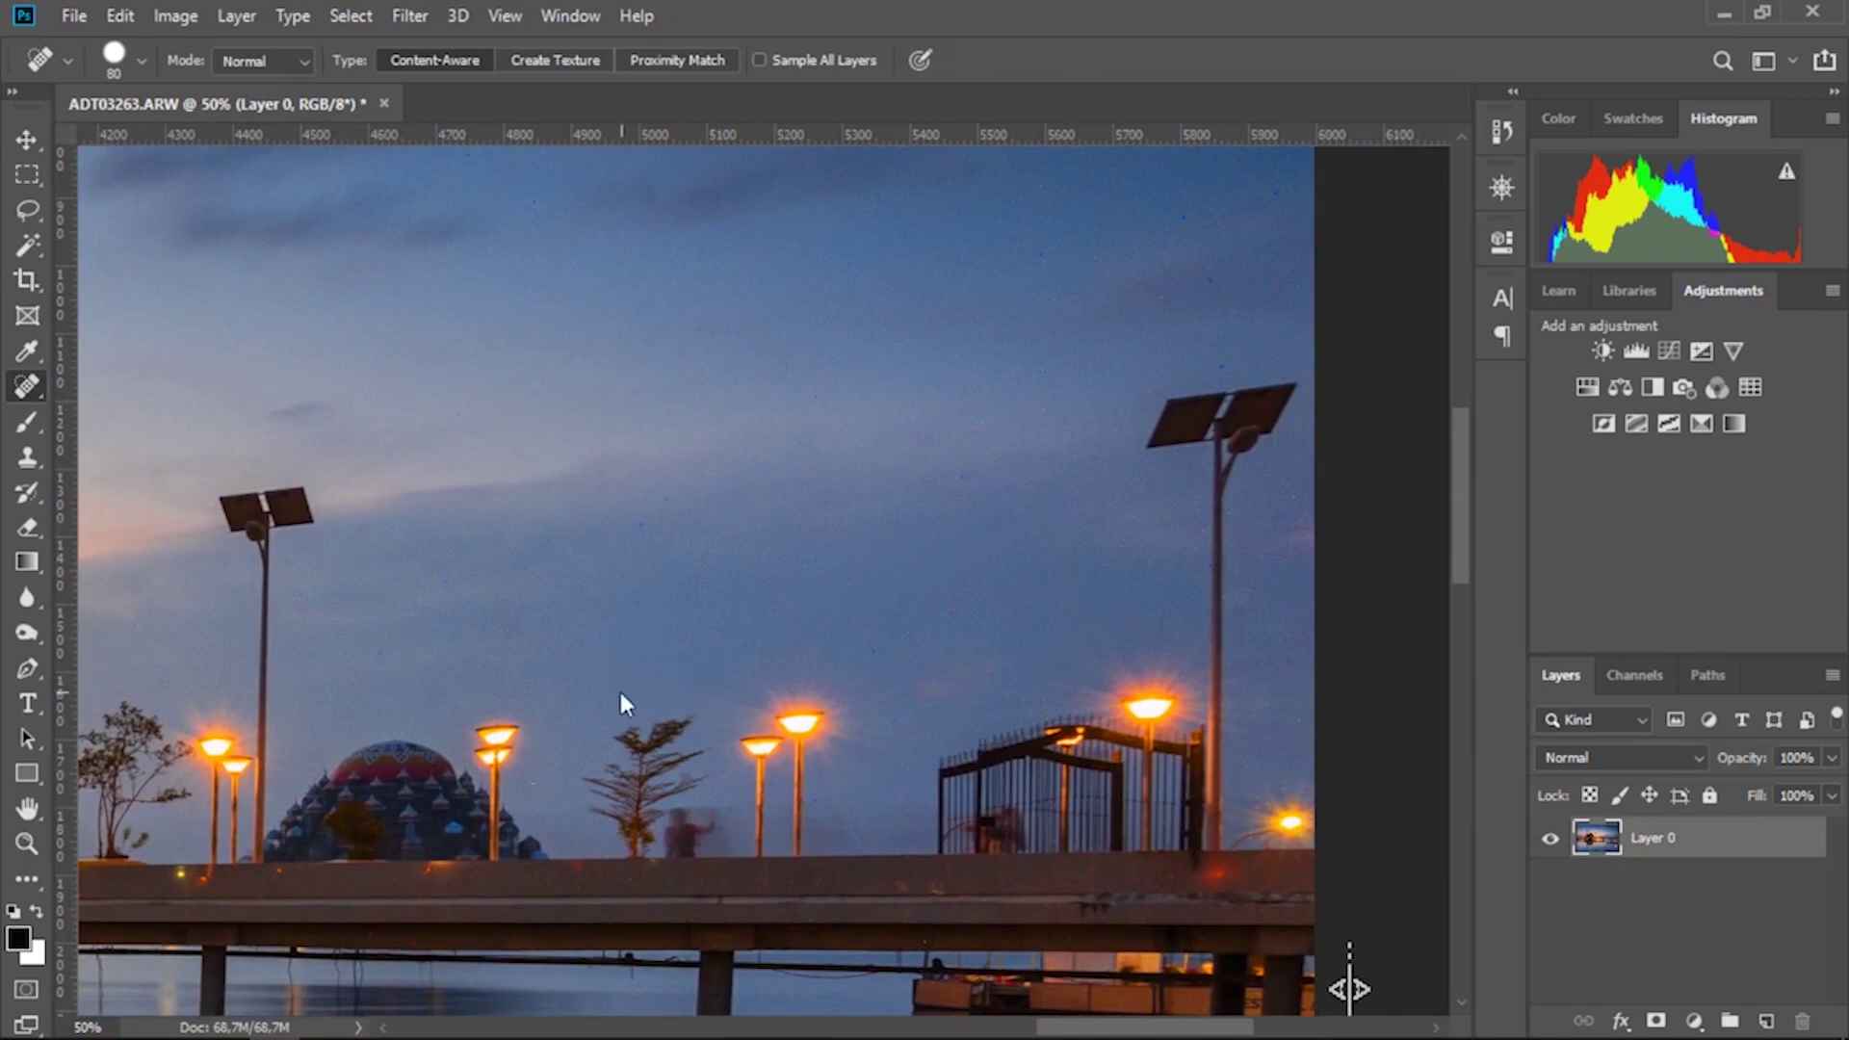
{"action": "scroll", "coordinate": [713, 645], "scroll_direction": "up", "scroll_amount": 10}
{"action": "scroll", "coordinate": [712, 645], "scroll_direction": "right", "scroll_amount": 4}
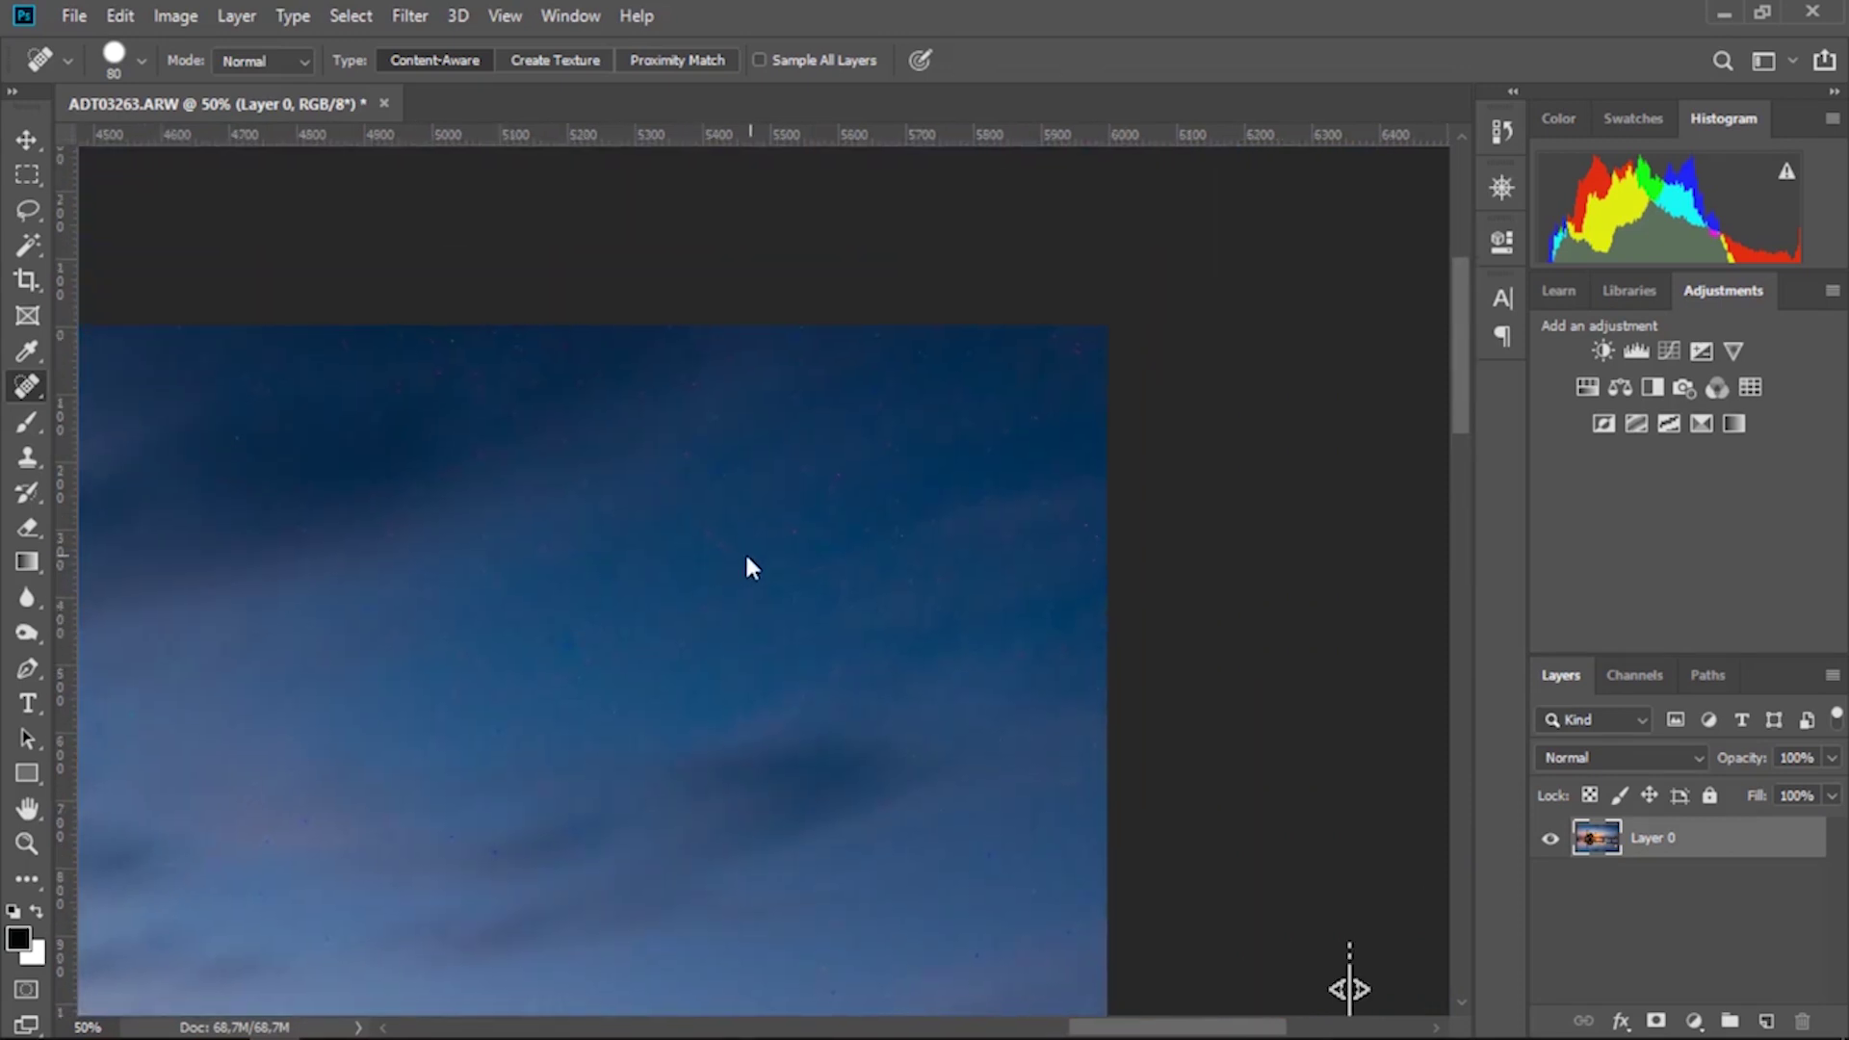
{"action": "key", "text": "ctrl+plus"}
{"action": "key", "text": "ctrl+plus"}
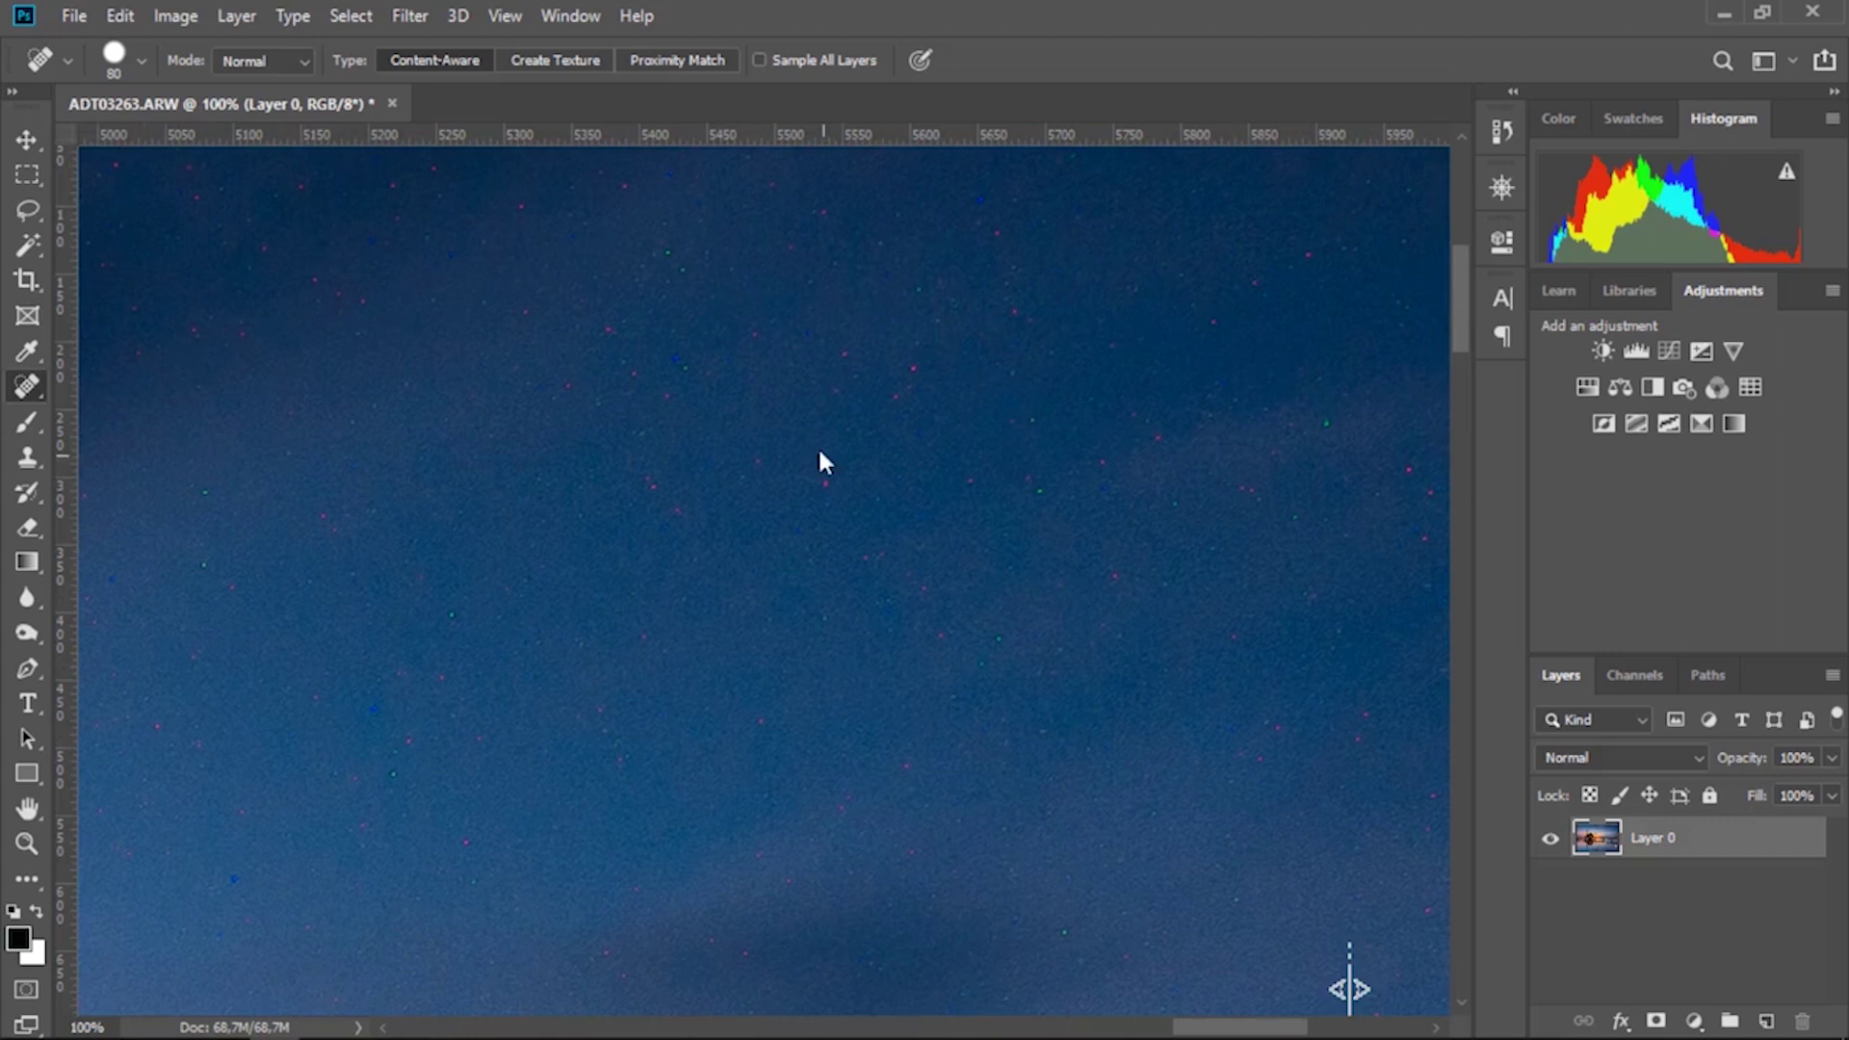
{"action": "left_click", "coordinate": [39, 146]}
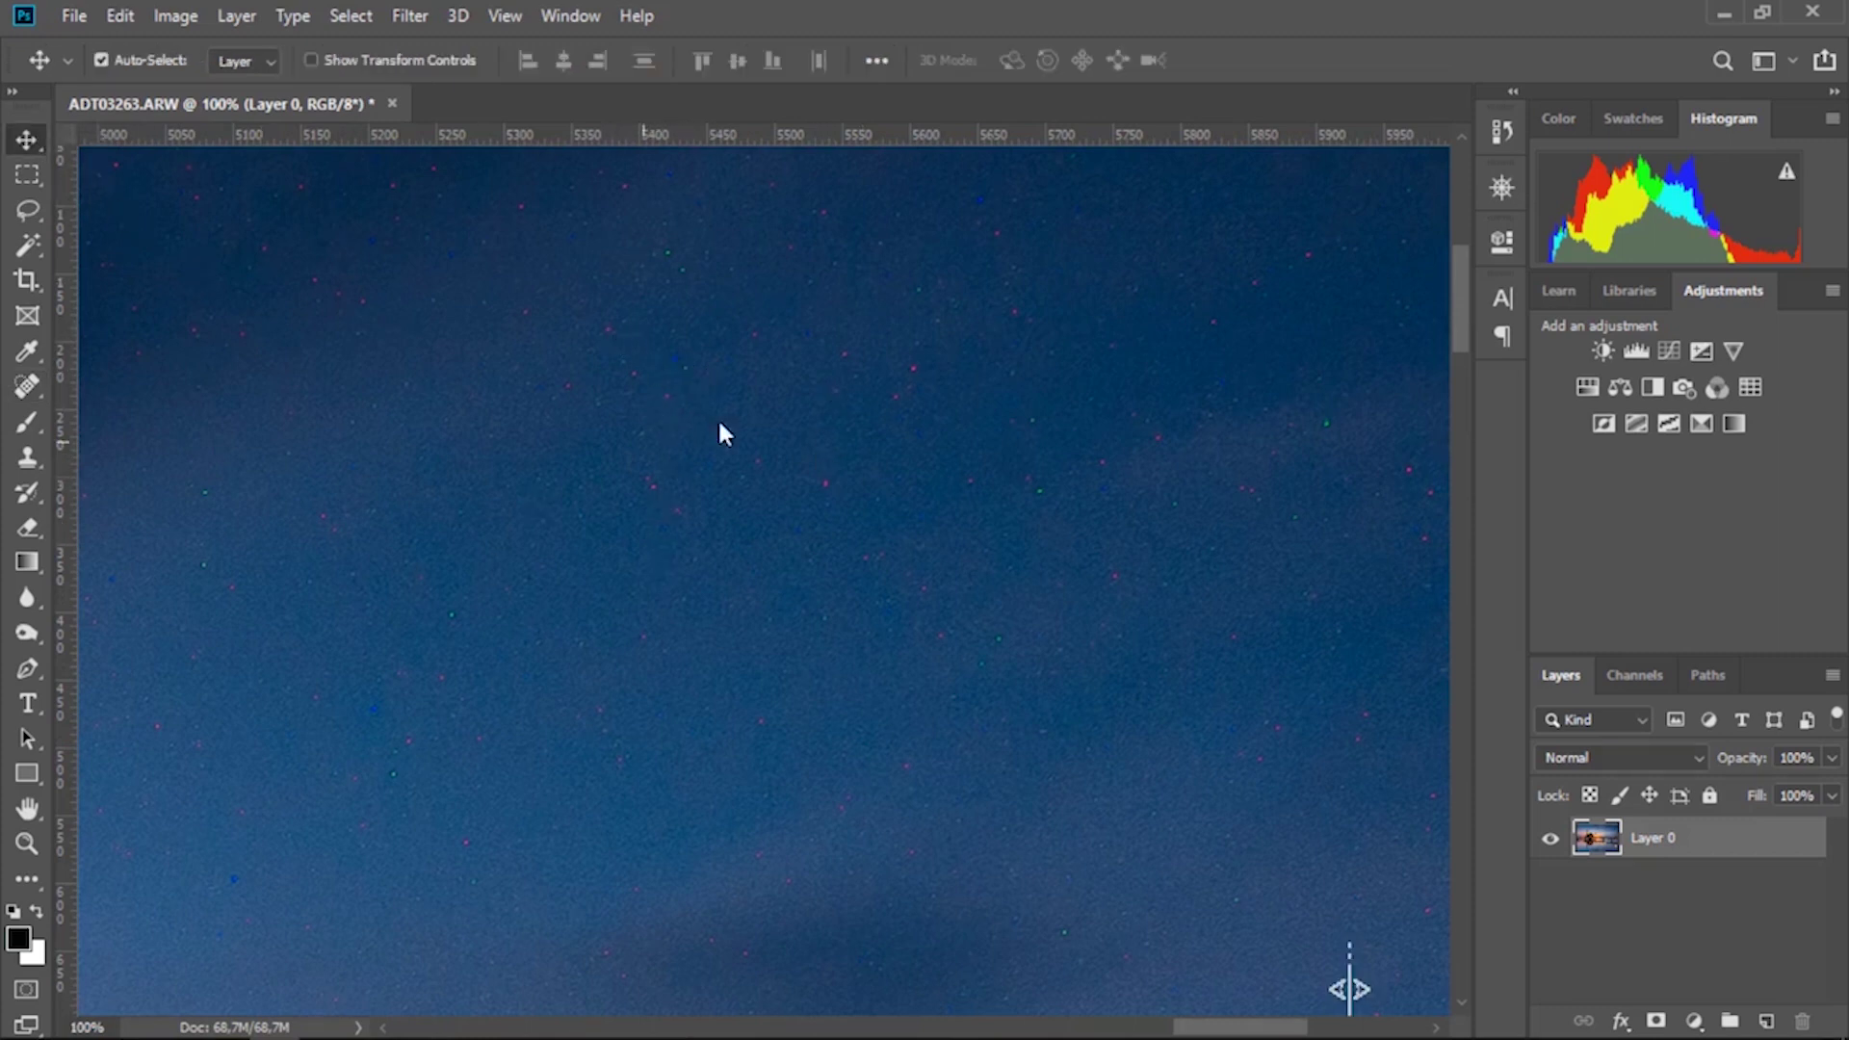
{"action": "key", "text": "ctrl+minus"}
{"action": "key", "text": "ctrl+minus"}
{"action": "key", "text": "ctrl+minus"}
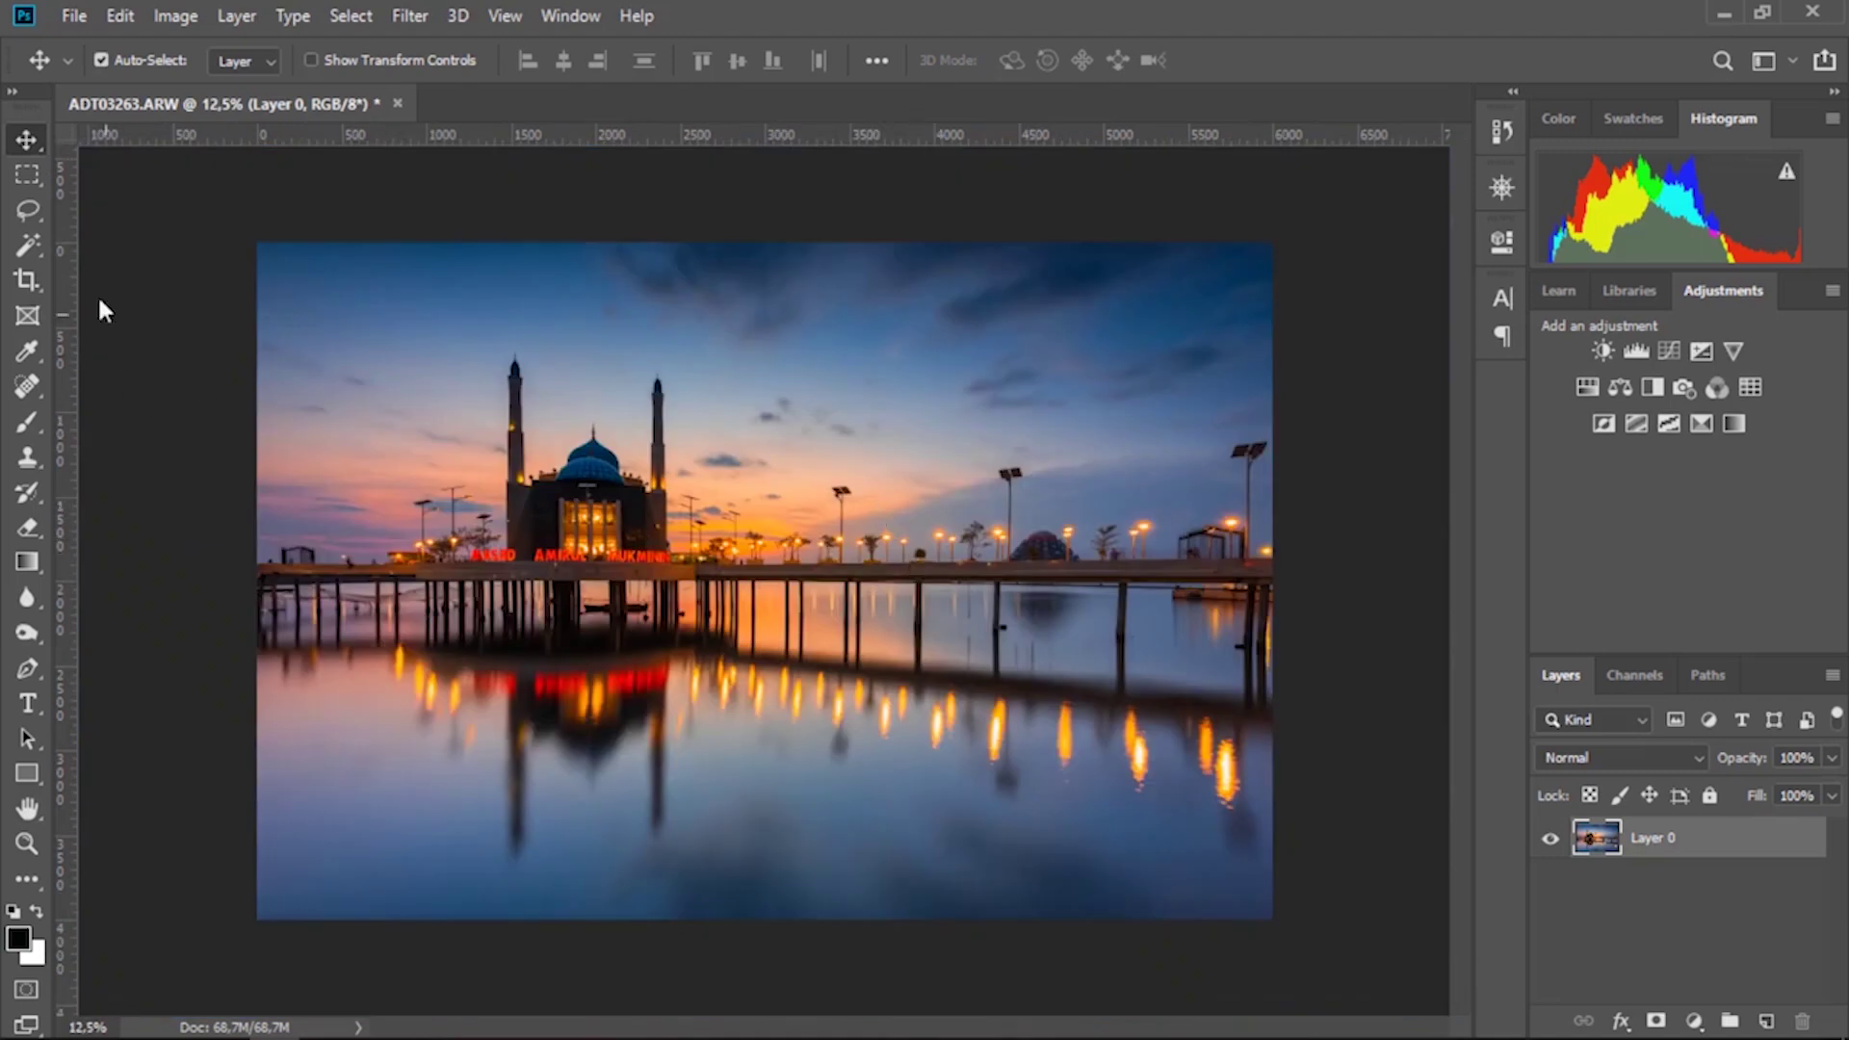
- Duplicate Layer 0 and launch Topaz DeNoise 5 on the copy
{"action": "left_click", "coordinate": [27, 174]}
{"action": "left_click_drag", "start_coordinate": [1690, 843], "coordinate": [1767, 1021]}
{"action": "left_click", "coordinate": [409, 16]}
{"action": "mouse_move", "coordinate": [450, 672]}
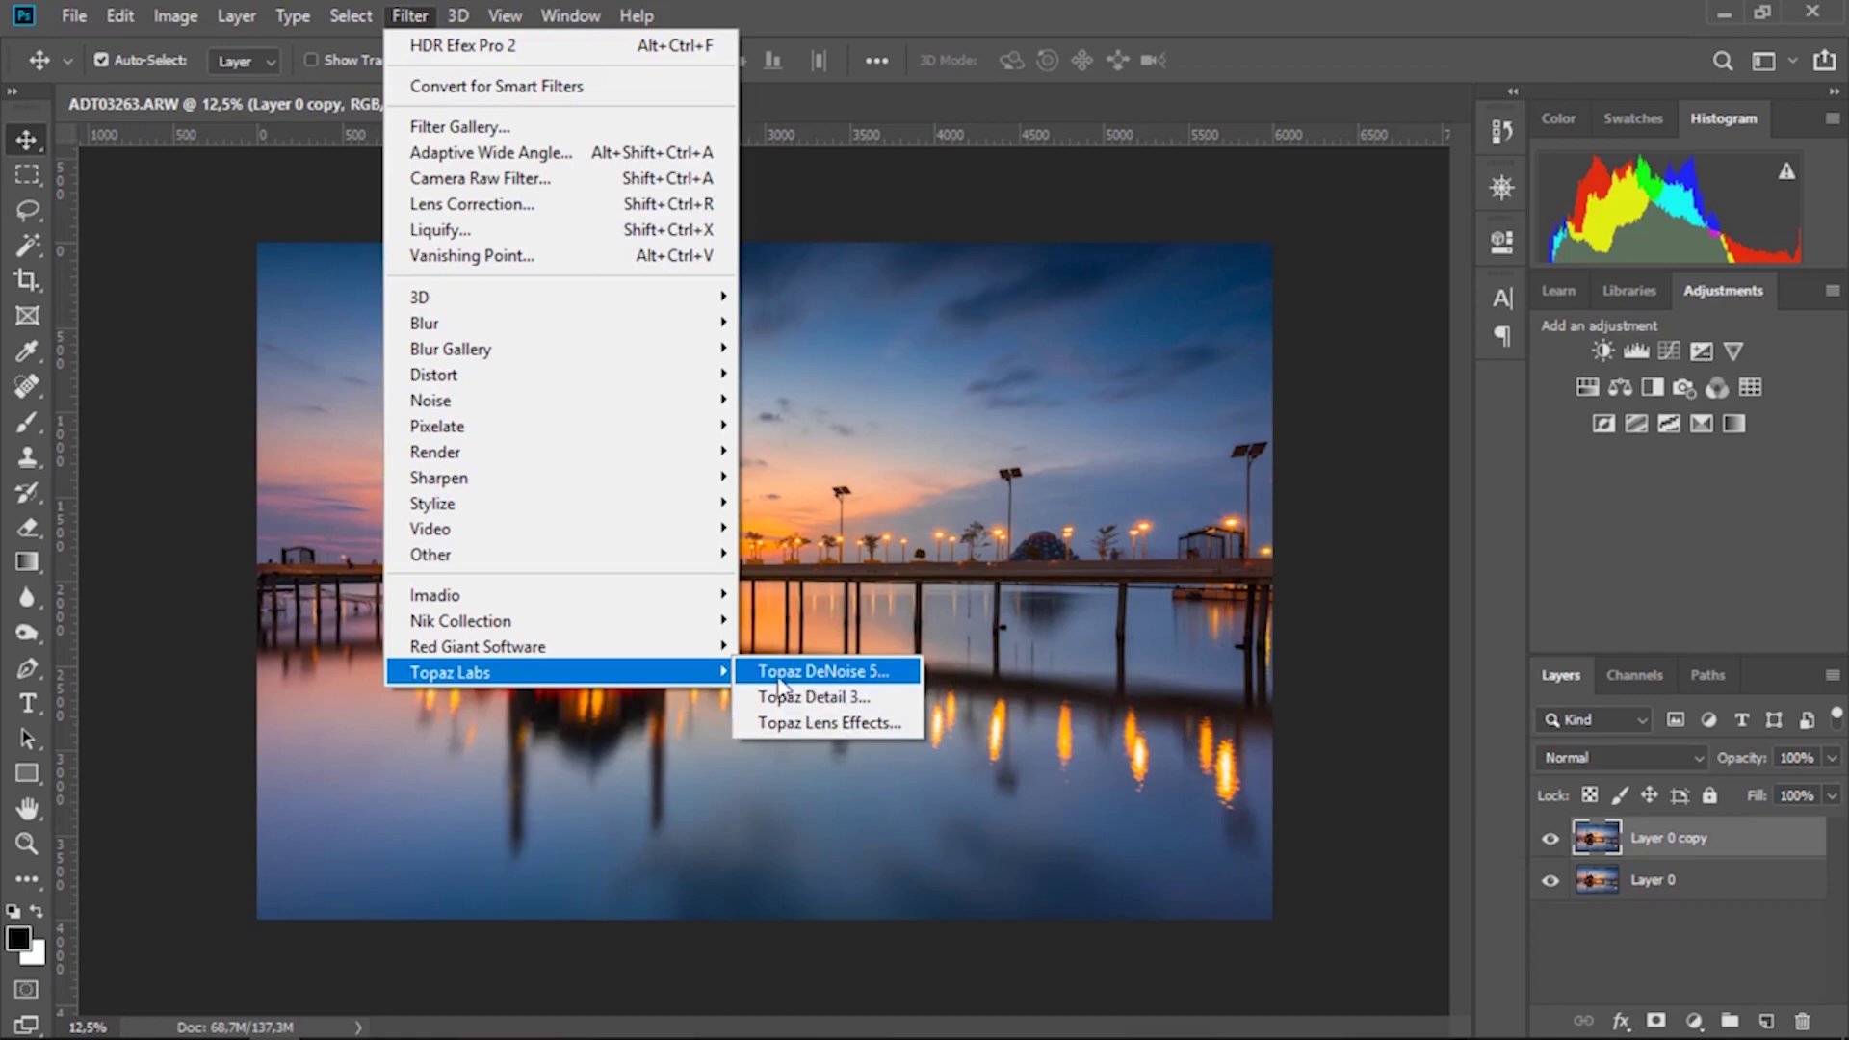
{"action": "left_click", "coordinate": [866, 679]}
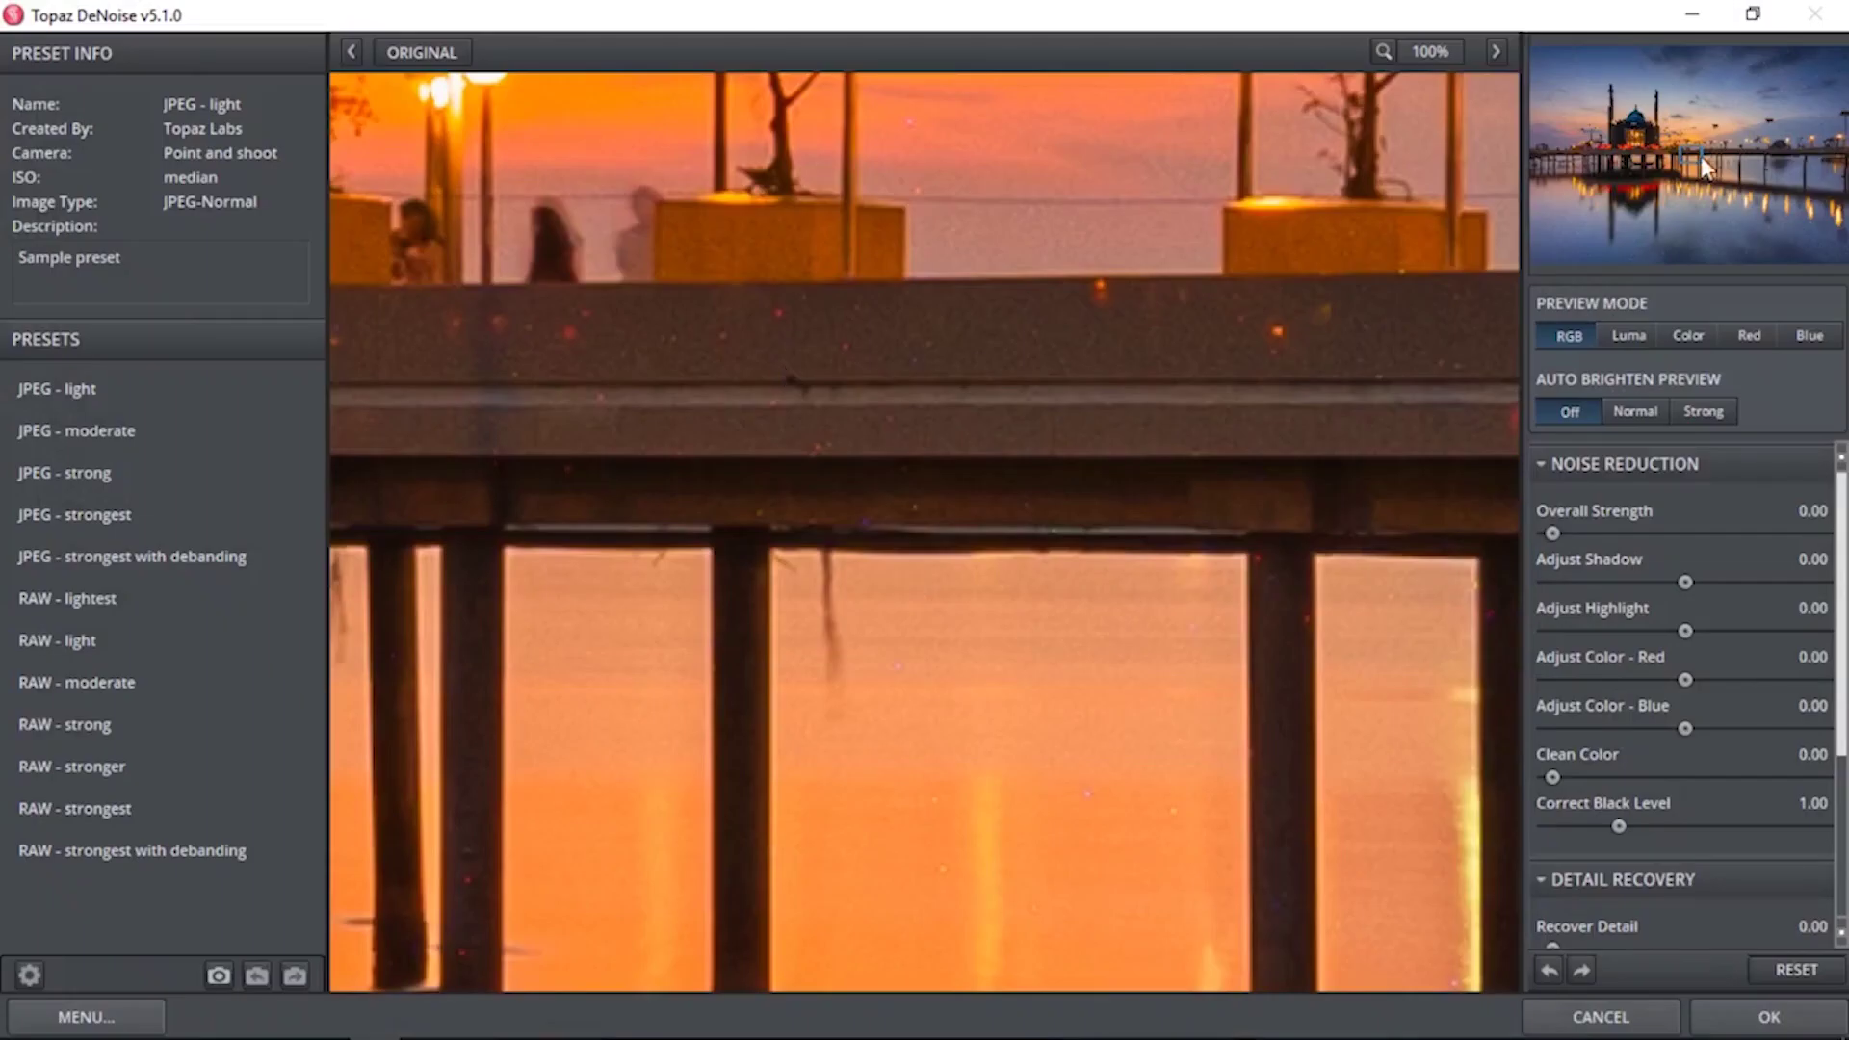
- Set Overall Strength to 0.18 and Adjust Color Red and Blue to 0.55, checking the preview
{"action": "left_click_drag", "start_coordinate": [1701, 156], "coordinate": [1782, 100]}
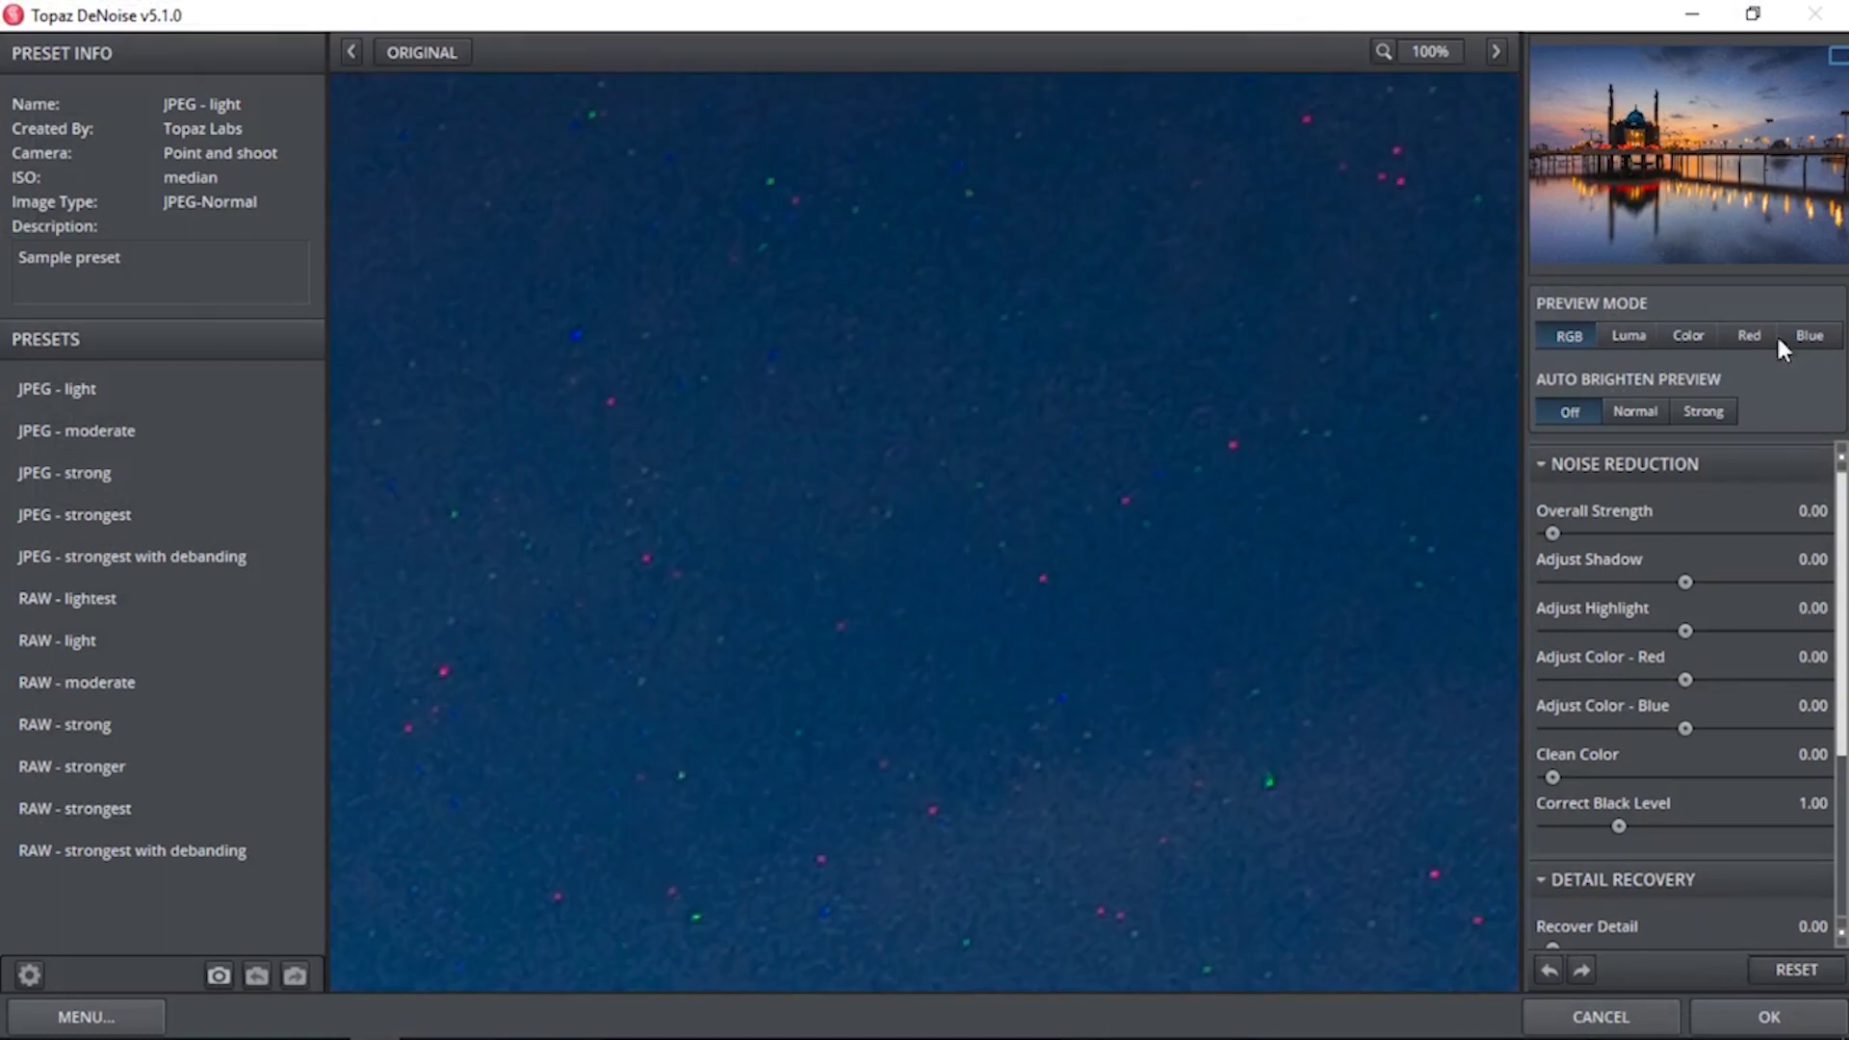
{"action": "left_click_drag", "start_coordinate": [1553, 533], "coordinate": [1597, 530]}
{"action": "left_click_drag", "start_coordinate": [1685, 681], "coordinate": [1765, 680]}
{"action": "left_click_drag", "start_coordinate": [1765, 678], "coordinate": [1646, 696]}
{"action": "left_click_drag", "start_coordinate": [1647, 680], "coordinate": [1744, 680]}
{"action": "mouse_move", "coordinate": [1686, 729]}
{"action": "left_mouse_down"}
{"action": "mouse_move", "coordinate": [1759, 728]}
{"action": "mouse_move", "coordinate": [1757, 680]}
{"action": "left_mouse_up"}
{"action": "scroll", "coordinate": [1841, 520], "scroll_direction": "down", "scroll_amount": 2}
{"action": "scroll", "coordinate": [1840, 520], "scroll_direction": "up", "scroll_amount": 2}
{"action": "left_click_drag", "start_coordinate": [1840, 65], "coordinate": [1641, 135]}
{"action": "left_click_drag", "start_coordinate": [1651, 145], "coordinate": [1651, 125]}
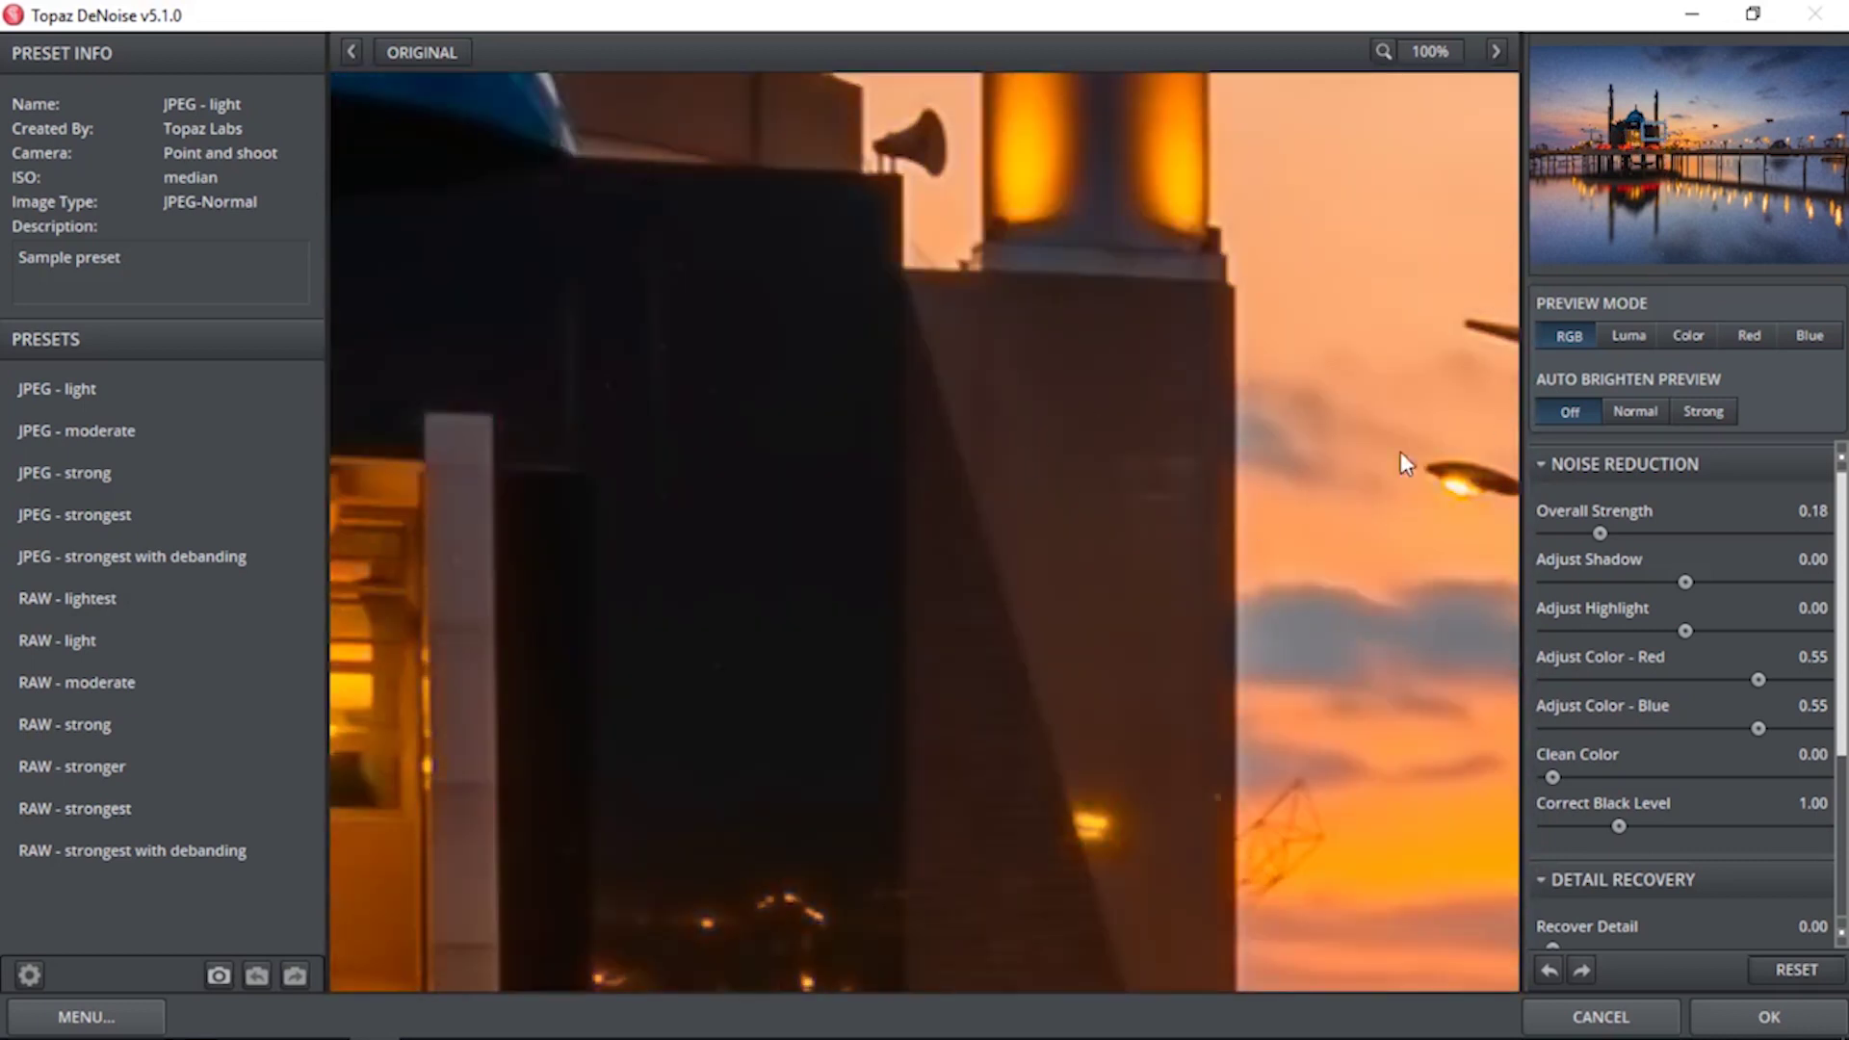
{"action": "left_click_drag", "start_coordinate": [1651, 131], "coordinate": [1609, 131]}
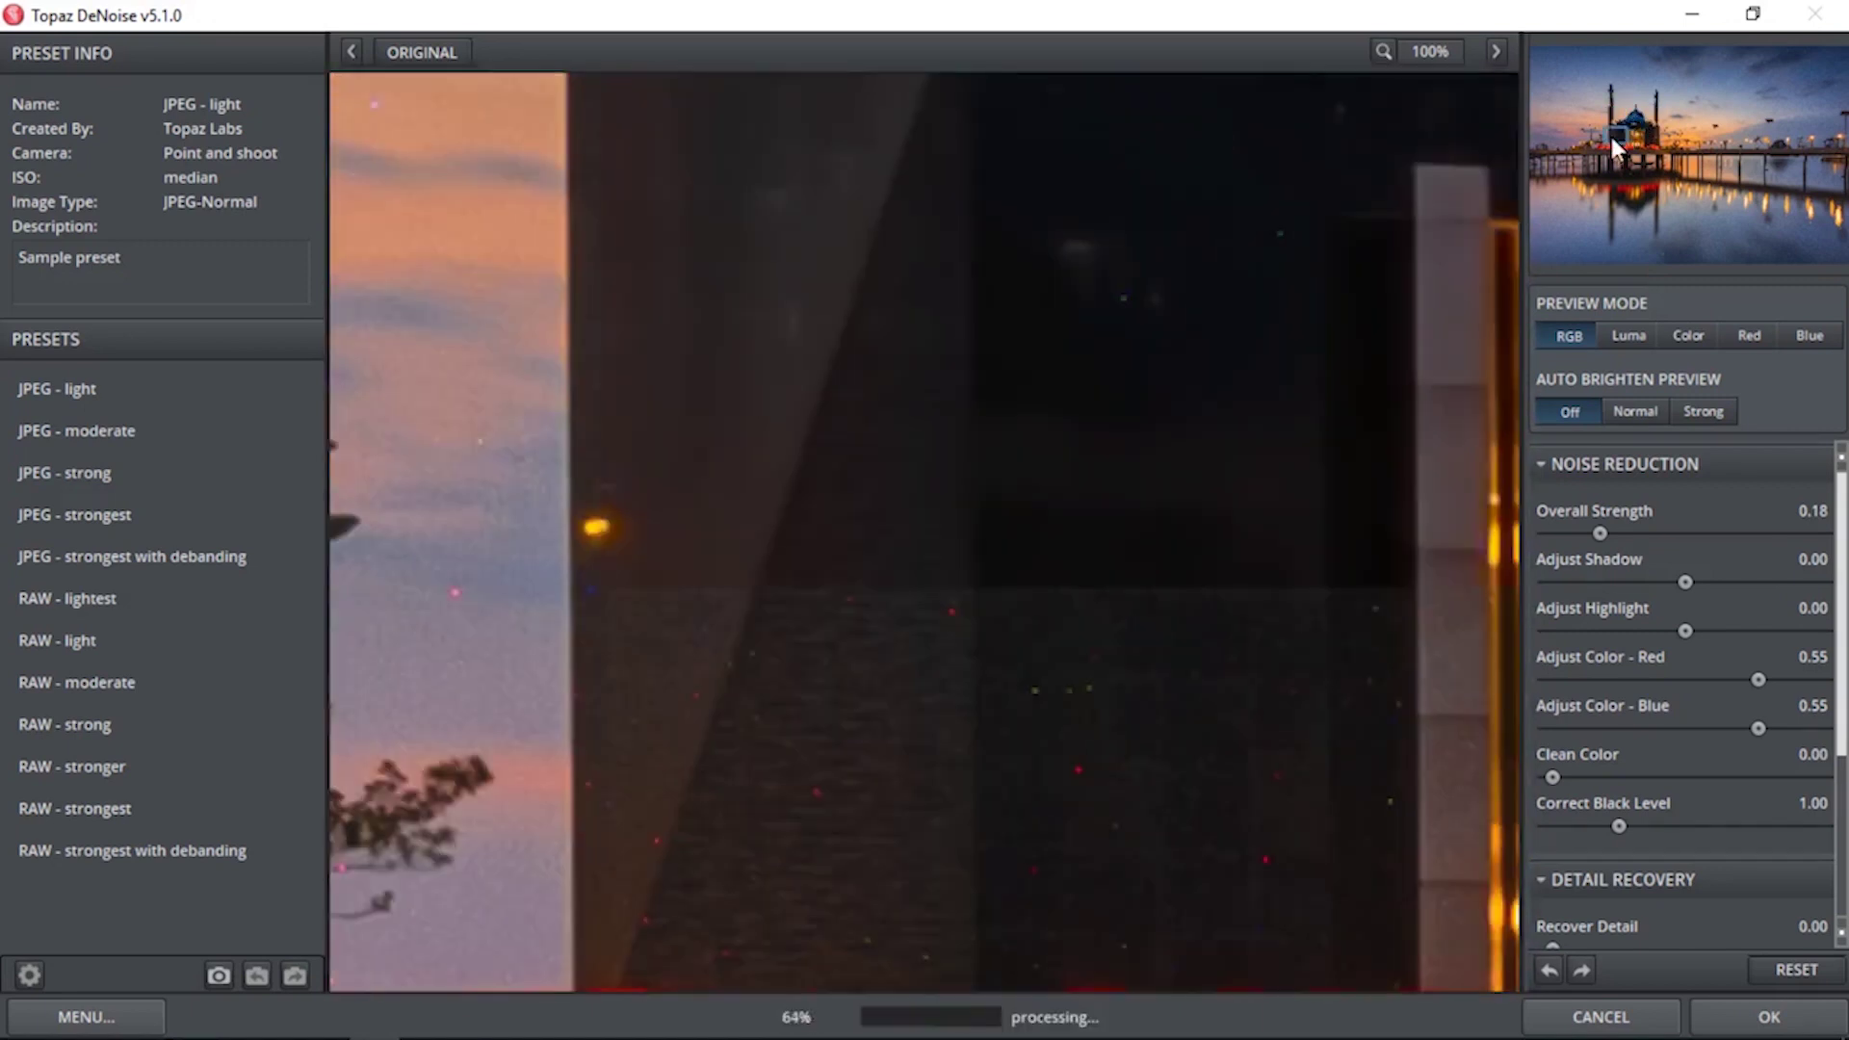
- Set Add Grain to 0.25 and Recover Detail to 0.45
{"action": "scroll", "coordinate": [1846, 686], "scroll_direction": "down", "scroll_amount": 3}
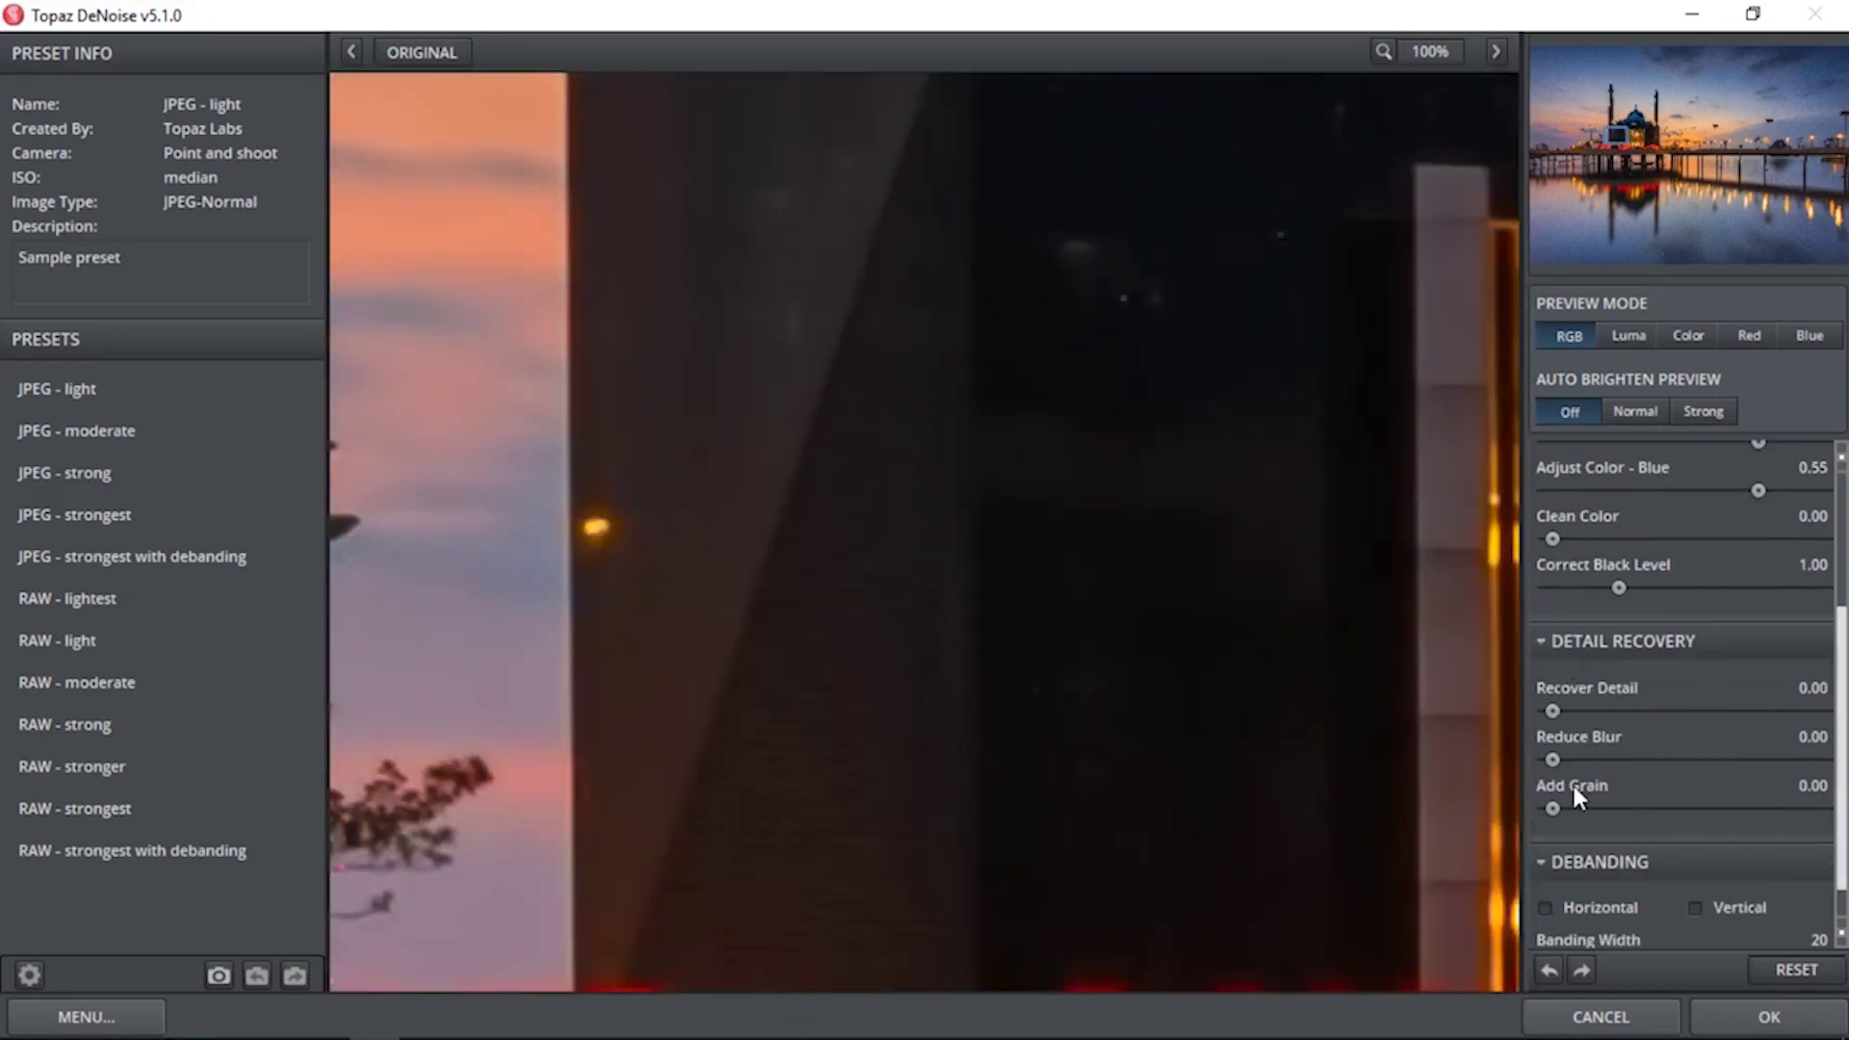
{"action": "left_click_drag", "start_coordinate": [1554, 808], "coordinate": [1627, 807]}
{"action": "left_click", "coordinate": [1620, 806]}
{"action": "left_click_drag", "start_coordinate": [1552, 710], "coordinate": [1674, 718]}
- Set Reduce Blur to 0.10 while inspecting the dome, pier, minaret and sky in the preview
{"action": "left_click", "coordinate": [1639, 100]}
{"action": "left_click", "coordinate": [1672, 137]}
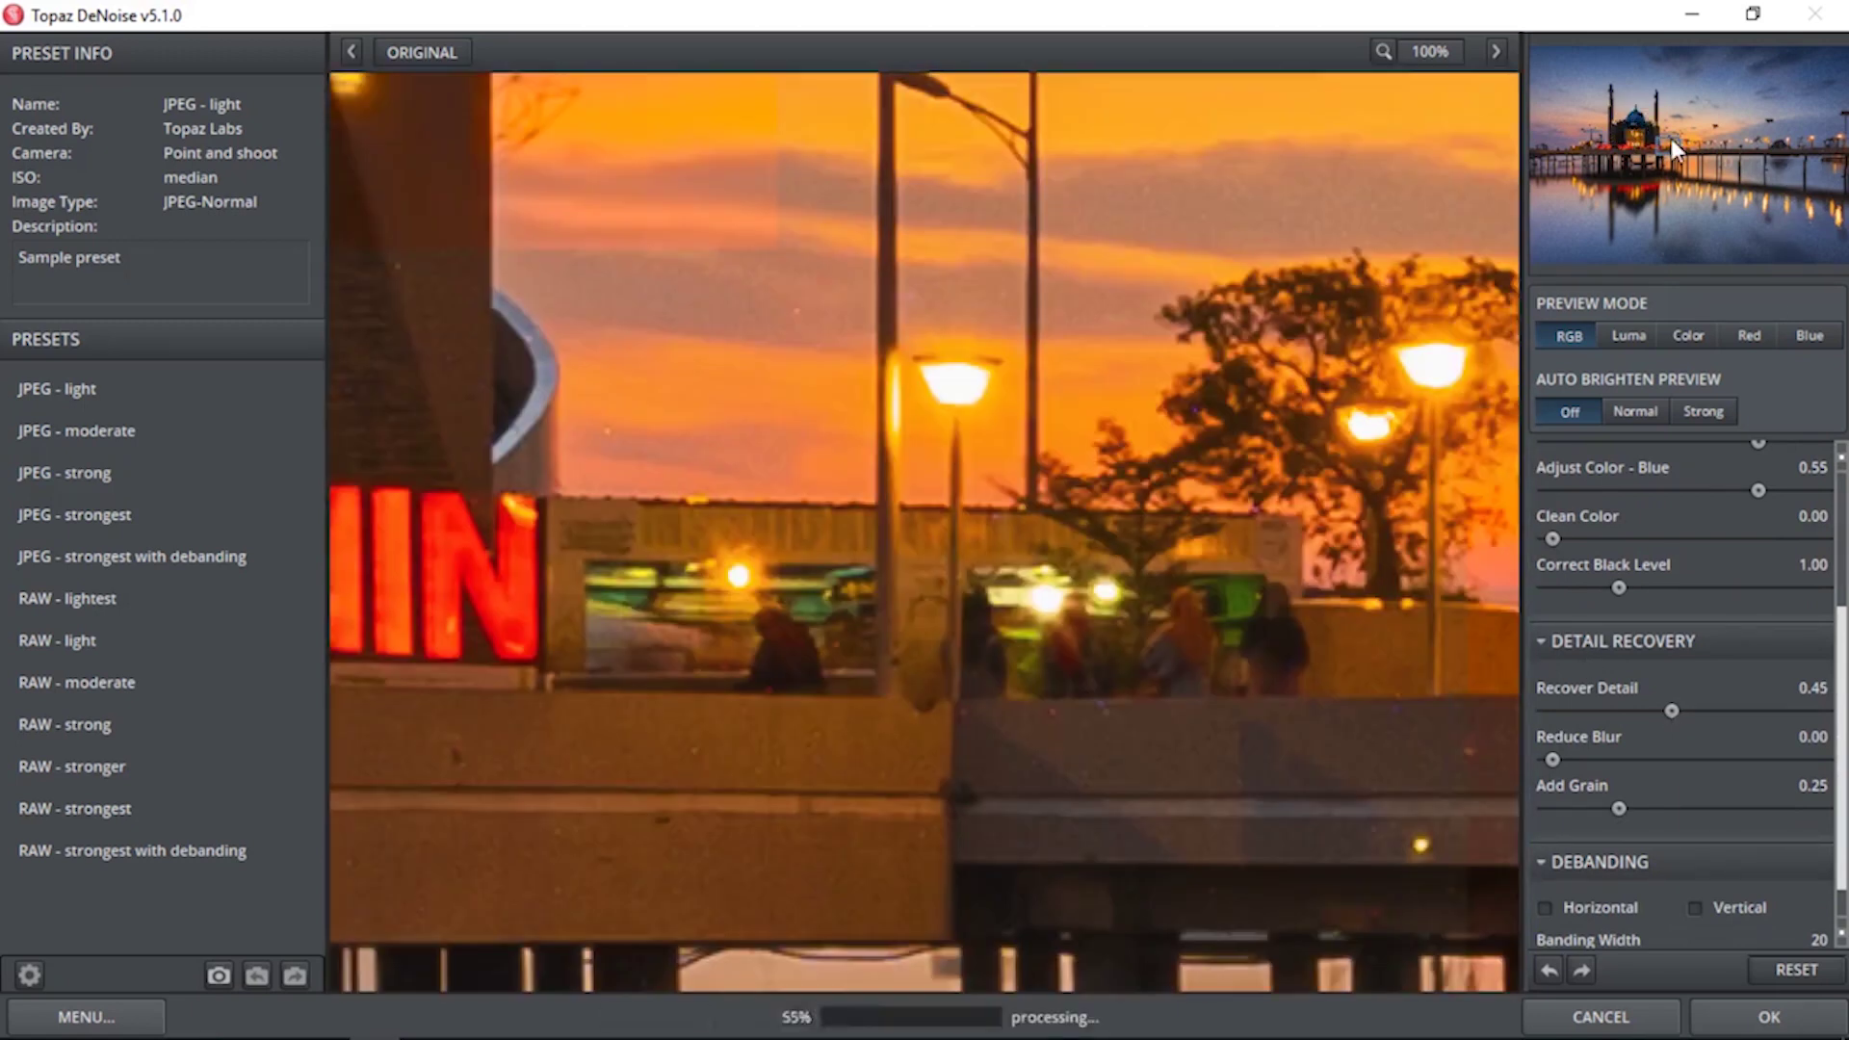
{"action": "left_click", "coordinate": [1649, 148]}
{"action": "left_click", "coordinate": [1664, 119]}
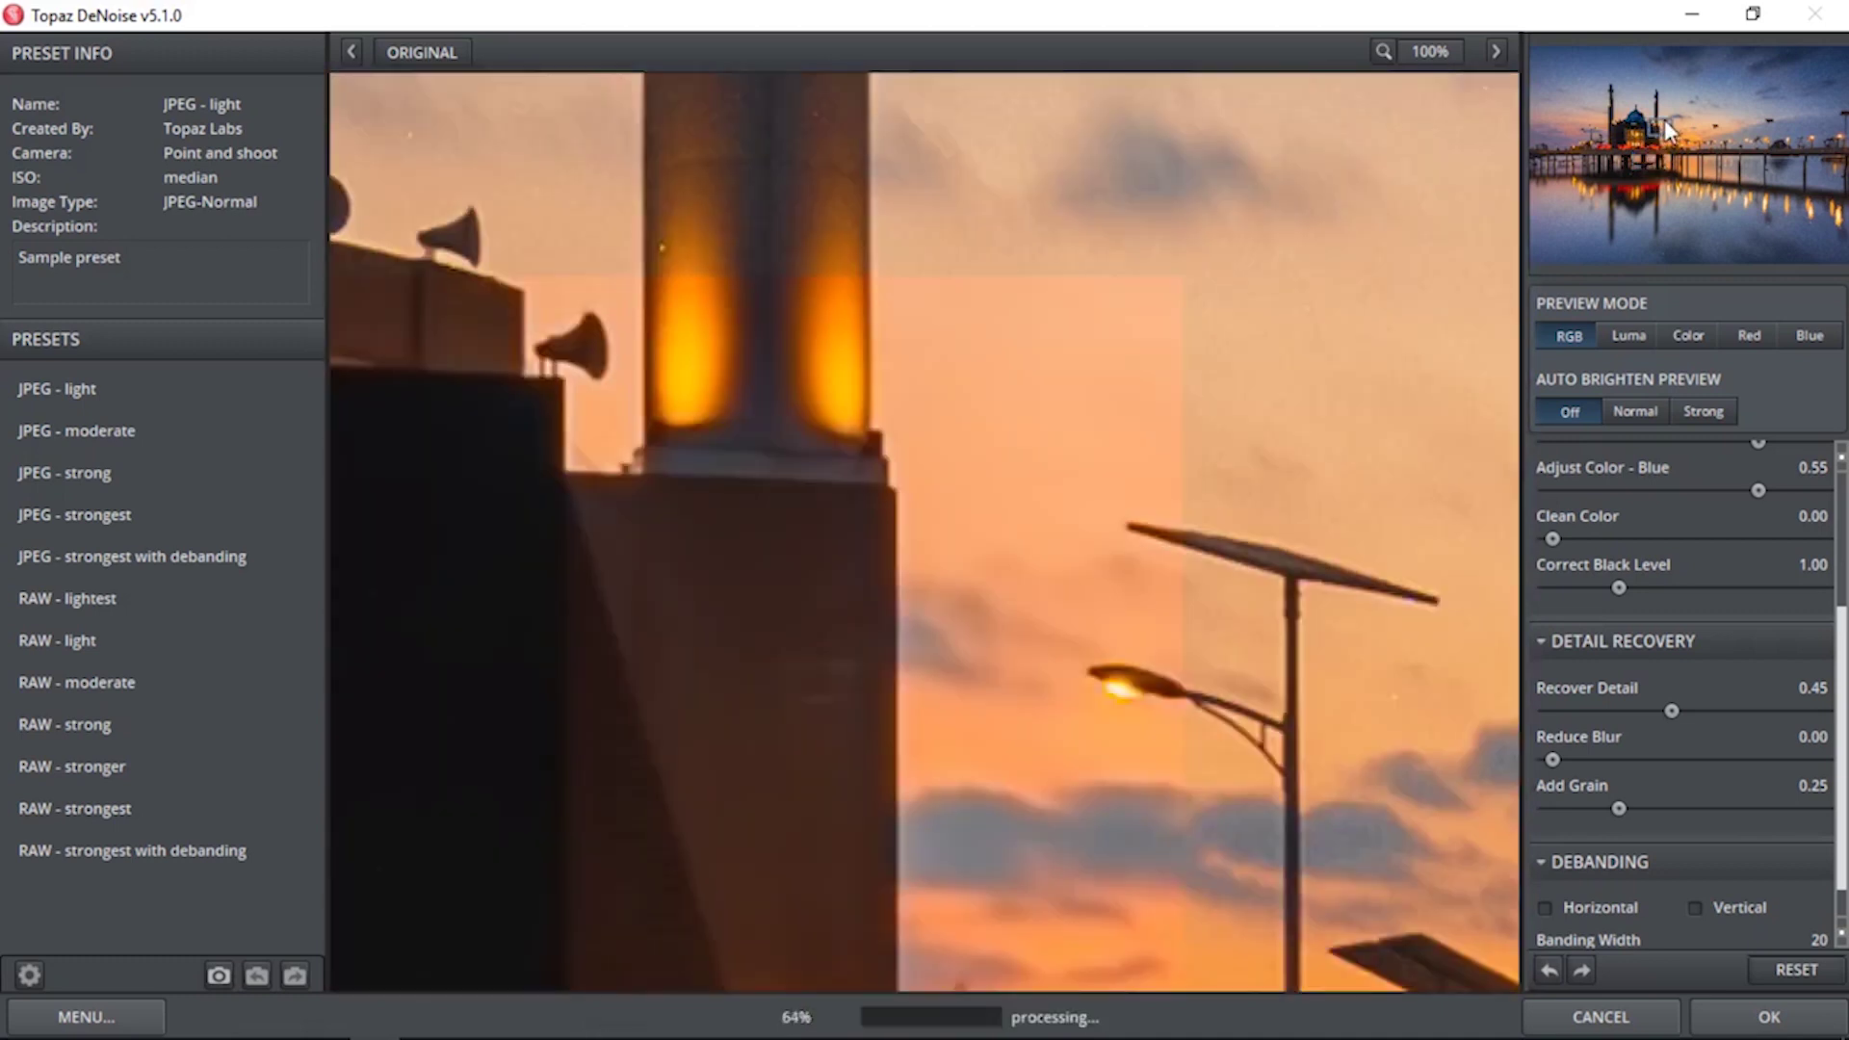
{"action": "left_click", "coordinate": [1657, 121]}
{"action": "left_click", "coordinate": [1622, 117]}
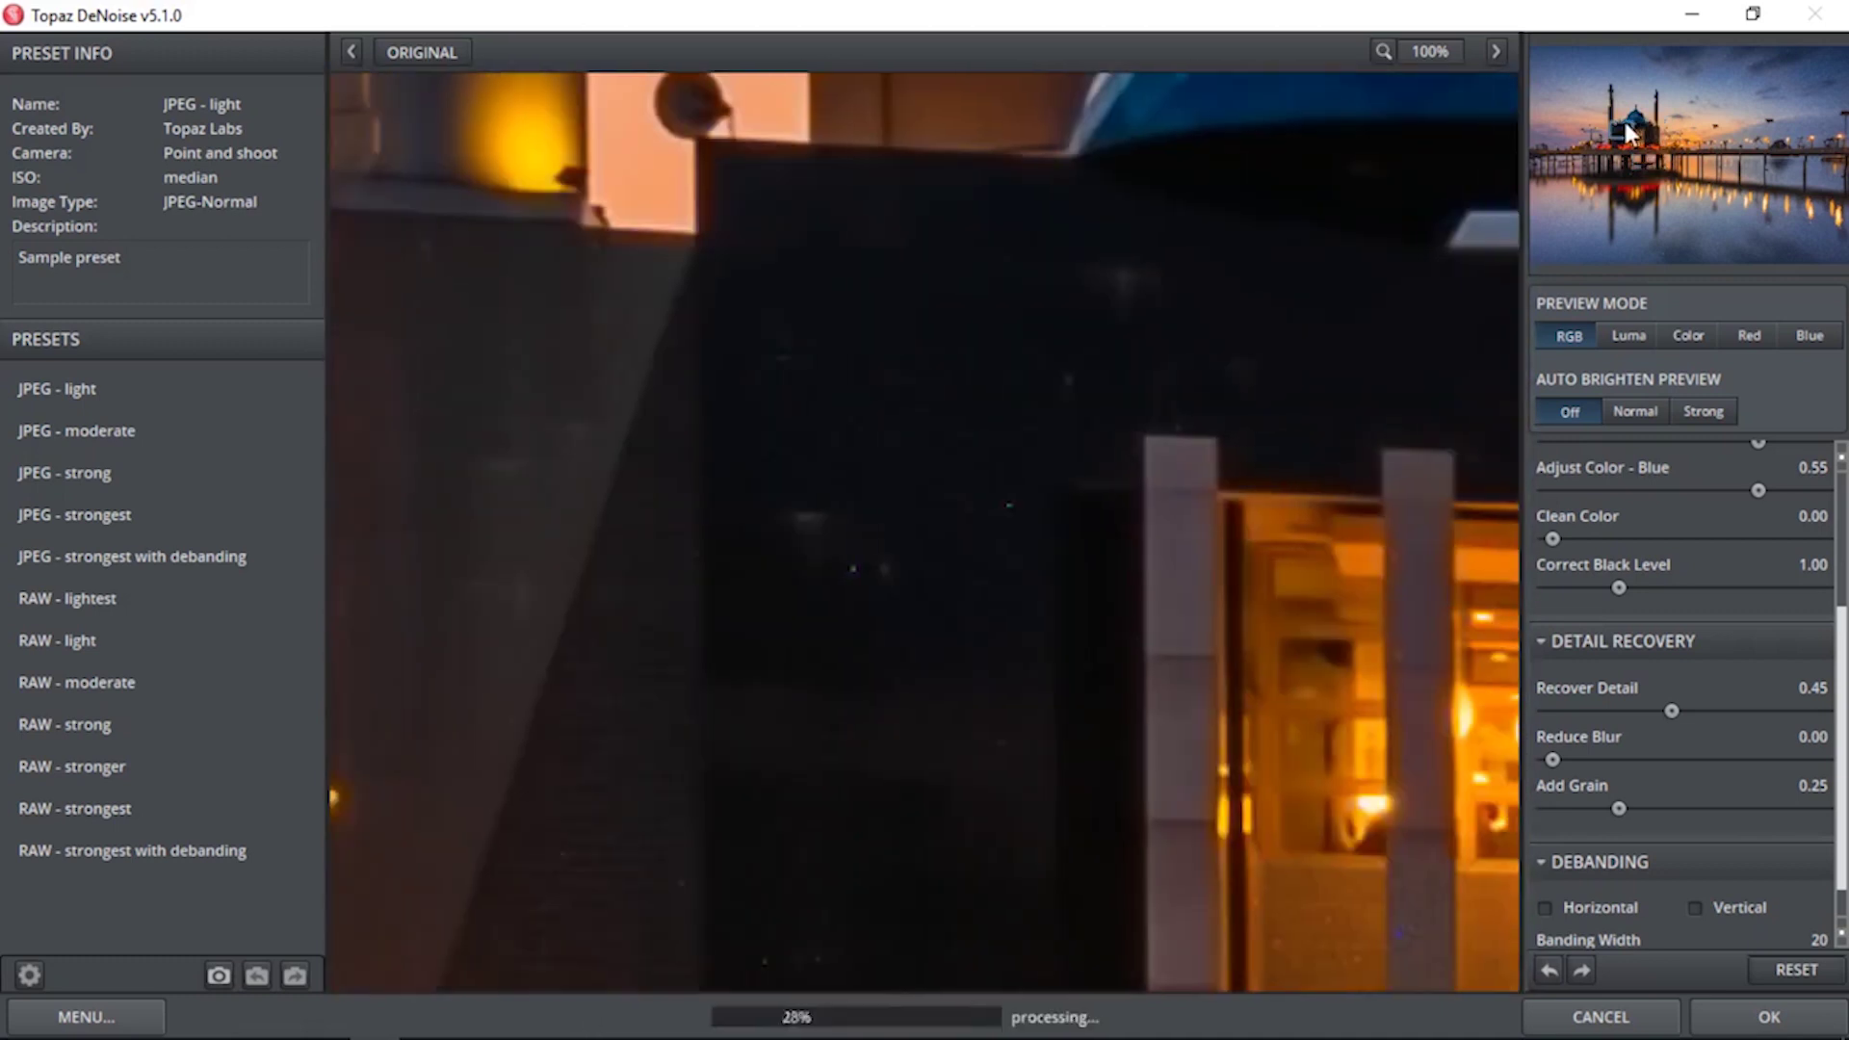
{"action": "left_click_drag", "start_coordinate": [1550, 760], "coordinate": [1570, 760]}
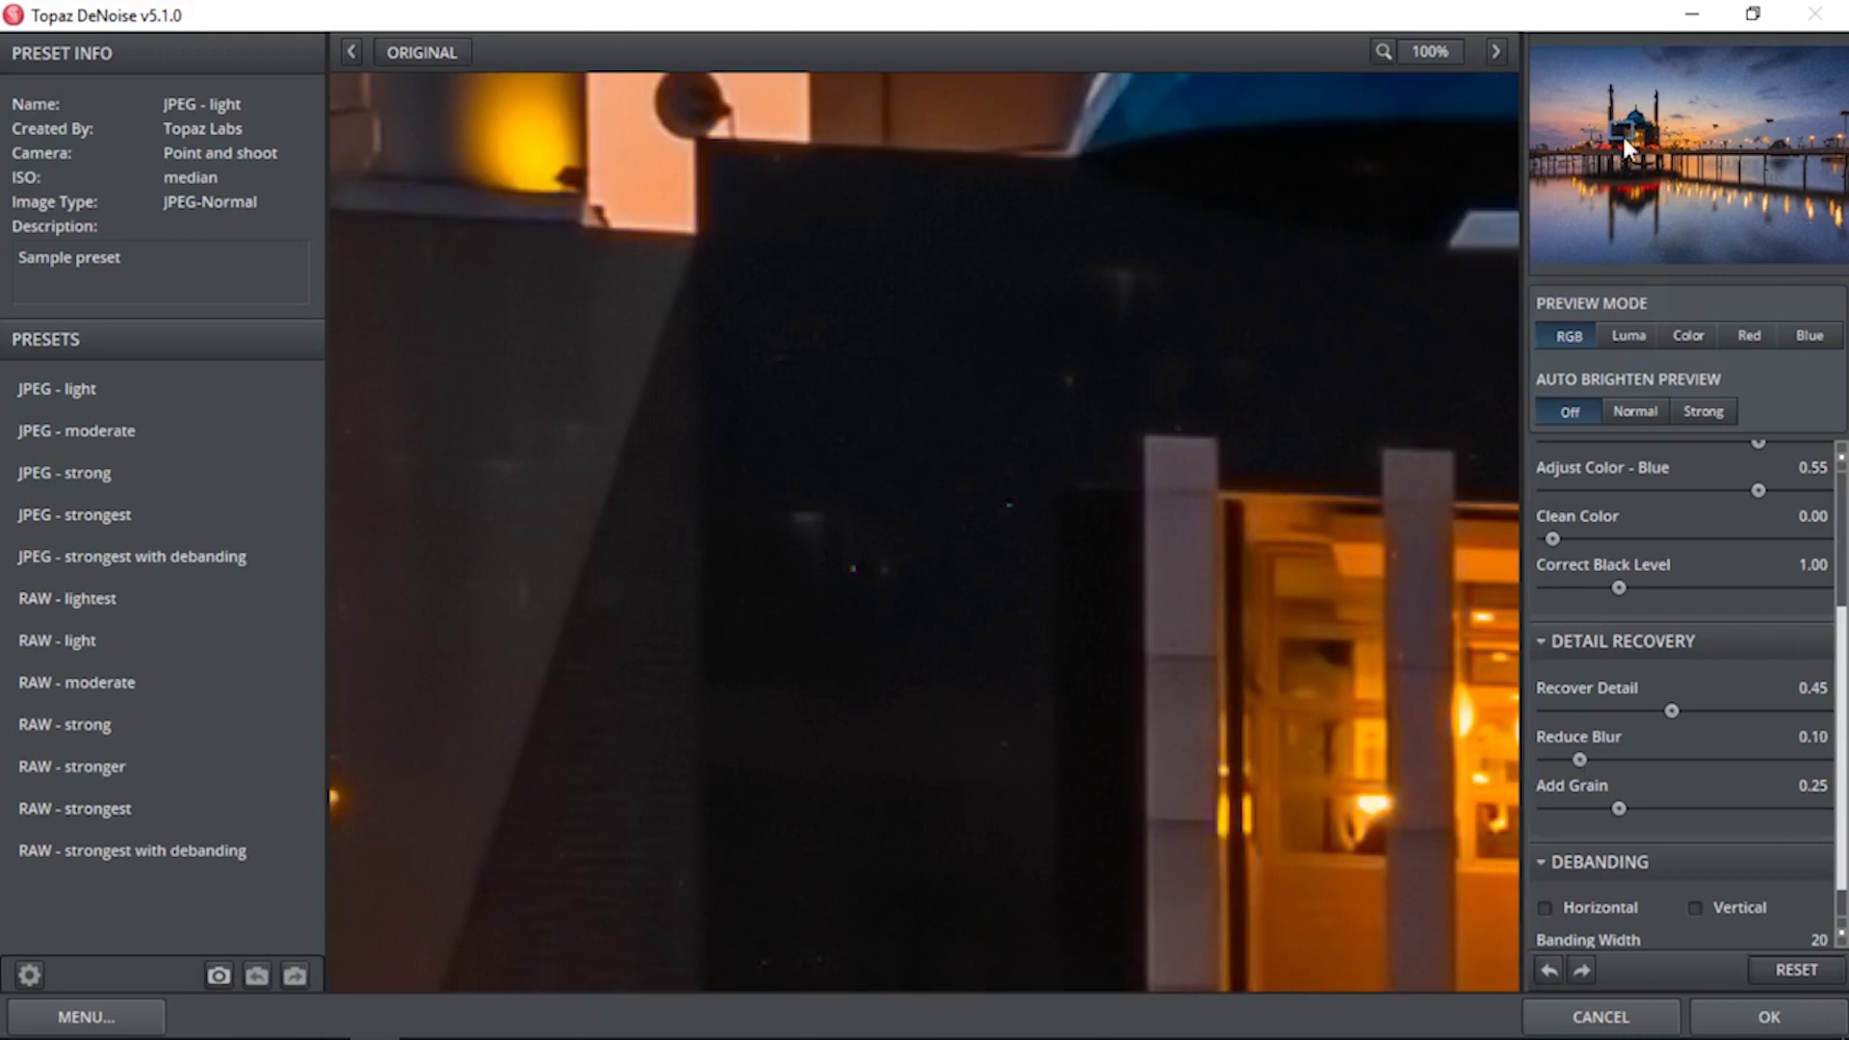
{"action": "left_click", "coordinate": [1605, 81]}
{"action": "left_click_drag", "start_coordinate": [1605, 81], "coordinate": [1845, 18]}
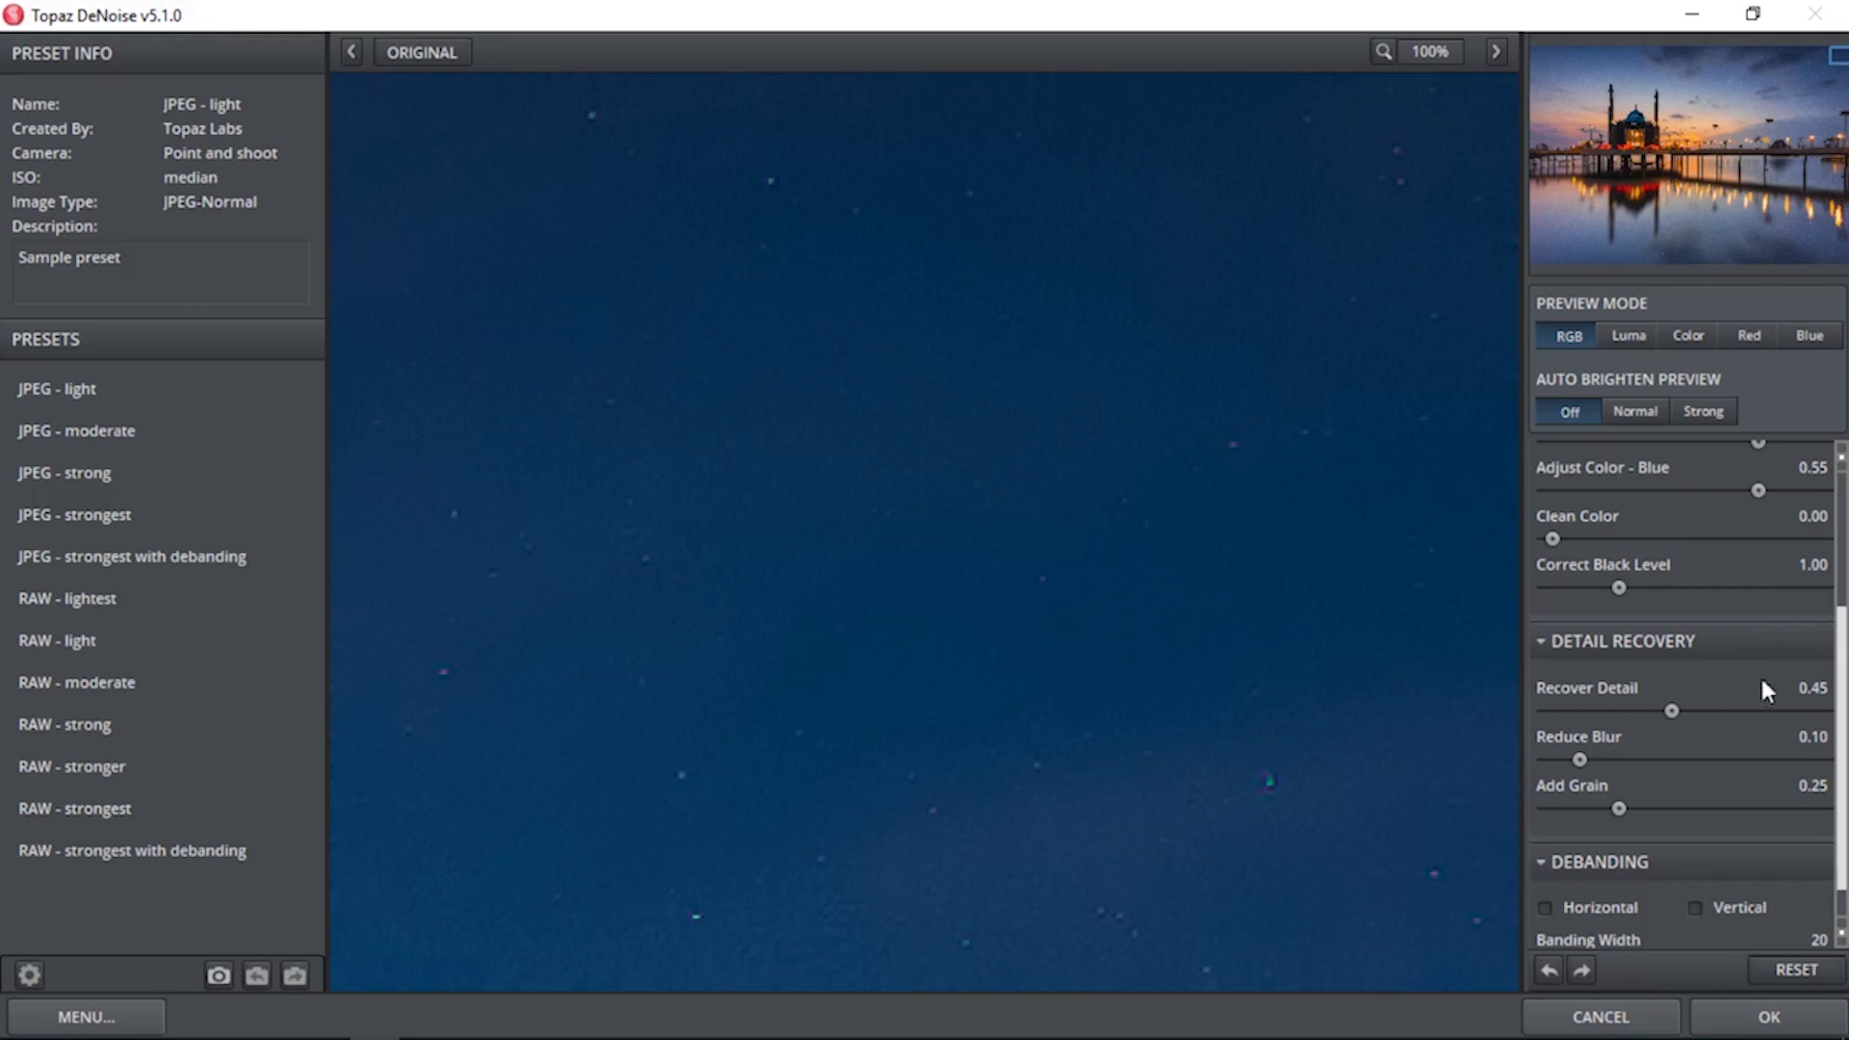
- Apply the DeNoise result, merge it down into Layer 0, and launch the Camera Raw Filter
{"action": "left_click", "coordinate": [1729, 1024]}
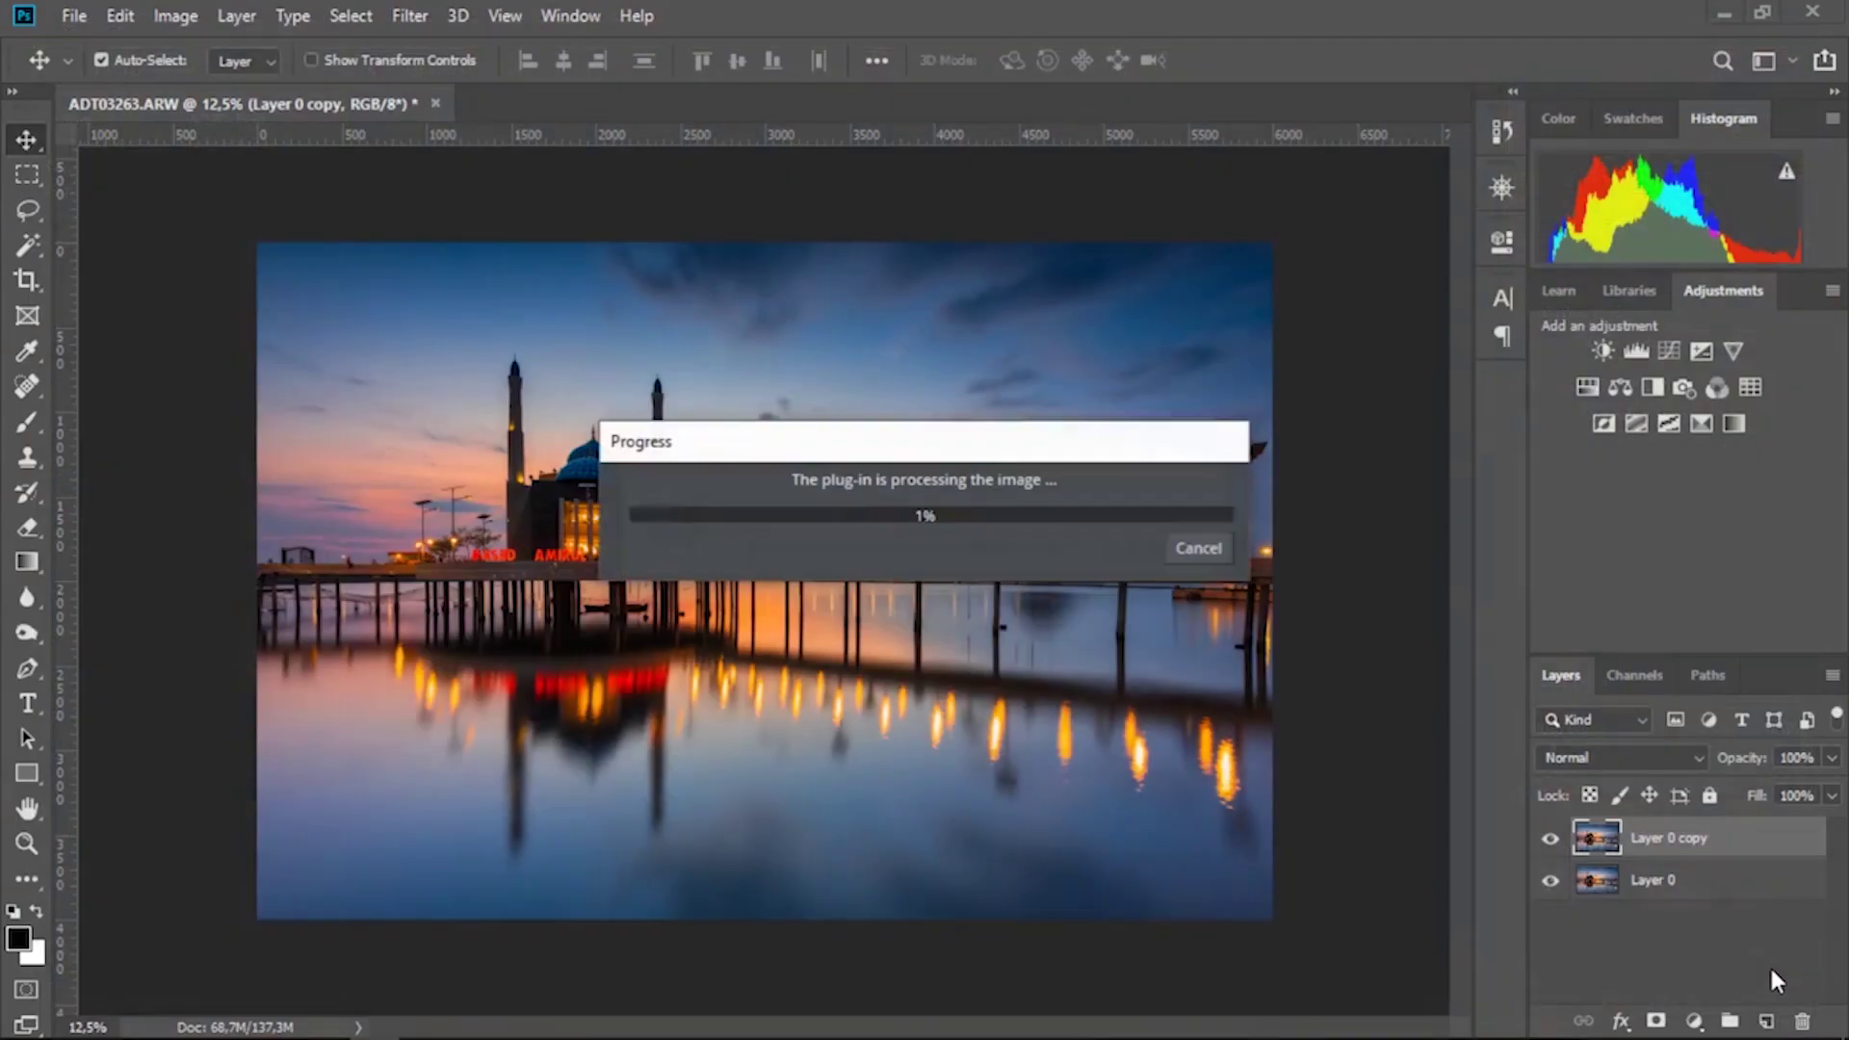
{"action": "right_click", "coordinate": [1791, 839]}
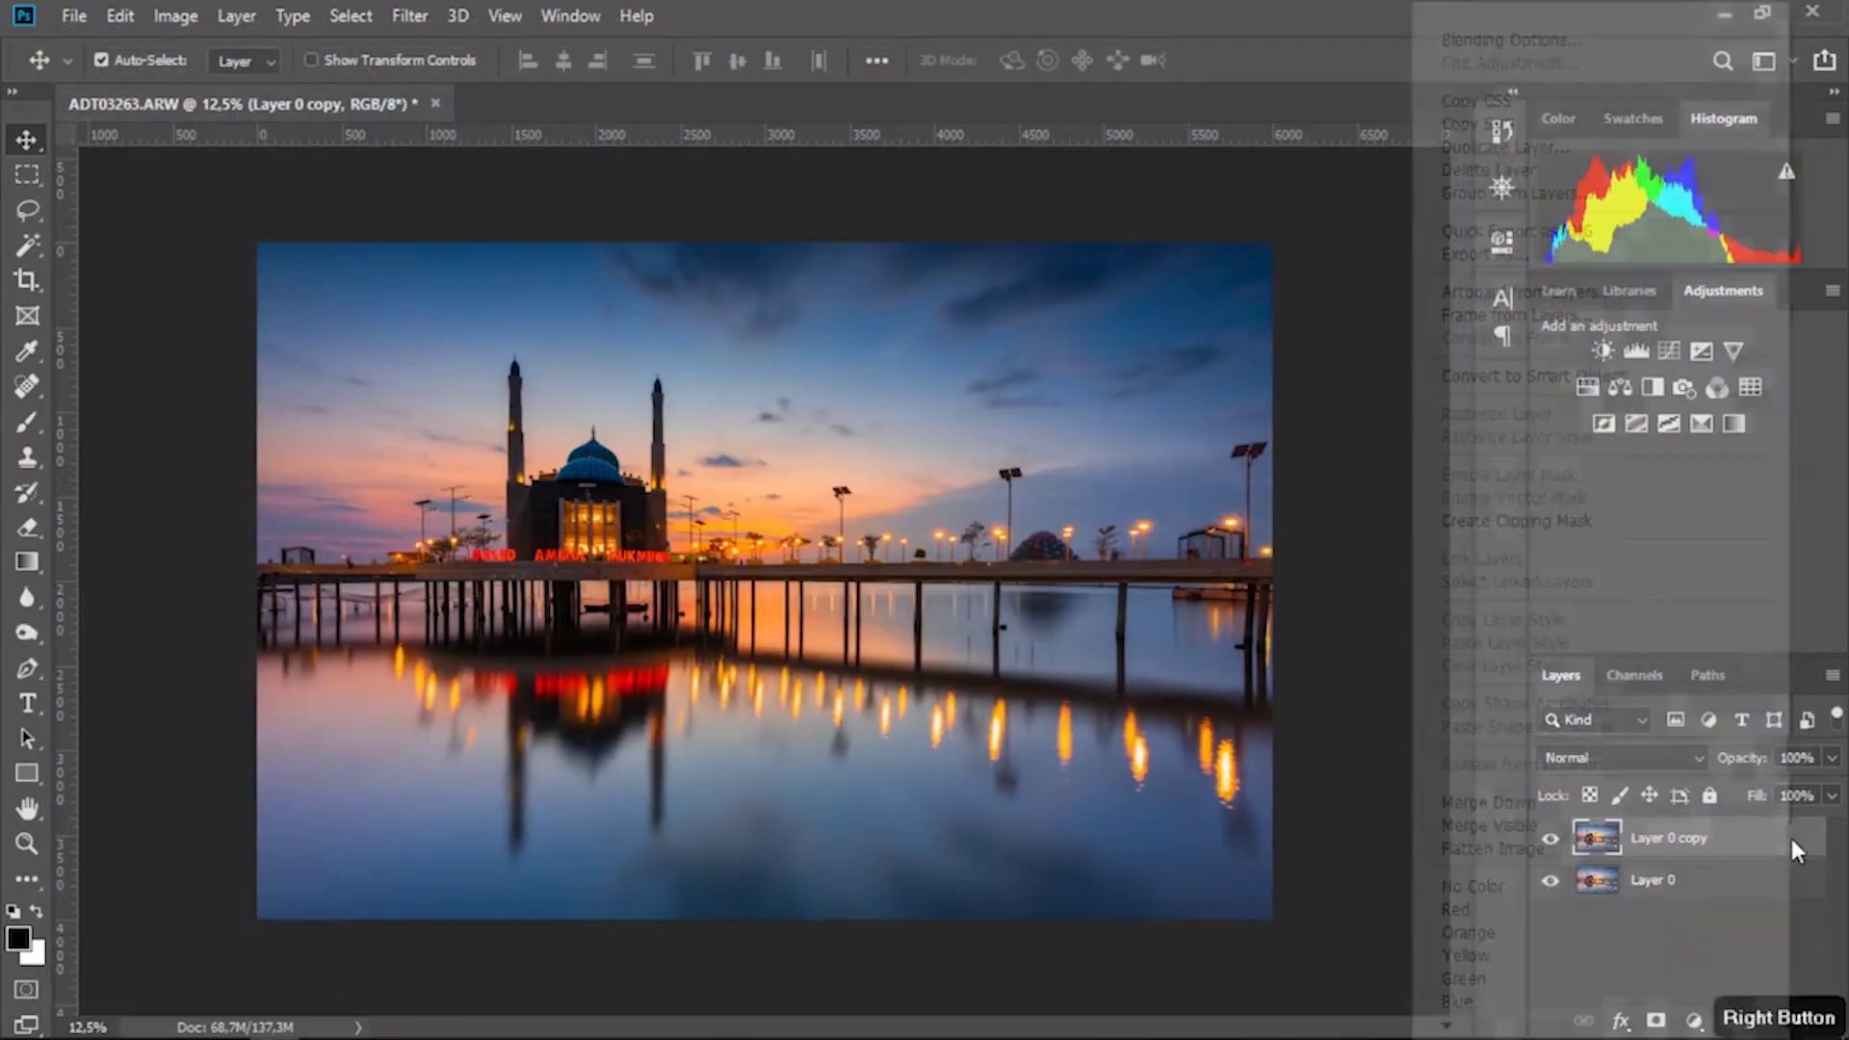
{"action": "left_click", "coordinate": [1578, 800]}
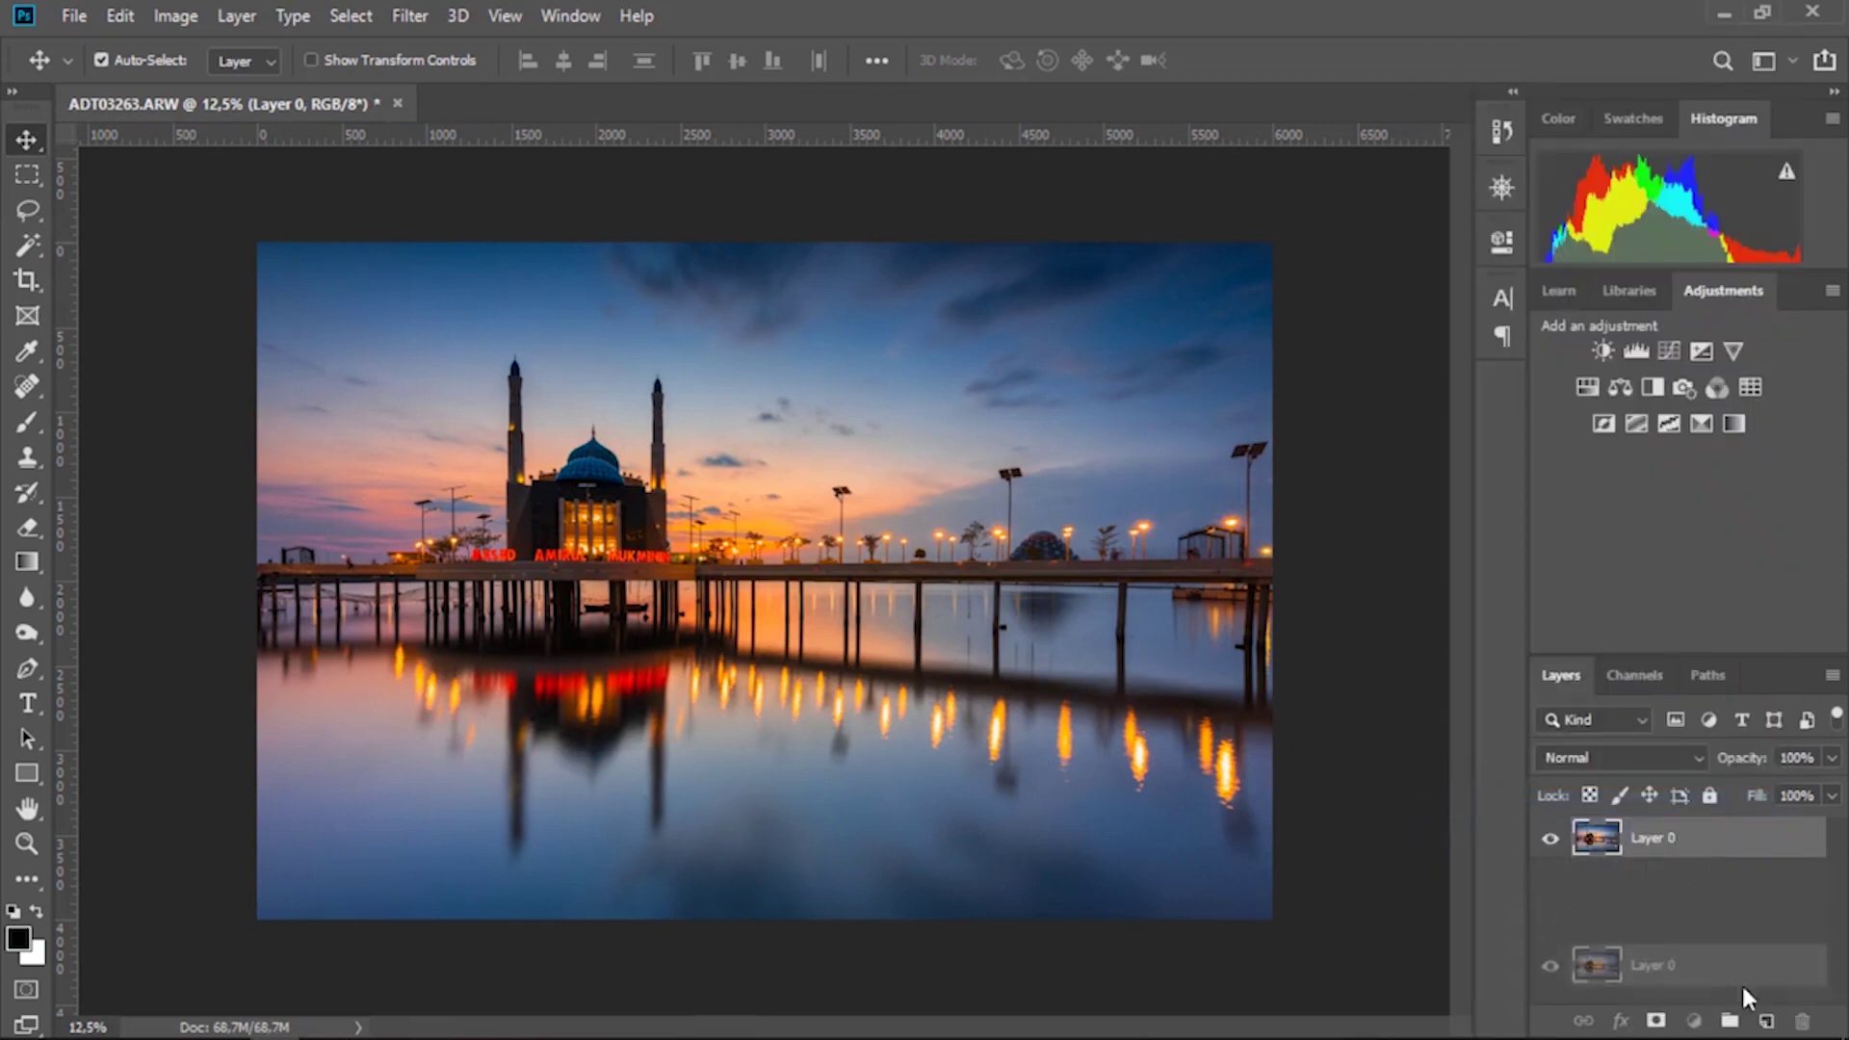
{"action": "left_click", "coordinate": [410, 16]}
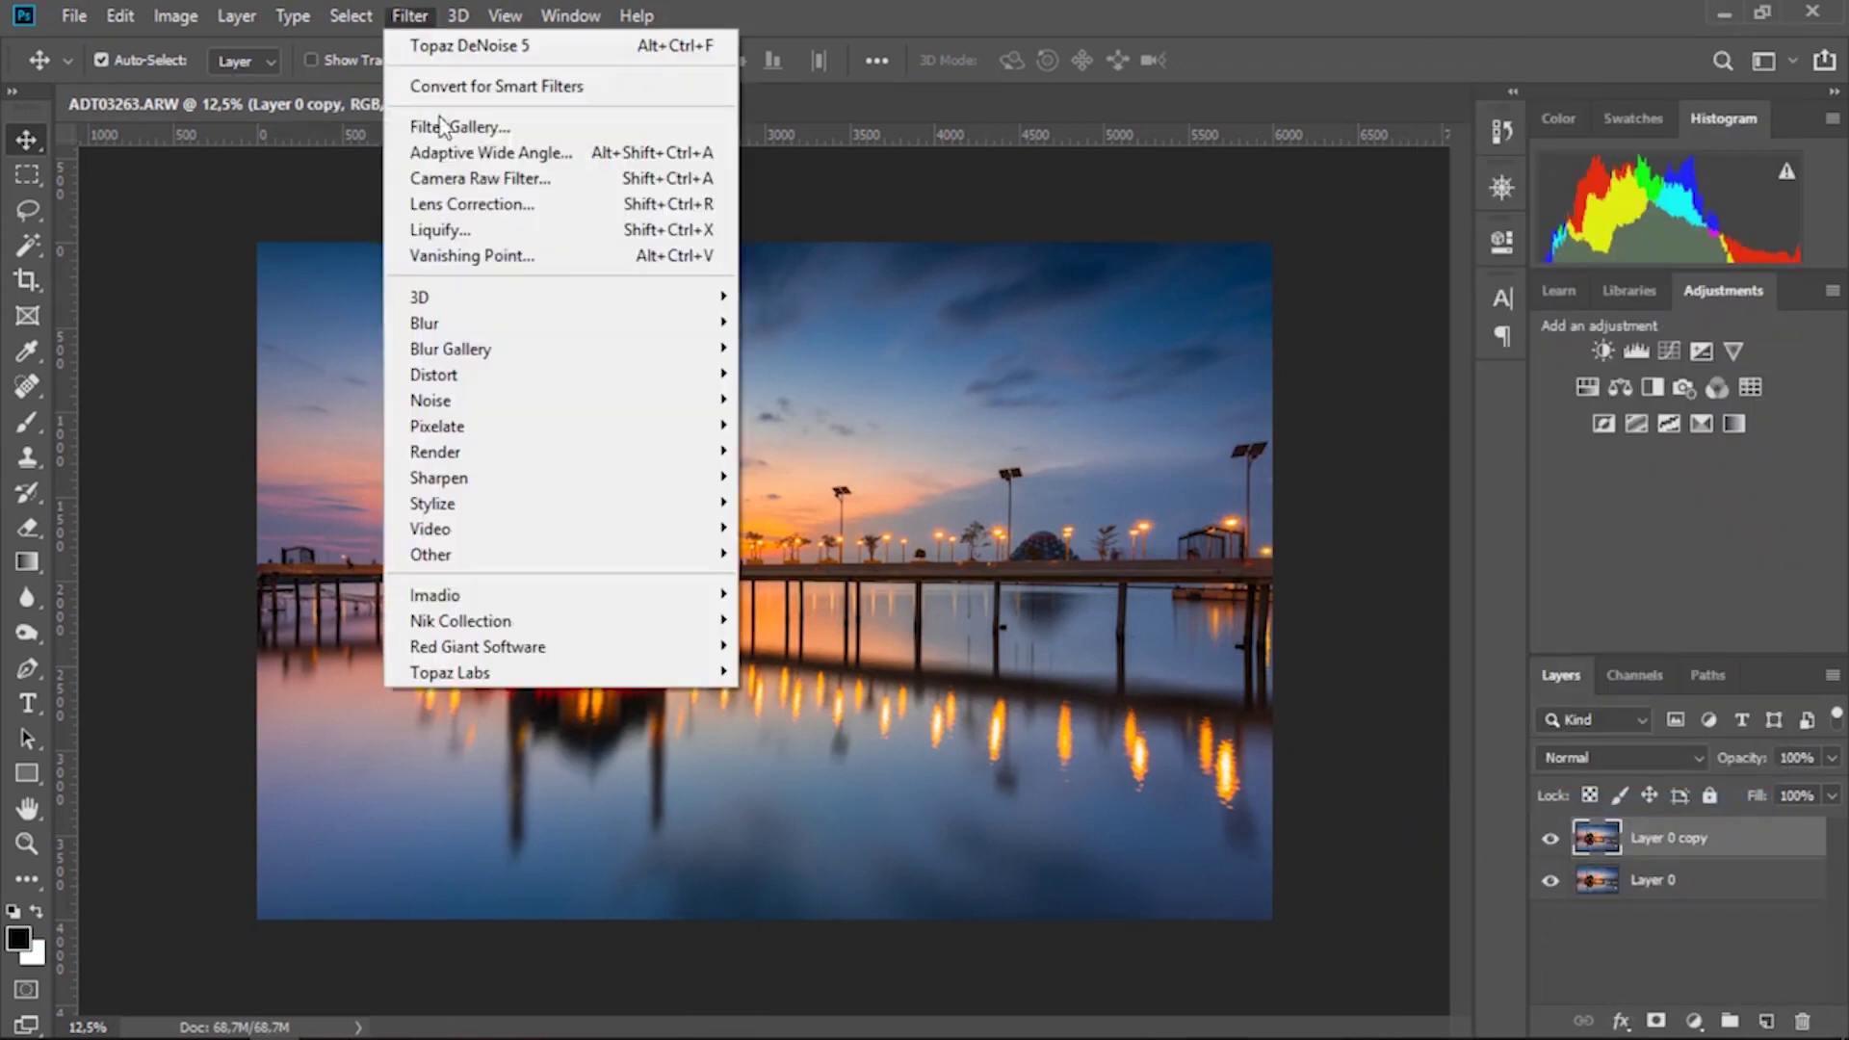
{"action": "left_click", "coordinate": [547, 183]}
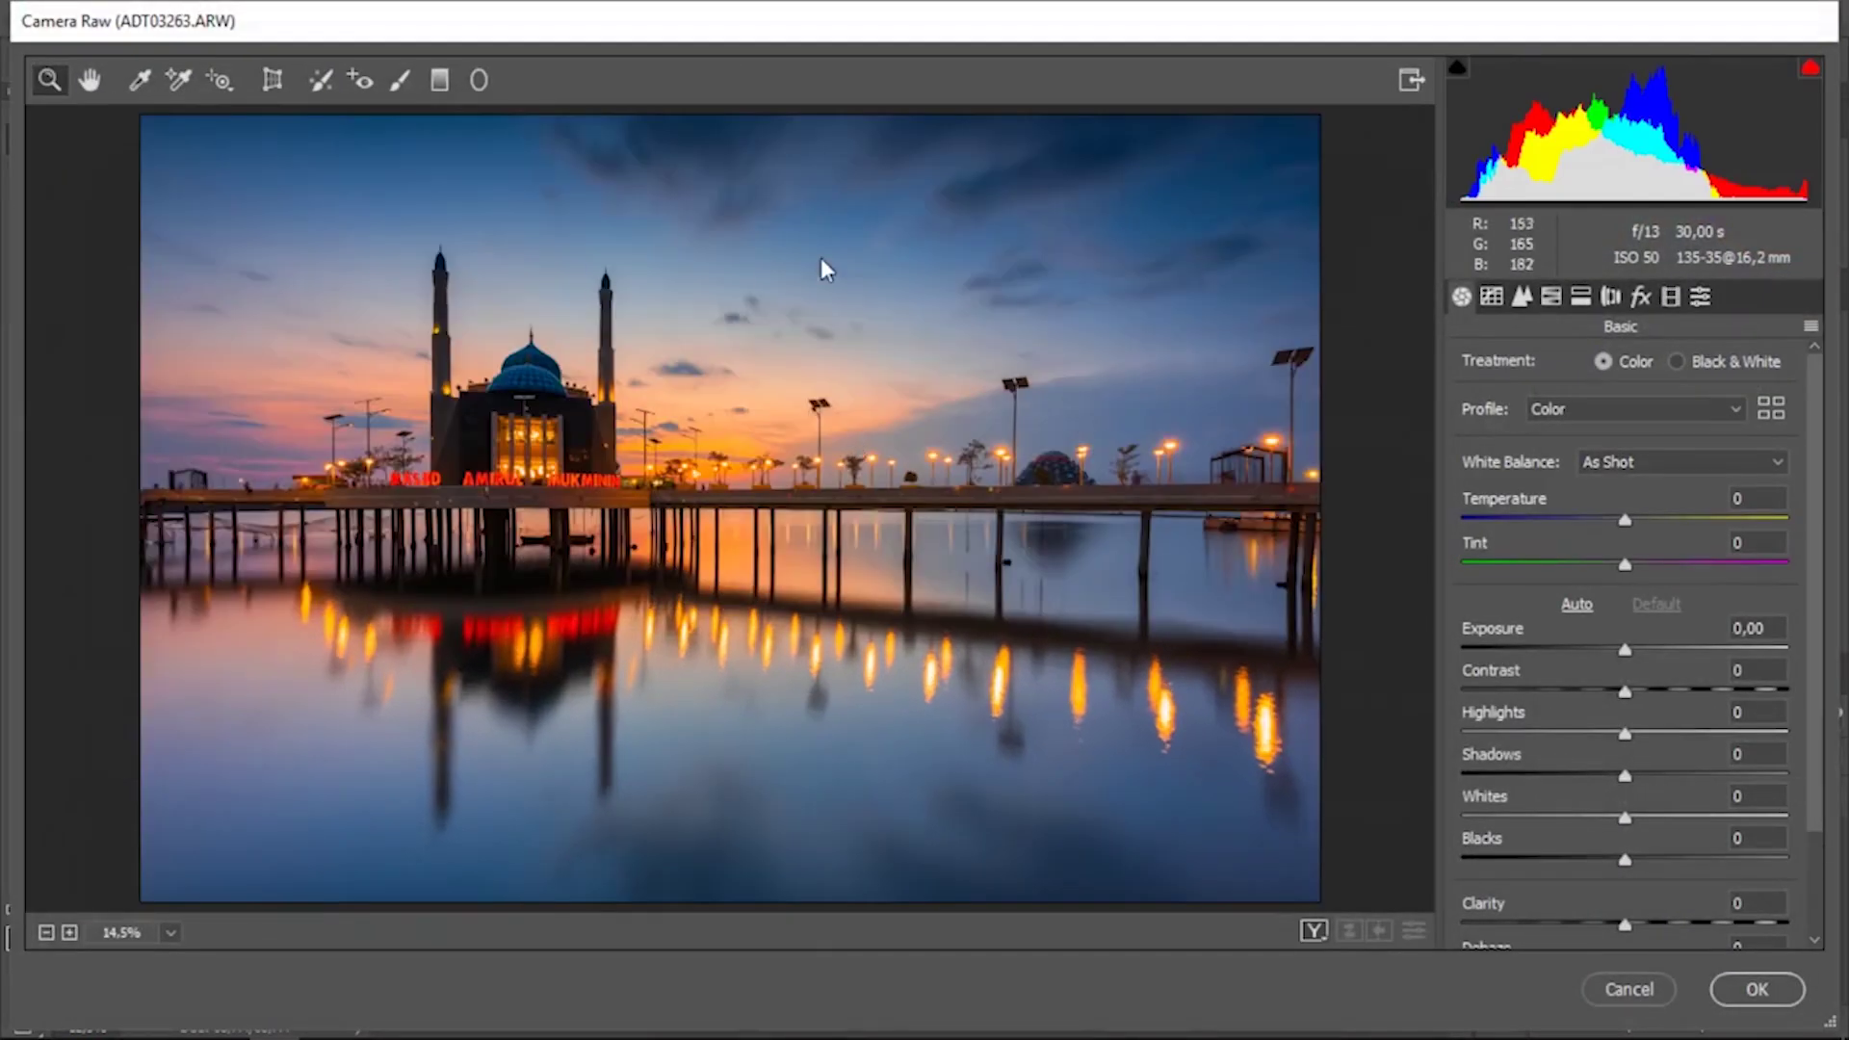
- Cool the white balance to a Temperature of -5, switching it to Custom
{"action": "left_click_drag", "start_coordinate": [1620, 517], "coordinate": [1618, 520]}
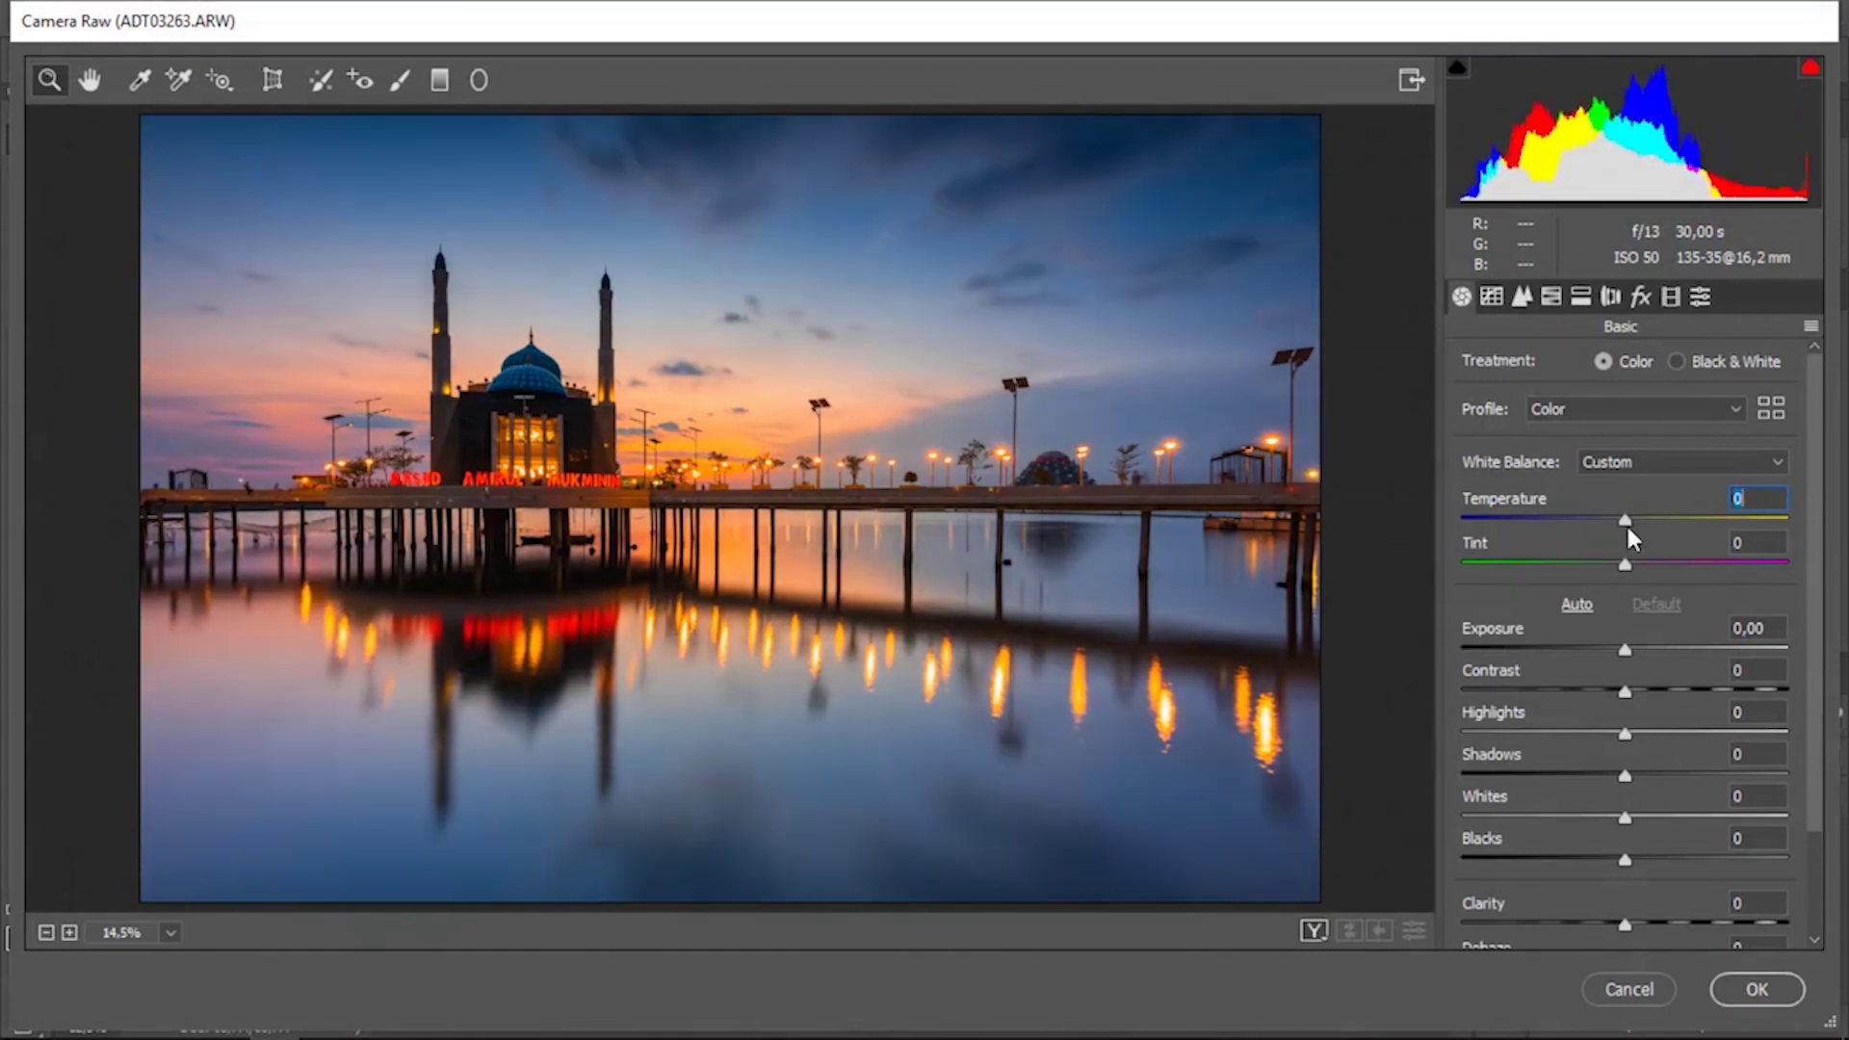
{"action": "key", "text": "Down"}
{"action": "key", "text": "Down"}
{"action": "key", "text": "Down"}
{"action": "left_click_drag", "start_coordinate": [1616, 524], "coordinate": [1620, 523]}
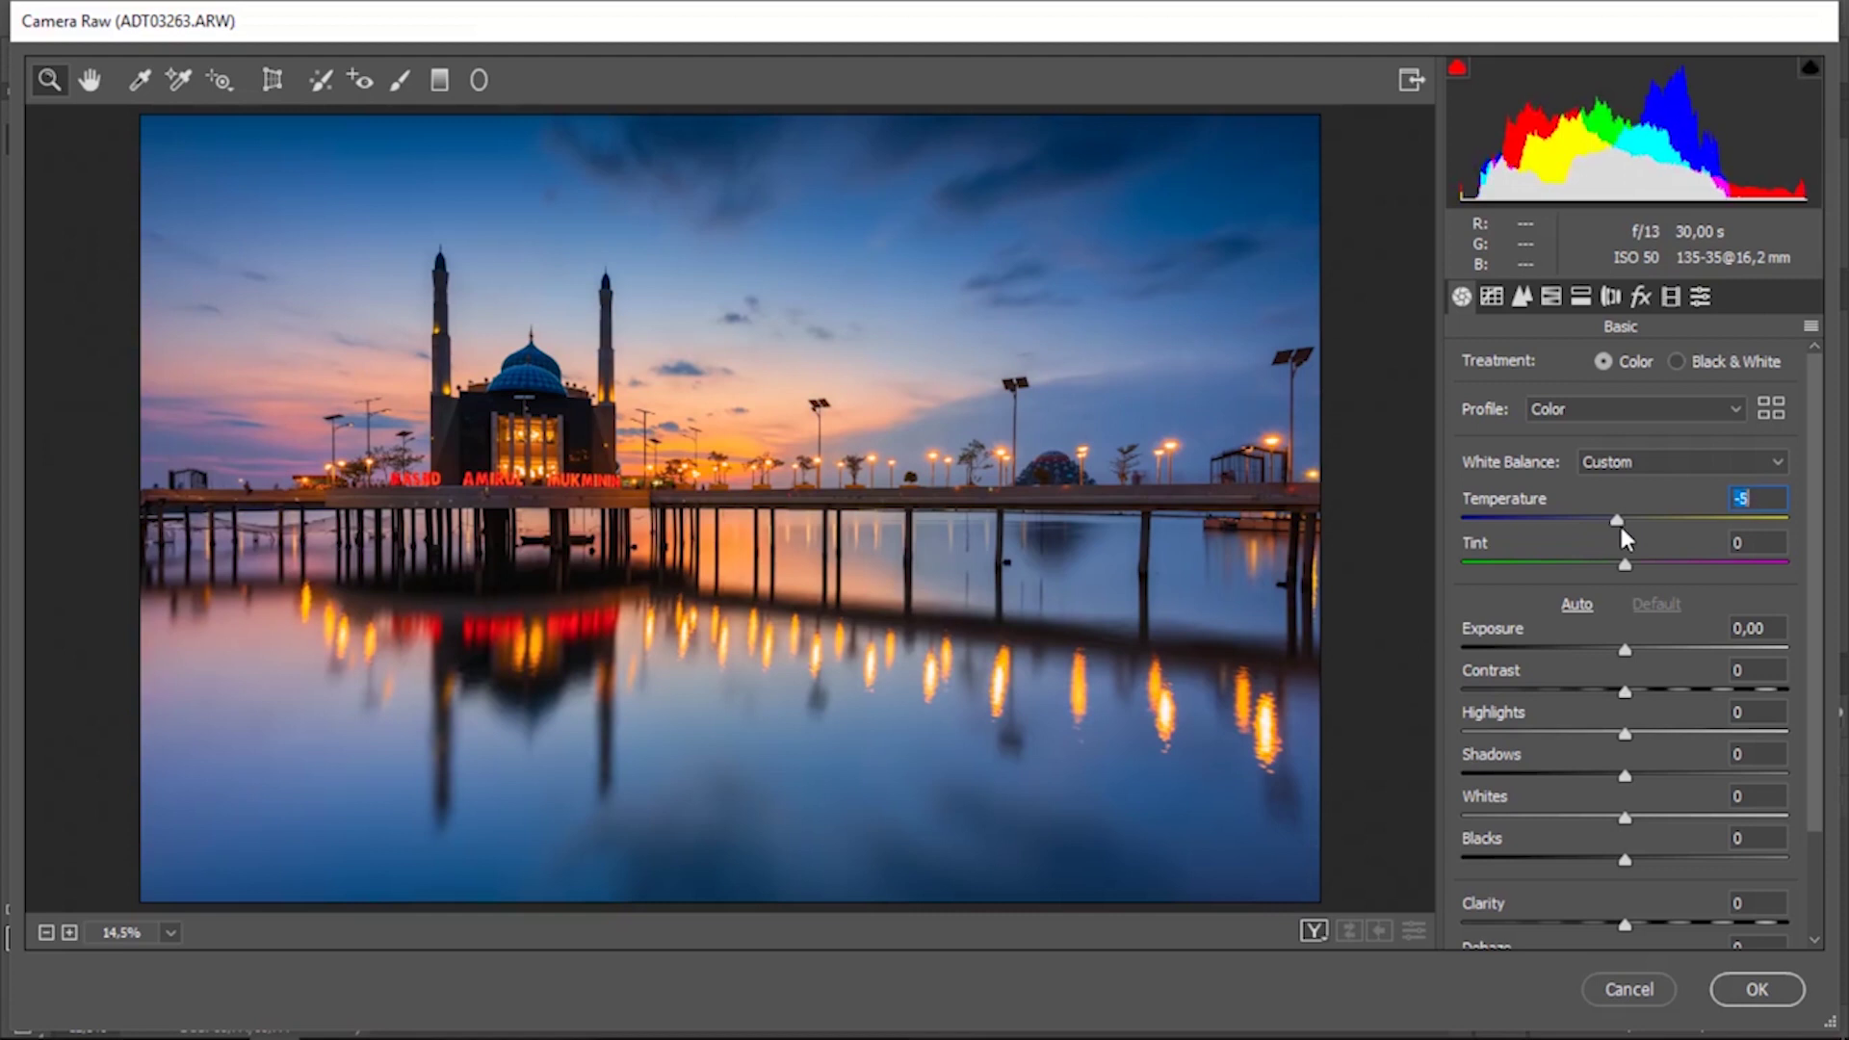
- In HSL, shift the hues of Blues (+2), Purples (+34) and Magentas
{"action": "left_click", "coordinate": [1551, 296]}
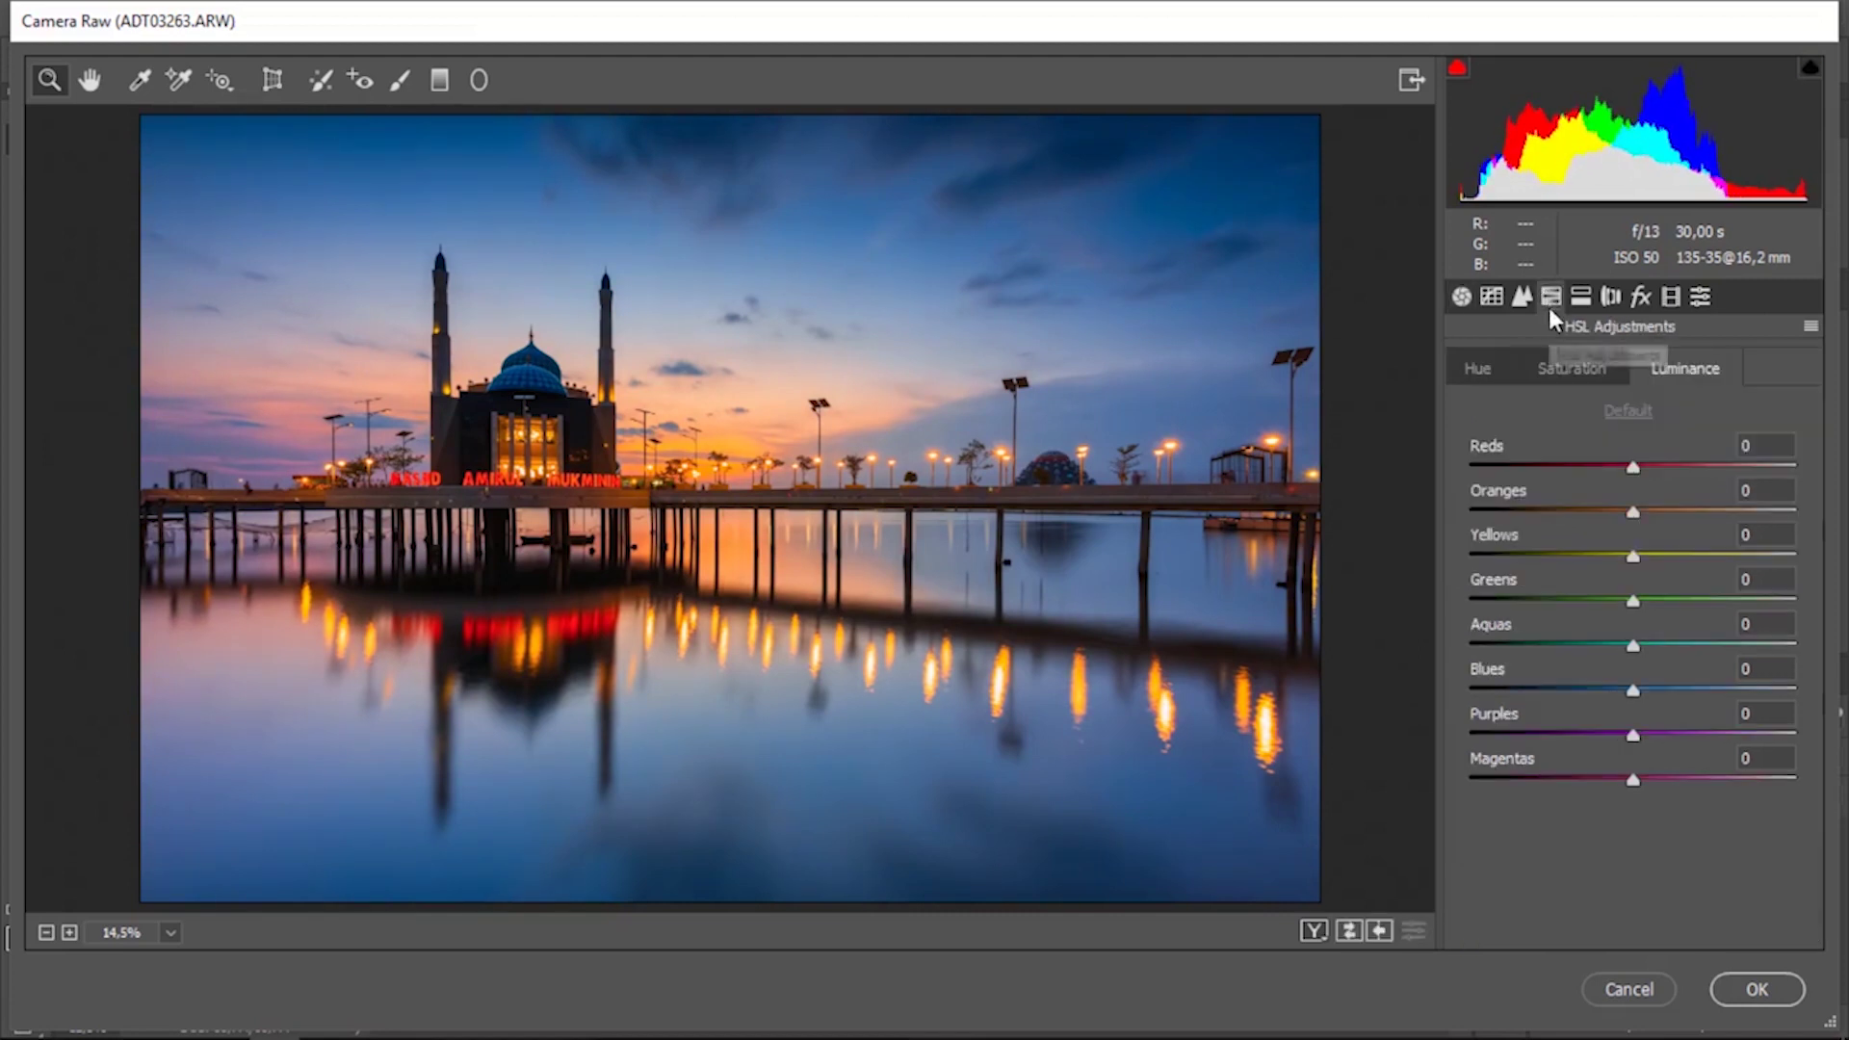
{"action": "left_click", "coordinate": [1483, 370]}
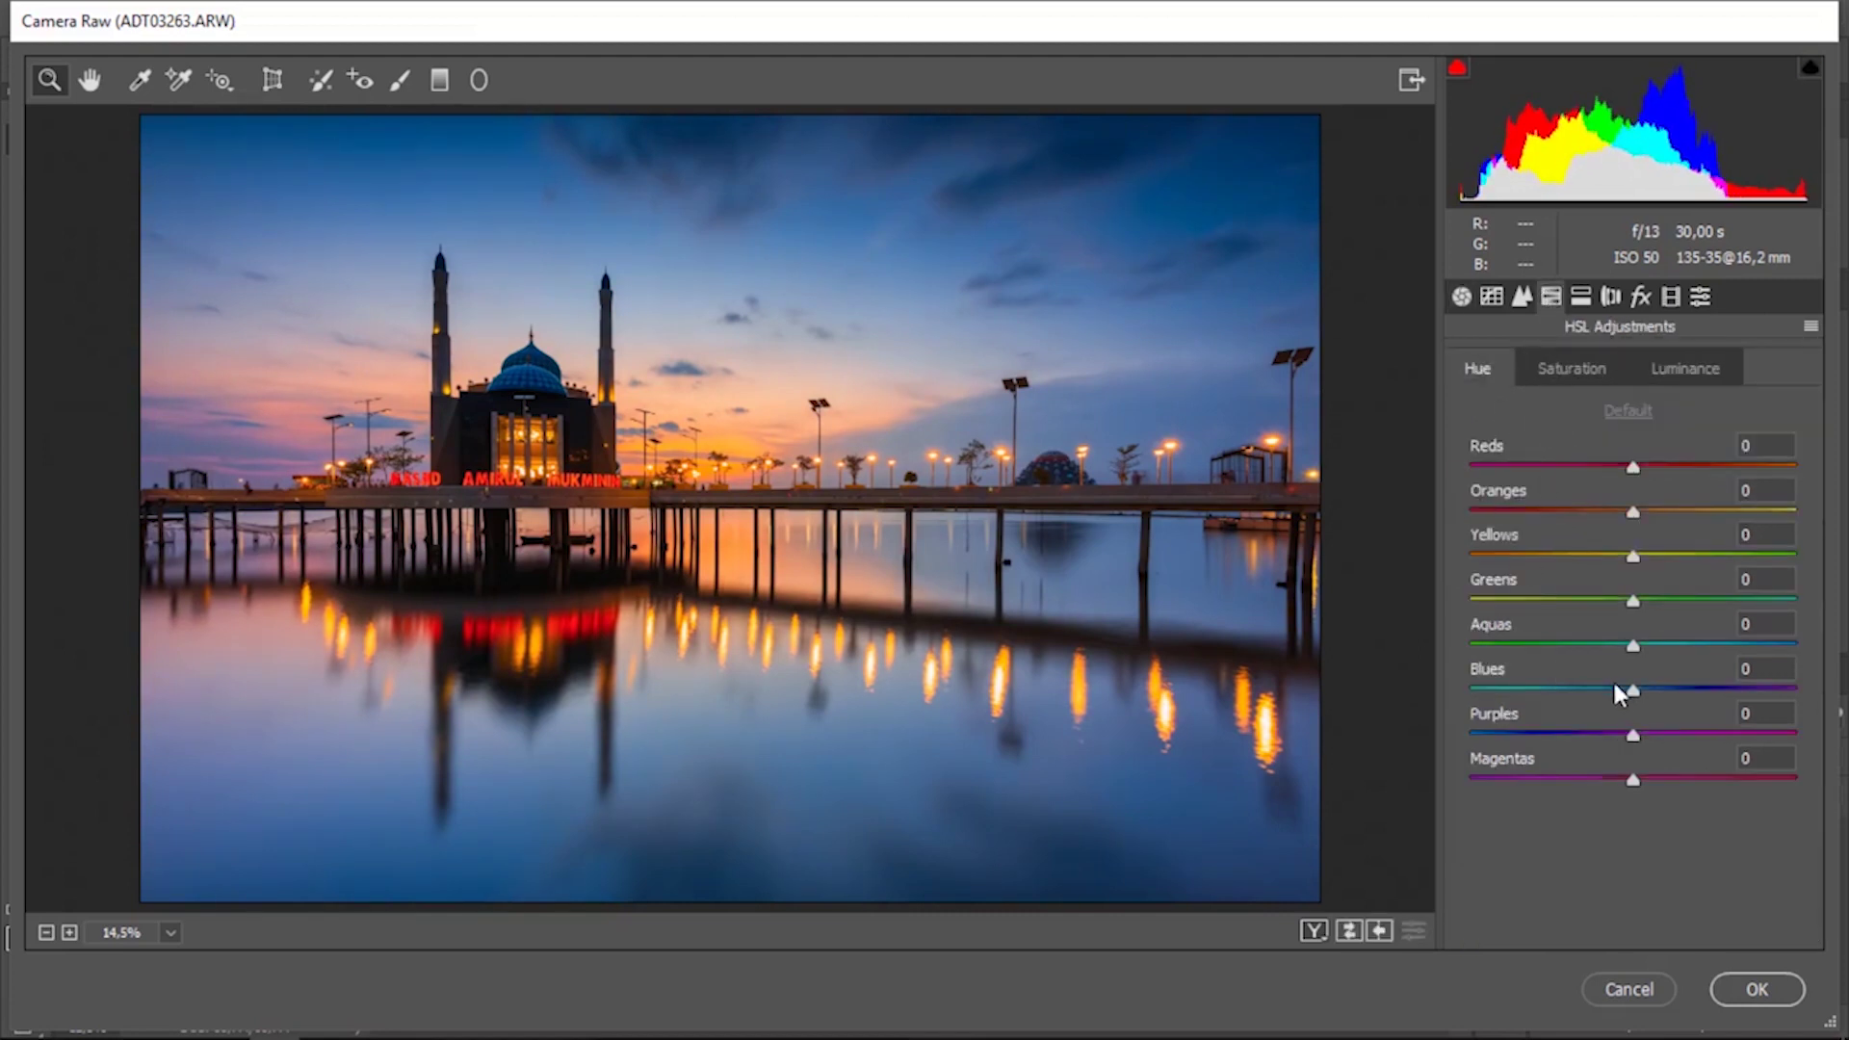
{"action": "mouse_move", "coordinate": [1631, 692]}
{"action": "left_mouse_down"}
{"action": "mouse_move", "coordinate": [1701, 689]}
{"action": "mouse_move", "coordinate": [1634, 692]}
{"action": "left_mouse_up"}
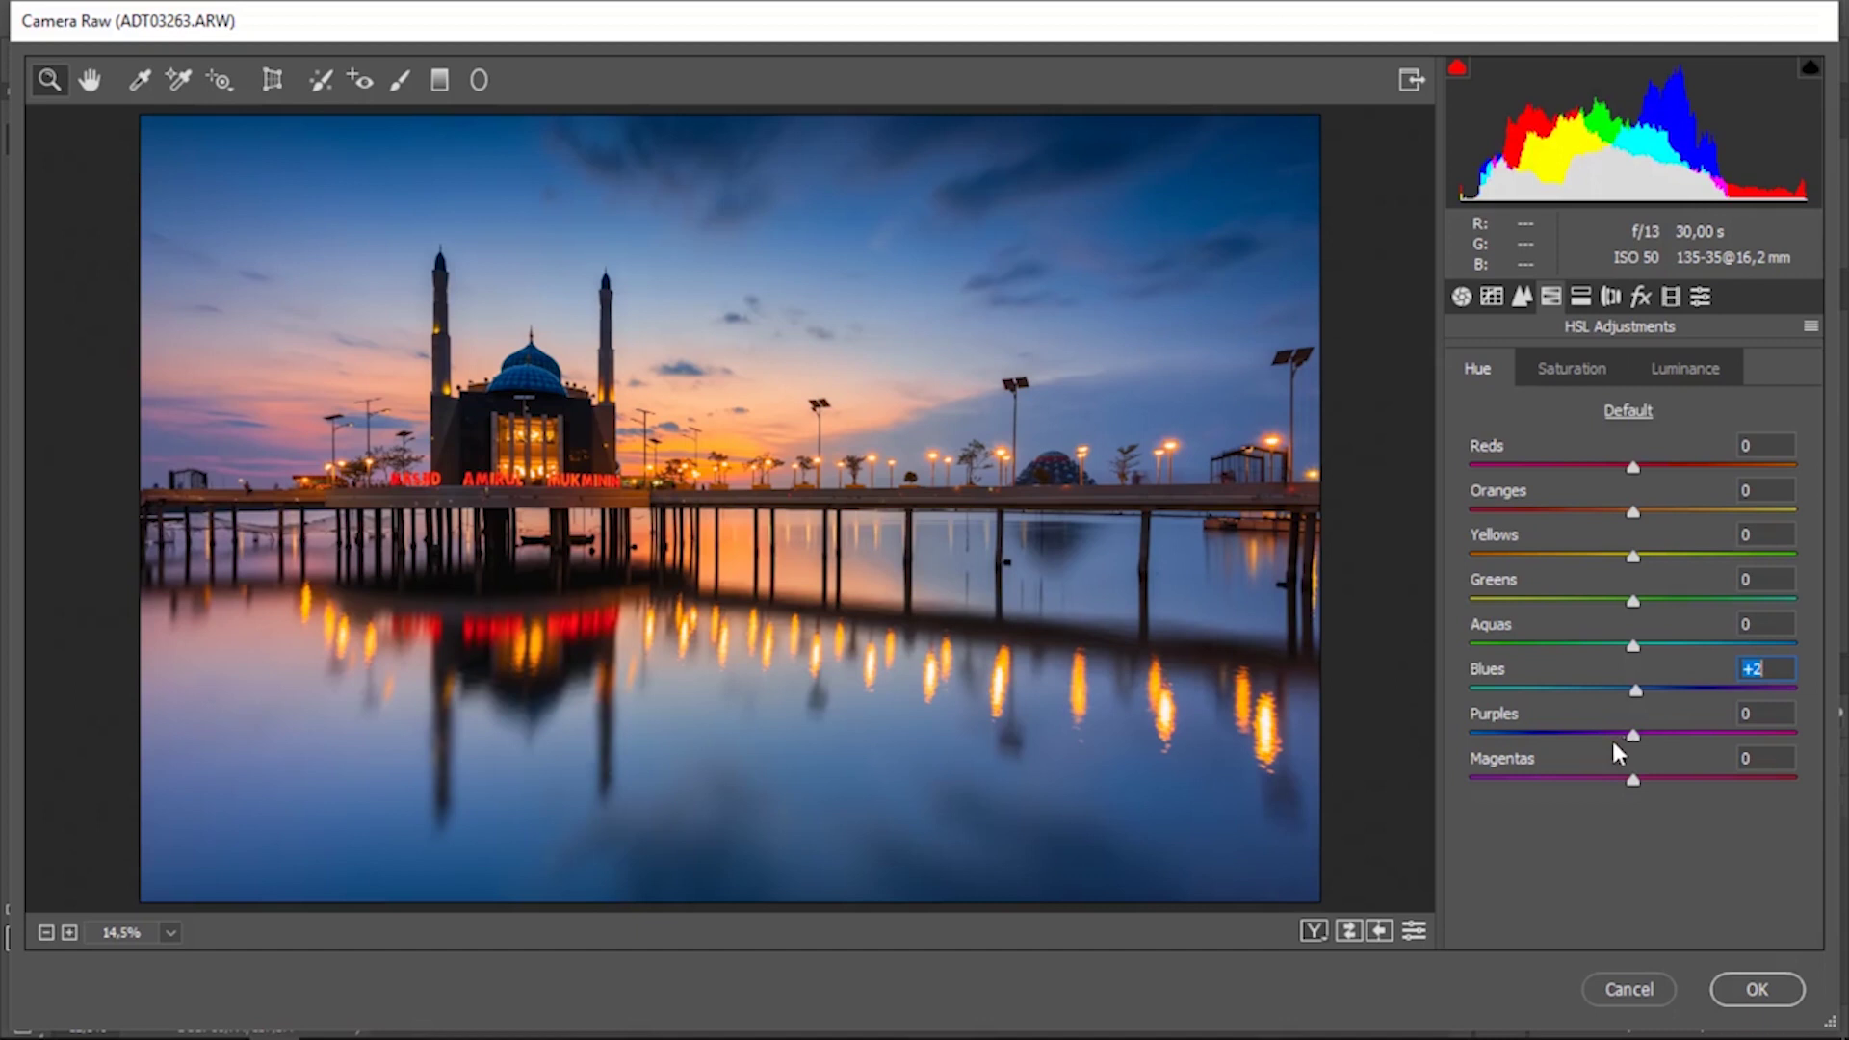
{"action": "mouse_move", "coordinate": [1634, 734]}
{"action": "left_mouse_down"}
{"action": "mouse_move", "coordinate": [1464, 737]}
{"action": "mouse_move", "coordinate": [1709, 734]}
{"action": "mouse_move", "coordinate": [1416, 749]}
{"action": "mouse_move", "coordinate": [1705, 737]}
{"action": "mouse_move", "coordinate": [1569, 742]}
{"action": "mouse_move", "coordinate": [1672, 741]}
{"action": "left_mouse_up"}
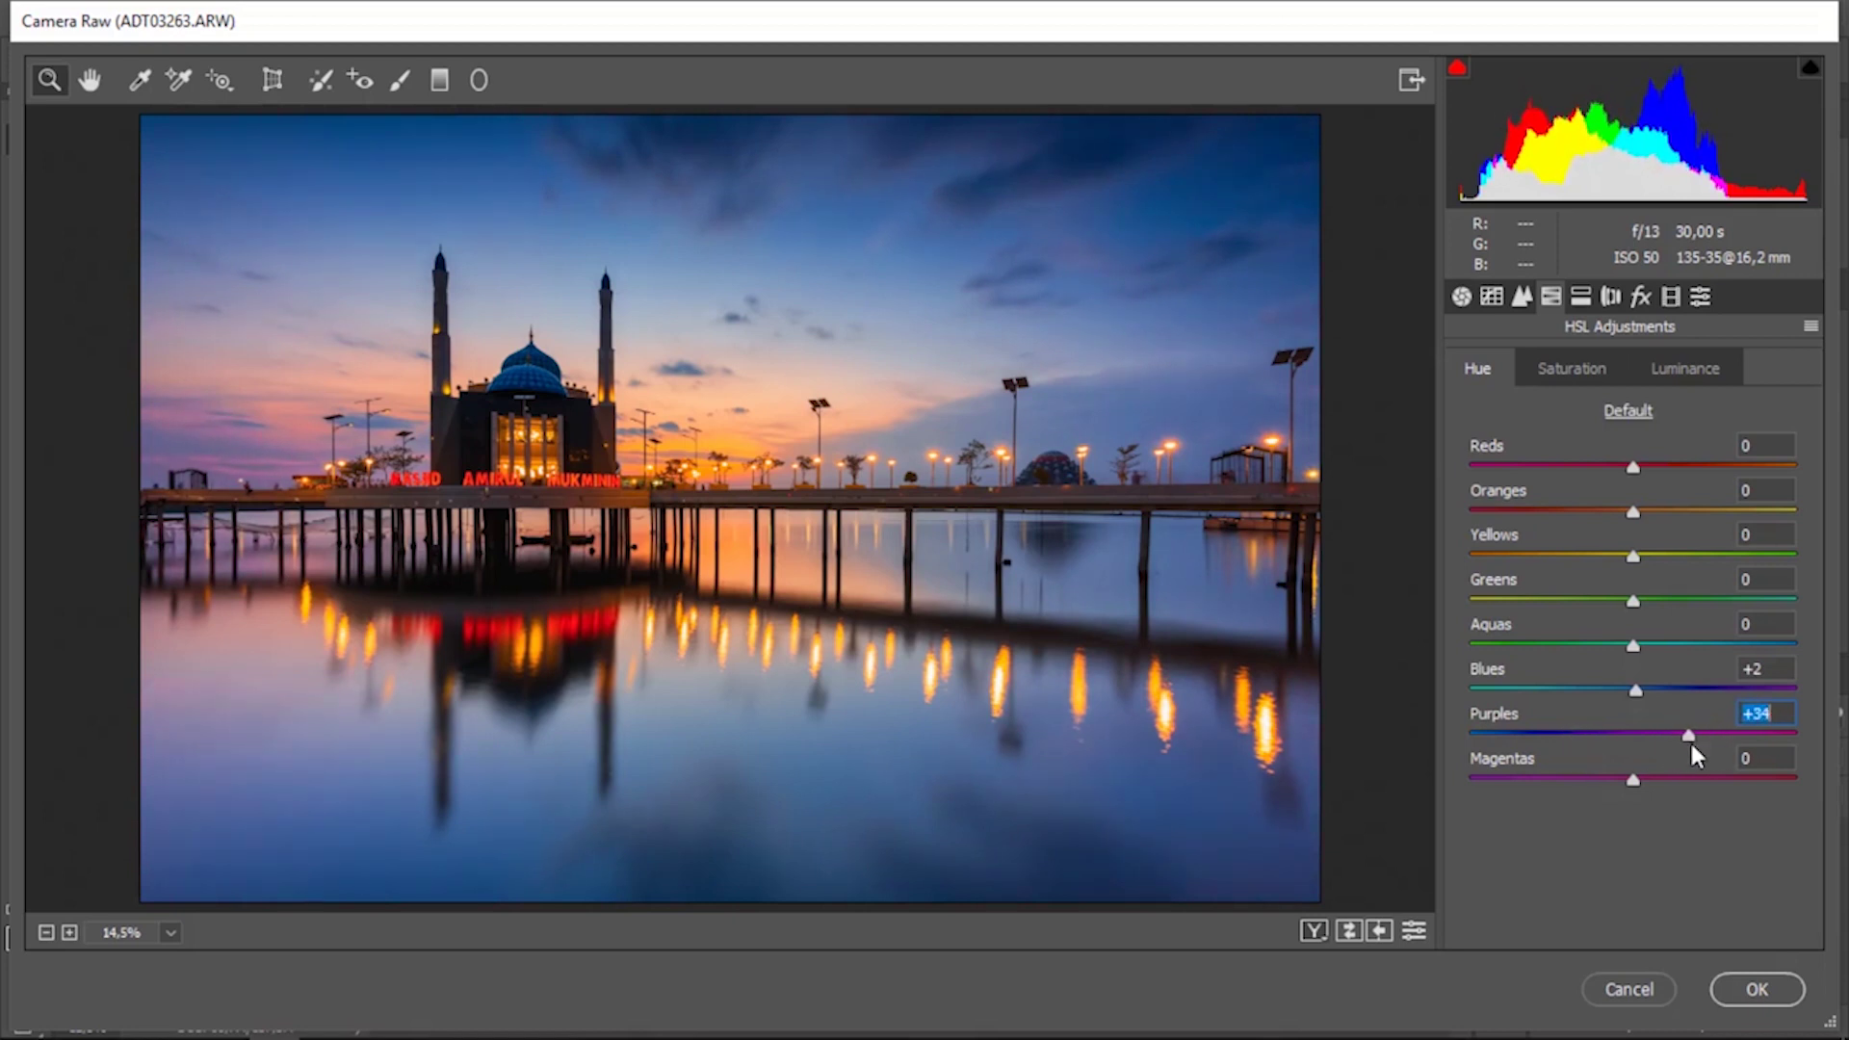
{"action": "mouse_move", "coordinate": [1635, 782]}
{"action": "left_mouse_down"}
{"action": "mouse_move", "coordinate": [1732, 770]}
{"action": "mouse_move", "coordinate": [1518, 790]}
{"action": "mouse_move", "coordinate": [1743, 785]}
{"action": "mouse_move", "coordinate": [1499, 811]}
{"action": "mouse_move", "coordinate": [1586, 800]}
{"action": "left_mouse_up"}
- Desaturate Blues to -21, Purples to -28 and Magentas to -21
{"action": "left_click", "coordinate": [1572, 368]}
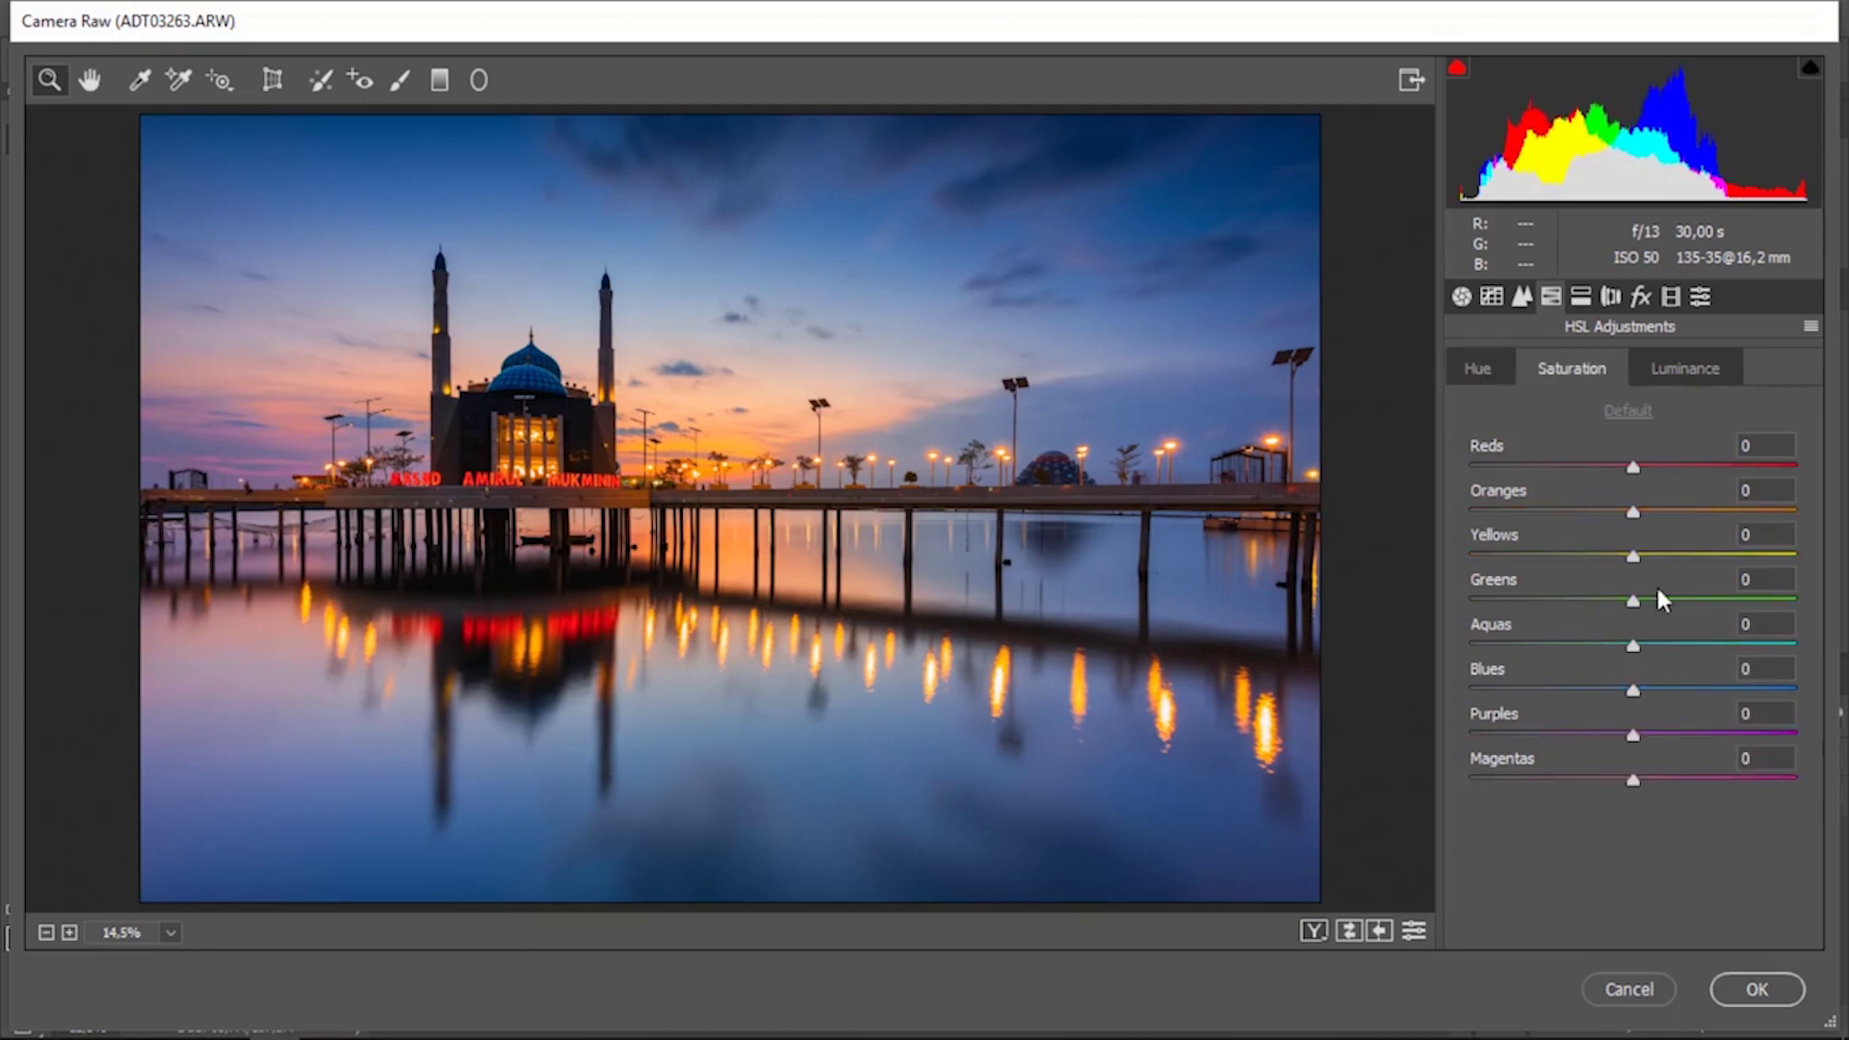
{"action": "mouse_move", "coordinate": [1635, 689]}
{"action": "left_mouse_down"}
{"action": "mouse_move", "coordinate": [1556, 690]}
{"action": "mouse_move", "coordinate": [1632, 691]}
{"action": "mouse_move", "coordinate": [1604, 696]}
{"action": "left_mouse_up"}
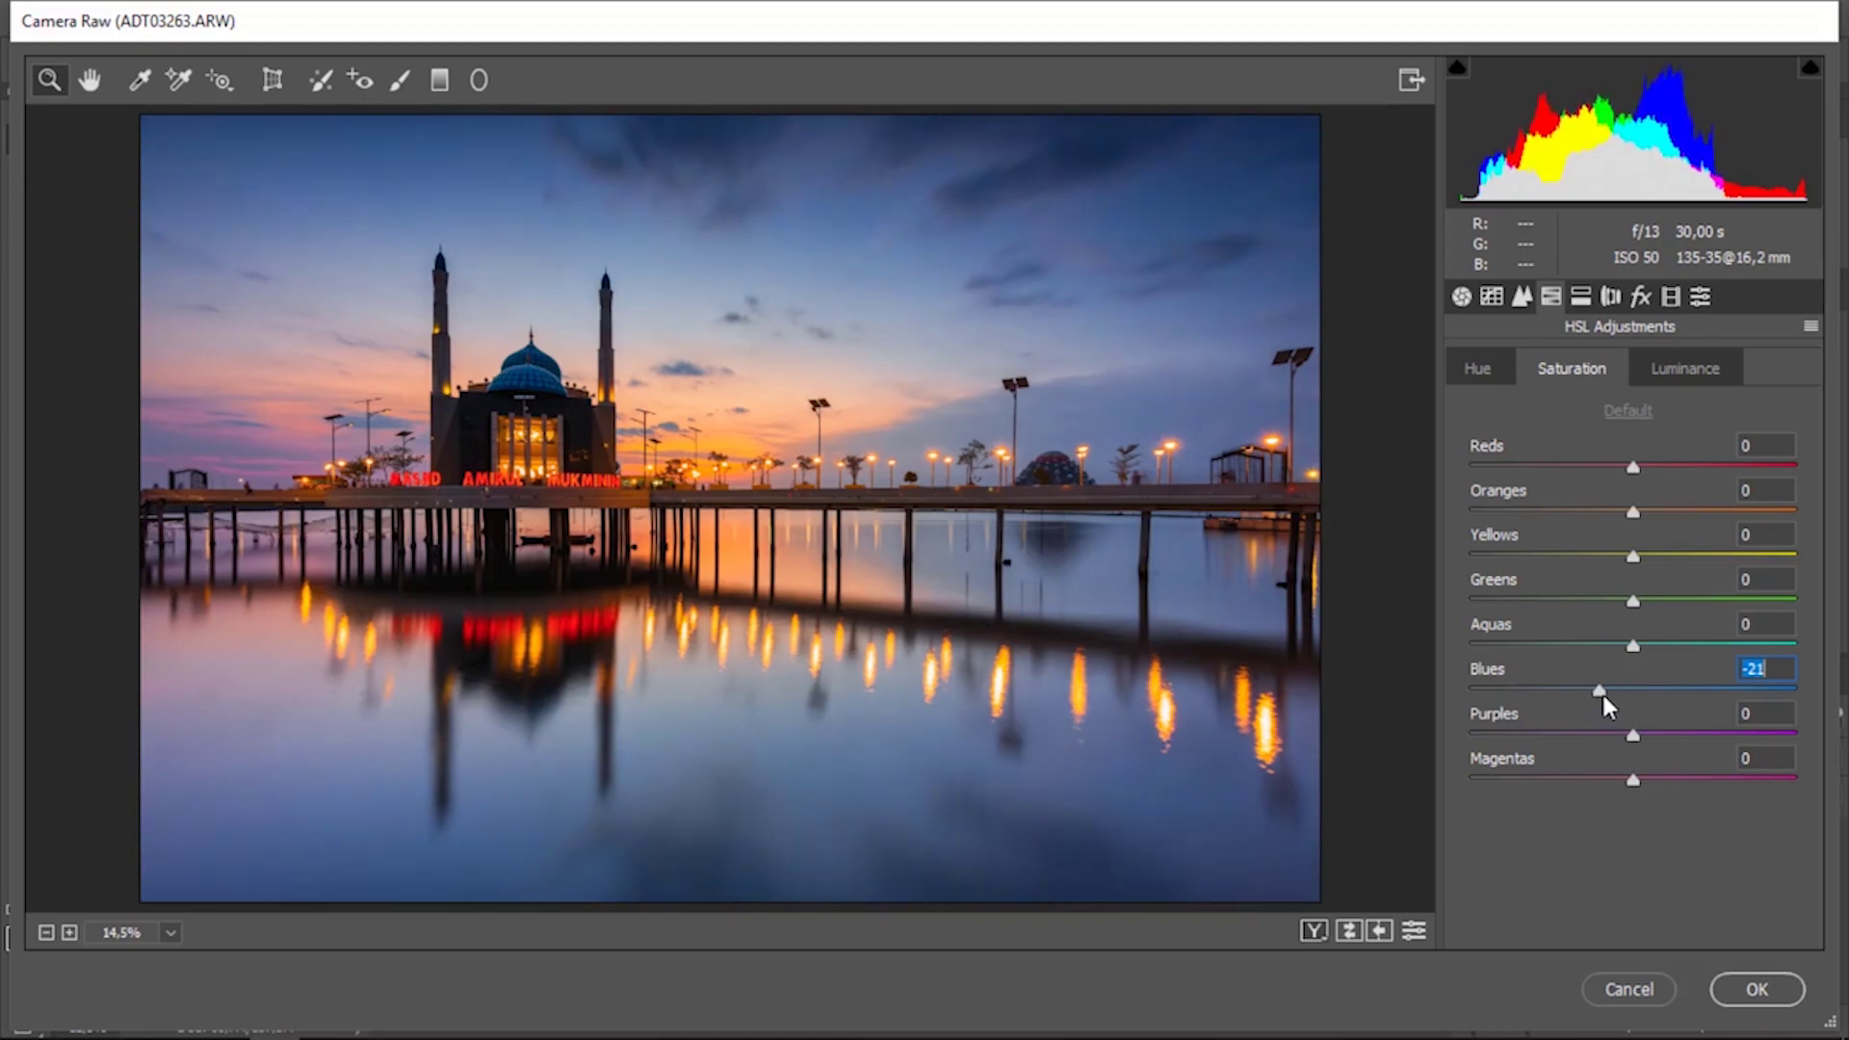
{"action": "mouse_move", "coordinate": [1633, 735]}
{"action": "left_mouse_down"}
{"action": "mouse_move", "coordinate": [1497, 759]}
{"action": "mouse_move", "coordinate": [1580, 743]}
{"action": "left_mouse_up"}
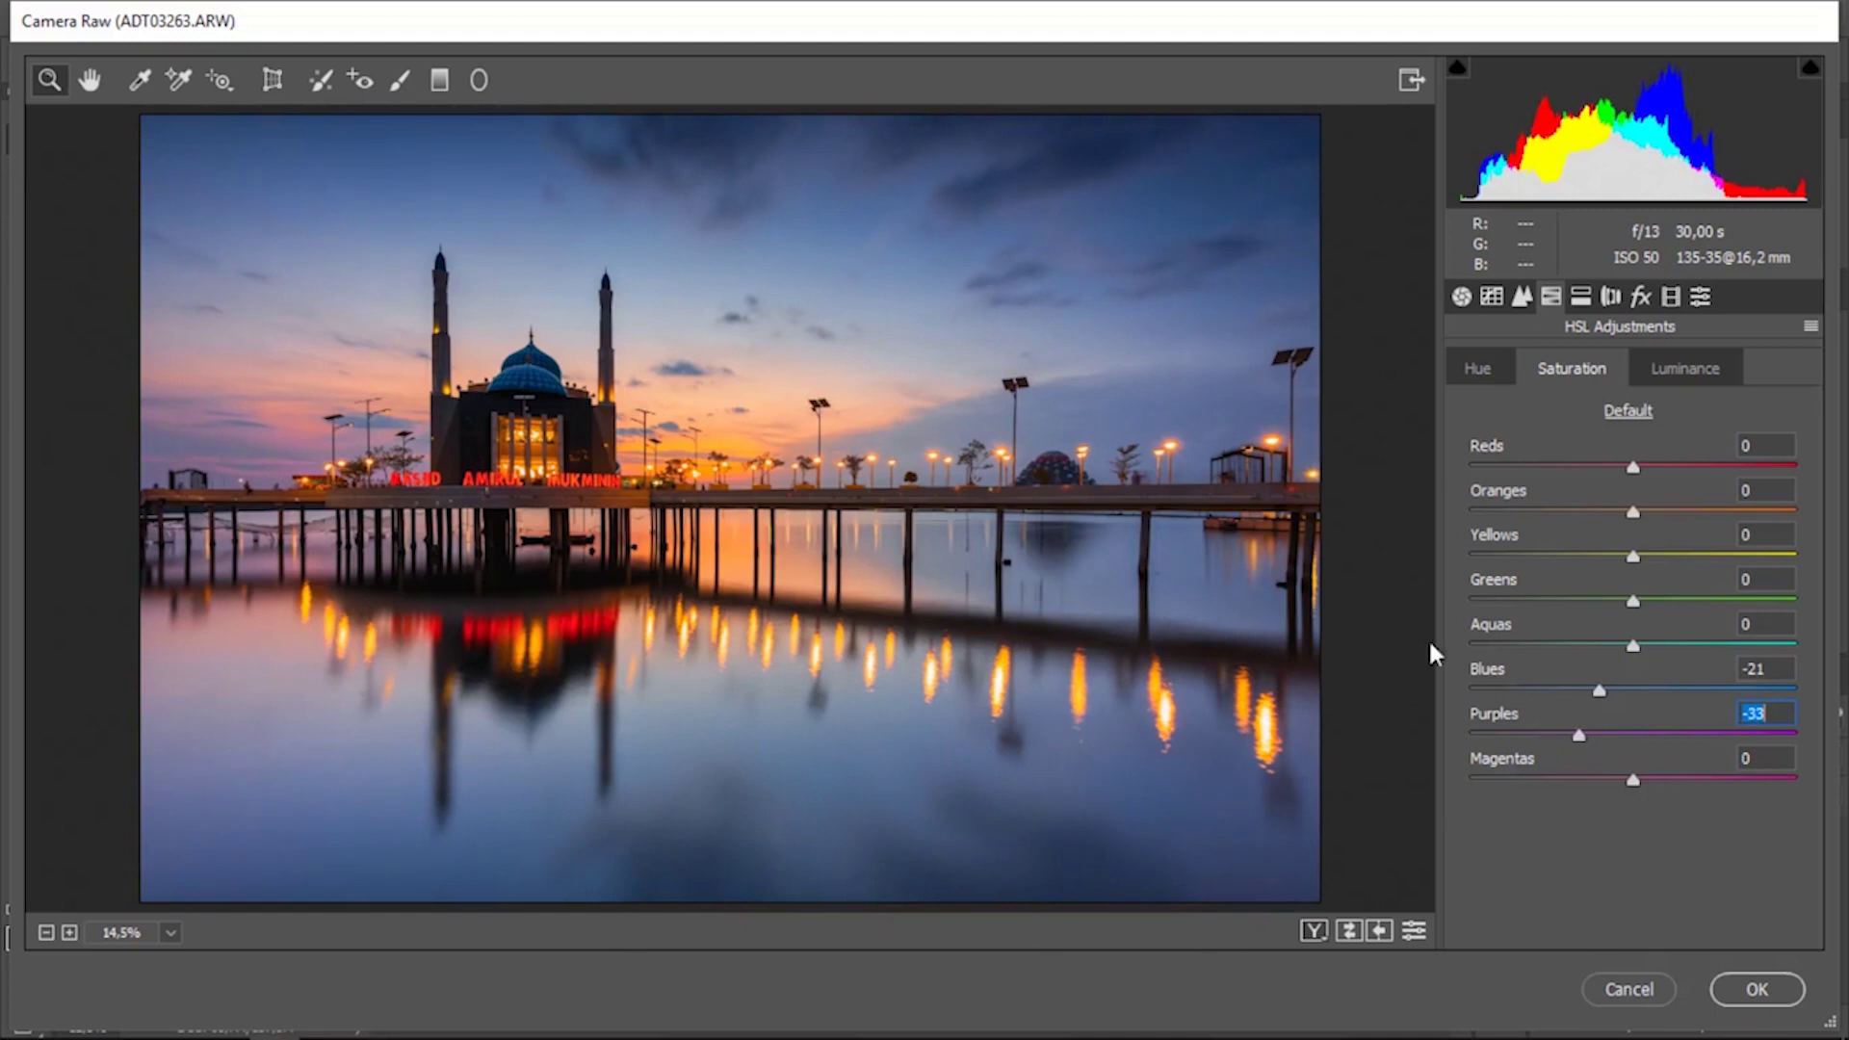
{"action": "mouse_move", "coordinate": [1580, 734]}
{"action": "left_mouse_down"}
{"action": "mouse_move", "coordinate": [1510, 737]}
{"action": "mouse_move", "coordinate": [1636, 734]}
{"action": "mouse_move", "coordinate": [1564, 740]}
{"action": "mouse_move", "coordinate": [1587, 734]}
{"action": "mouse_move", "coordinate": [1600, 782]}
{"action": "left_mouse_up"}
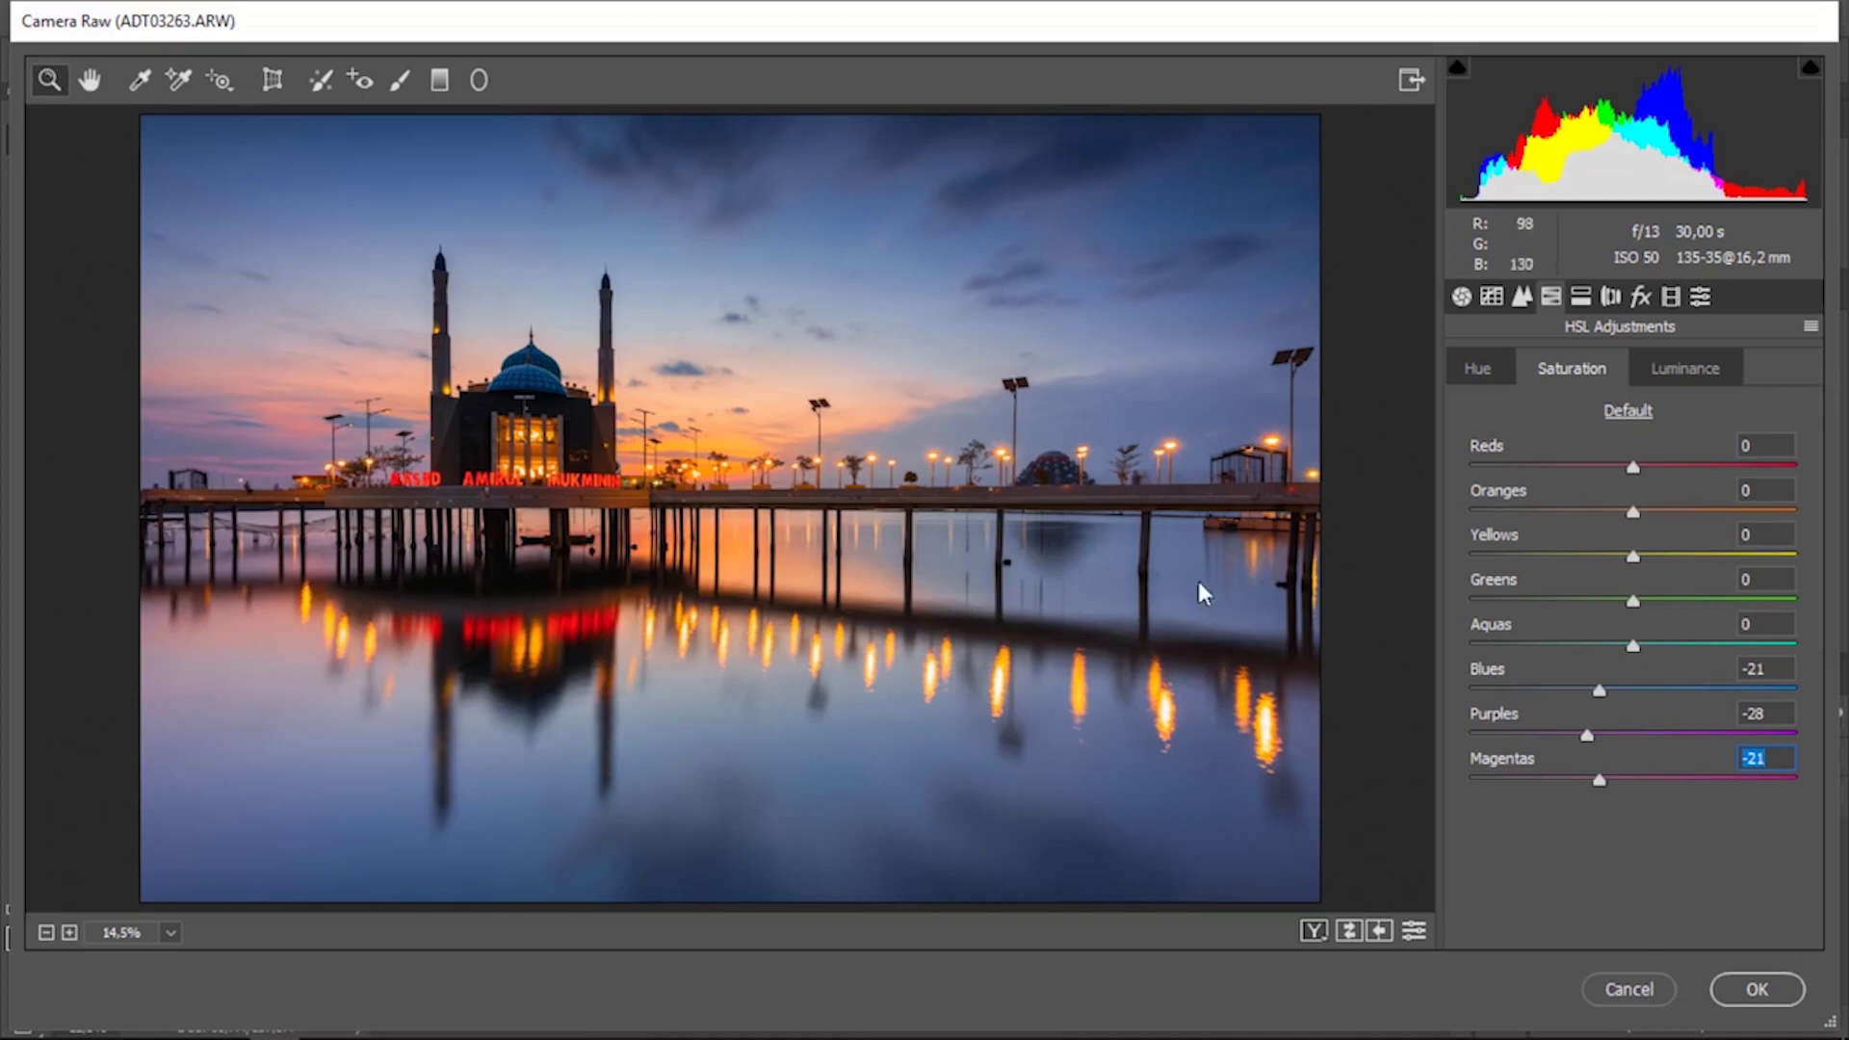
- Add a graduated filter from the right edge to the centre with neutral temperature and Tint about -41
{"action": "left_click", "coordinate": [441, 81]}
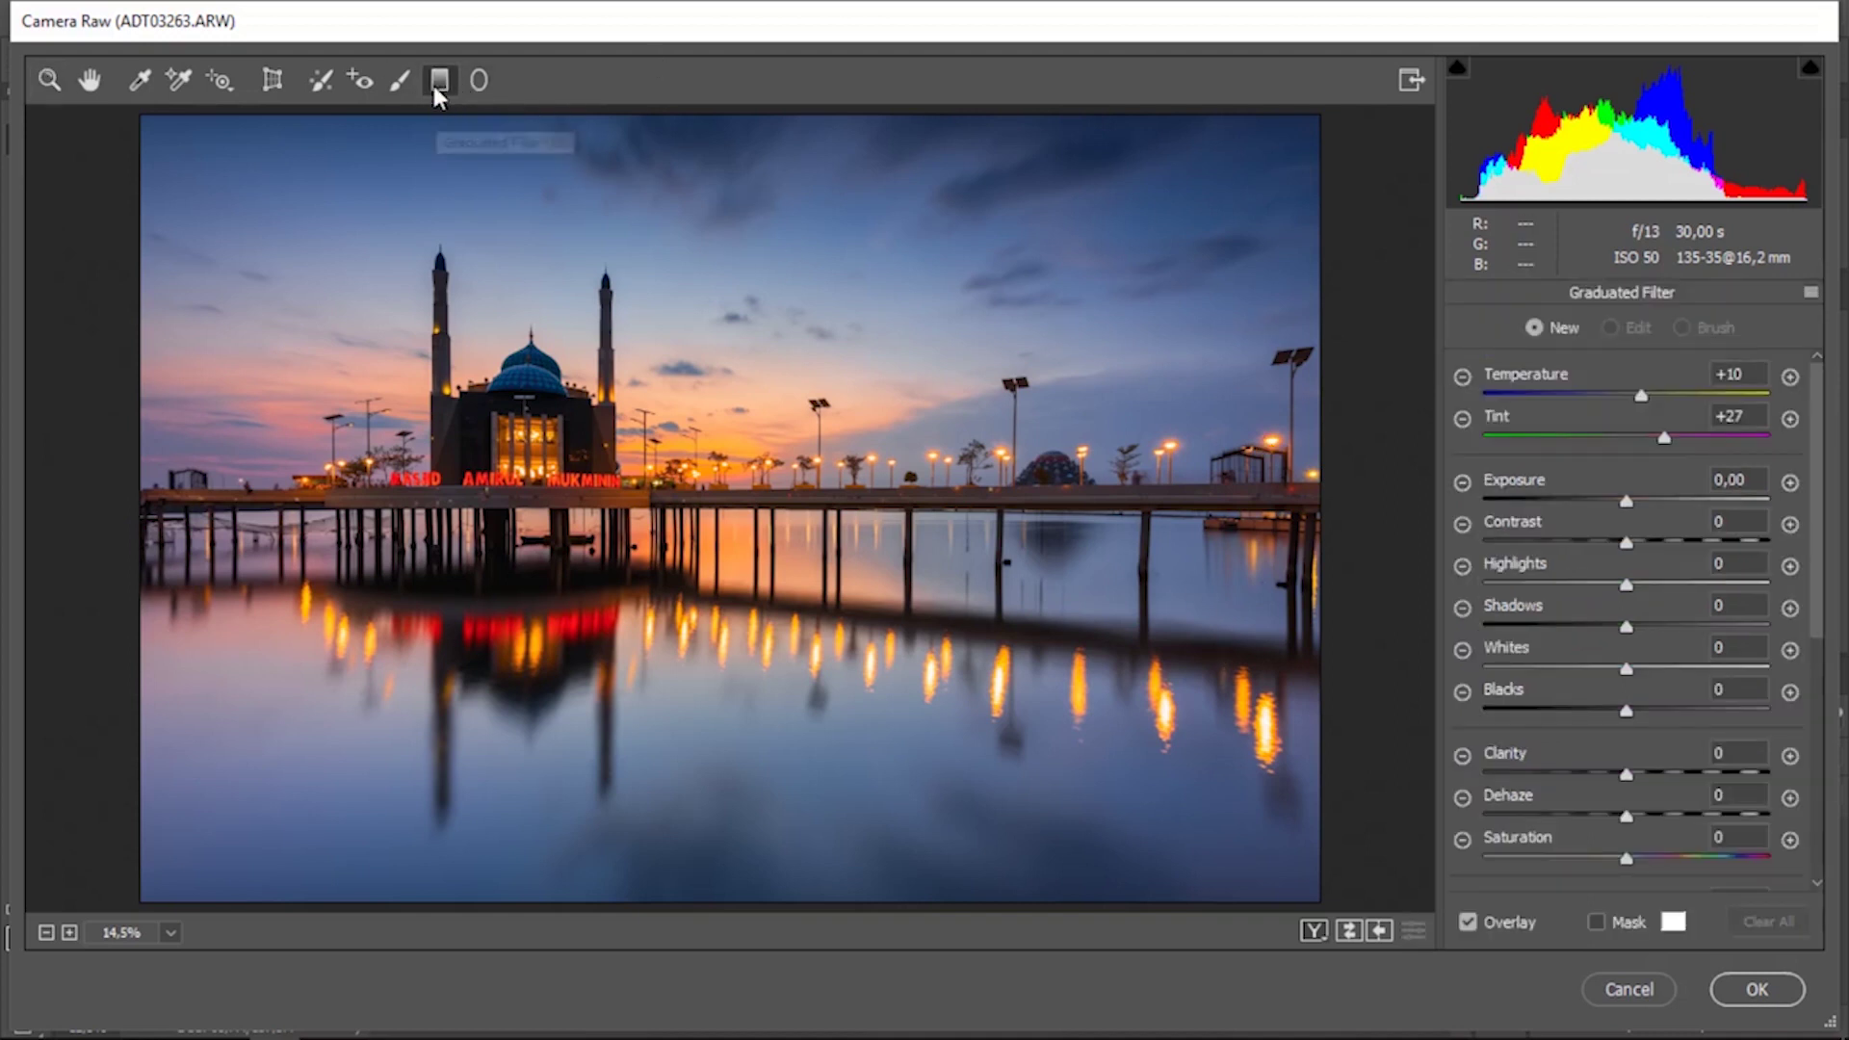
{"action": "double_click", "coordinate": [1643, 396]}
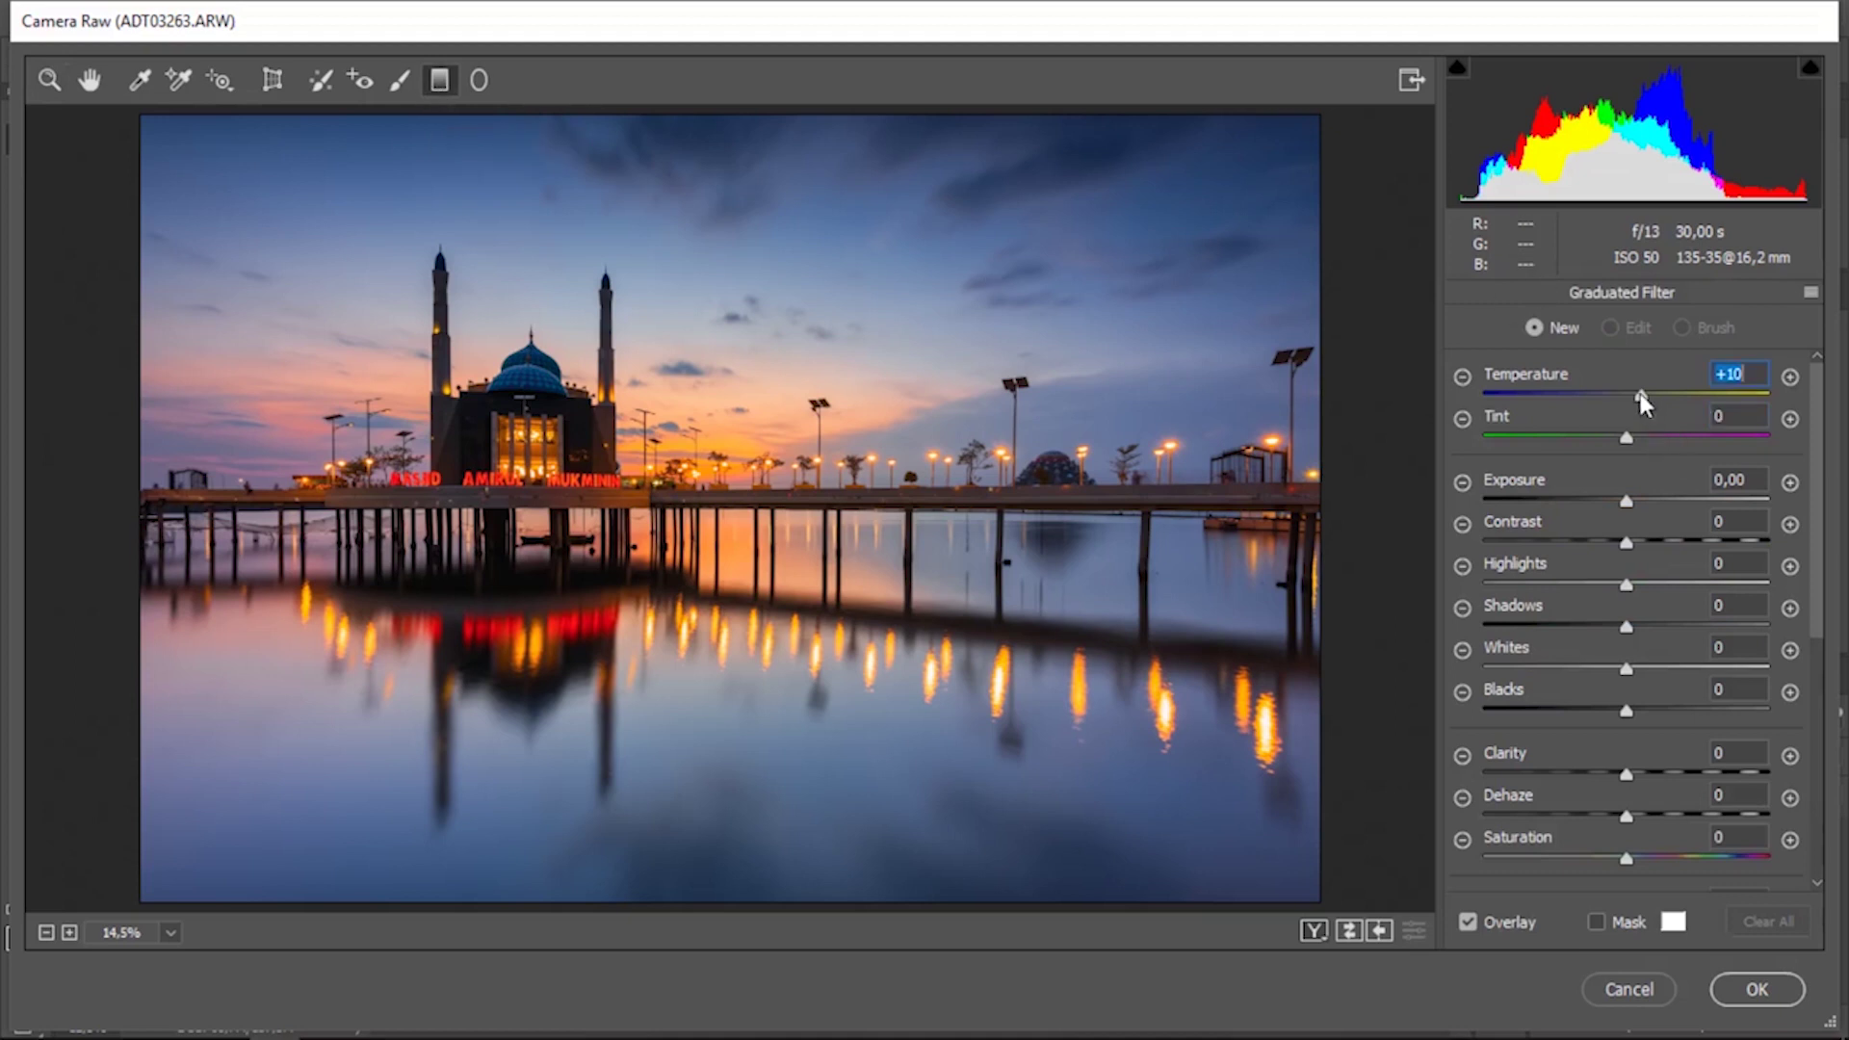
{"action": "left_click_drag", "start_coordinate": [1626, 438], "coordinate": [1612, 438]}
{"action": "left_click_drag", "start_coordinate": [1127, 488], "coordinate": [568, 493]}
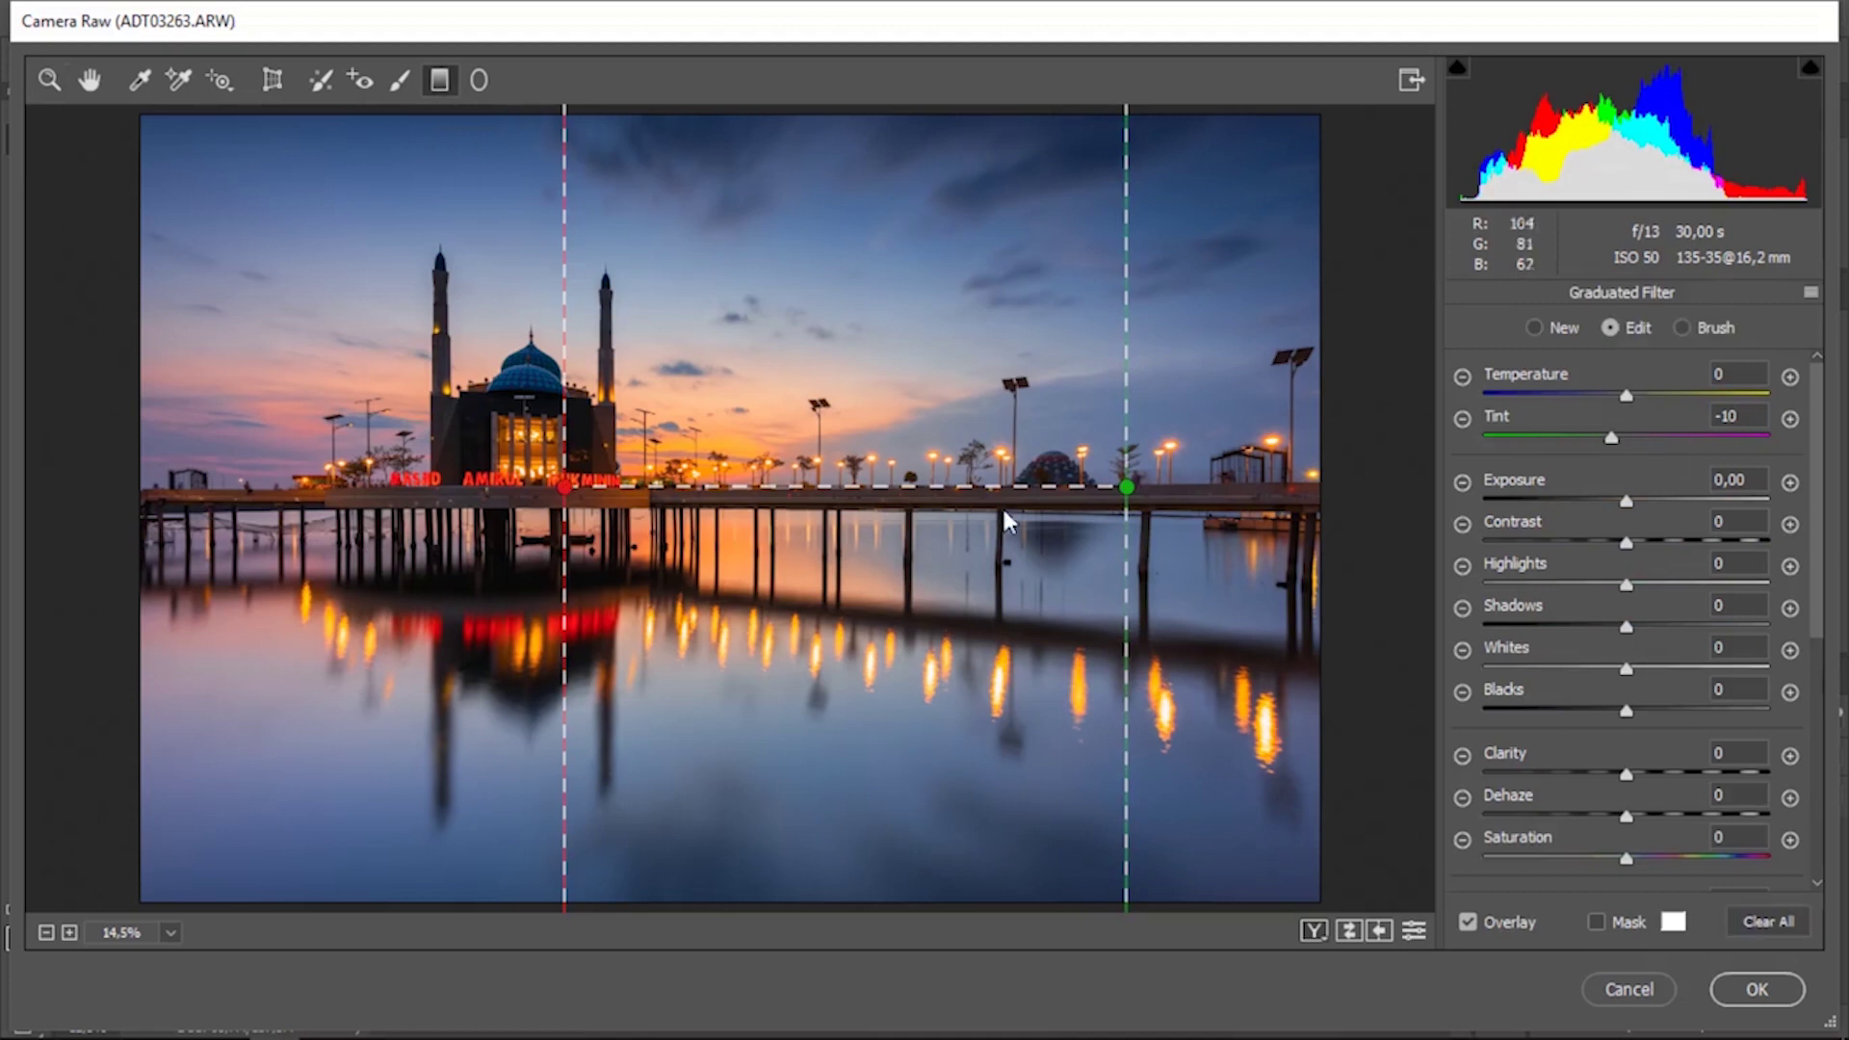
{"action": "mouse_move", "coordinate": [1613, 439]}
{"action": "left_mouse_down"}
{"action": "mouse_move", "coordinate": [1548, 439]}
{"action": "mouse_move", "coordinate": [1605, 438]}
{"action": "mouse_move", "coordinate": [1572, 442]}
{"action": "left_mouse_up"}
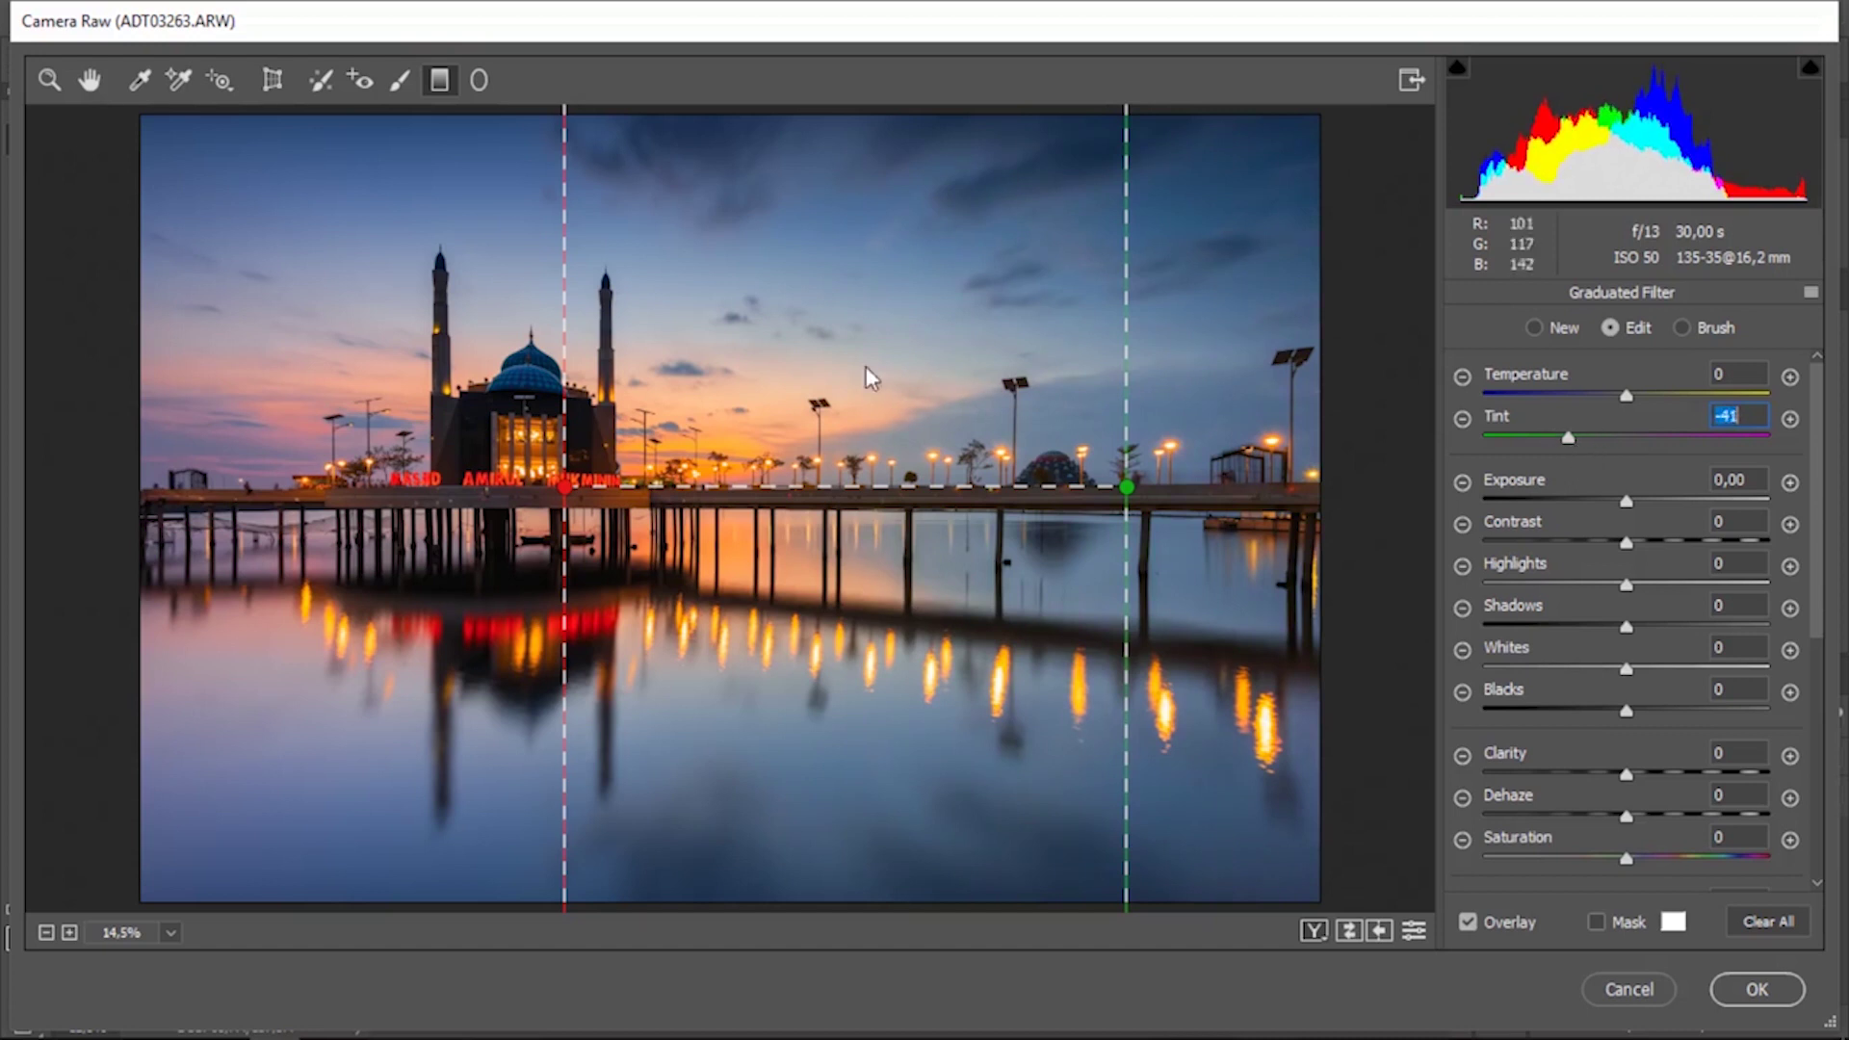
{"action": "left_click", "coordinate": [90, 80]}
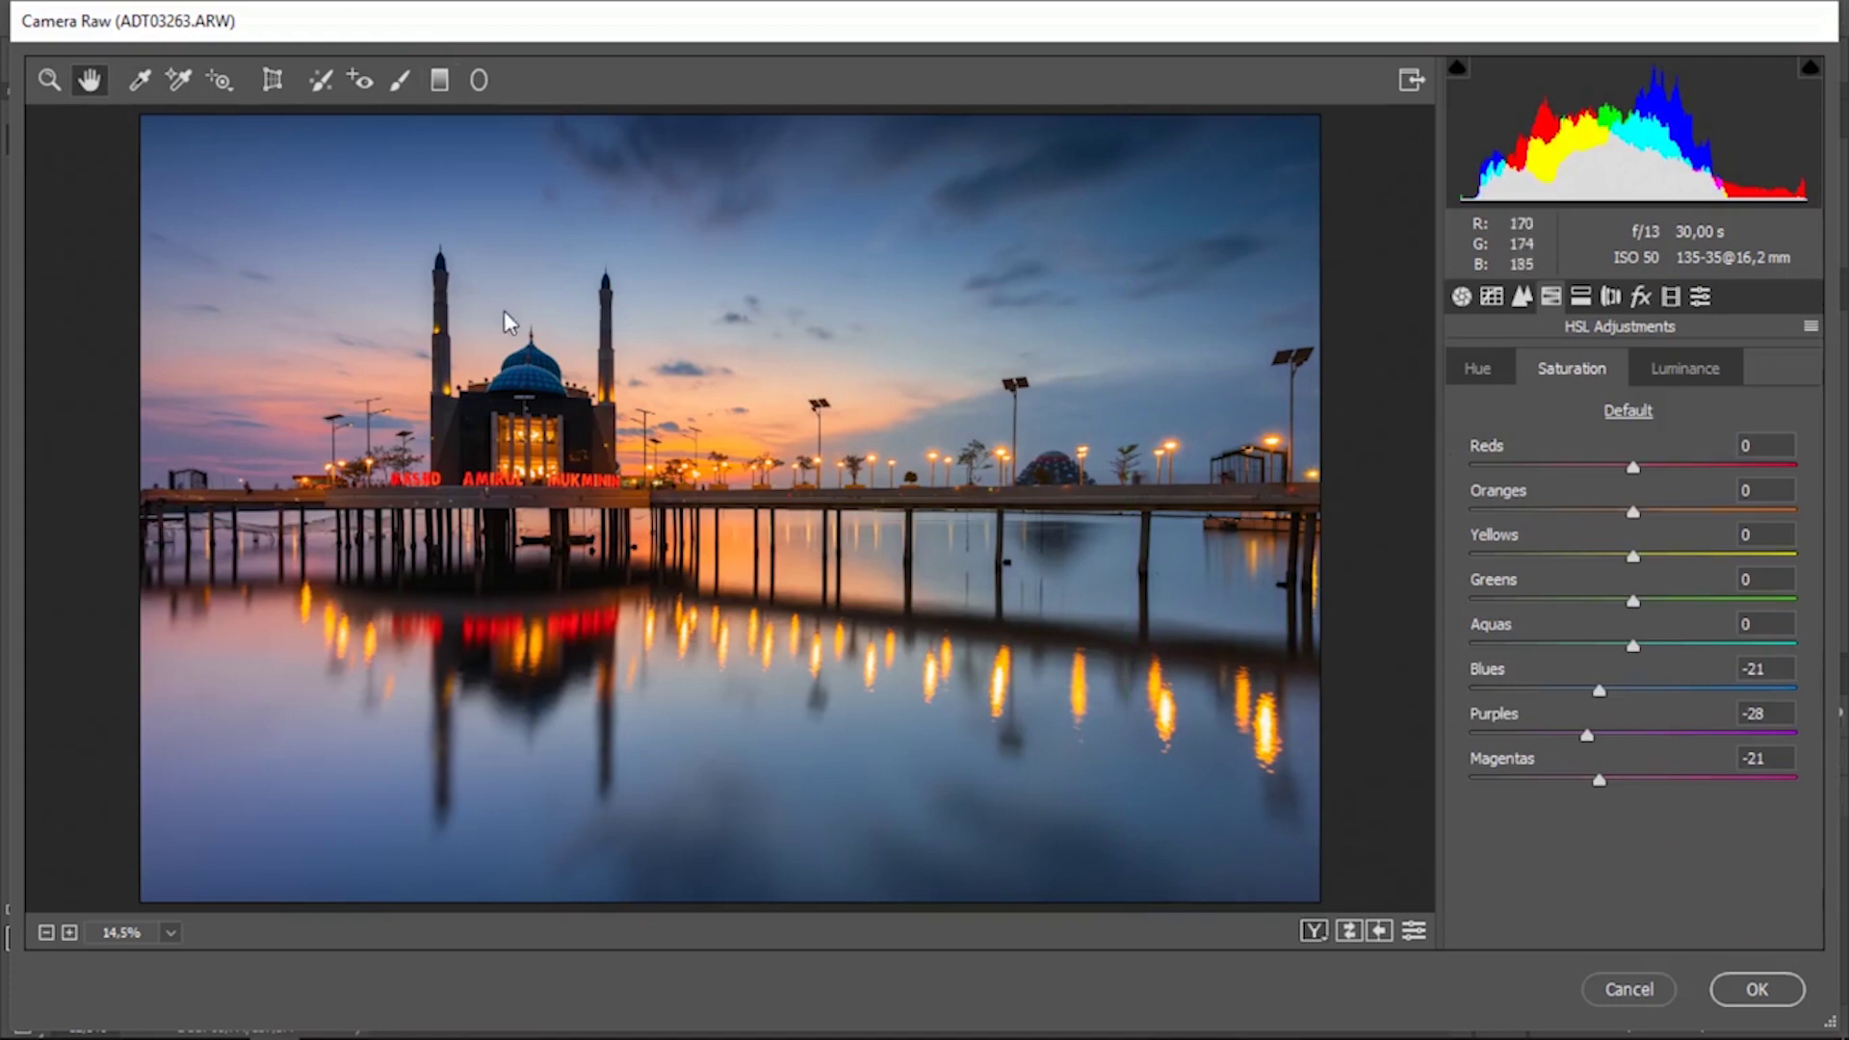
- In the Basic panel, set Temperature +2, Tint +16, Whites -28, Shadows +54 and Contrast +21
{"action": "left_click", "coordinate": [1462, 297]}
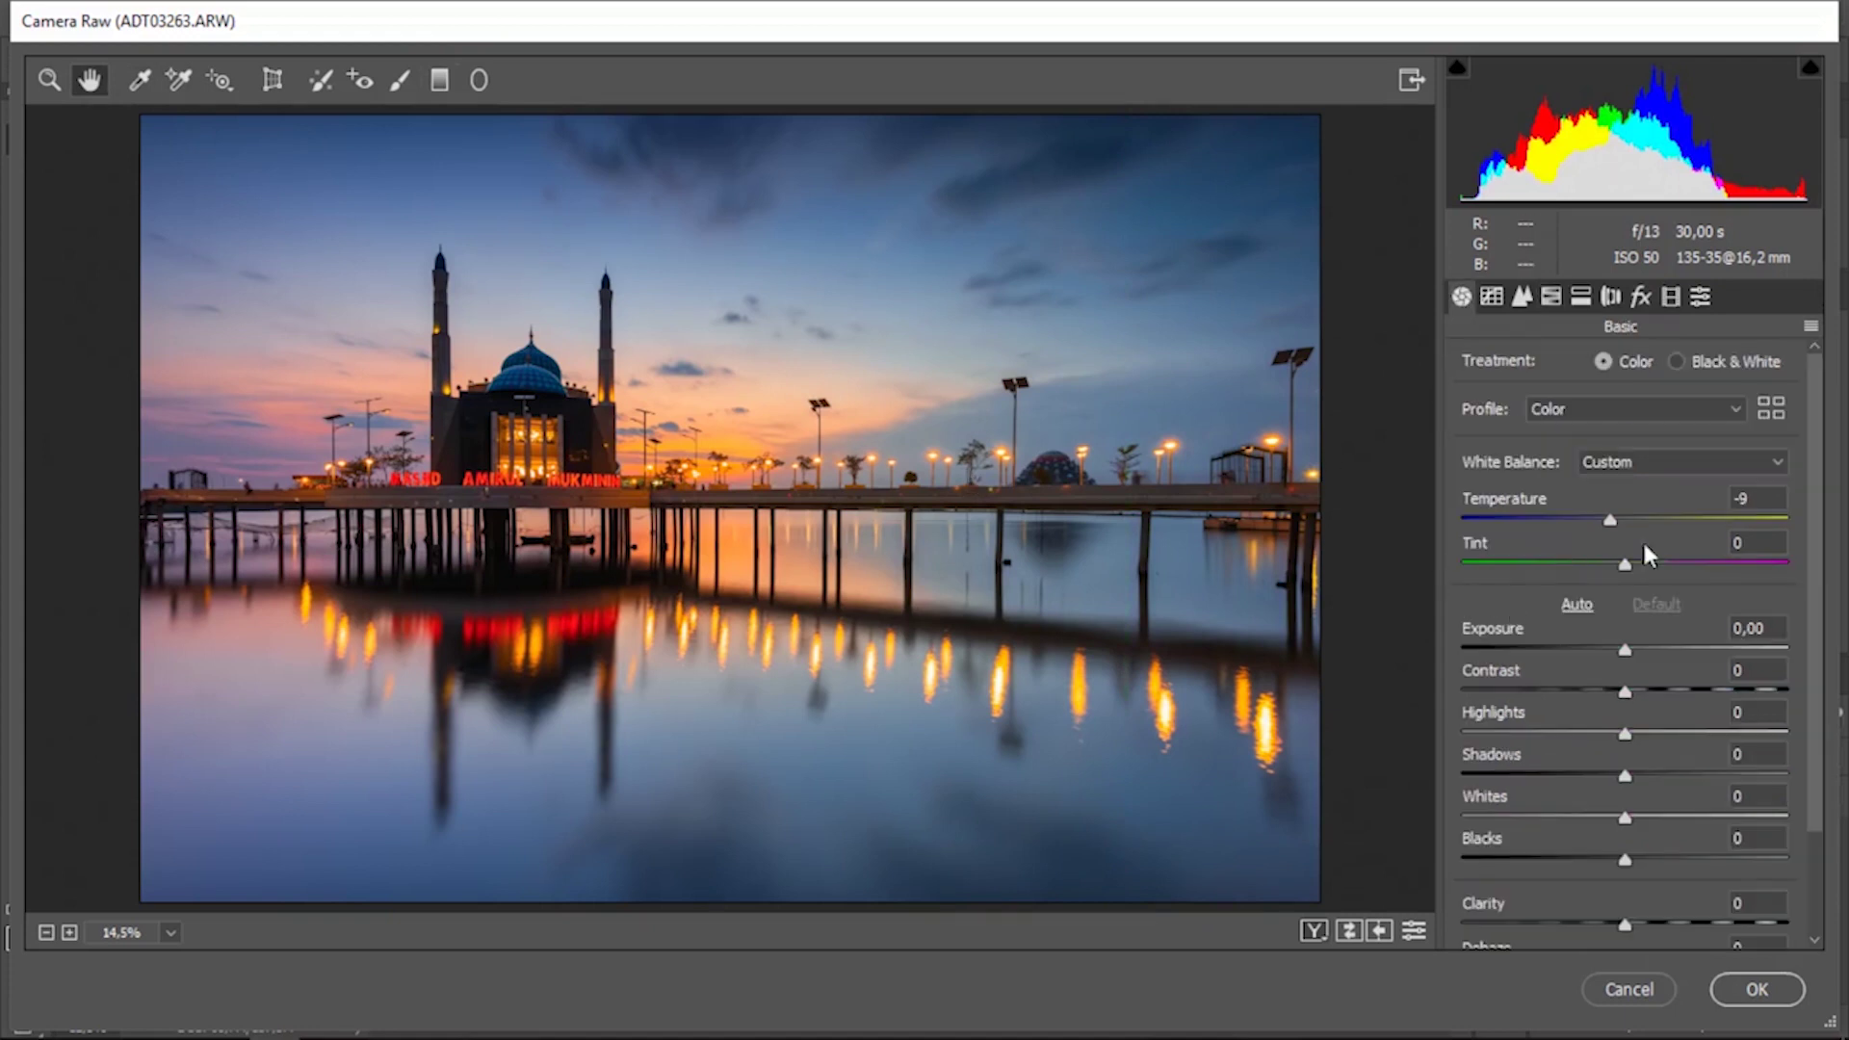
{"action": "mouse_move", "coordinate": [1623, 562]}
{"action": "left_mouse_down"}
{"action": "mouse_move", "coordinate": [1666, 562]}
{"action": "mouse_move", "coordinate": [1651, 561]}
{"action": "left_mouse_up"}
{"action": "left_click_drag", "start_coordinate": [1610, 520], "coordinate": [1632, 524]}
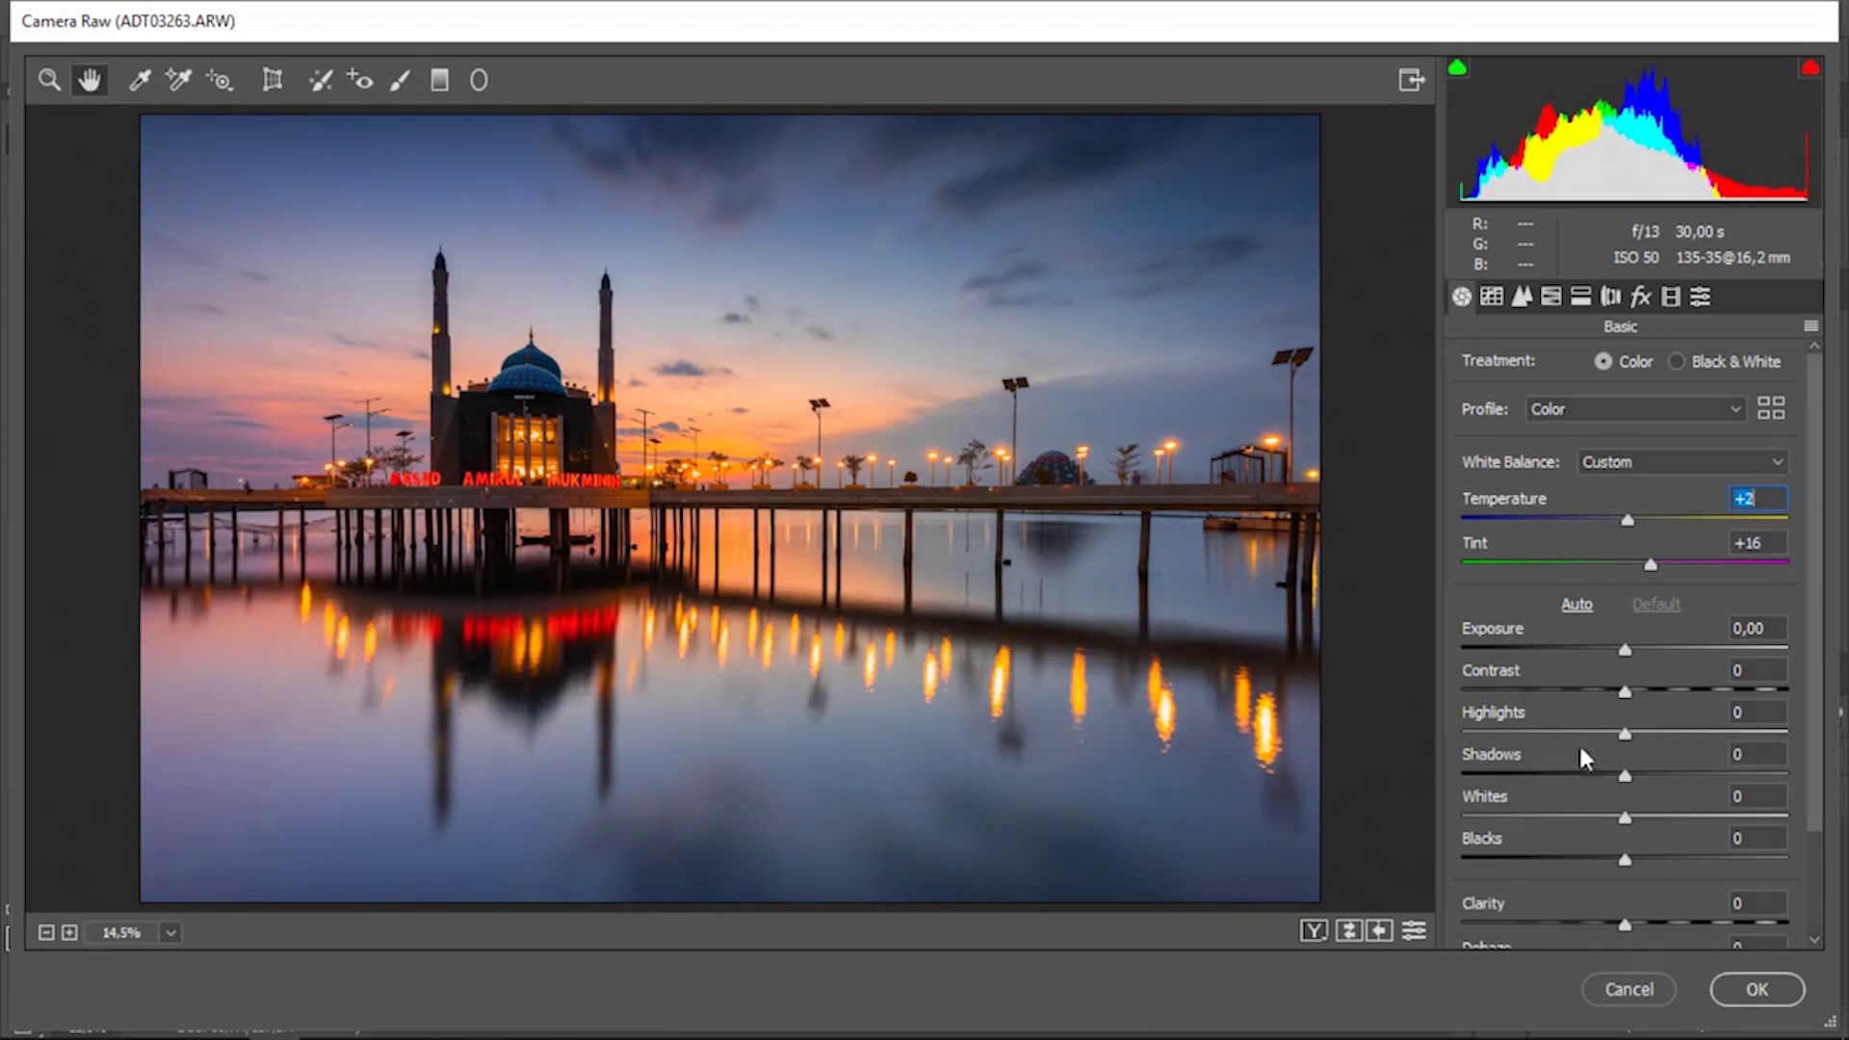
{"action": "mouse_move", "coordinate": [1626, 819]}
{"action": "left_mouse_down"}
{"action": "mouse_move", "coordinate": [1547, 819]}
{"action": "mouse_move", "coordinate": [1605, 818]}
{"action": "mouse_move", "coordinate": [1580, 819]}
{"action": "mouse_move", "coordinate": [1621, 859]}
{"action": "mouse_move", "coordinate": [1703, 844]}
{"action": "mouse_move", "coordinate": [1645, 860]}
{"action": "left_mouse_up"}
{"action": "mouse_move", "coordinate": [1626, 777]}
{"action": "left_mouse_down"}
{"action": "mouse_move", "coordinate": [1731, 777]}
{"action": "mouse_move", "coordinate": [1713, 777]}
{"action": "left_mouse_up"}
{"action": "mouse_move", "coordinate": [1628, 691]}
{"action": "left_mouse_down"}
{"action": "mouse_move", "coordinate": [1668, 685]}
{"action": "mouse_move", "coordinate": [1621, 649]}
{"action": "left_mouse_up"}
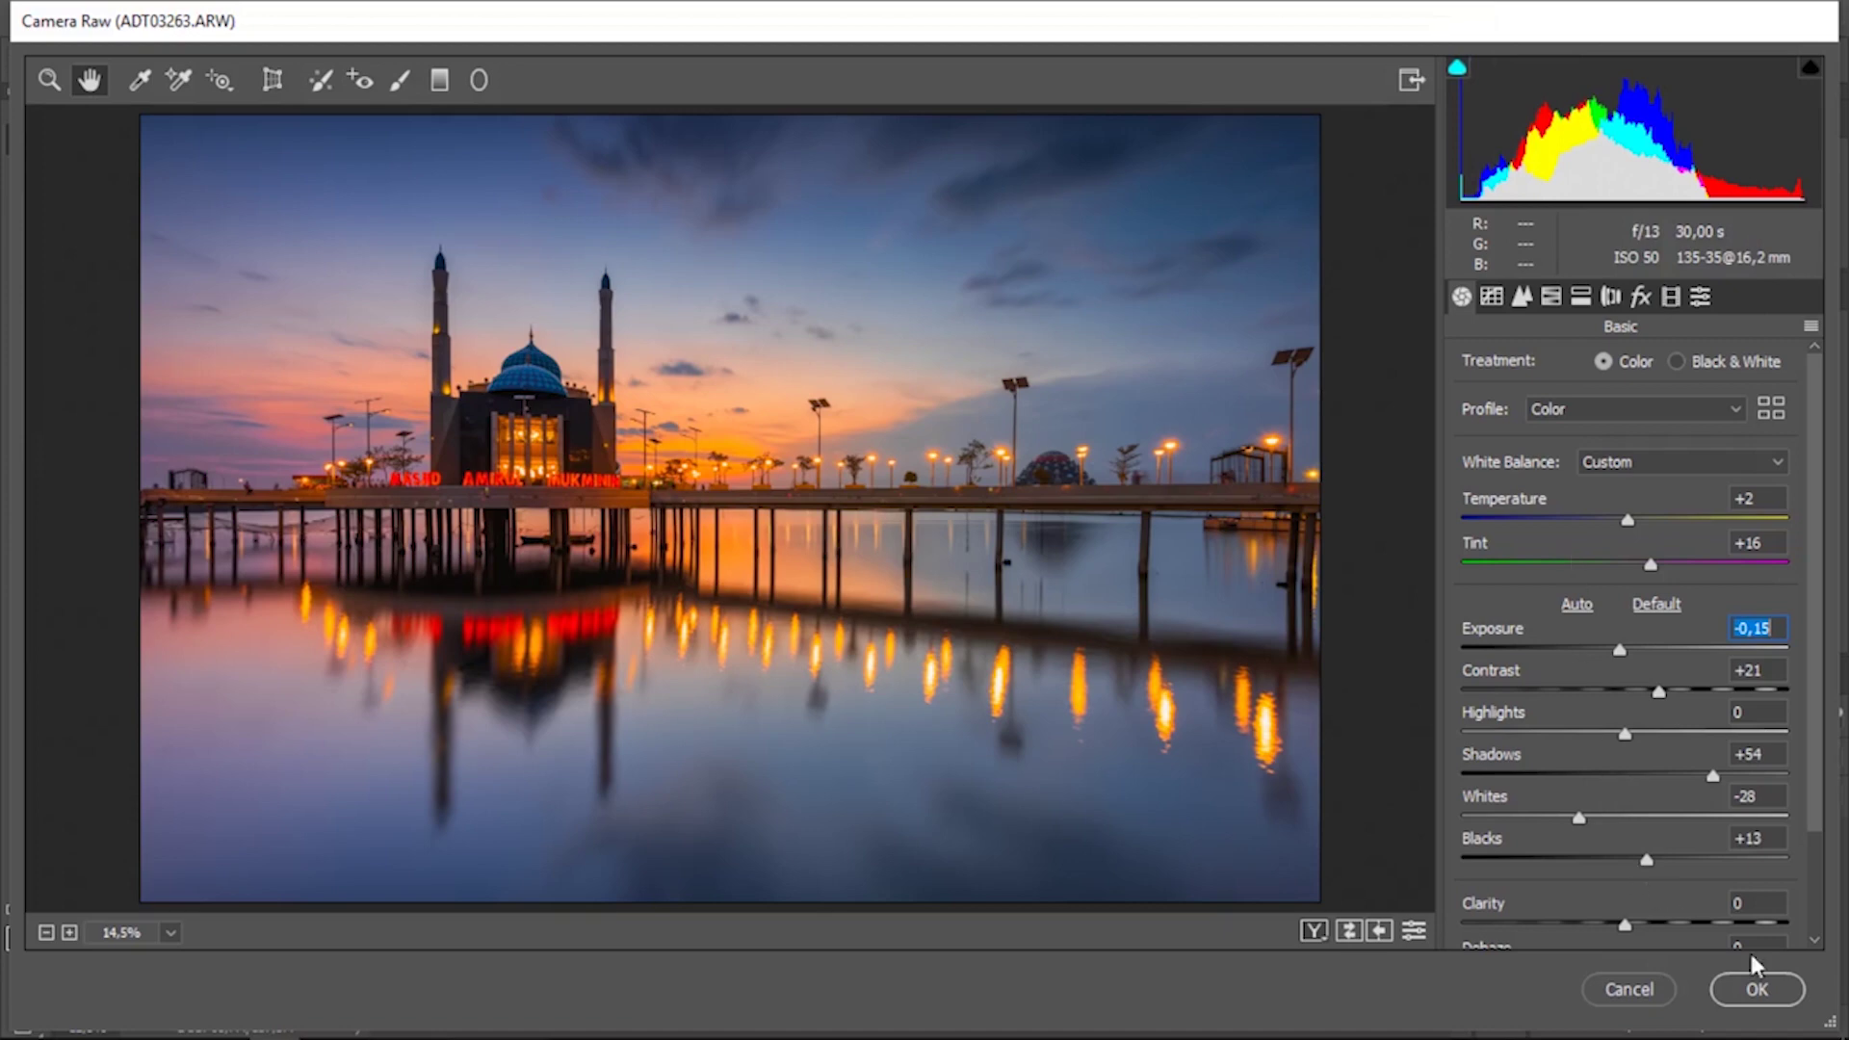
- Apply the Camera Raw grade and merge Layer 0 copy down into Layer 0
{"action": "left_click", "coordinate": [1758, 987]}
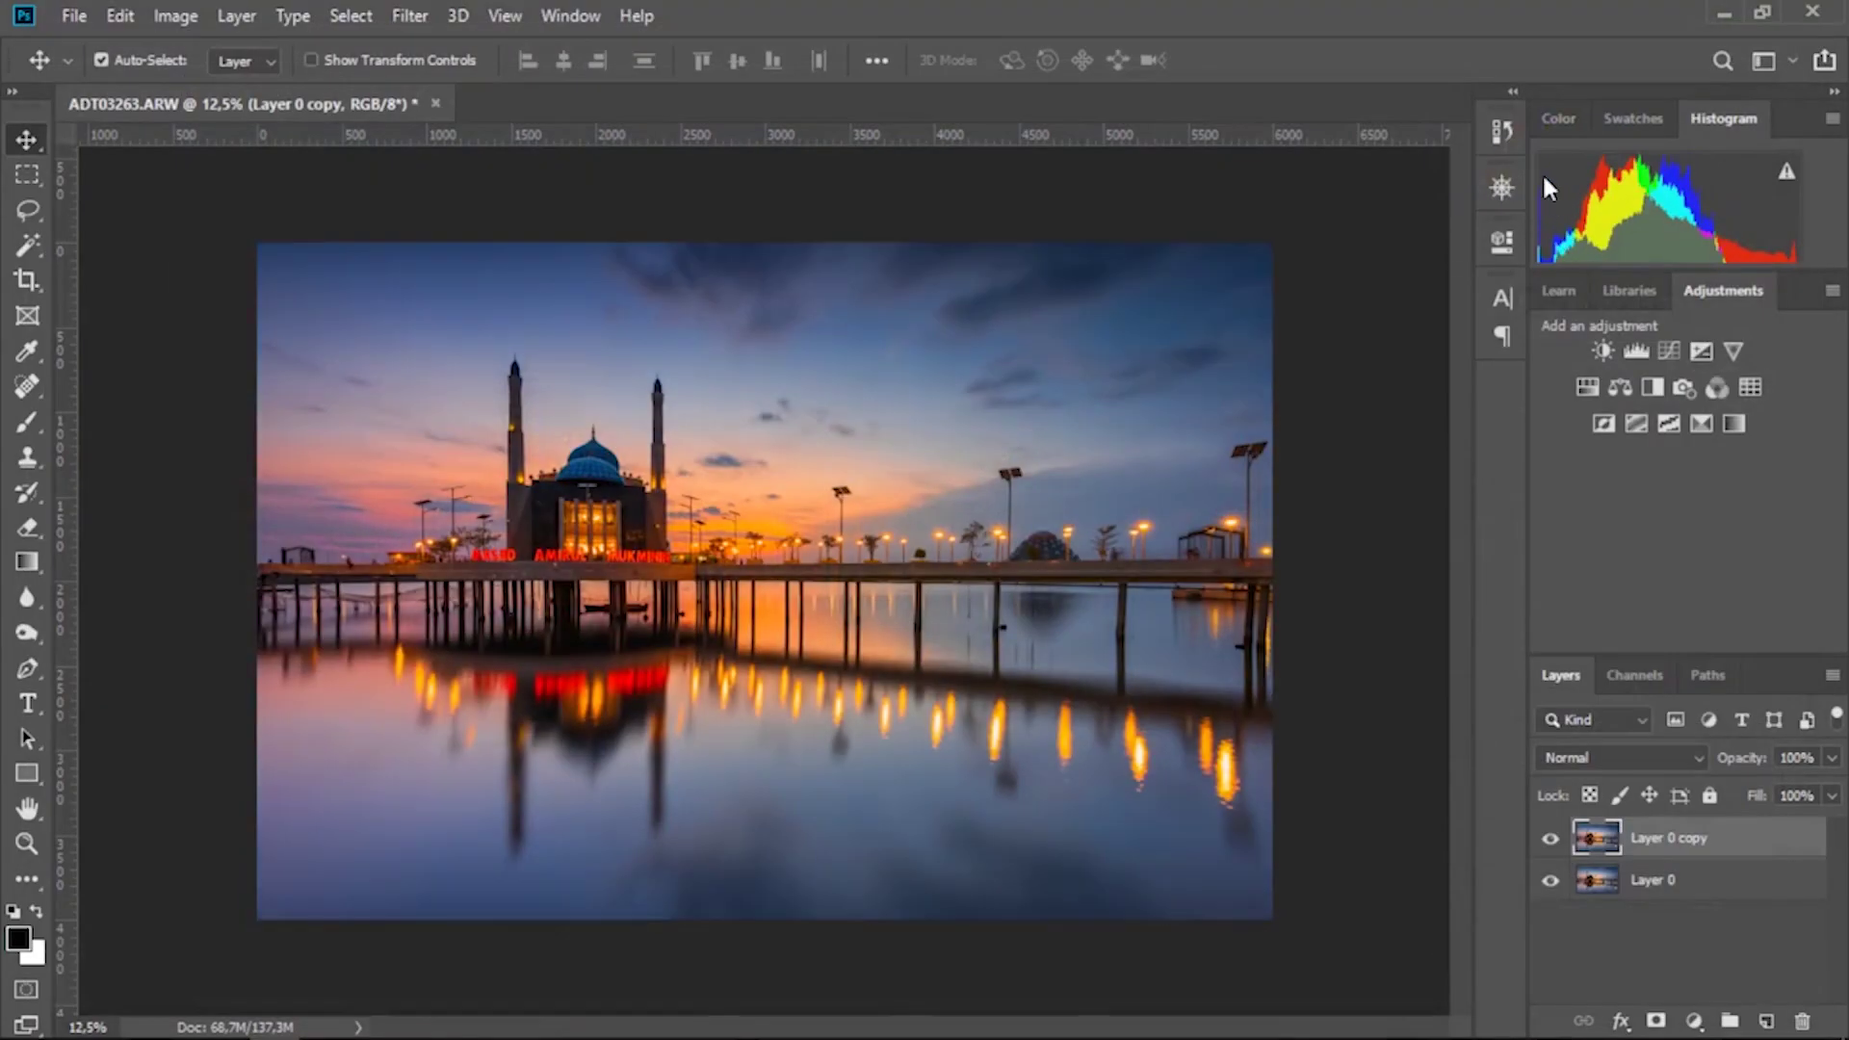
{"action": "right_click", "coordinate": [1717, 834]}
{"action": "left_click", "coordinate": [1368, 805]}
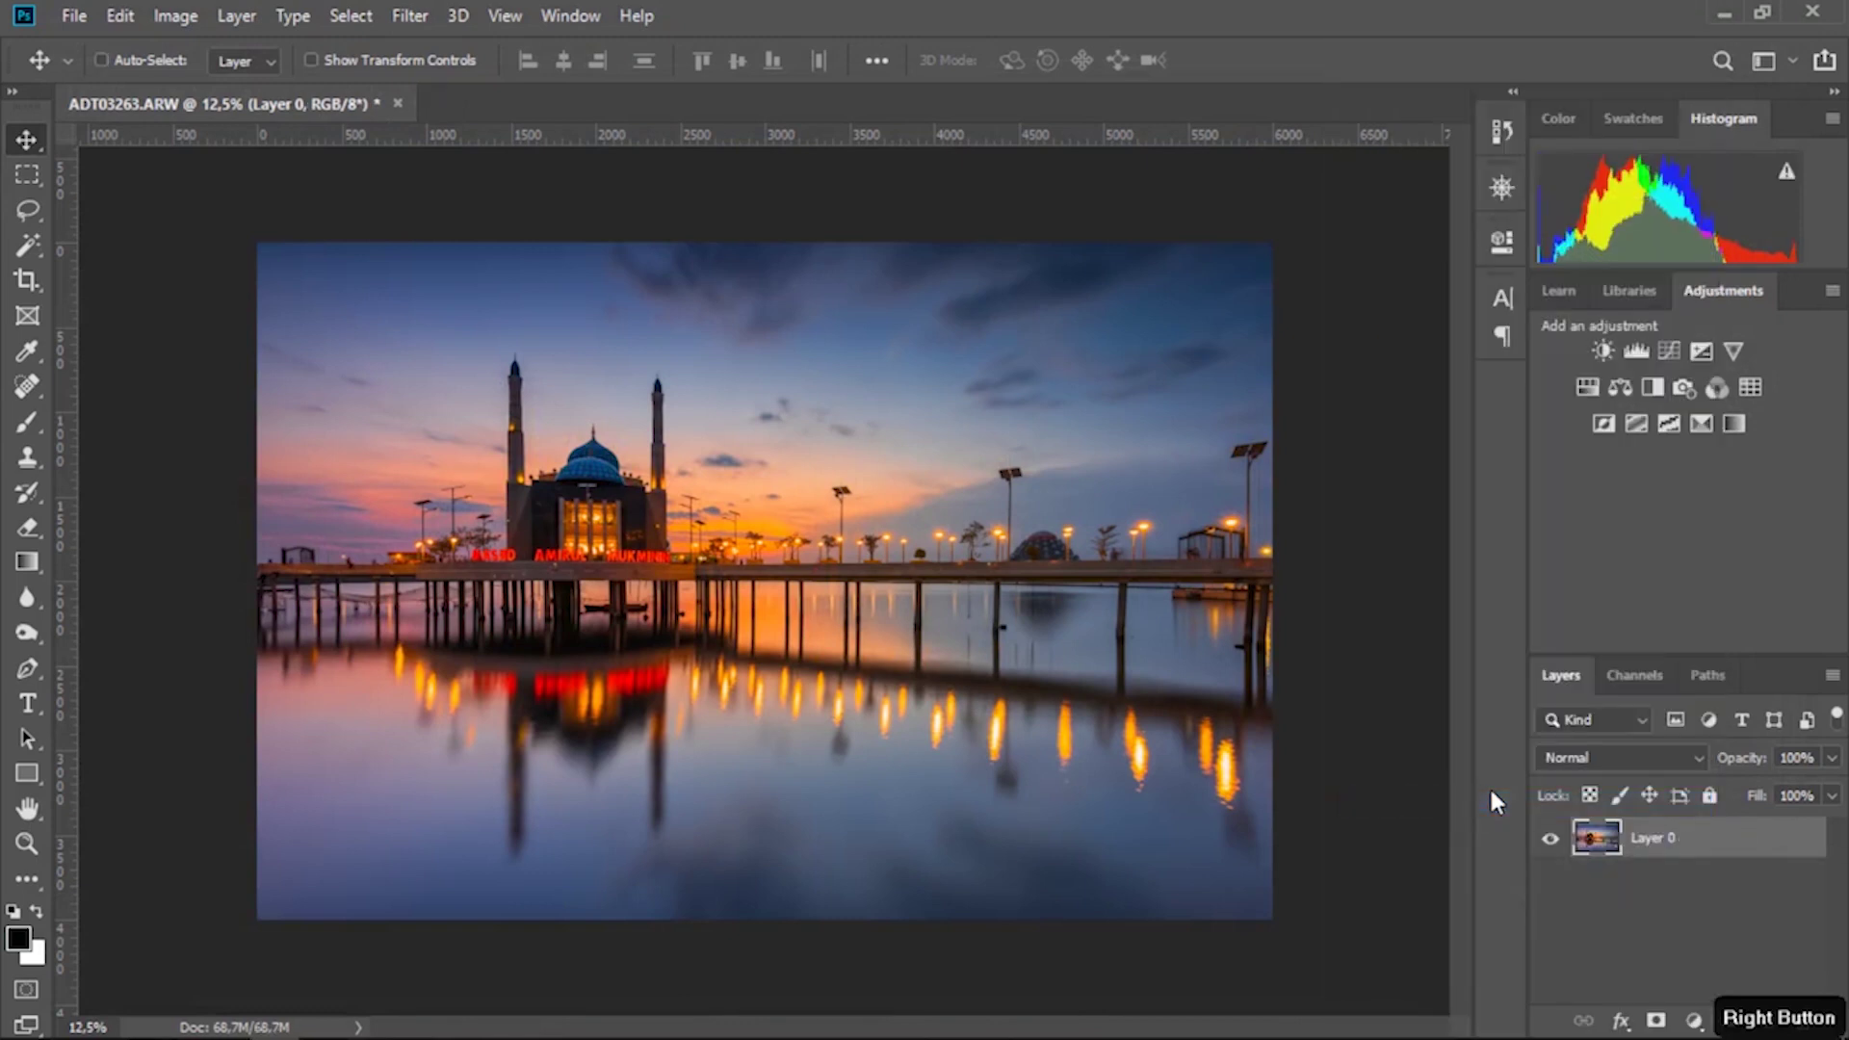
- Zoom in to inspect the mosque and pier detail, then zoom back out
{"action": "key", "text": "ctrl+plus"}
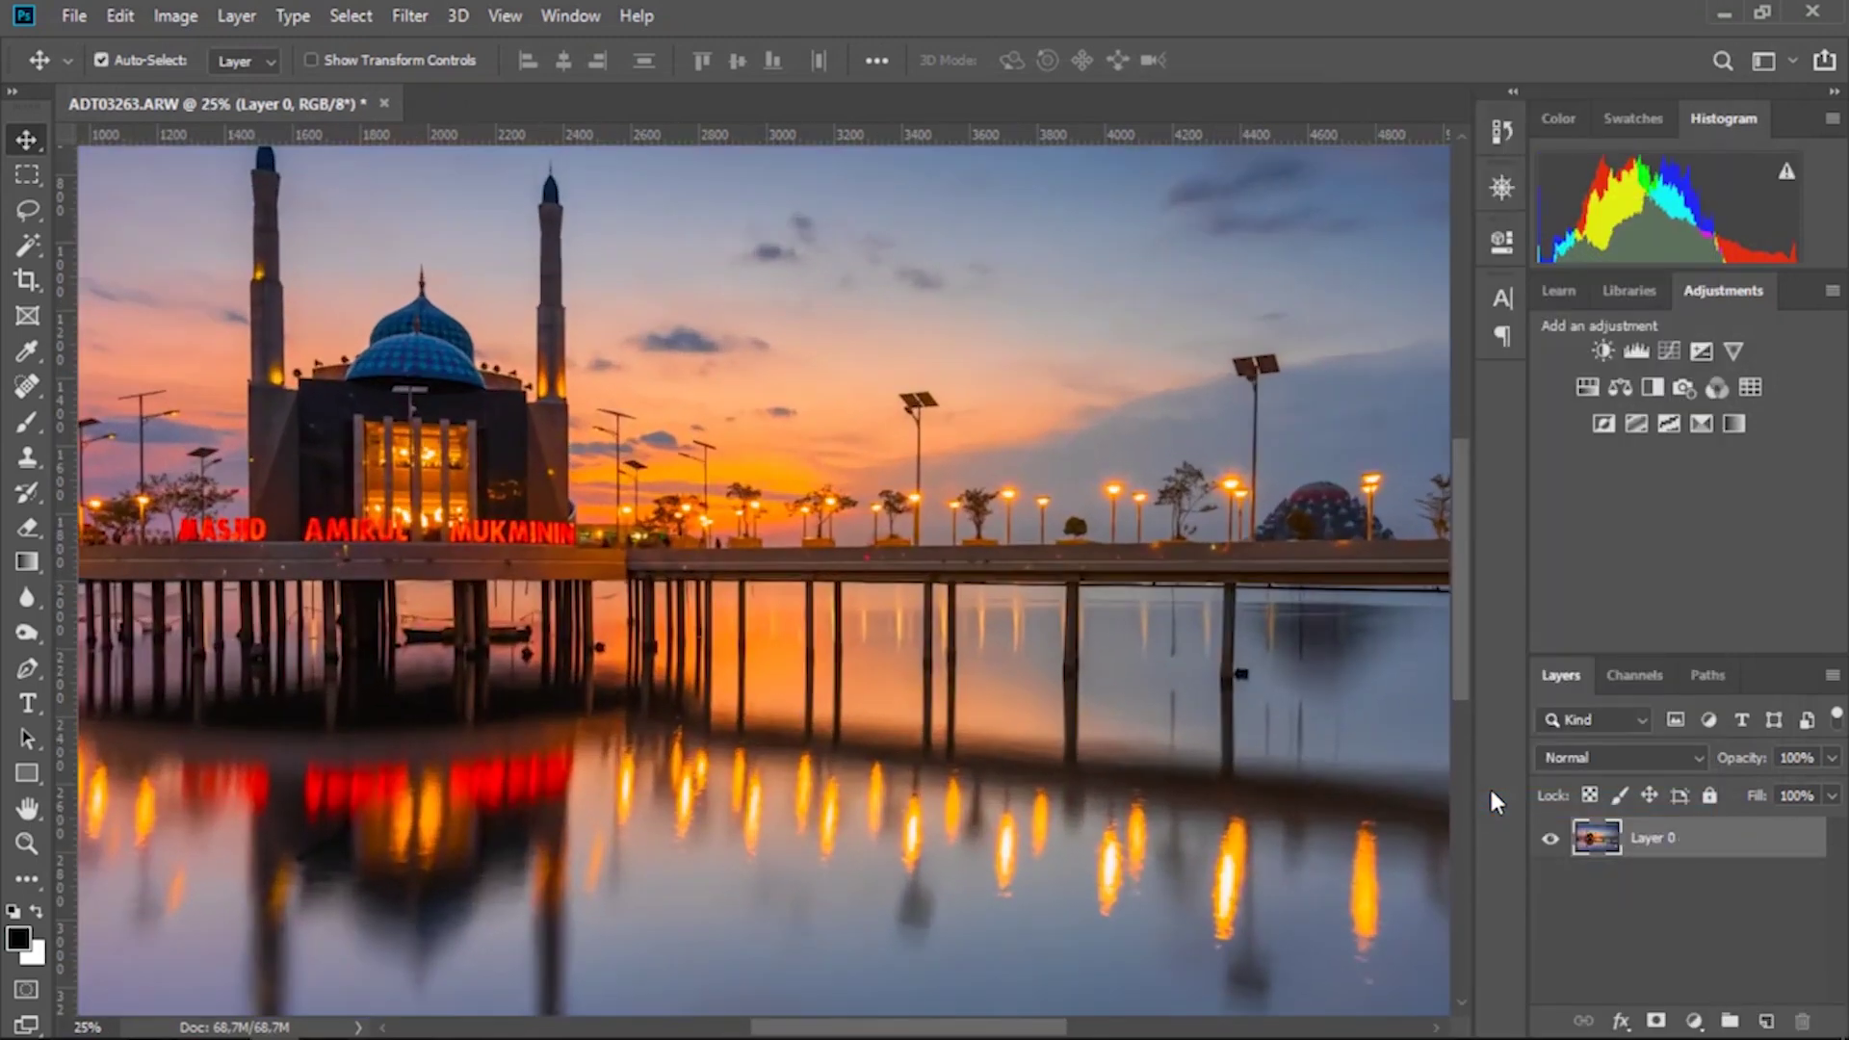
{"action": "left_click_drag", "start_coordinate": [1163, 568], "coordinate": [640, 854]}
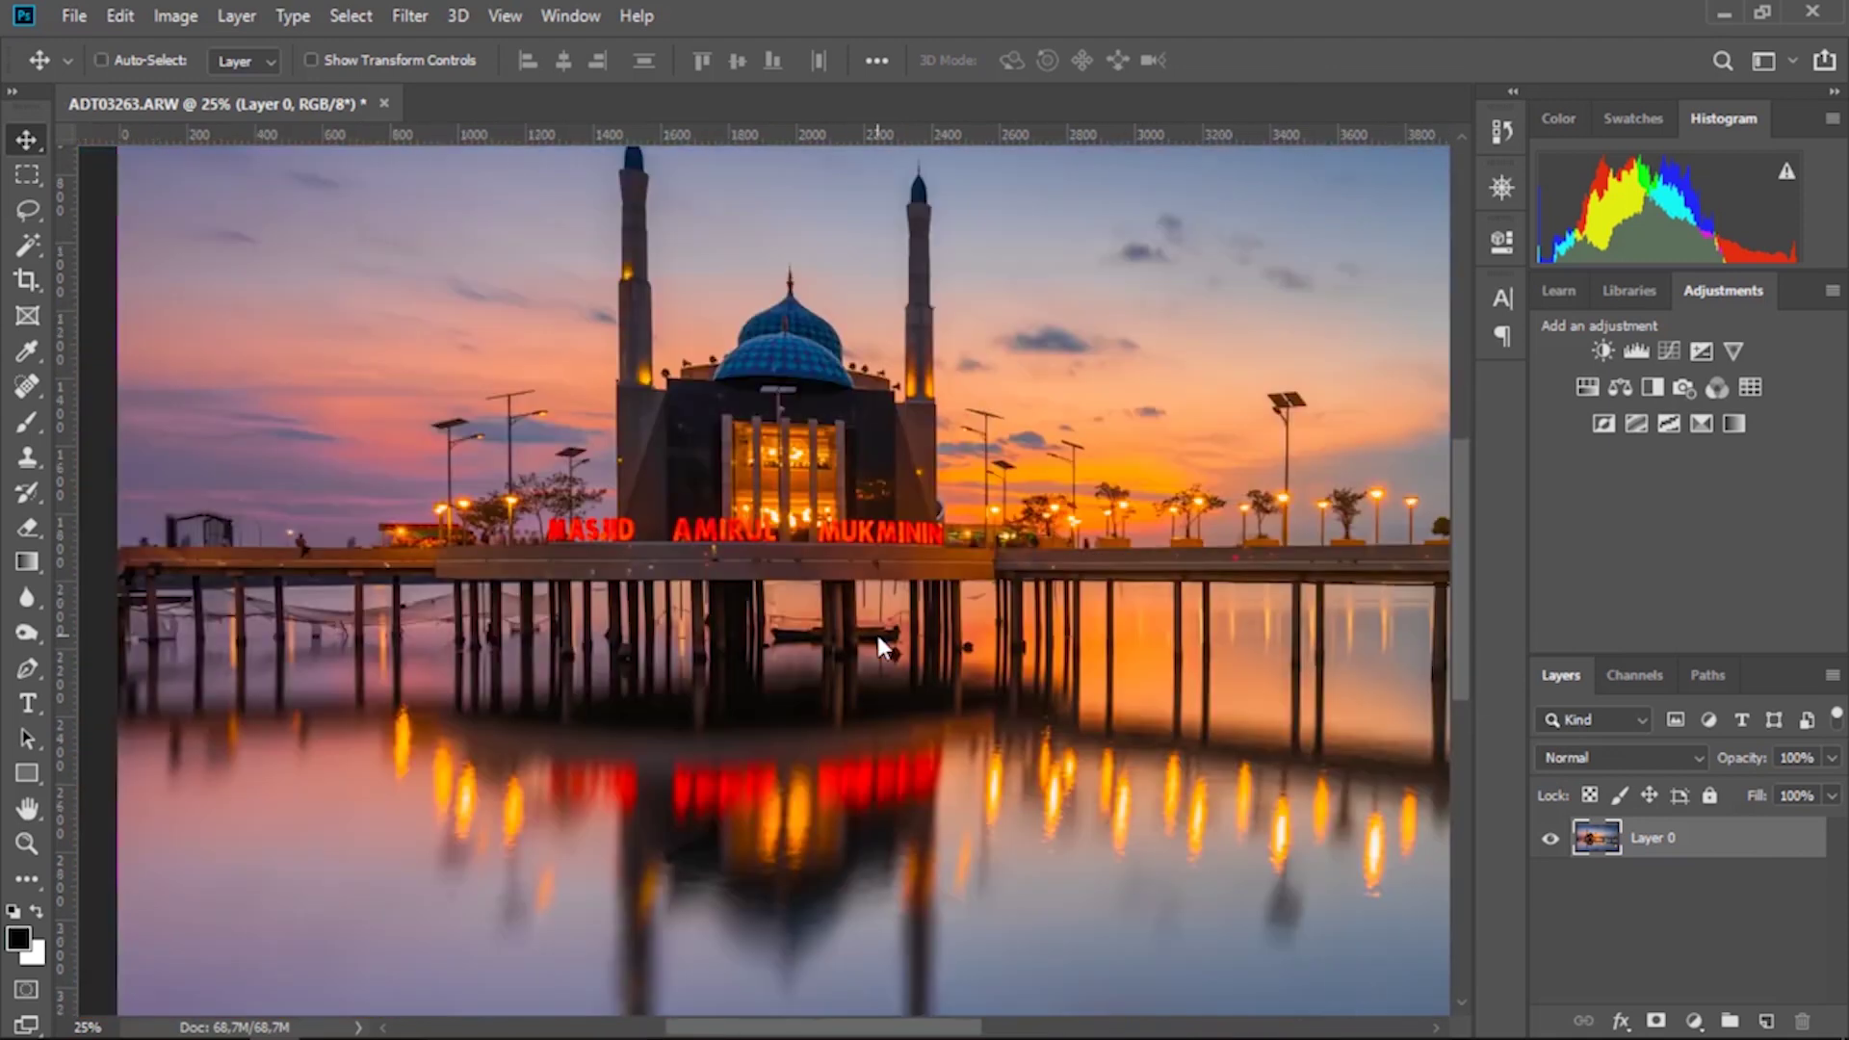
{"action": "key", "text": "ctrl+minus"}
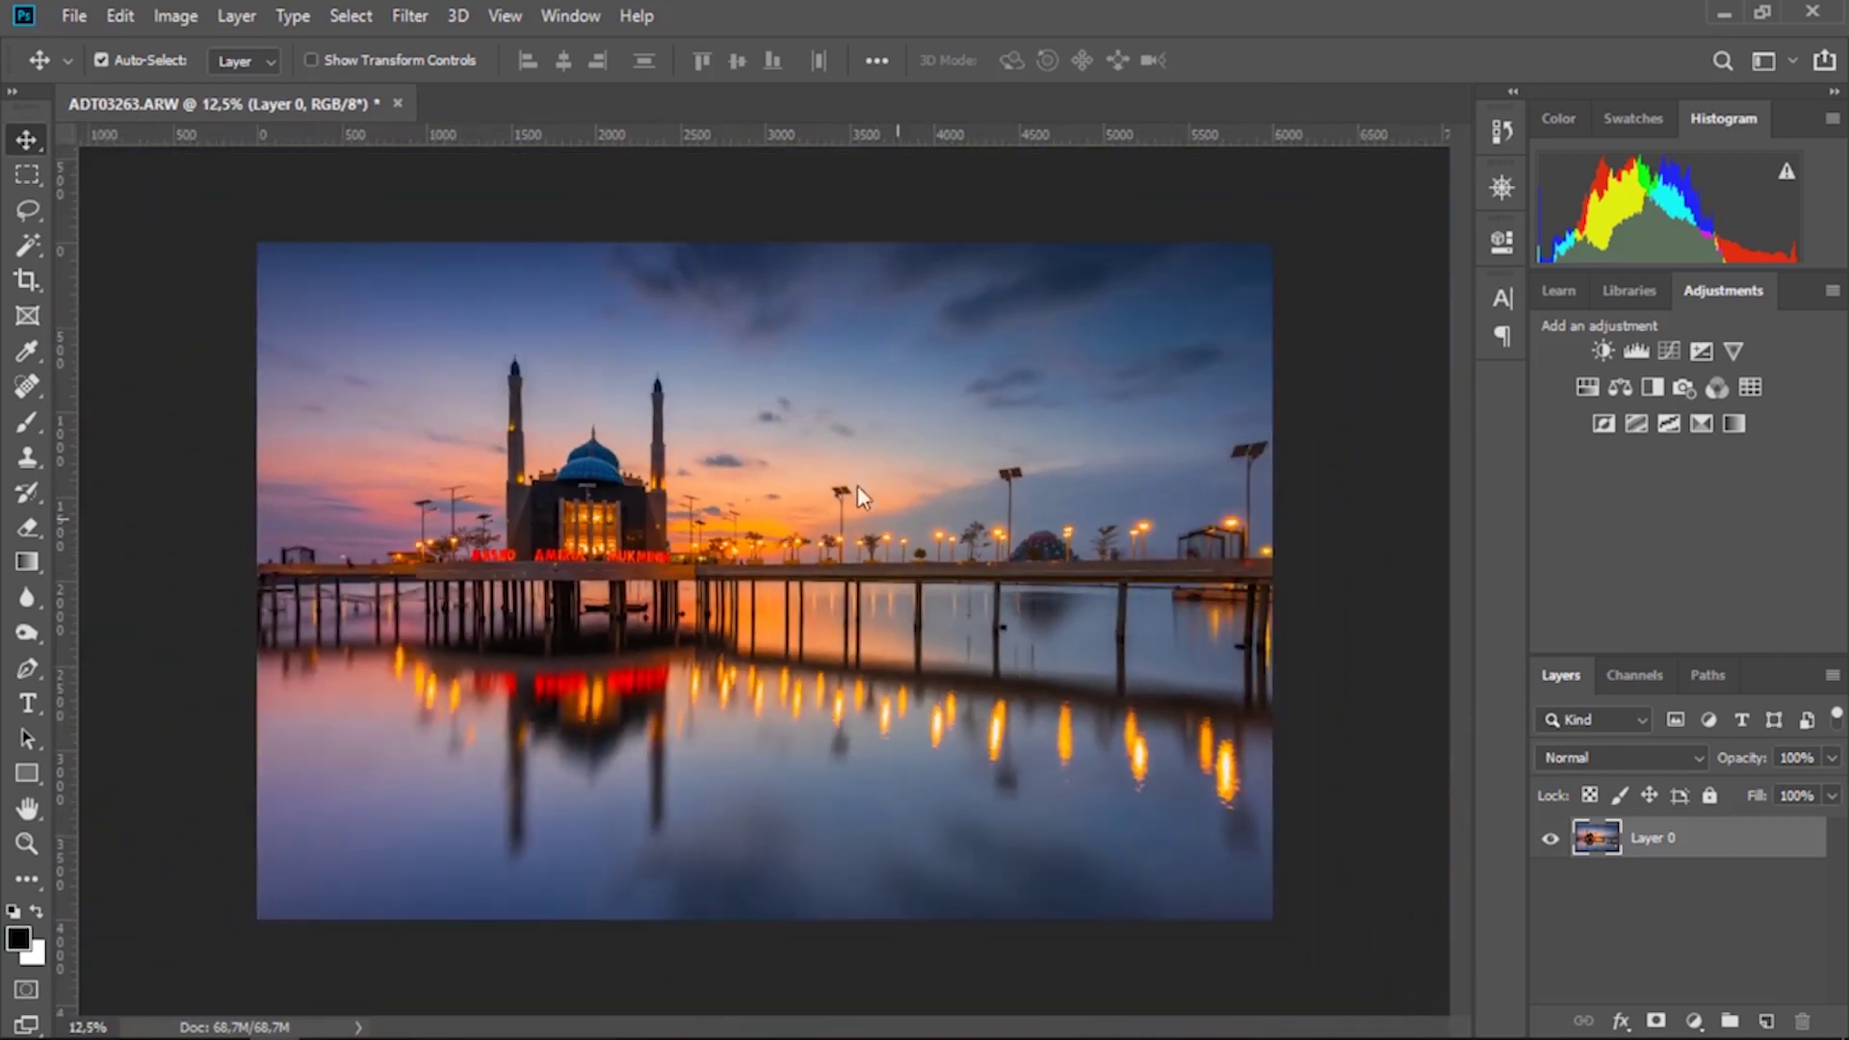
- Apply Unsharp Mask with Amount 200%, Radius 0.9 pixels and Threshold 10 levels
{"action": "left_click", "coordinate": [428, 14]}
{"action": "mouse_move", "coordinate": [439, 477]}
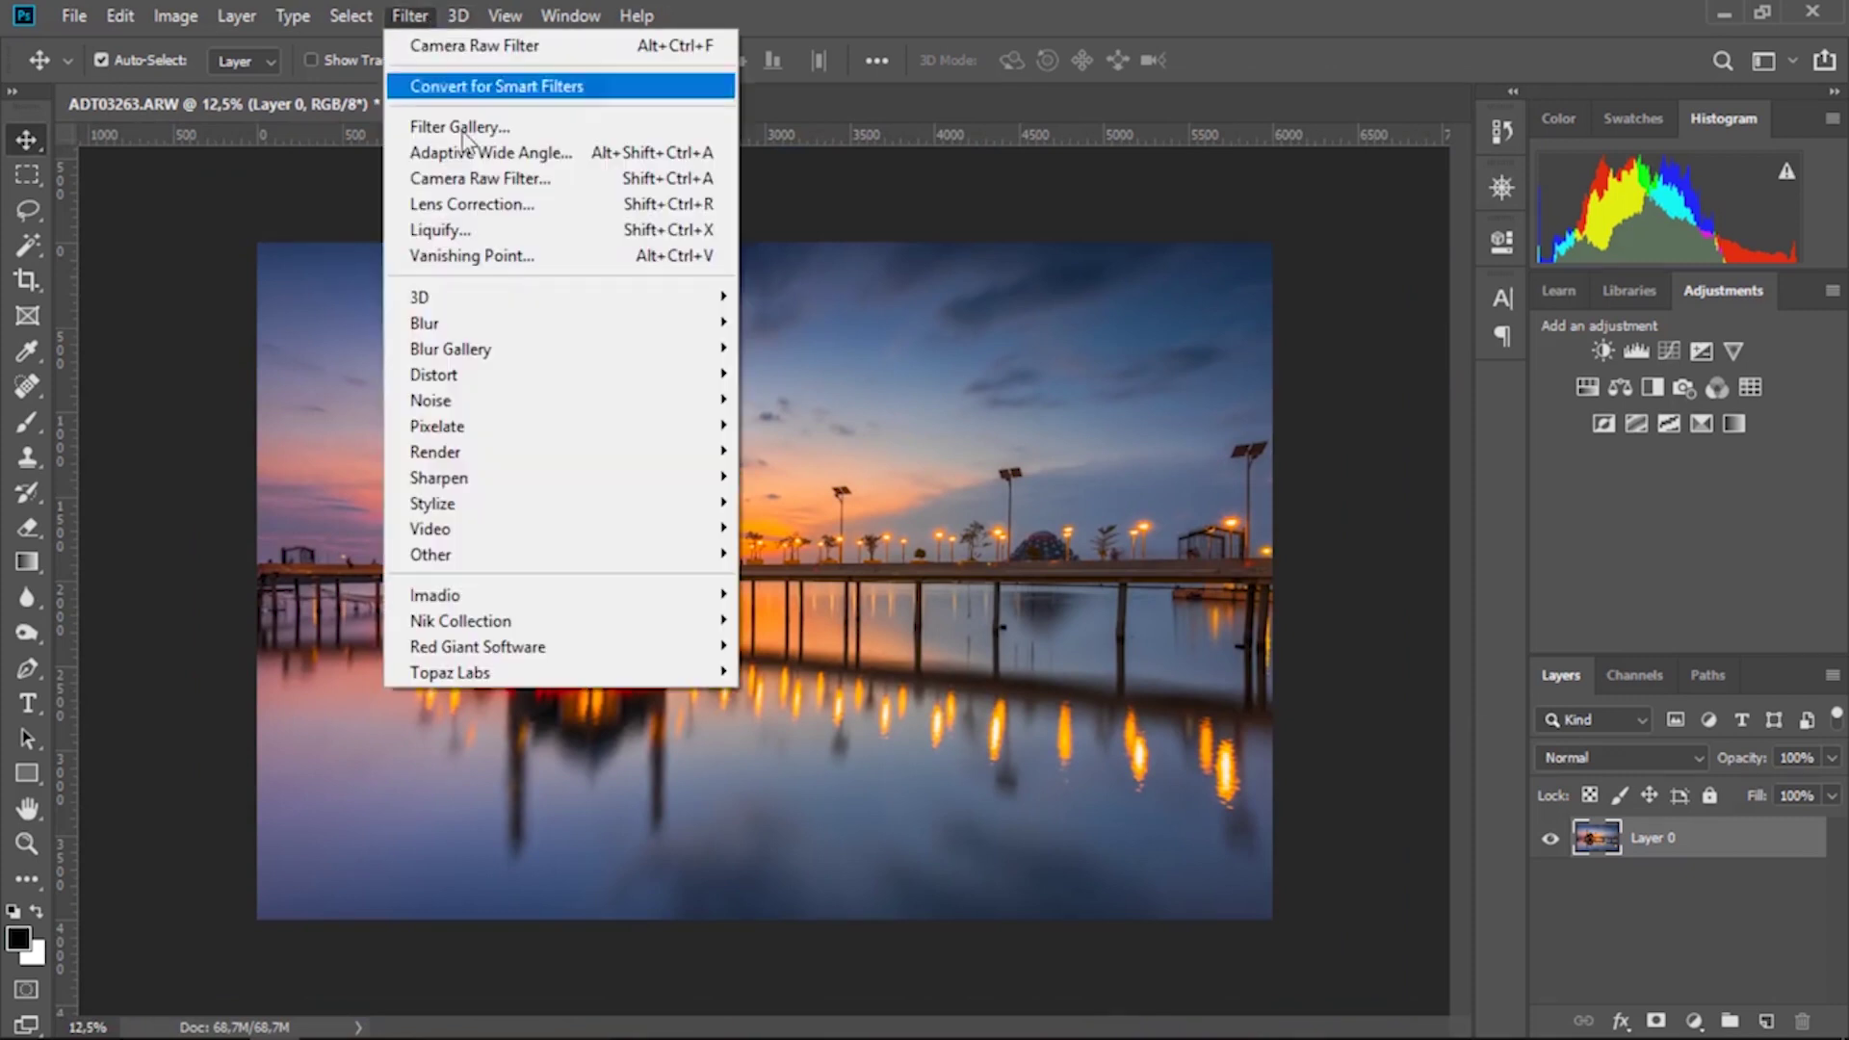
{"action": "left_click", "coordinate": [829, 605]}
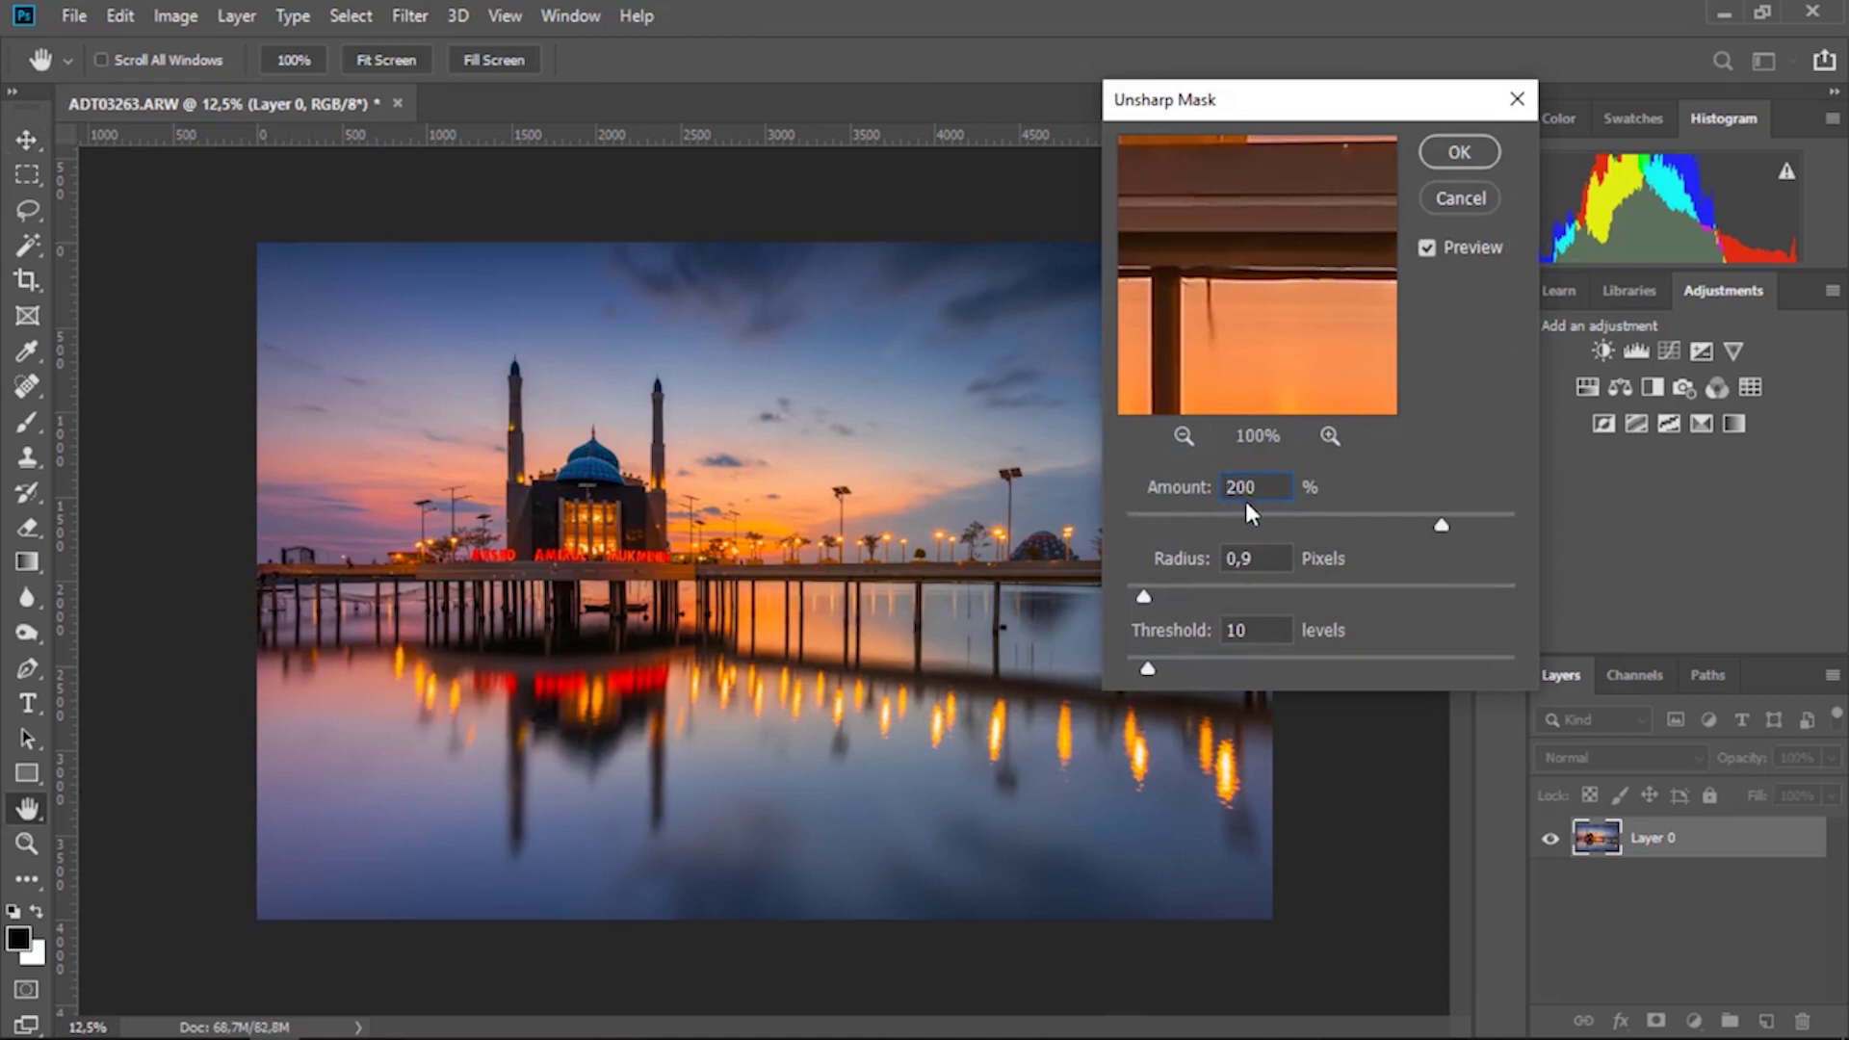
{"action": "left_click_drag", "start_coordinate": [1147, 596], "coordinate": [1144, 596]}
{"action": "key", "text": "Tab"}
{"action": "left_click", "coordinate": [1251, 551]}
{"action": "left_click", "coordinate": [1461, 155]}
{"action": "key", "text": "v"}
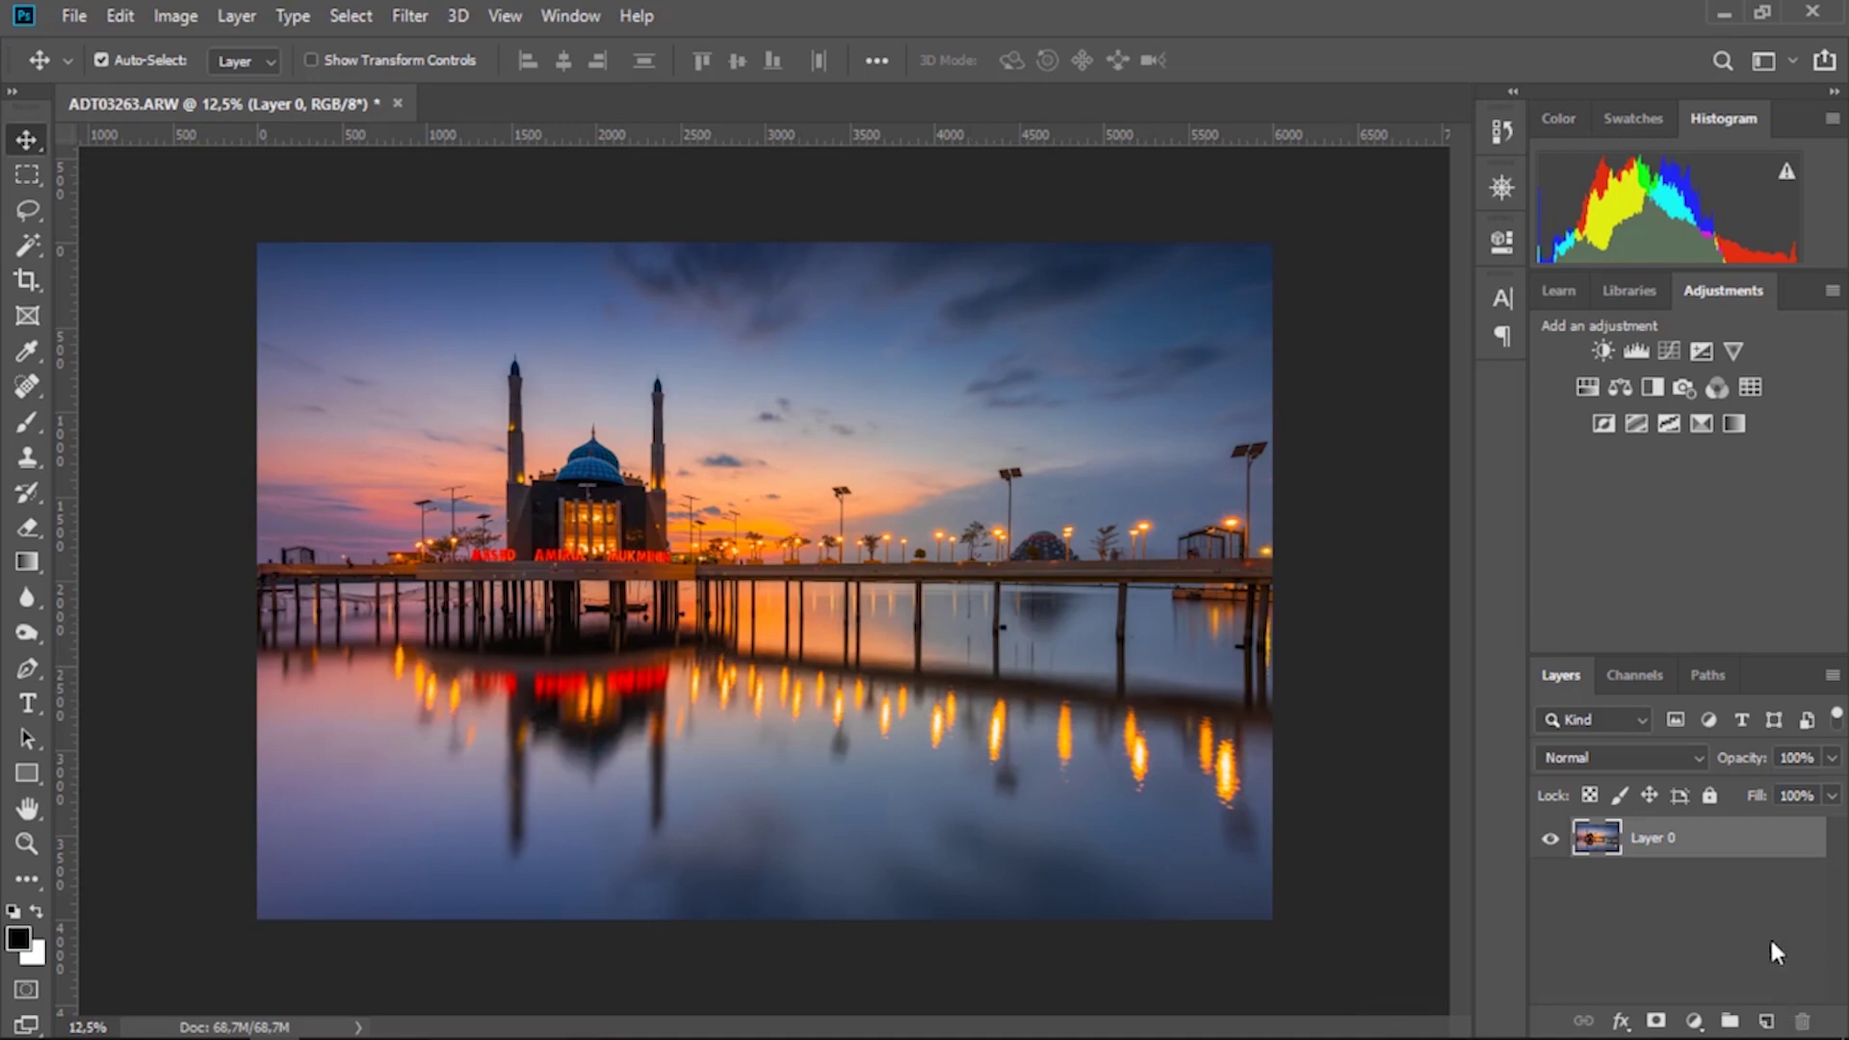
- Add a new layer and fill it solid black with the Paint Bucket
{"action": "left_click", "coordinate": [1767, 1021]}
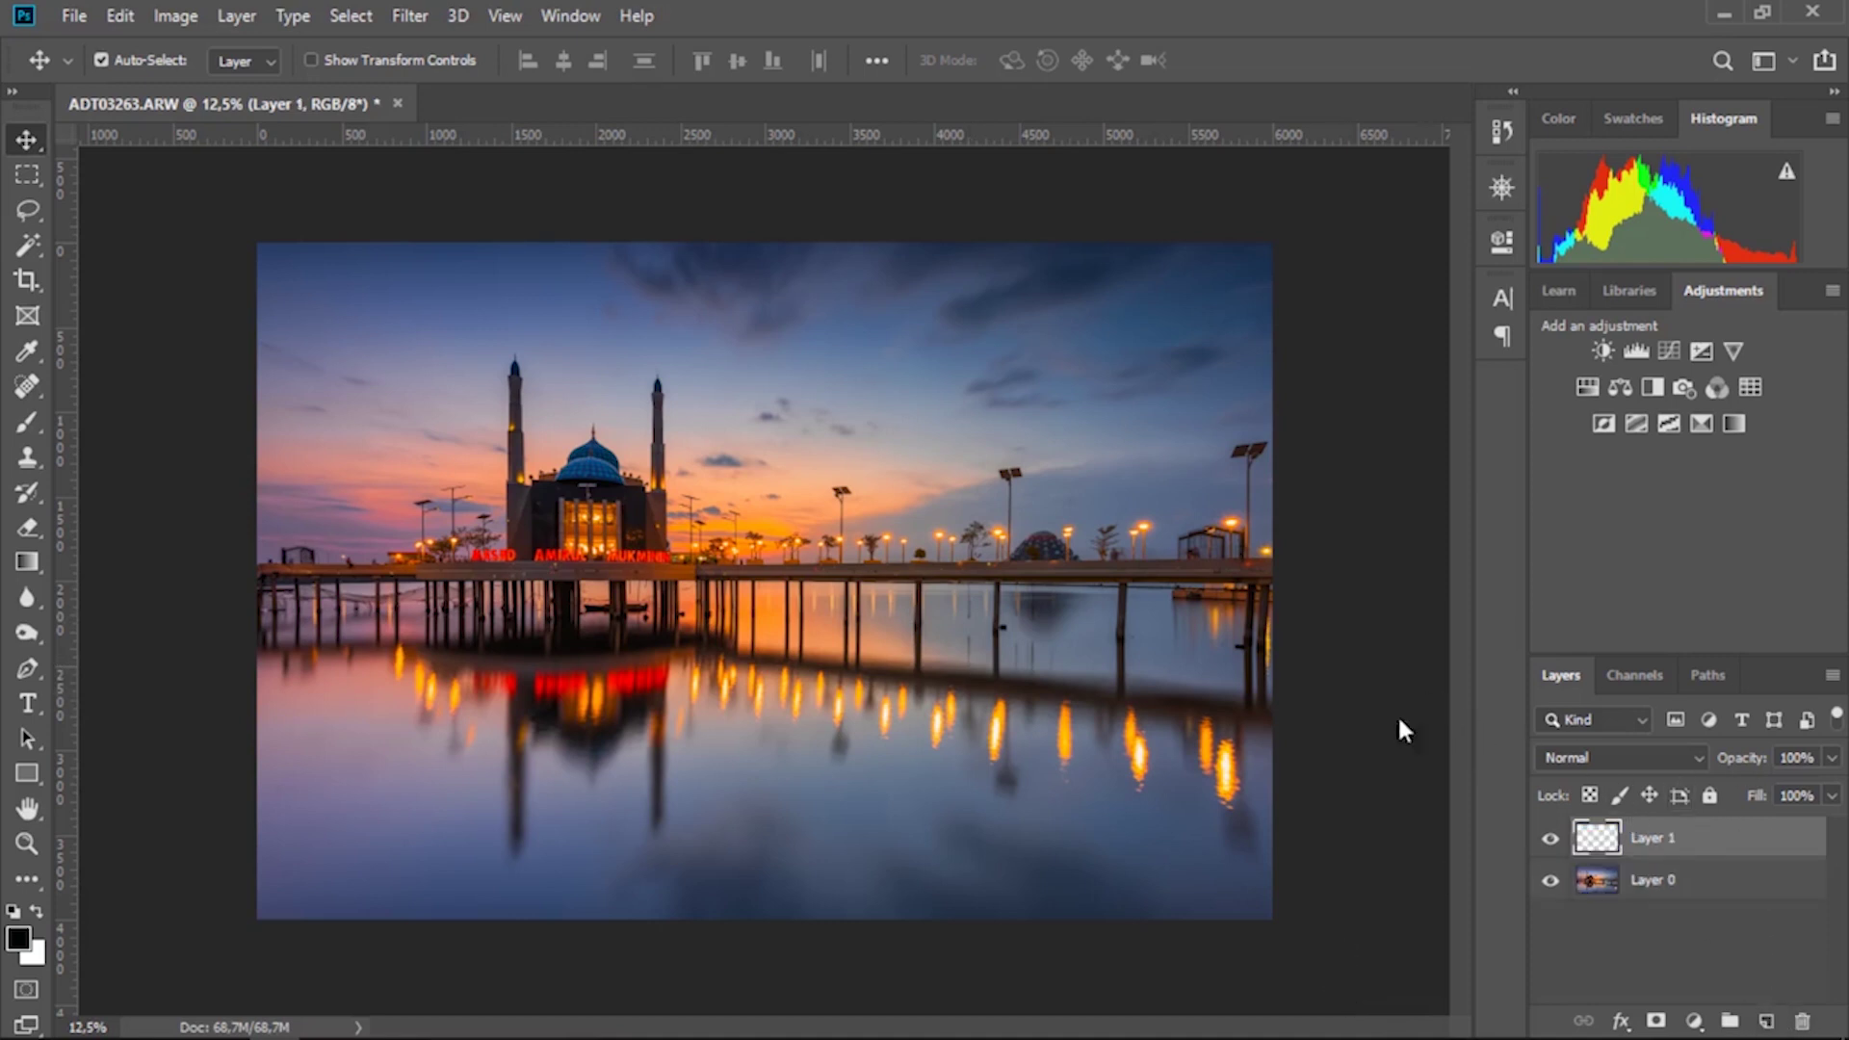
{"action": "right_click", "coordinate": [27, 563]}
{"action": "left_click", "coordinate": [158, 587]}
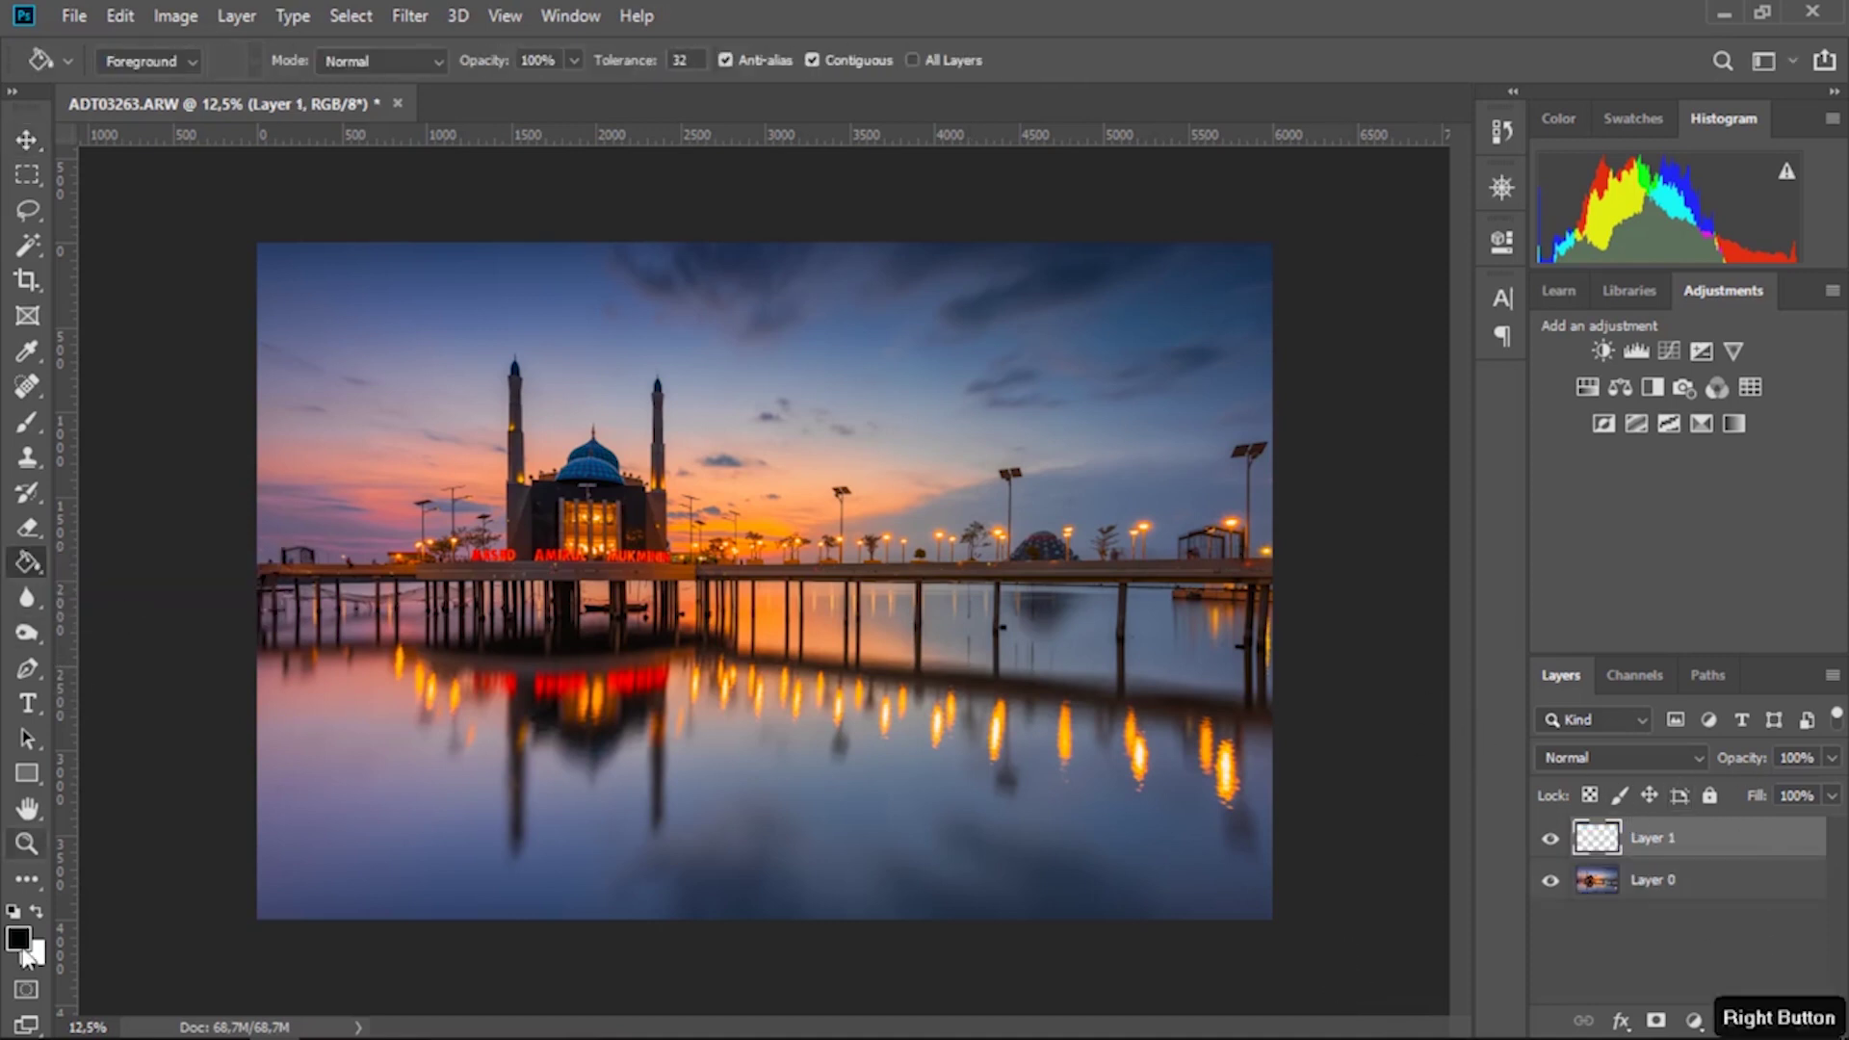
{"action": "left_click", "coordinate": [692, 693]}
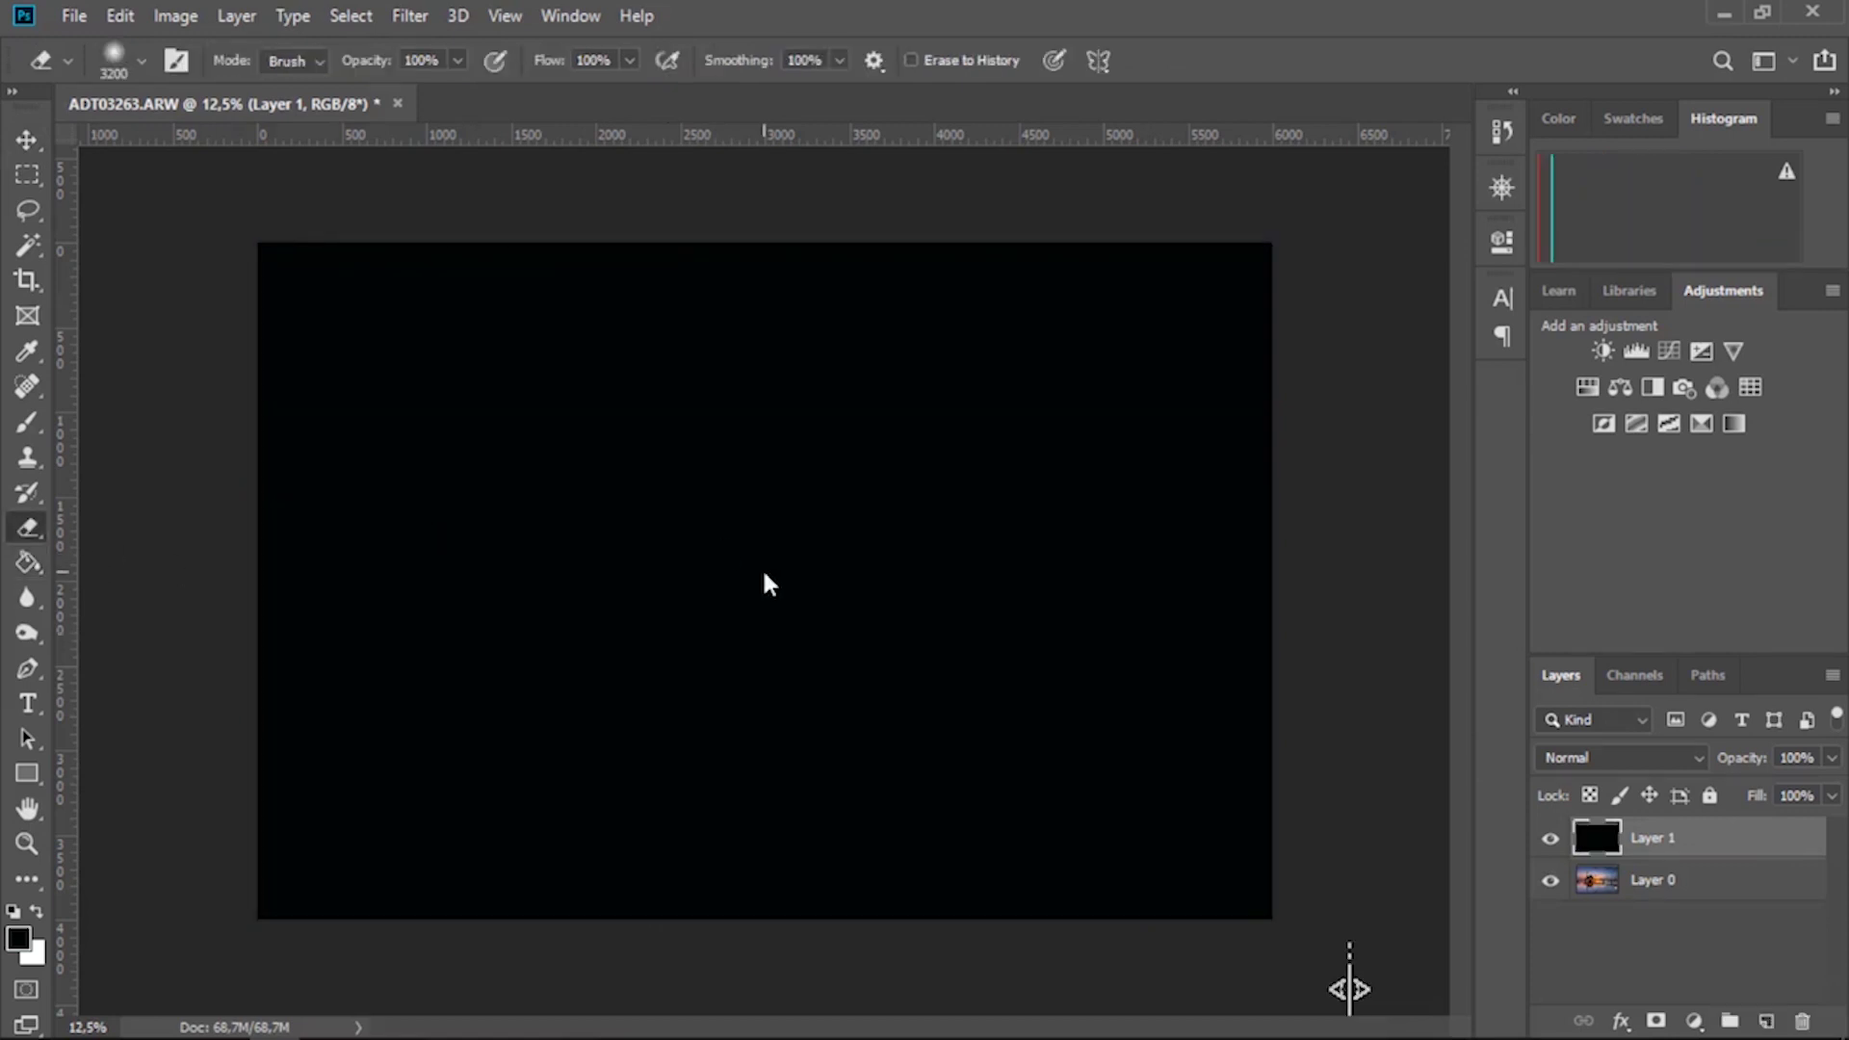
- Erase the black from the photo's centre with a 4200 px soft Eraser
{"action": "right_click", "coordinate": [765, 576]}
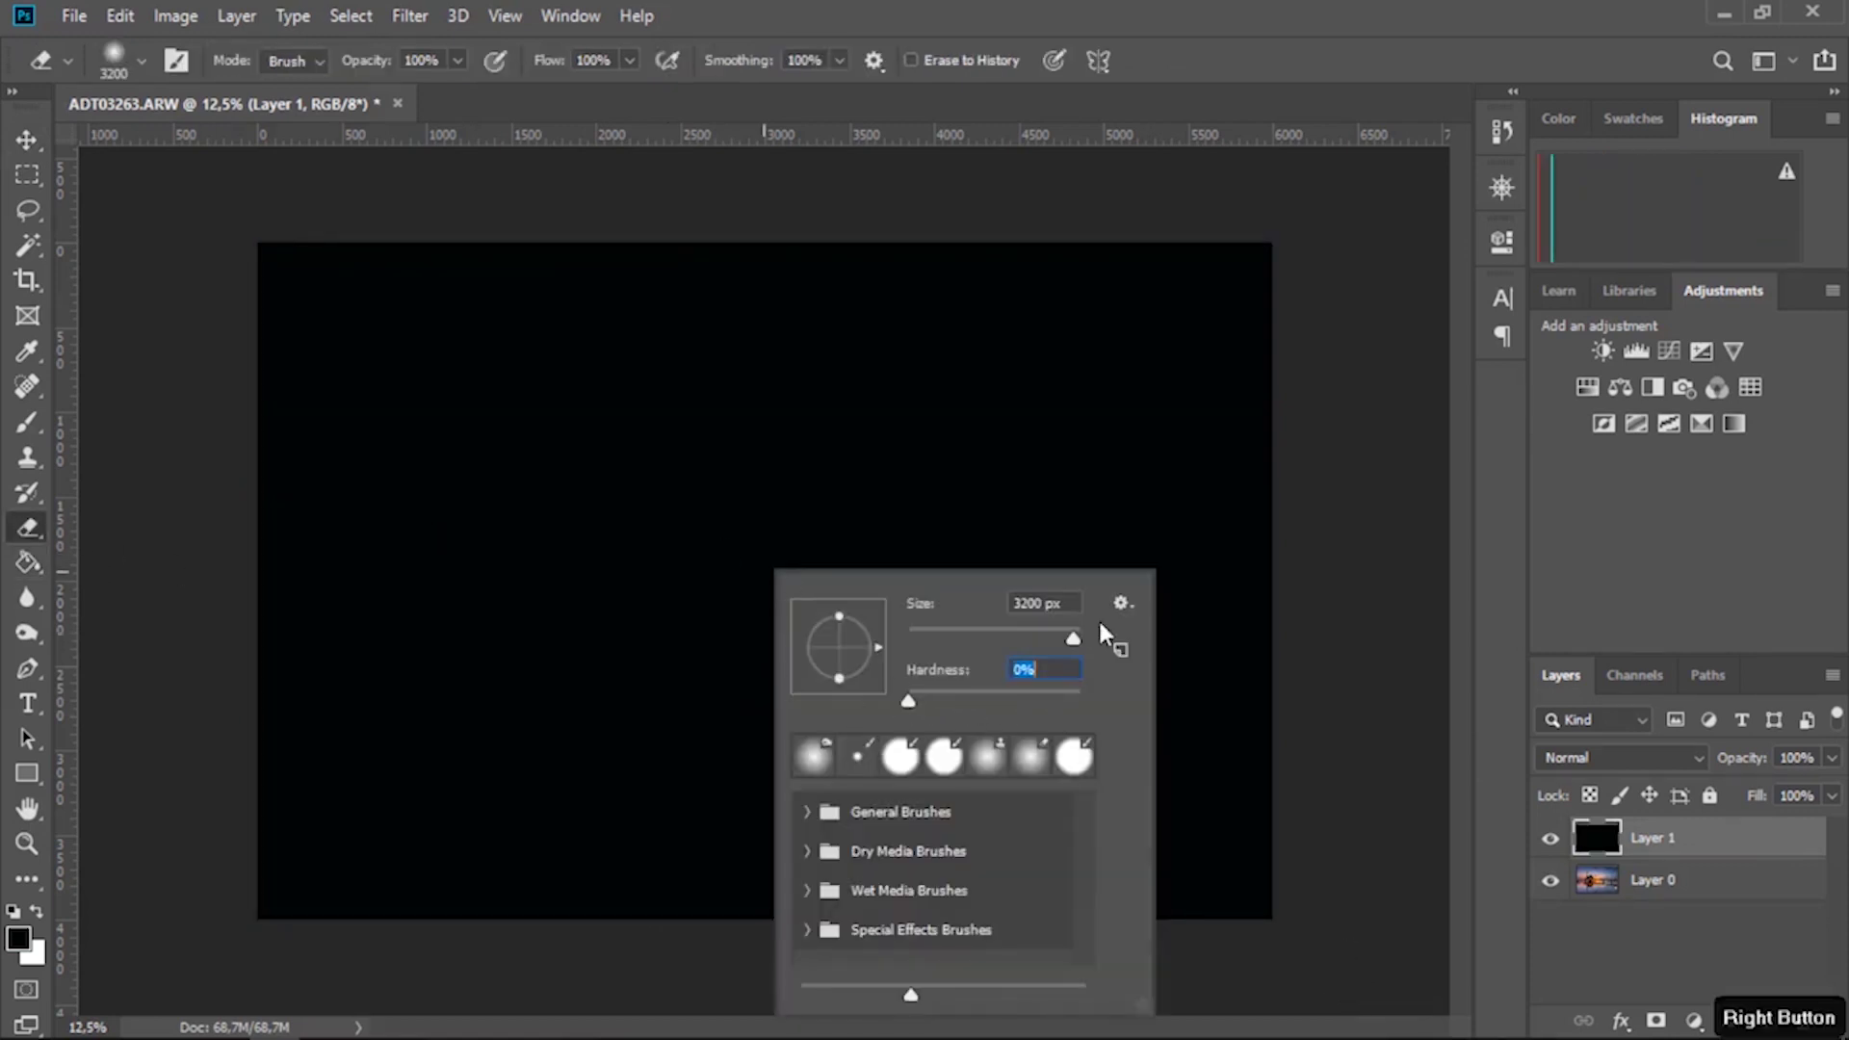
{"action": "left_click", "coordinate": [1296, 29]}
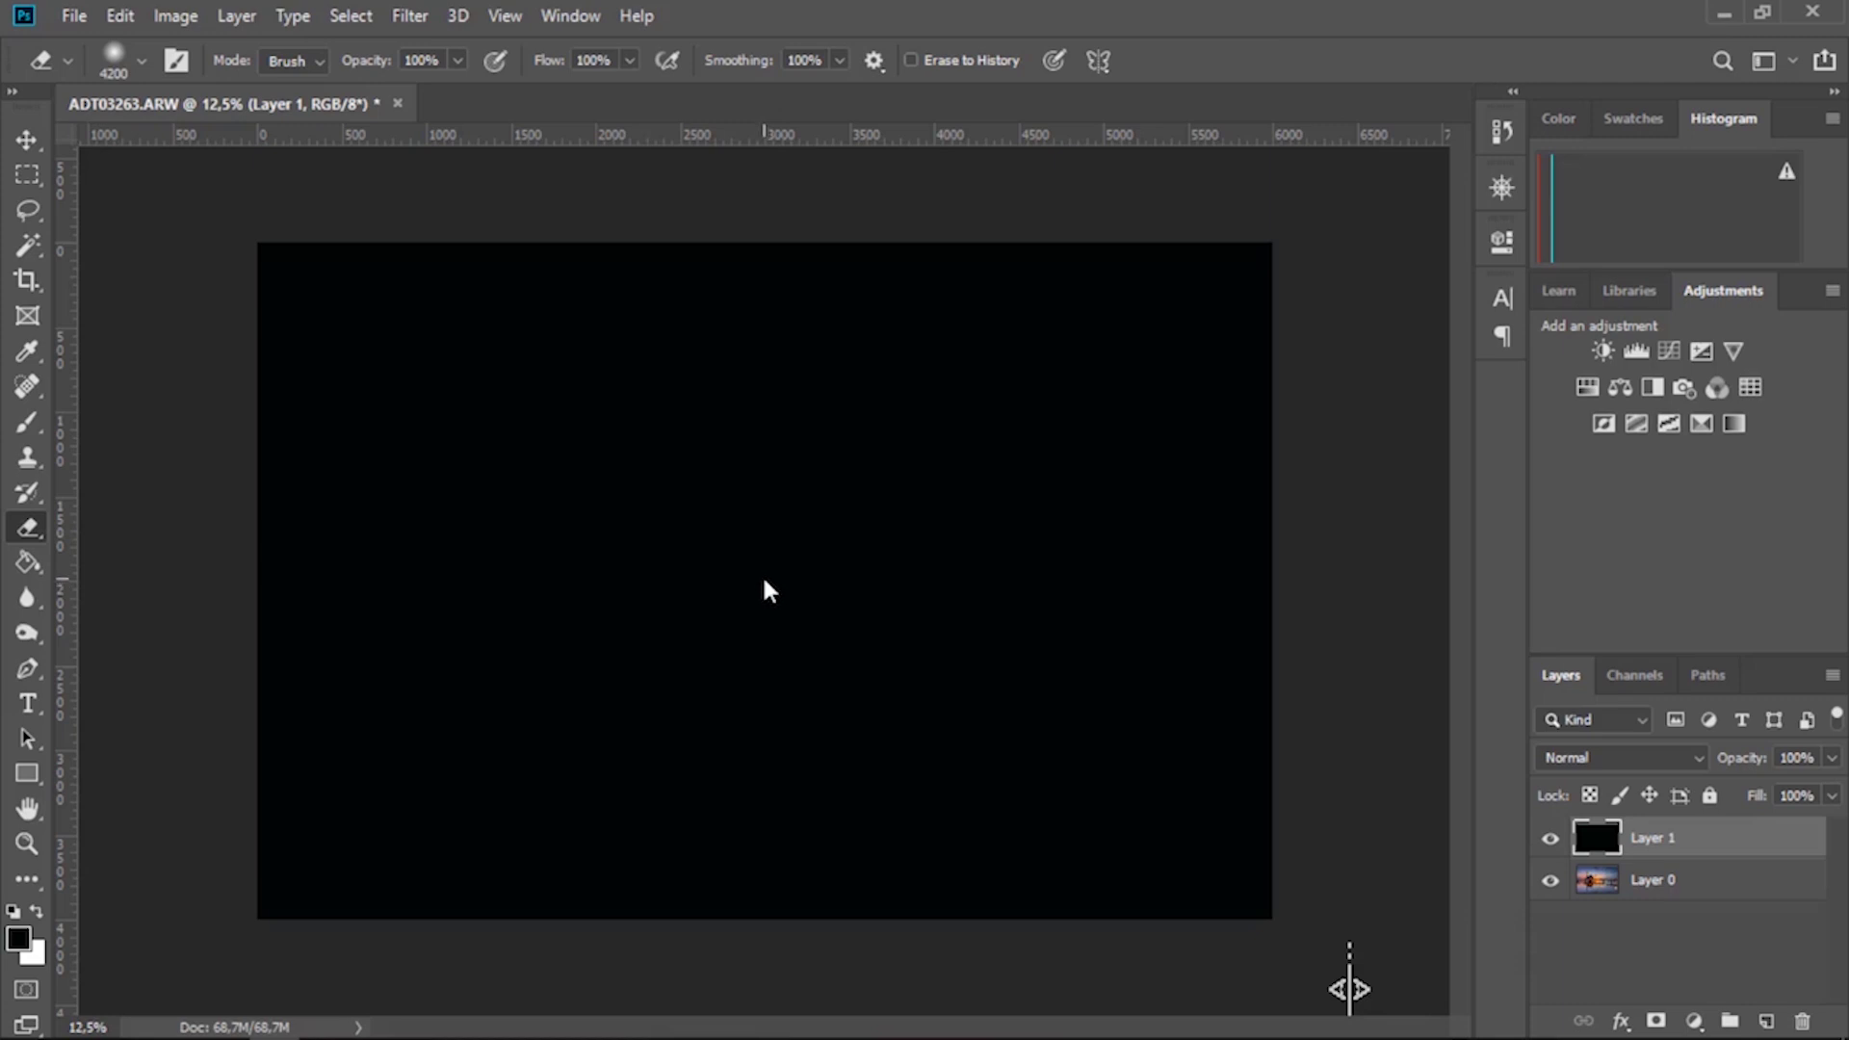
{"action": "left_click", "coordinate": [763, 579]}
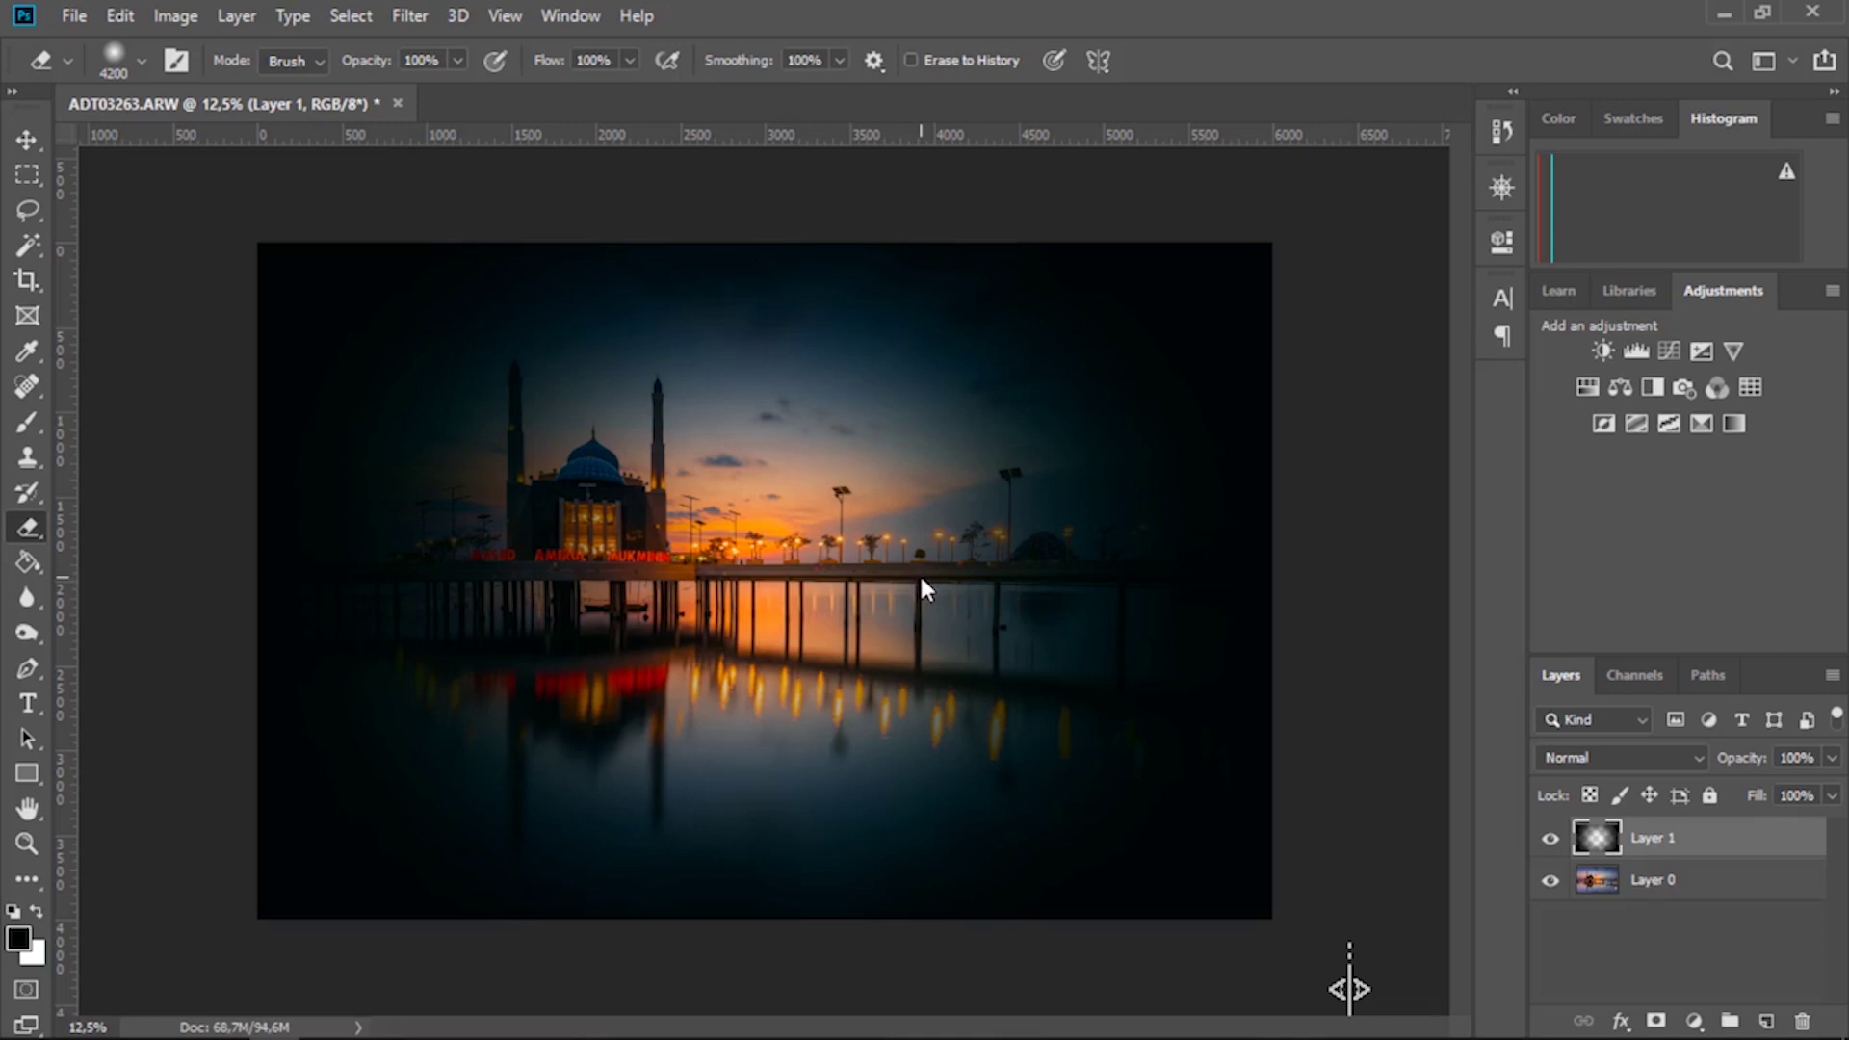
{"action": "left_click", "coordinate": [632, 585]}
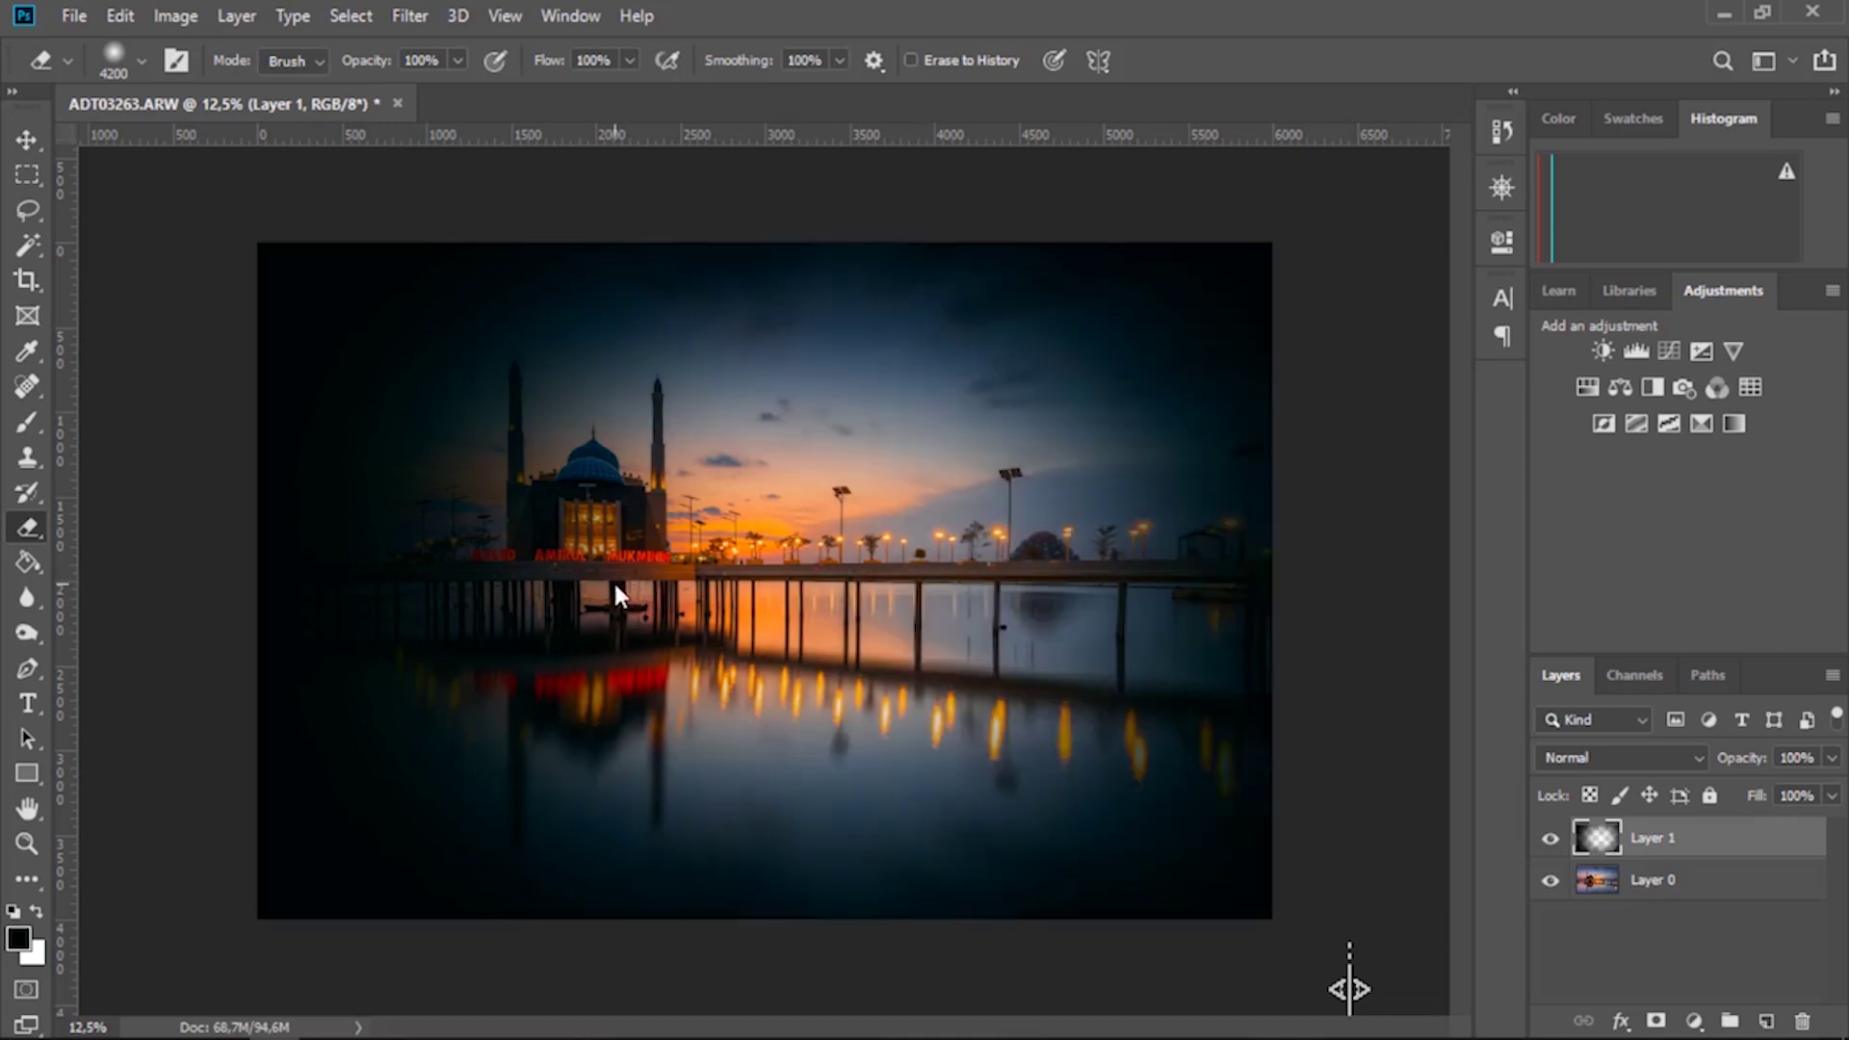
- Set the vignette layer to 20% opacity, merge it into Layer 0, and minimize Photoshop
{"action": "key", "text": "v"}
{"action": "left_click_drag", "start_coordinate": [1833, 761], "coordinate": [1728, 796]}
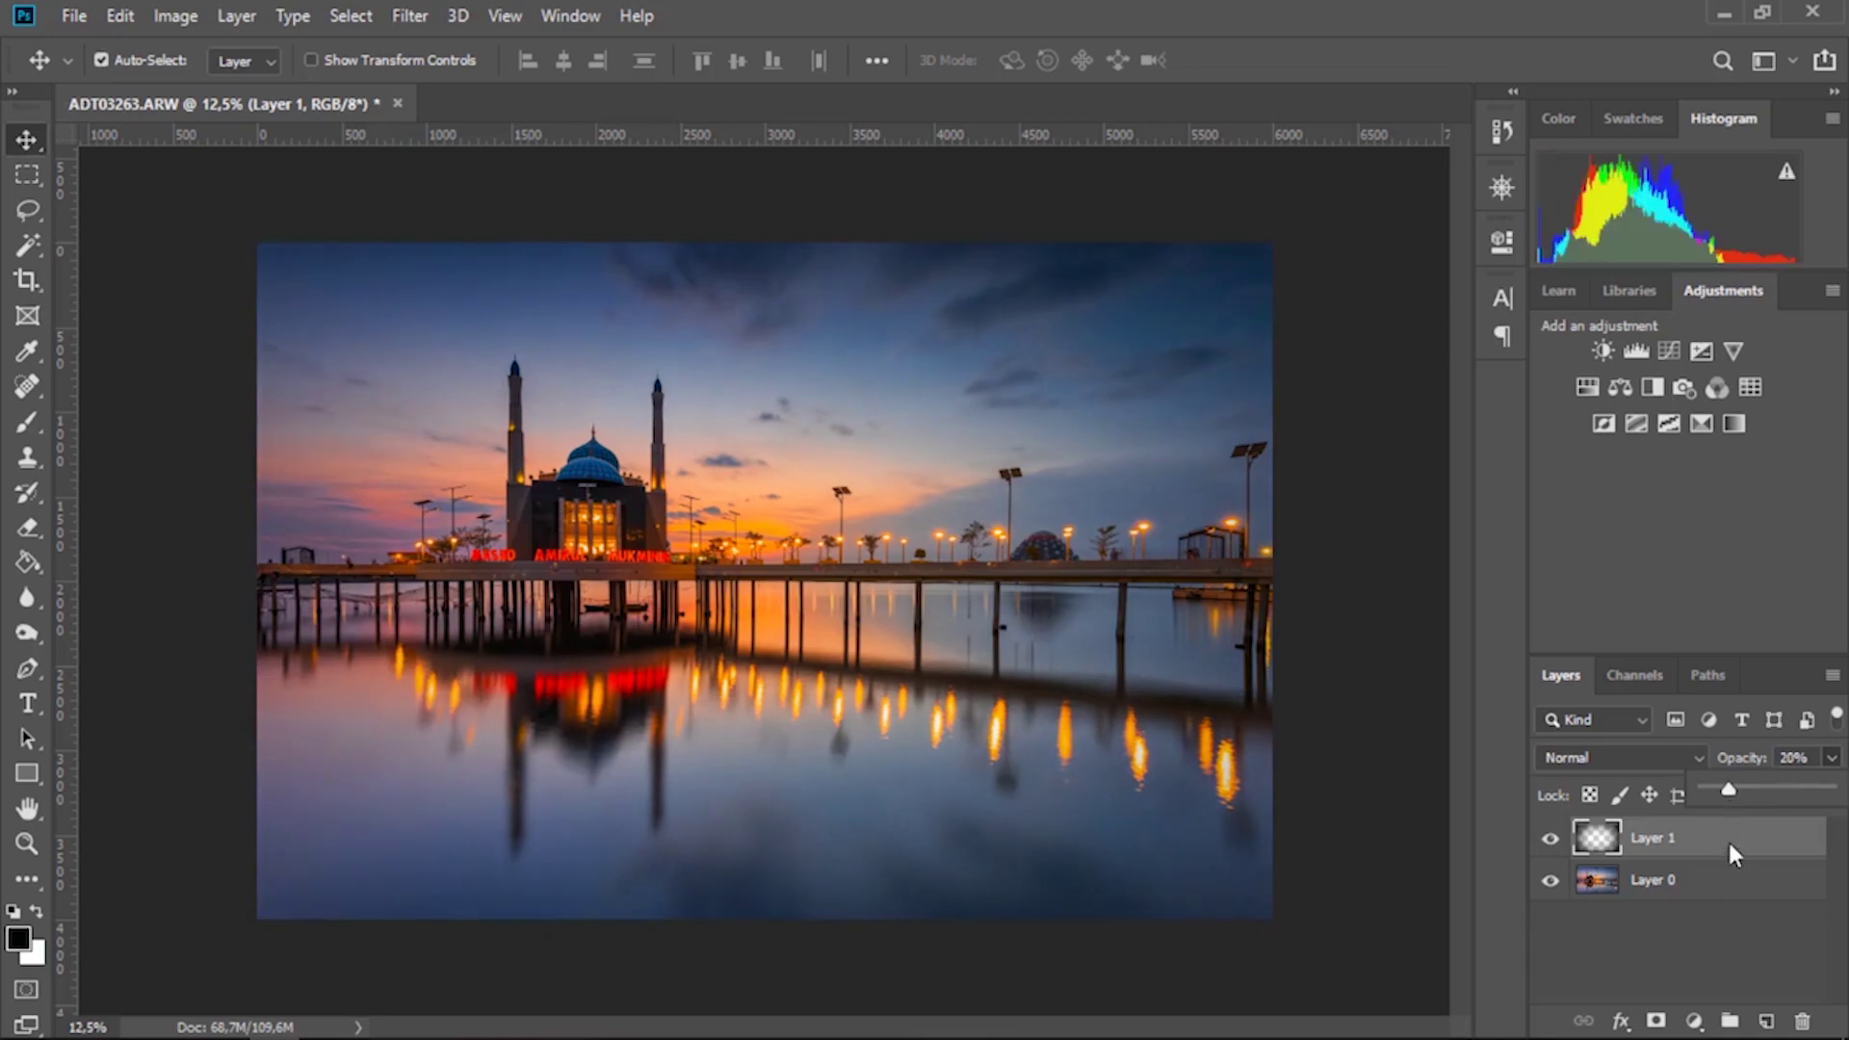
{"action": "left_click", "coordinate": [1557, 850]}
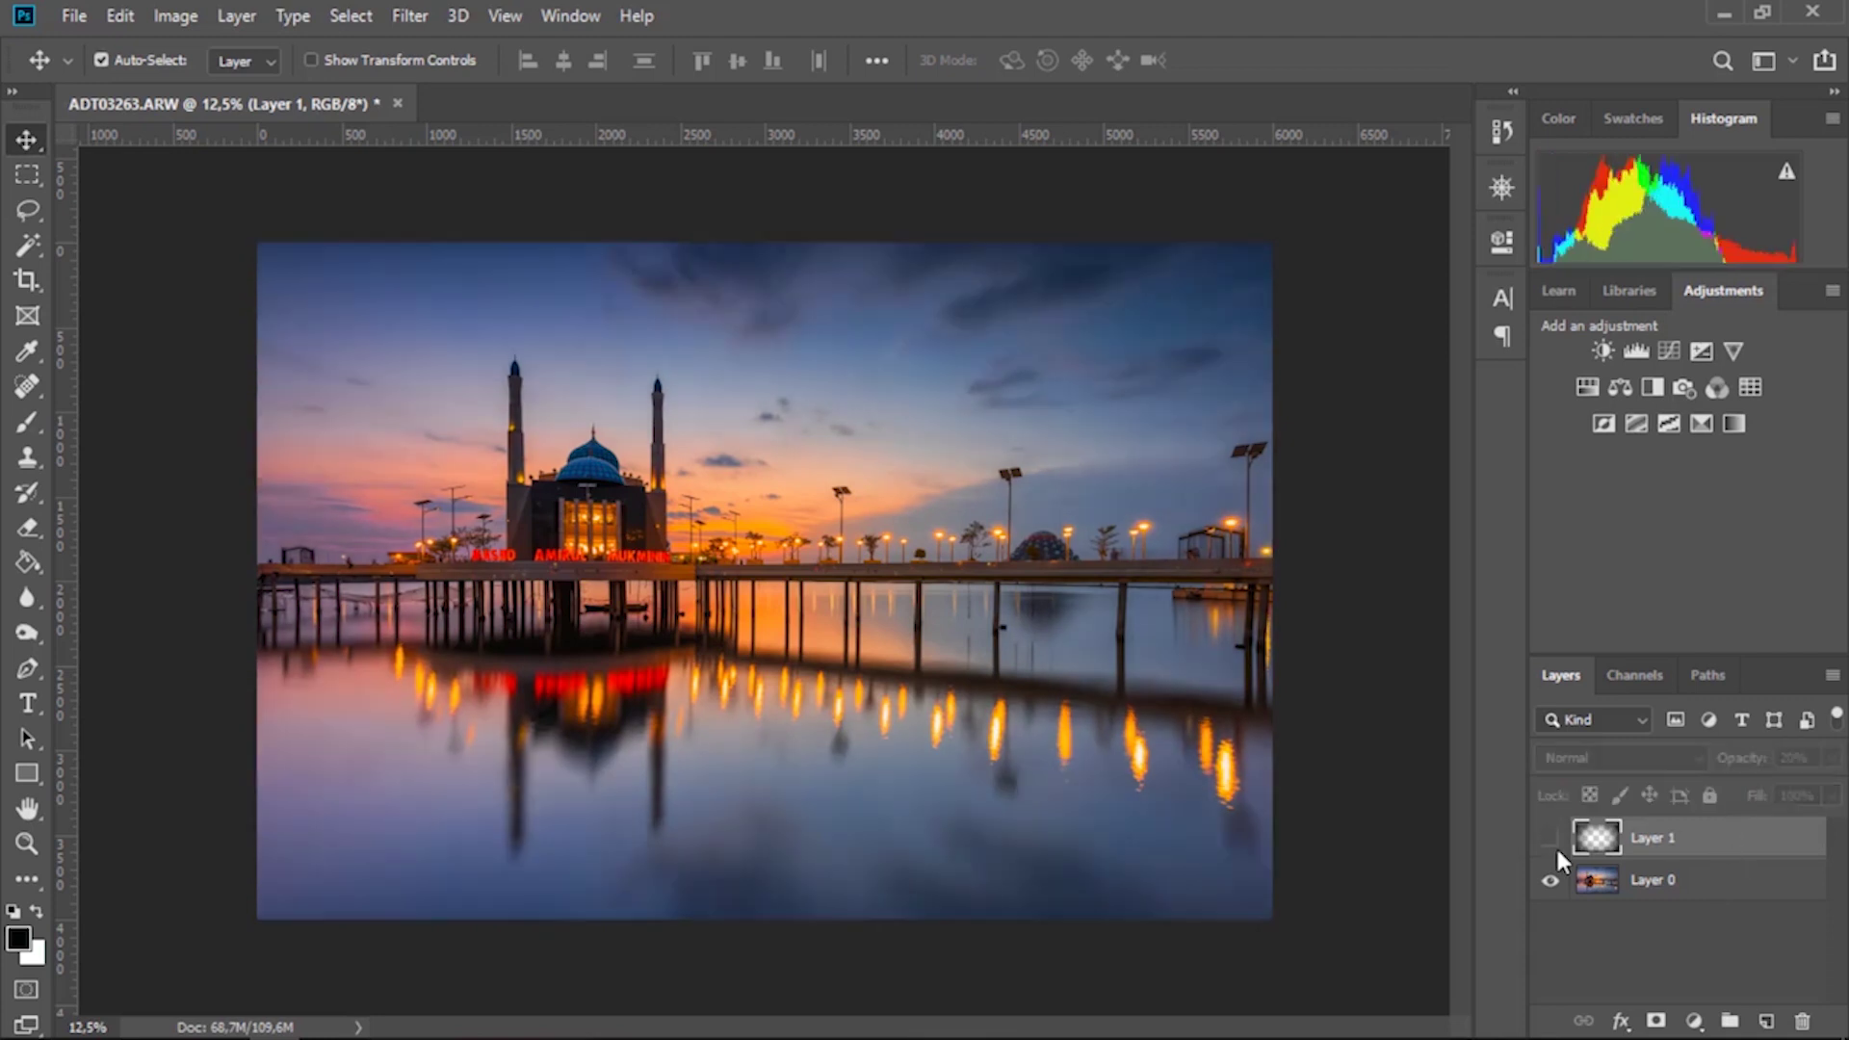
{"action": "left_click", "coordinate": [1558, 851]}
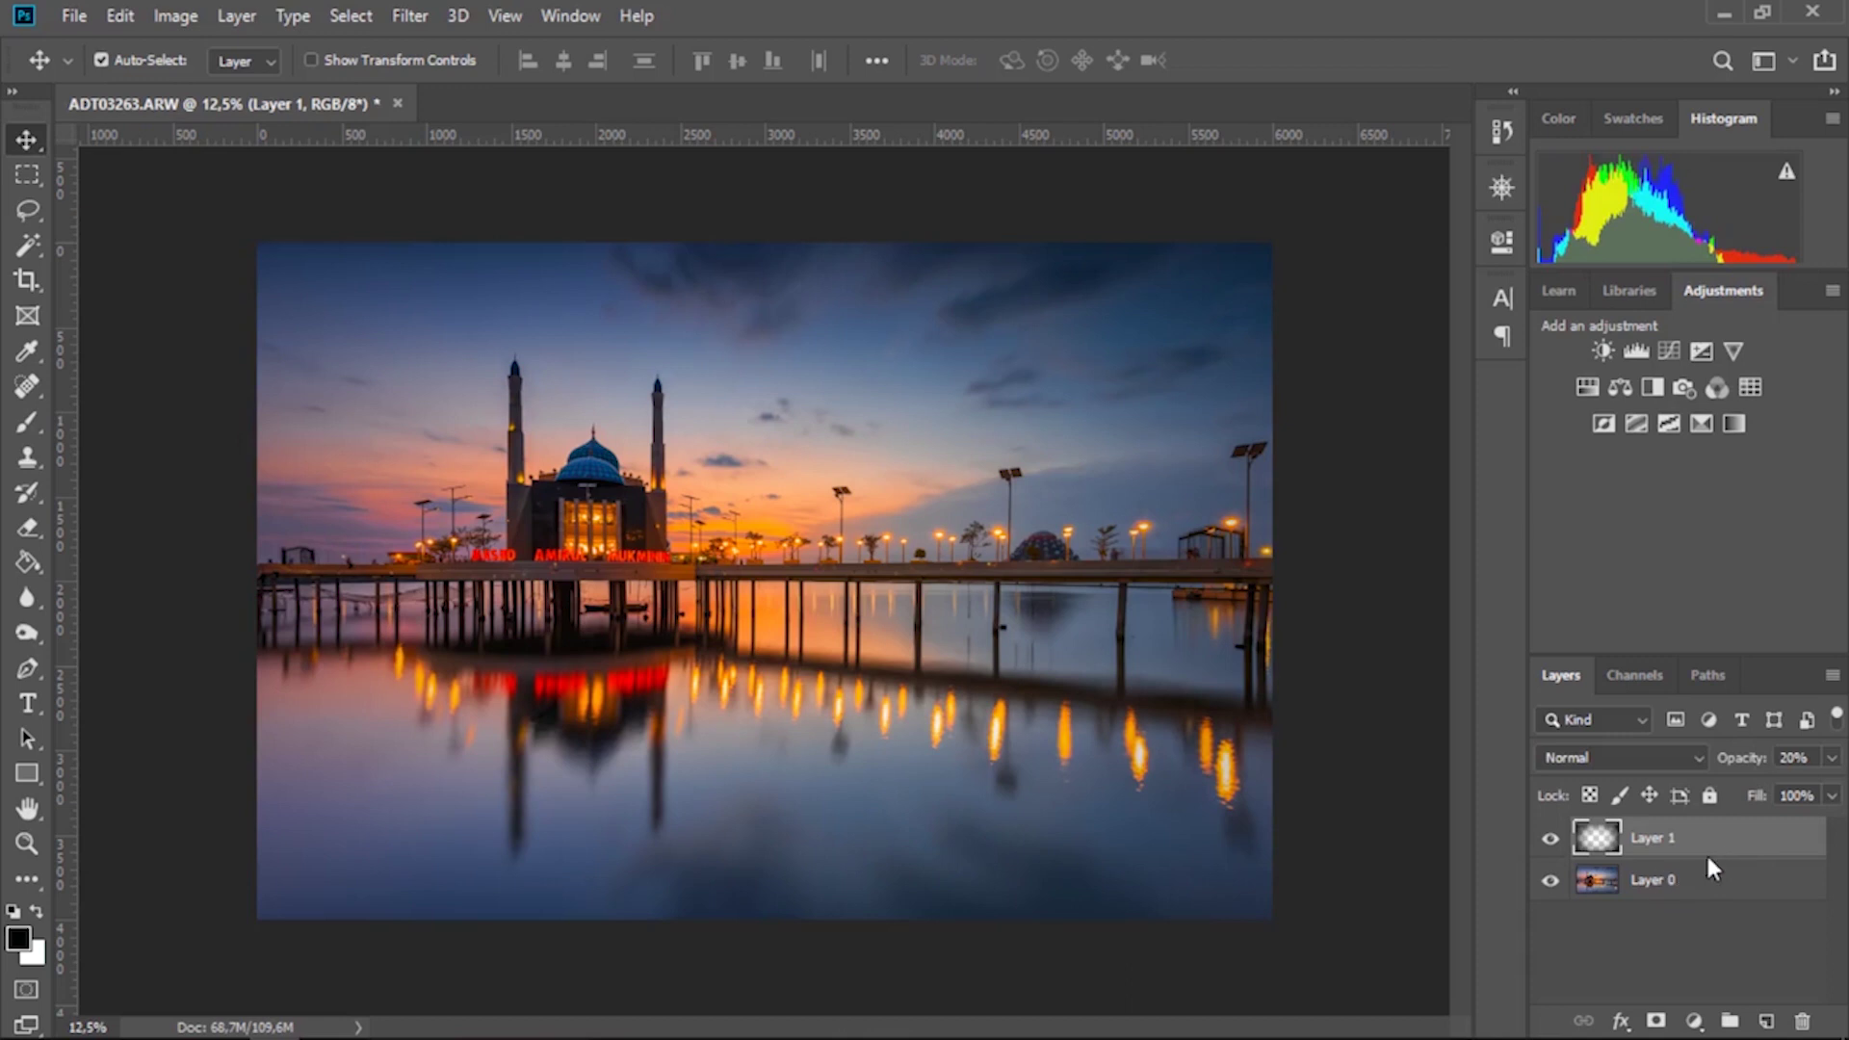
{"action": "right_click", "coordinate": [1742, 840]}
{"action": "left_click", "coordinate": [1676, 805]}
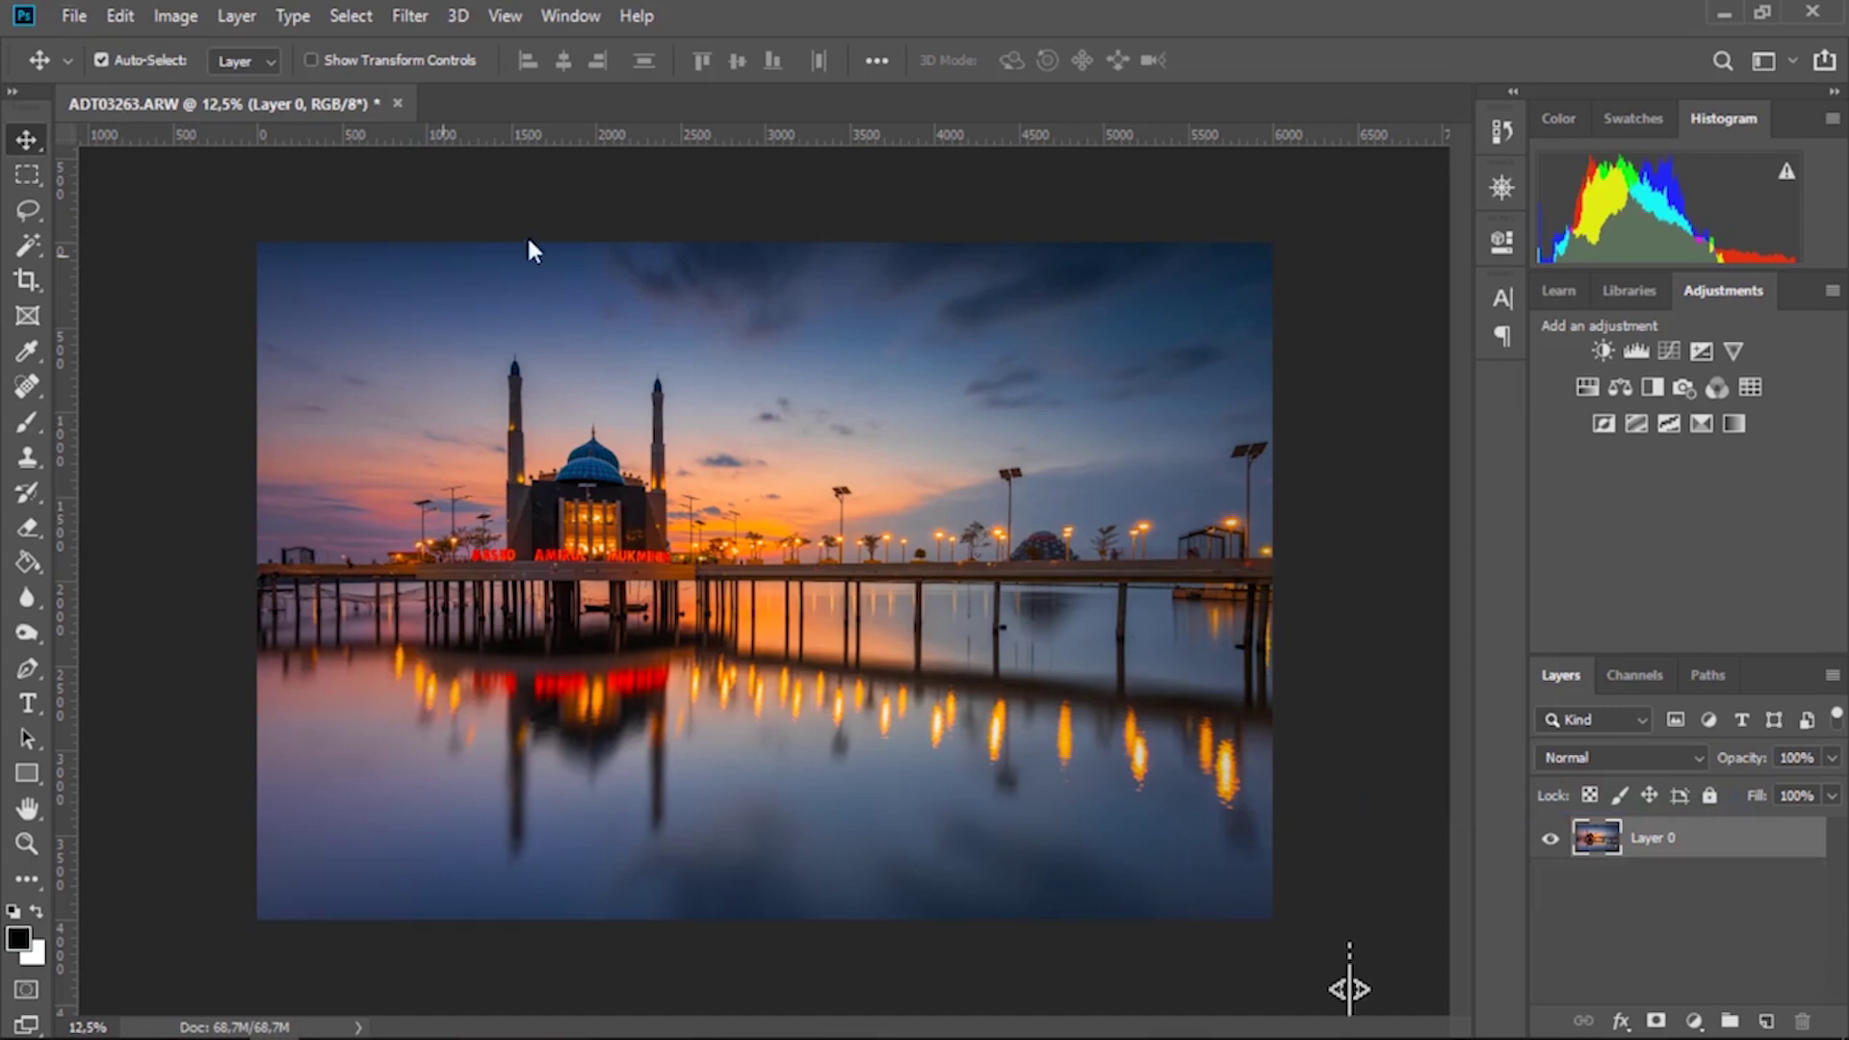
{"action": "left_click", "coordinate": [1730, 8]}
{"action": "left_click", "coordinate": [900, 234]}
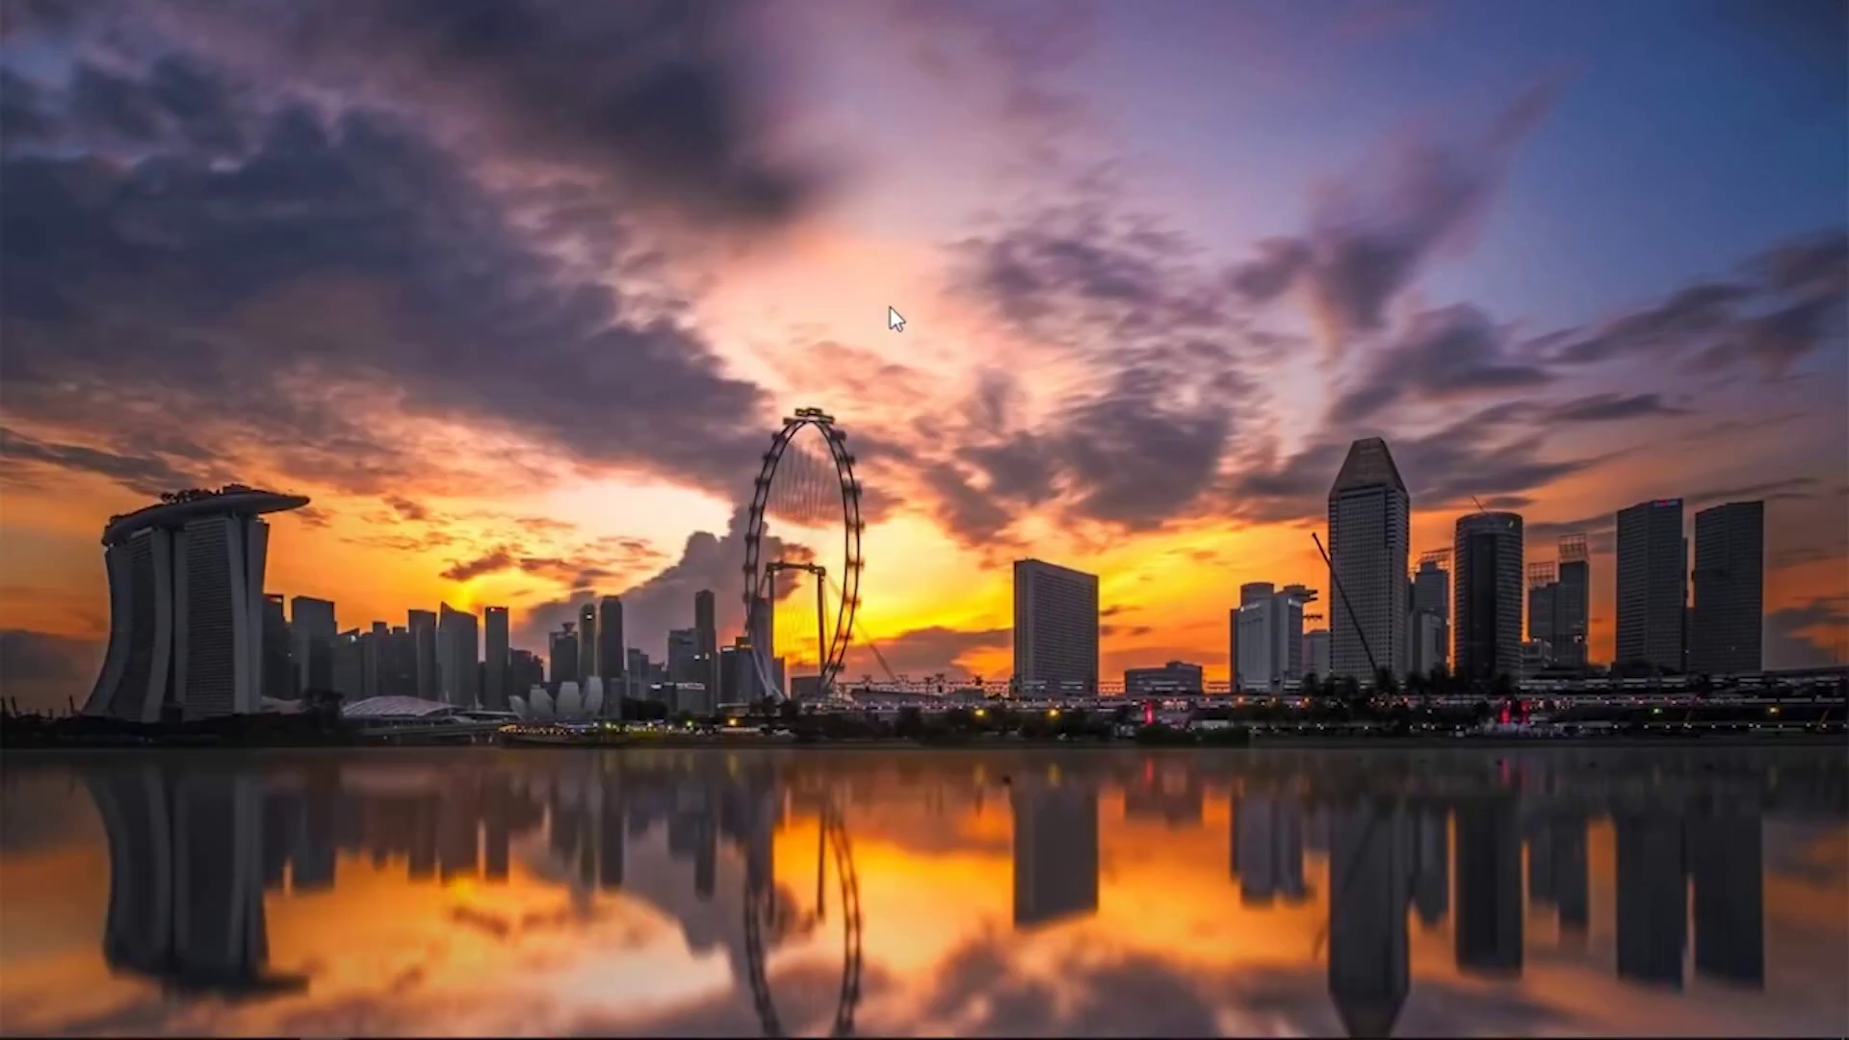